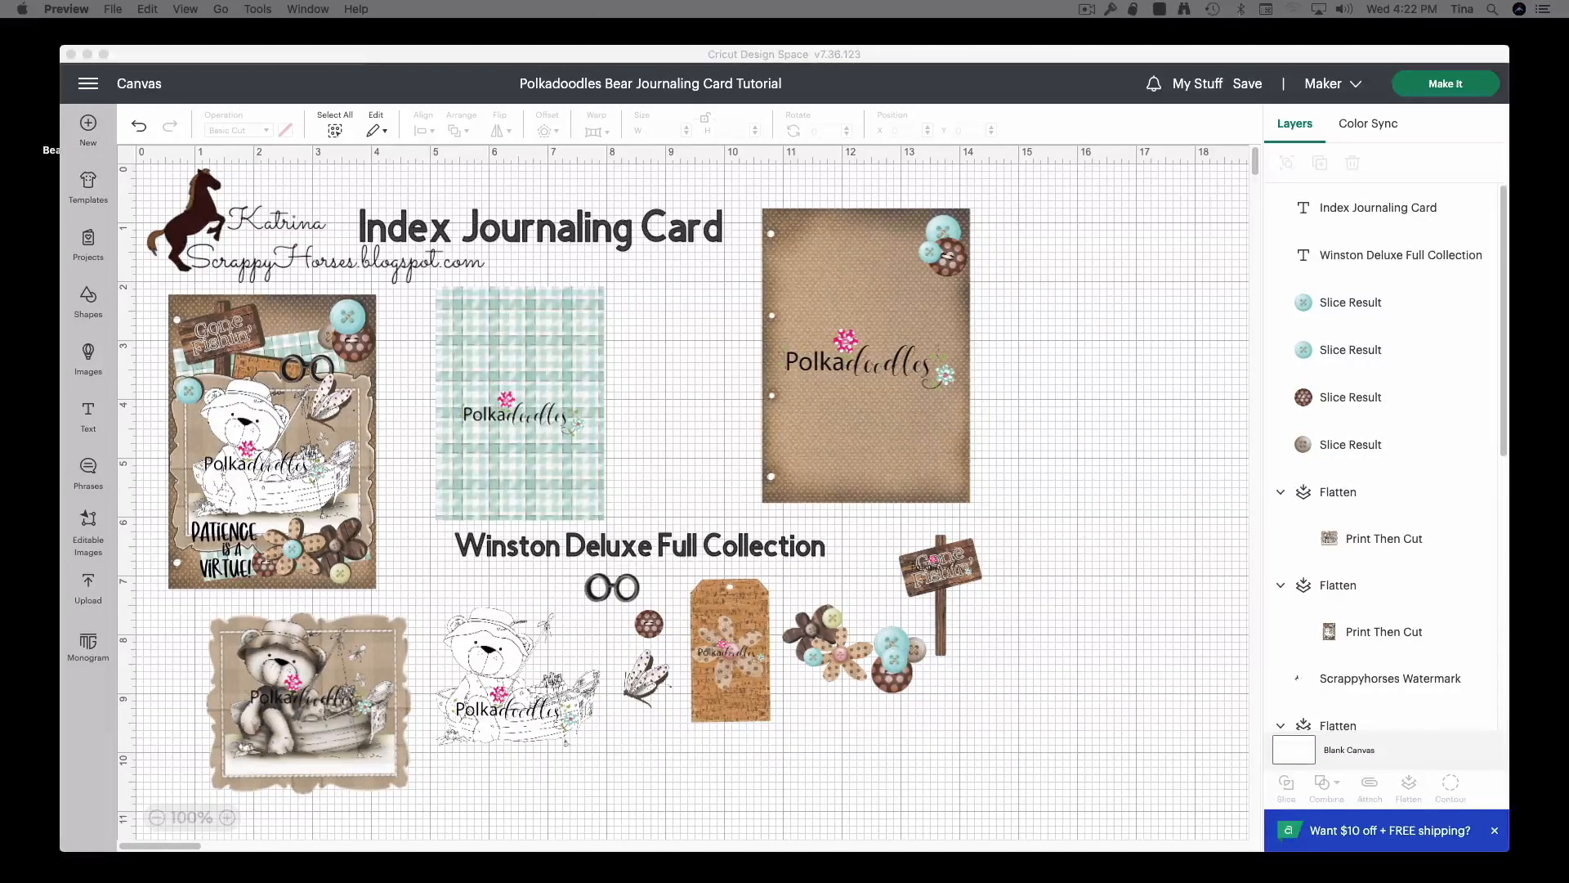
# Step: View the index art diary photo and the FarmQuest Challenge Blog badge over the canvas, and move both image windows out of view
pyautogui.moveTo(0, 130); pyautogui.dragTo(830, 142)
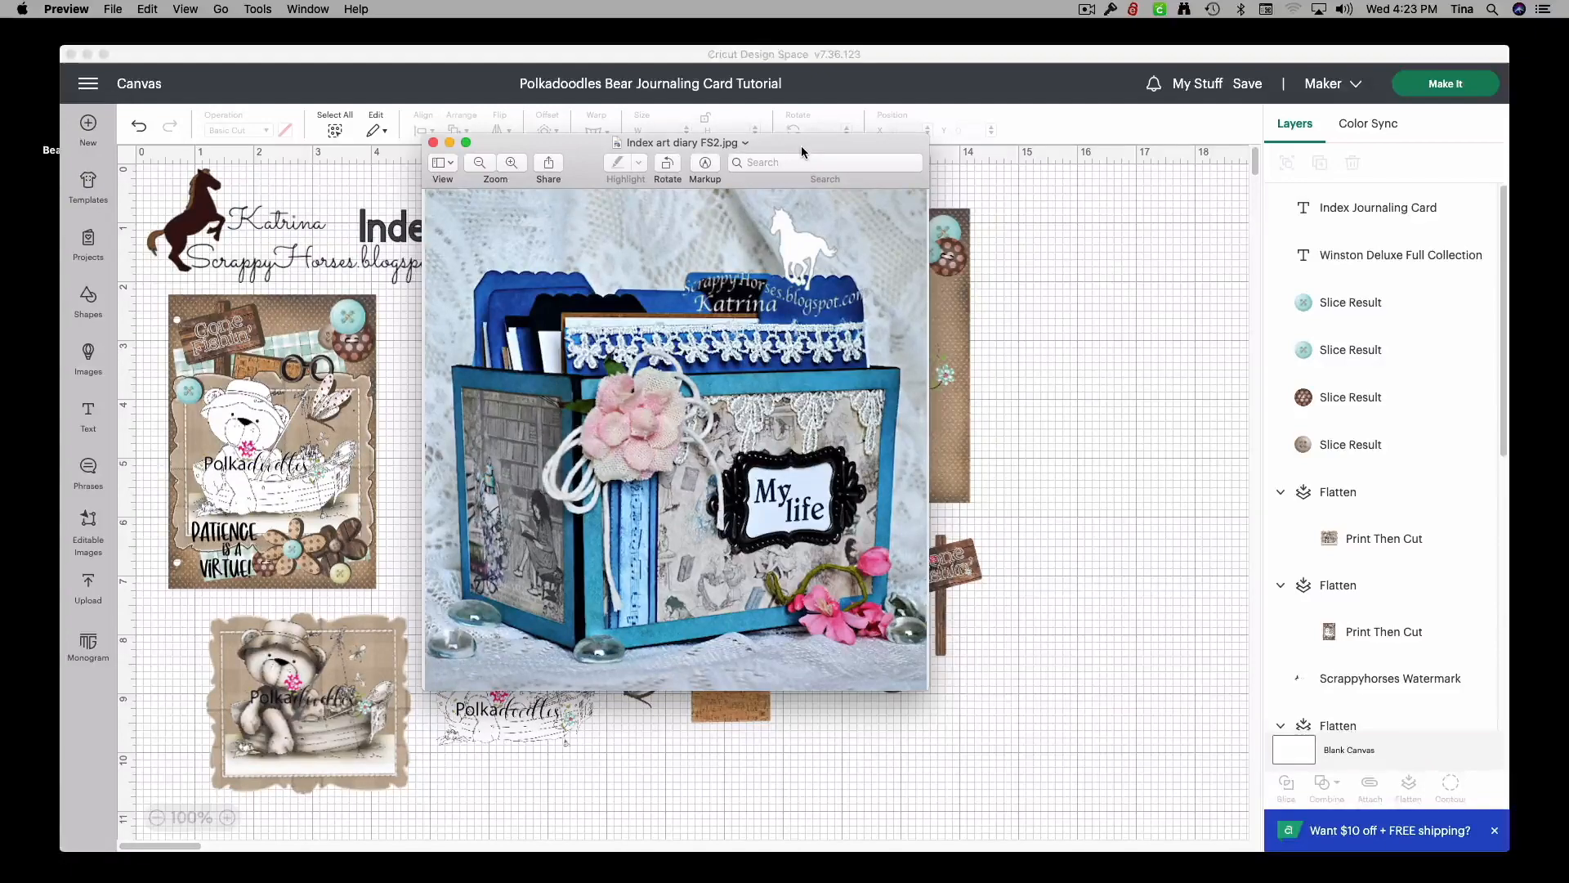
pyautogui.moveTo(801, 147); pyautogui.dragTo(0, 287)
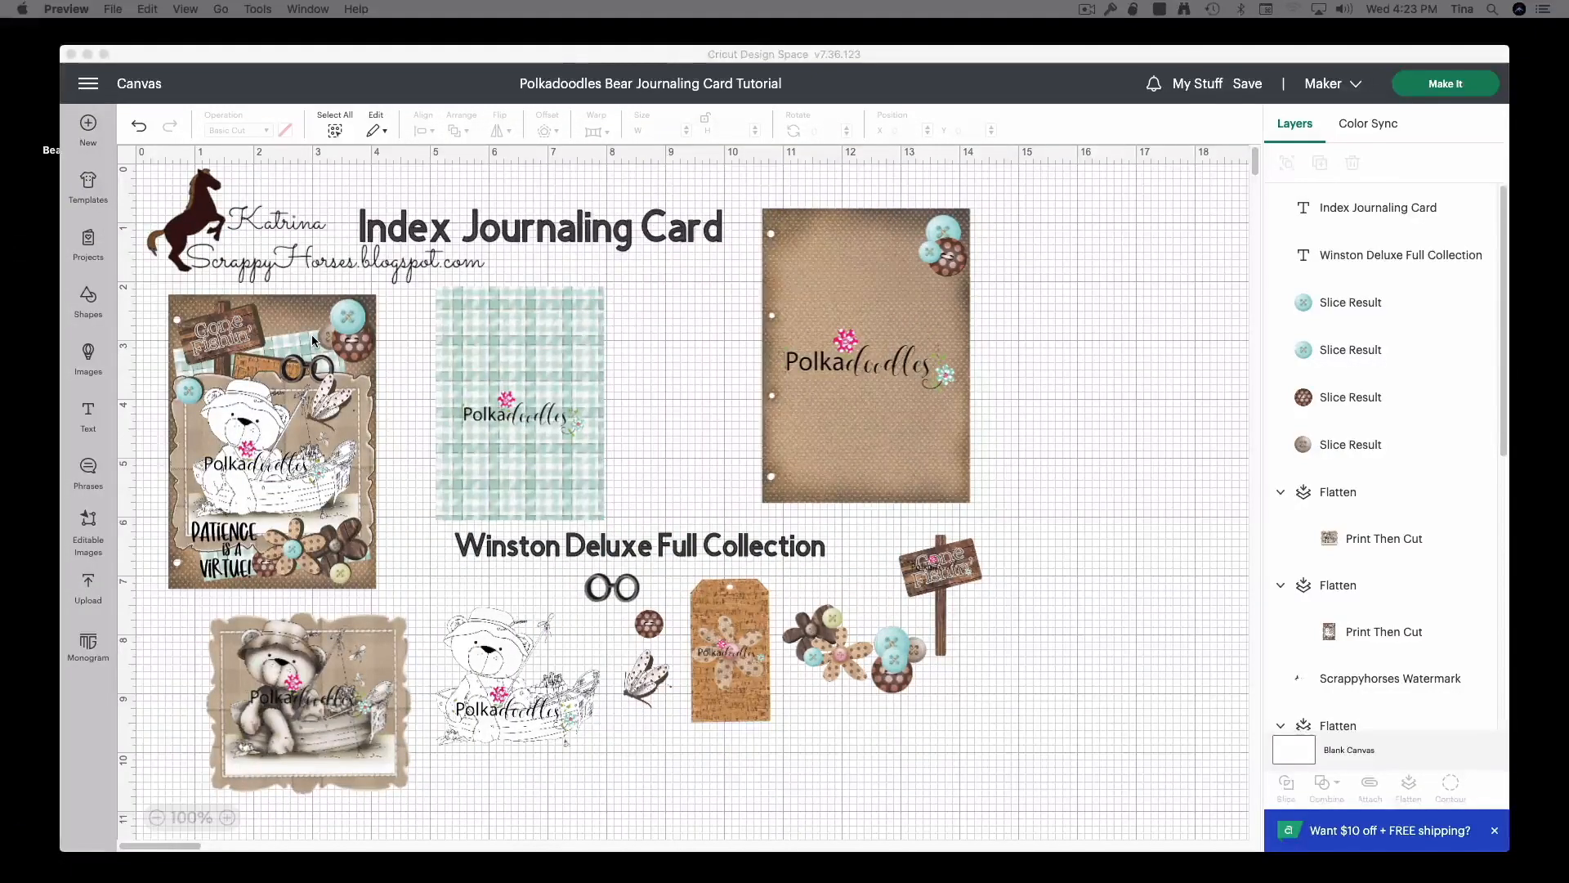
pyautogui.moveTo(0, 204); pyautogui.dragTo(778, 155)
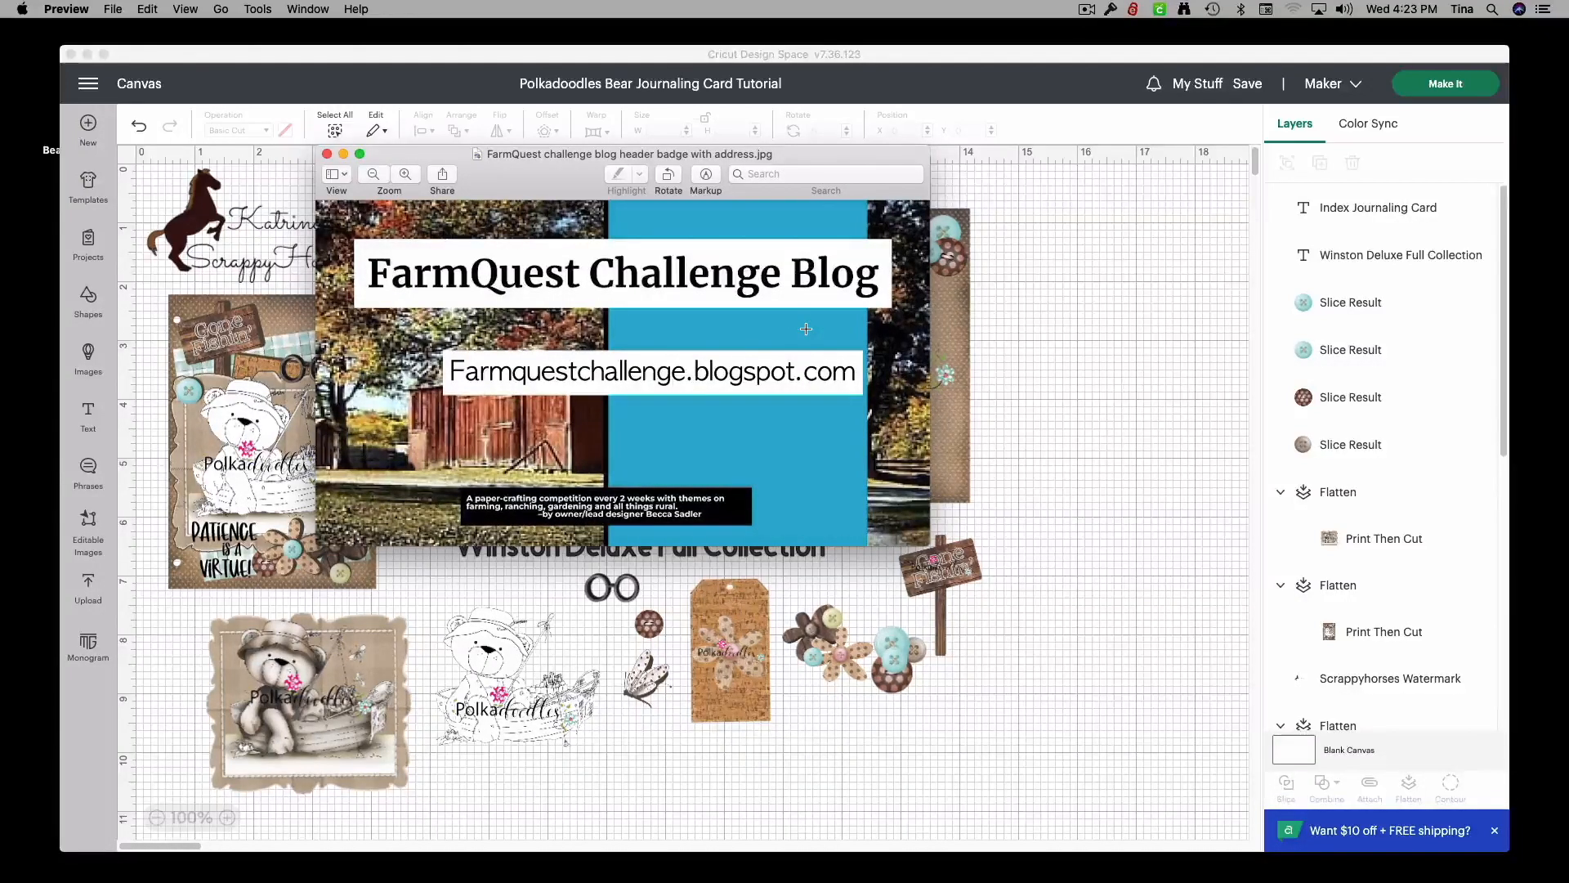
pyautogui.moveTo(547, 189); pyautogui.dragTo(957, 257)
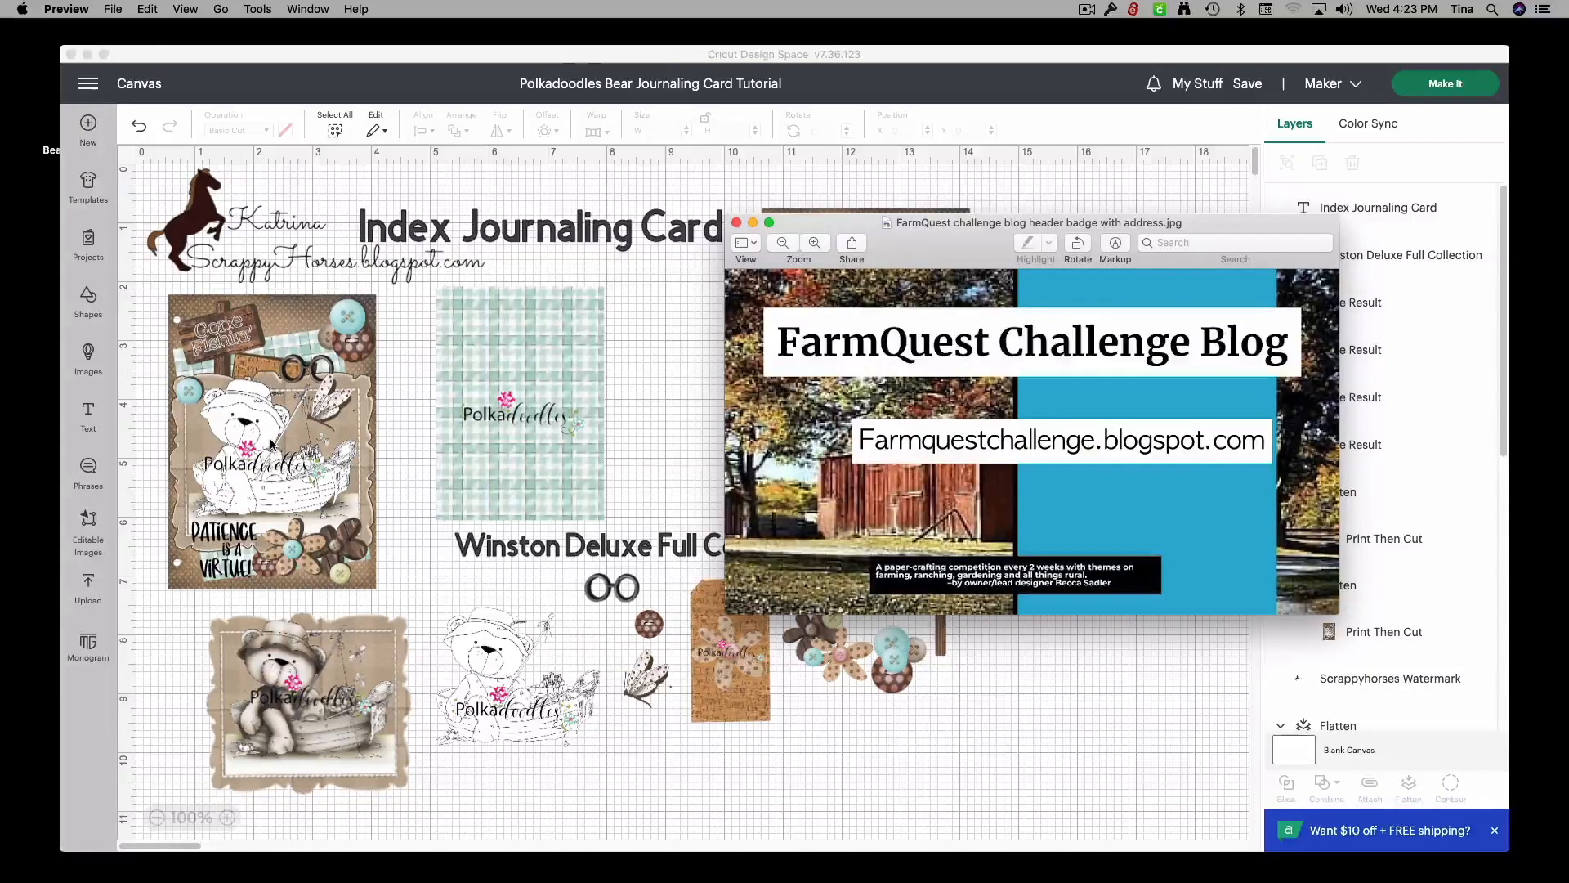
pyautogui.moveTo(899, 253); pyautogui.dragTo(410, 204)
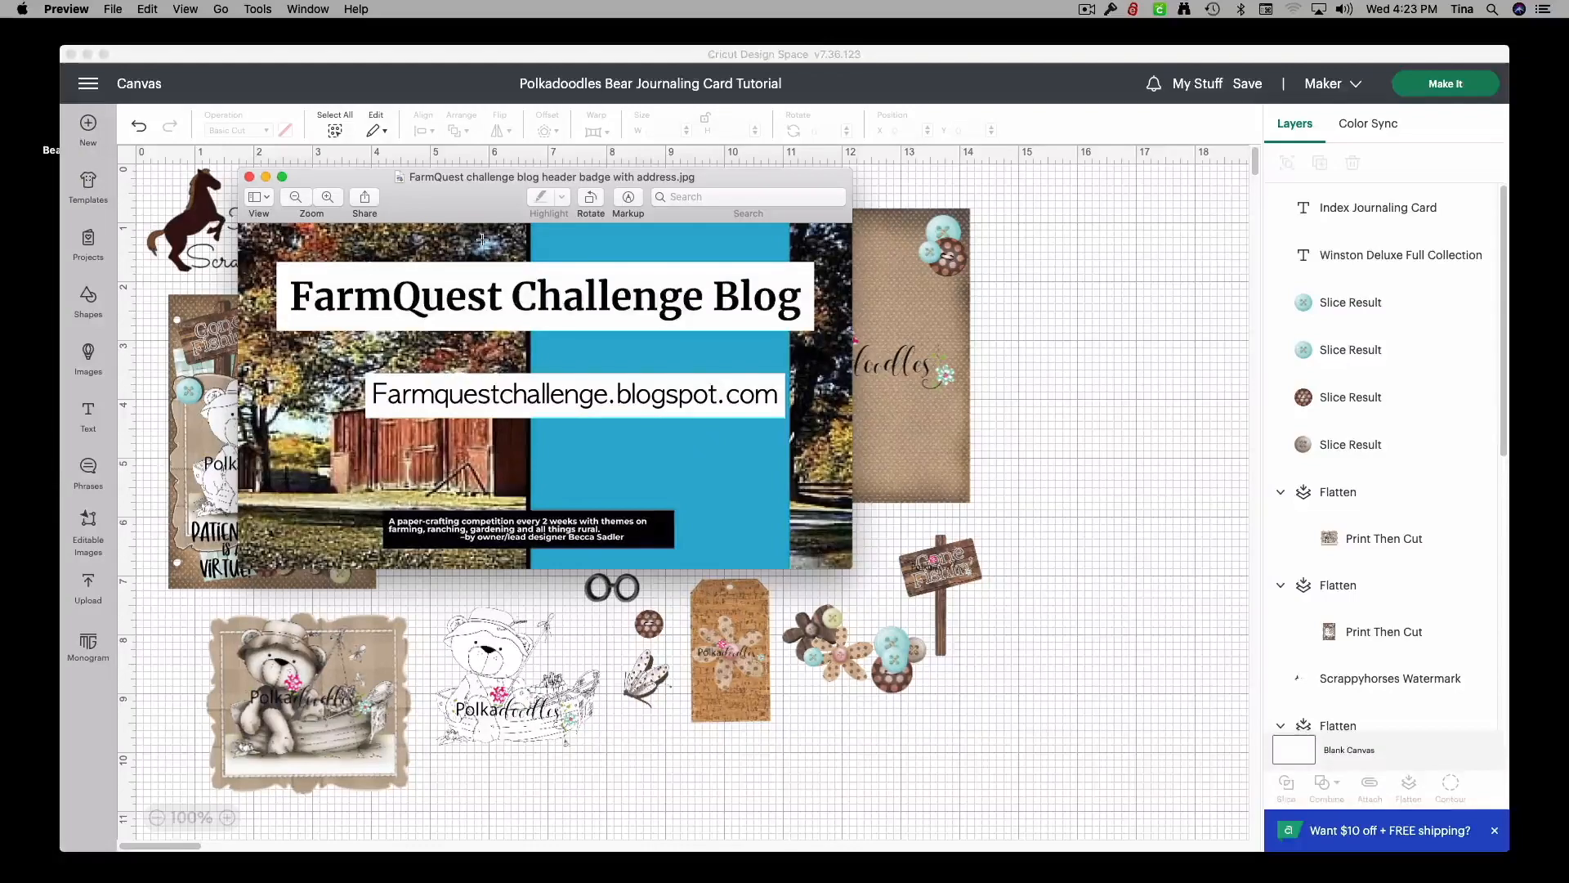
pyautogui.moveTo(443, 204); pyautogui.dragTo(0, 224)
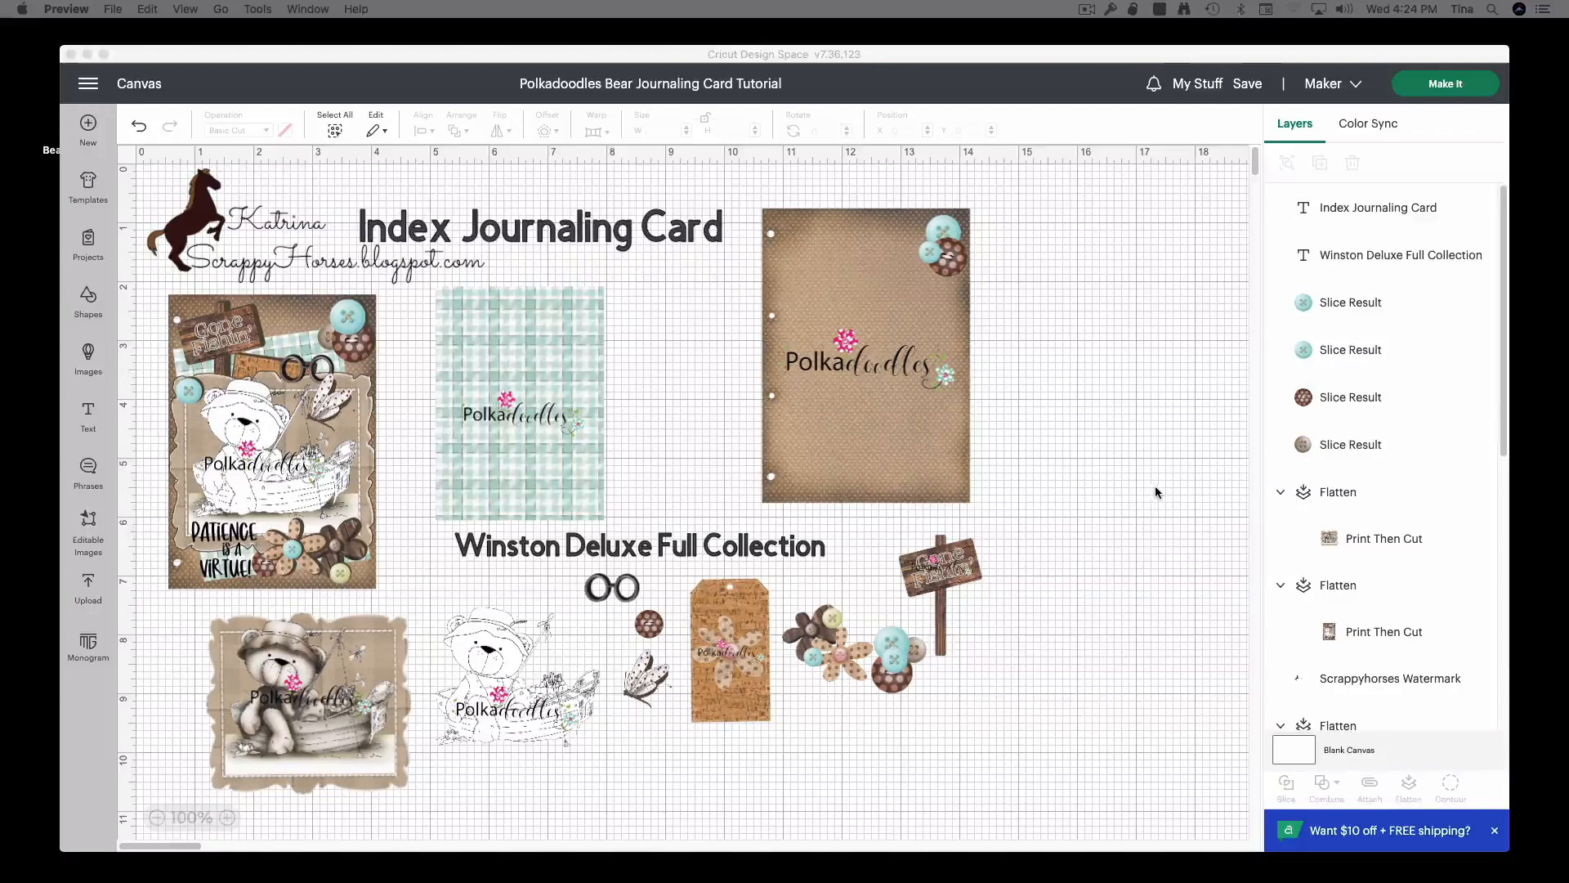
# Step: Bring the teal plaid paper to the front and place it on the brown dotted card base
pyautogui.click(881, 439)
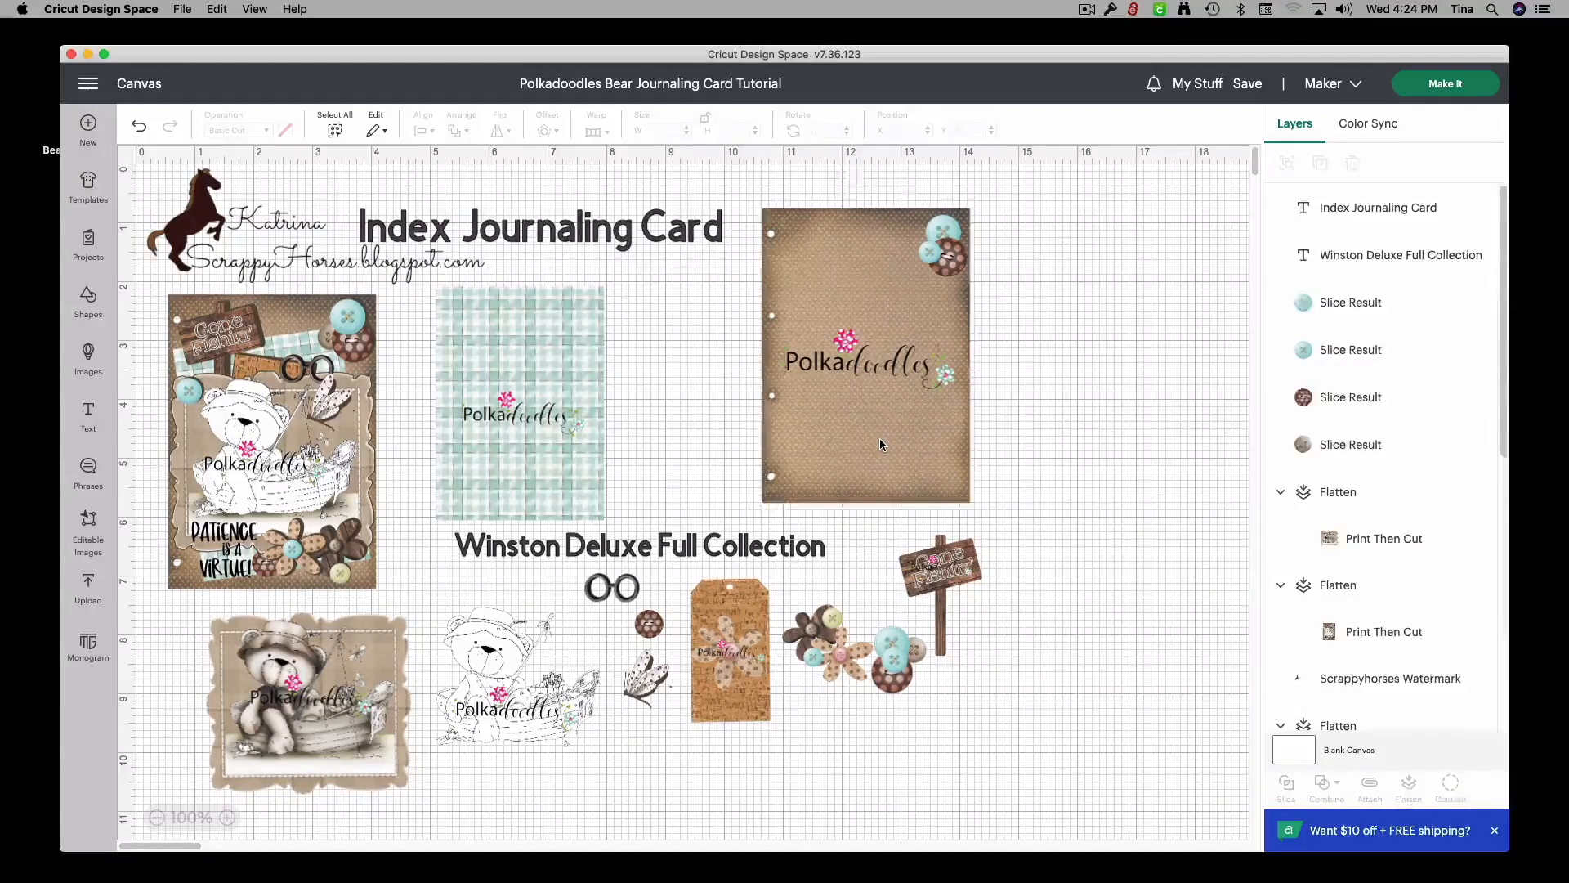
pyautogui.click(879, 438)
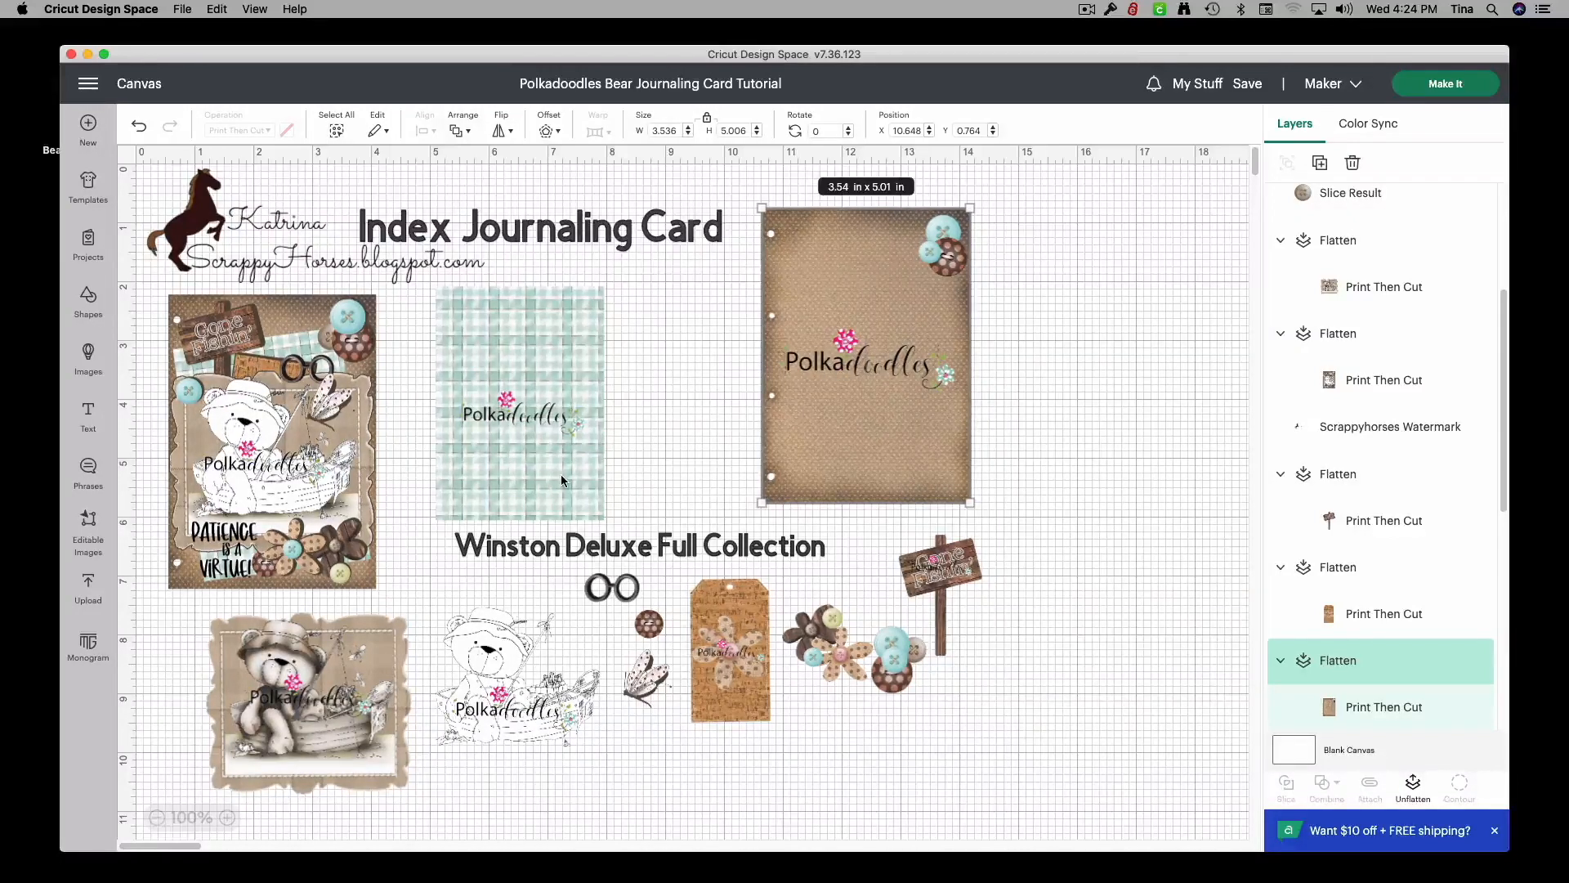
pyautogui.moveTo(554, 480); pyautogui.dragTo(690, 474)
pyautogui.rightClick(689, 475)
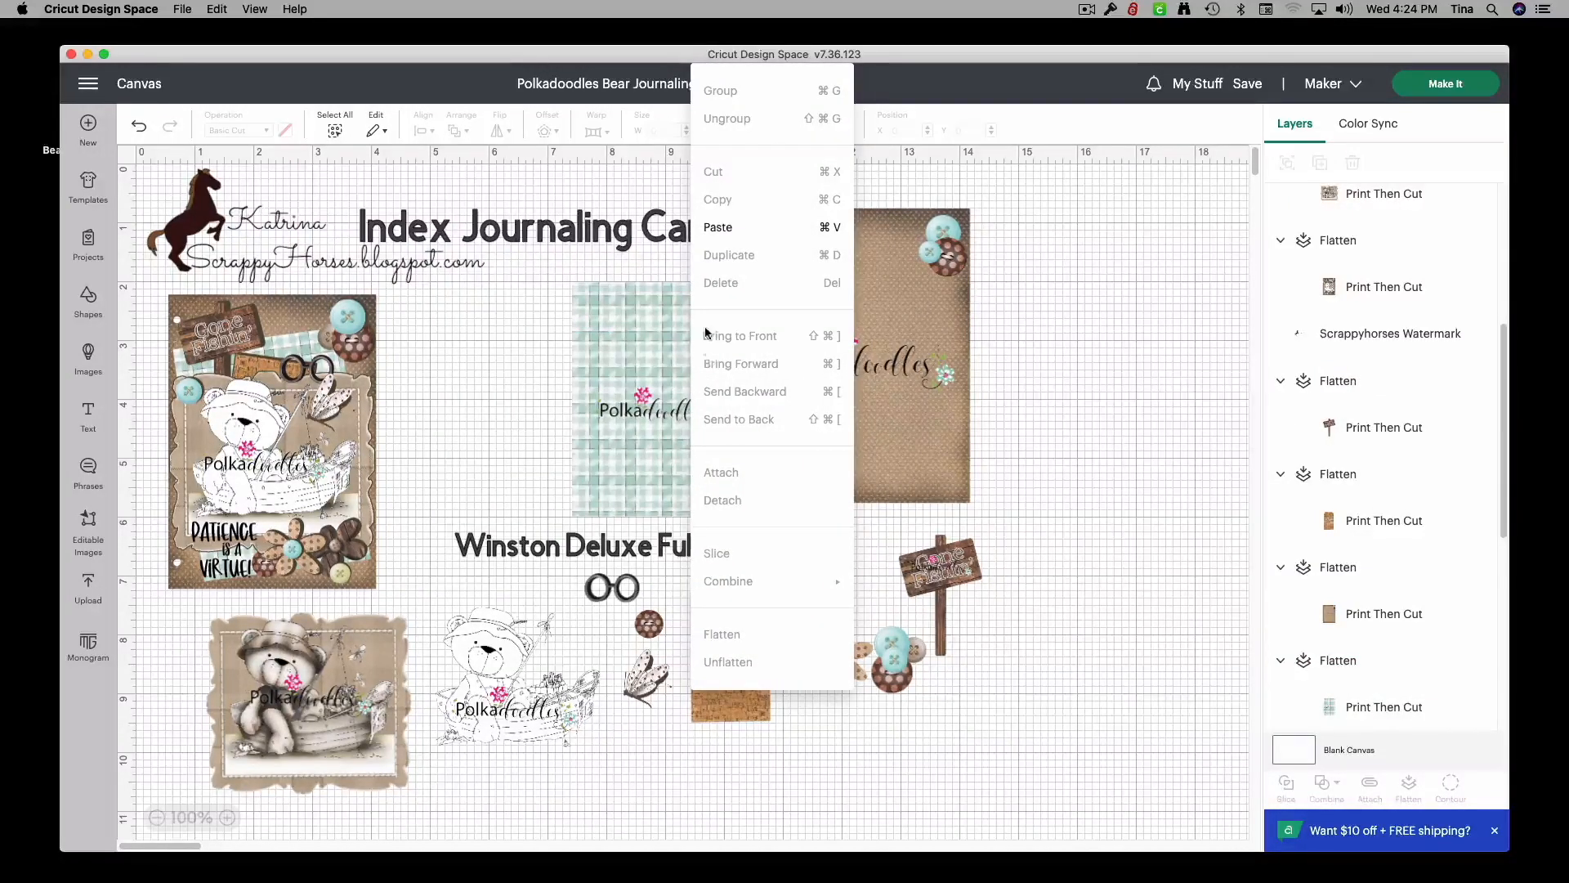
pyautogui.click(545, 452)
pyautogui.click(636, 448)
pyautogui.rightClick(636, 448)
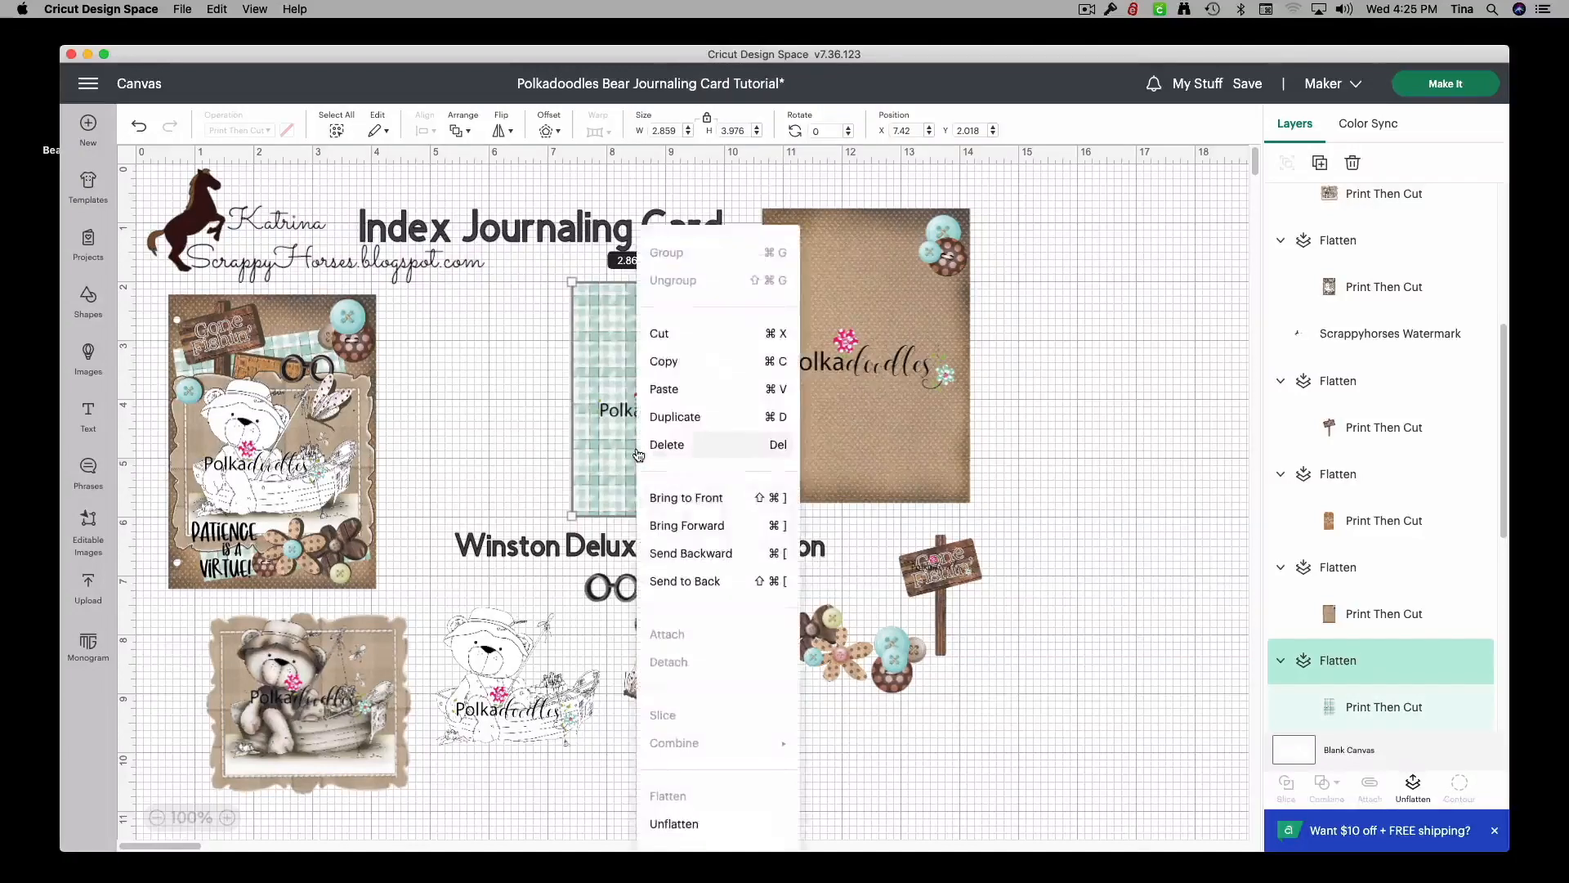
pyautogui.click(719, 497)
pyautogui.moveTo(707, 455); pyautogui.dragTo(891, 419)
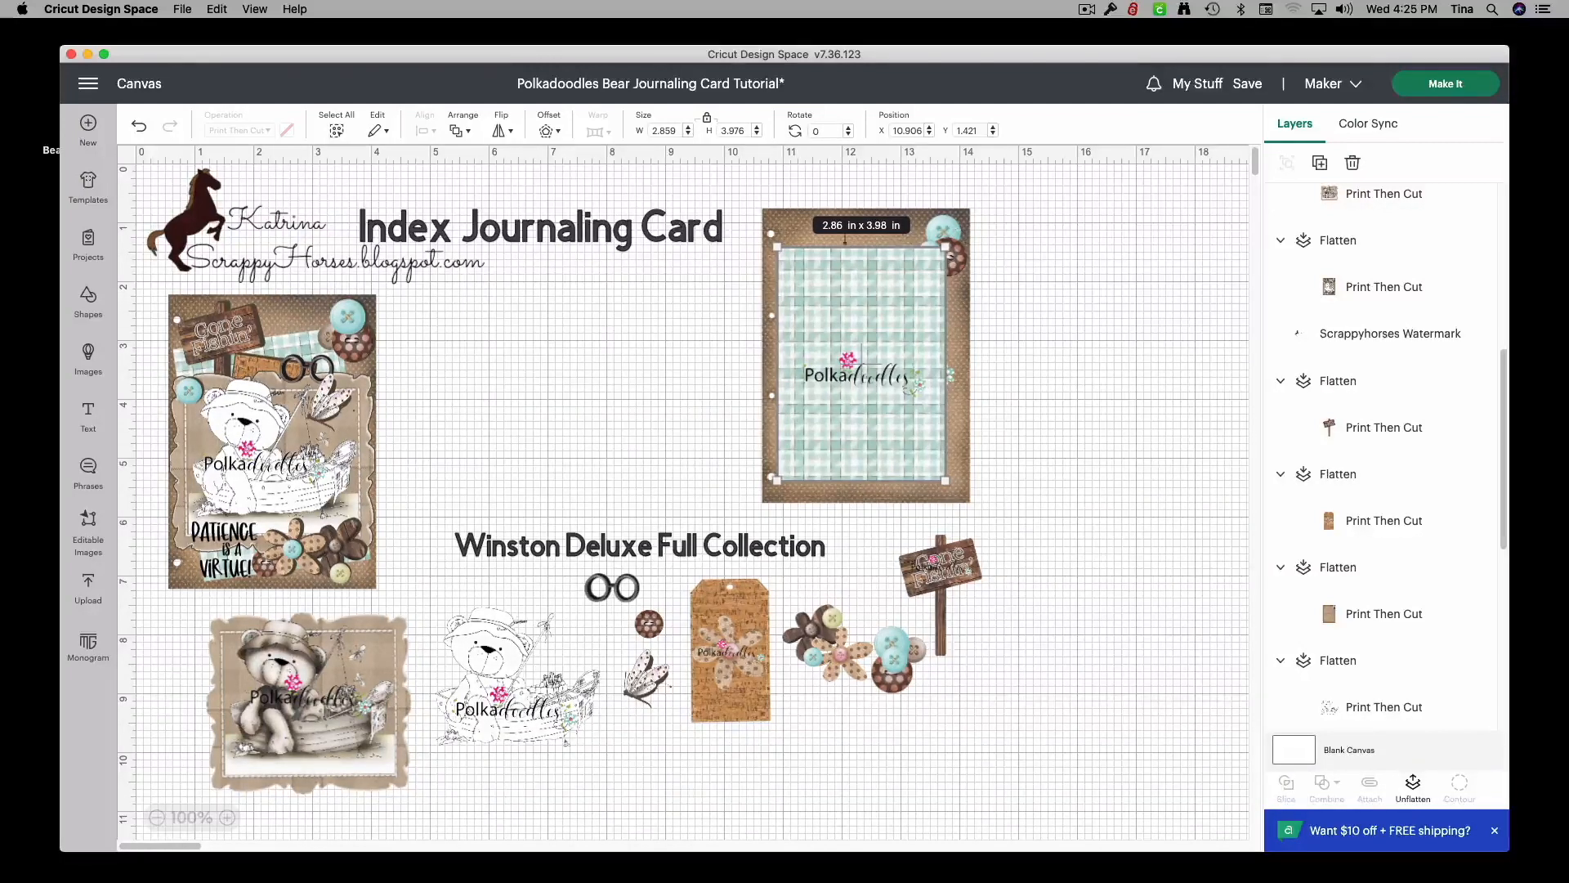
# Step: Tilt the plaid paper to about 354° and reposition it within the brown card base
pyautogui.moveTo(764, 233); pyautogui.dragTo(754, 236)
pyautogui.moveTo(750, 238); pyautogui.dragTo(747, 240)
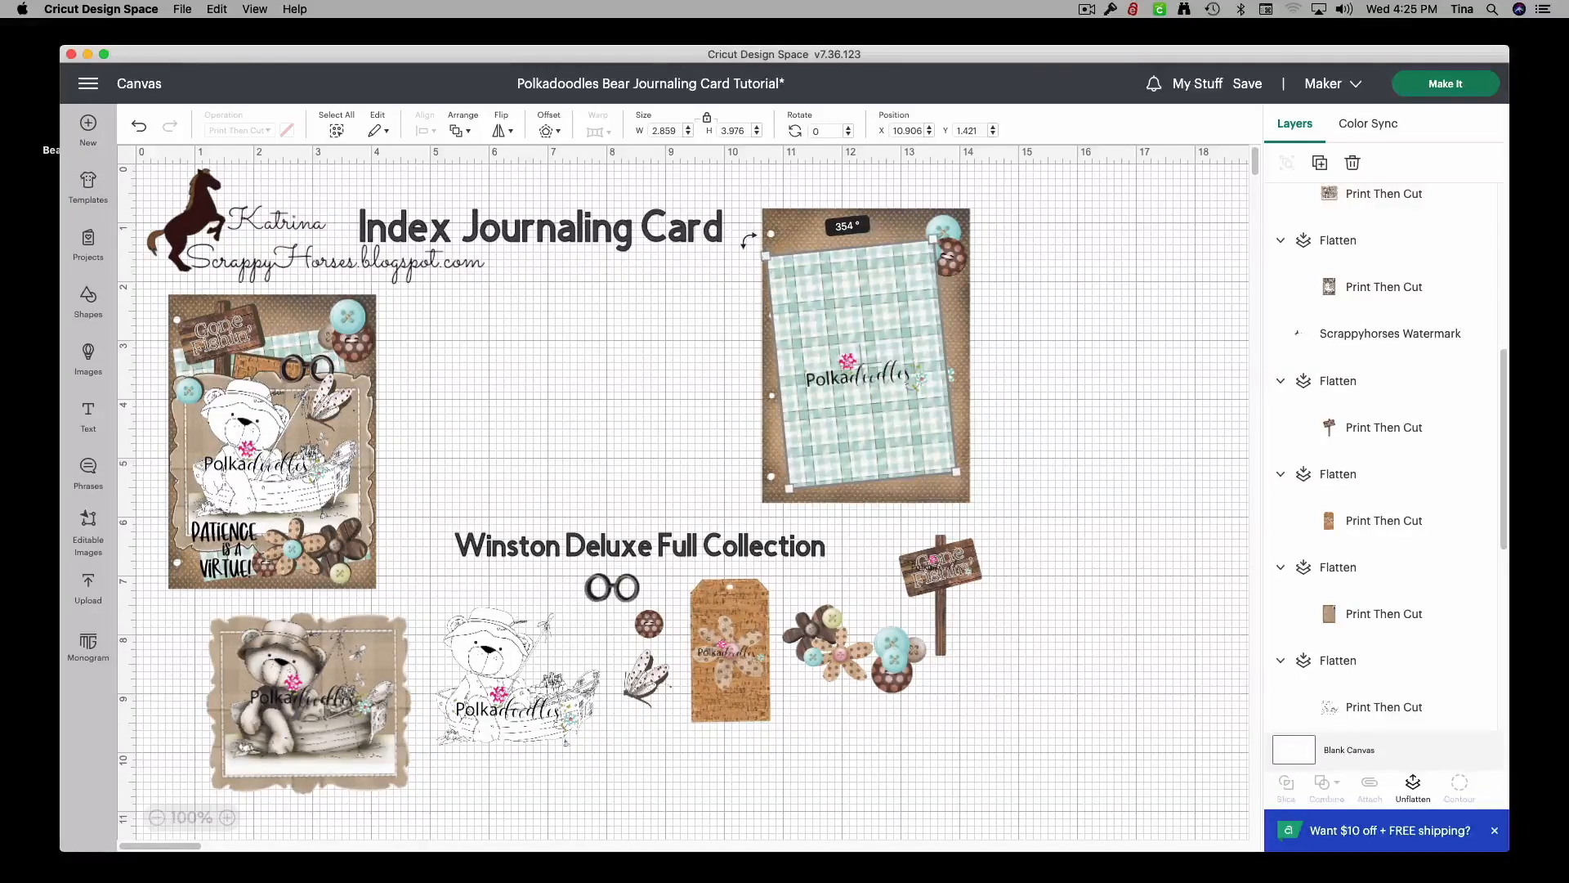
pyautogui.click(863, 337)
pyautogui.moveTo(863, 337); pyautogui.dragTo(869, 340)
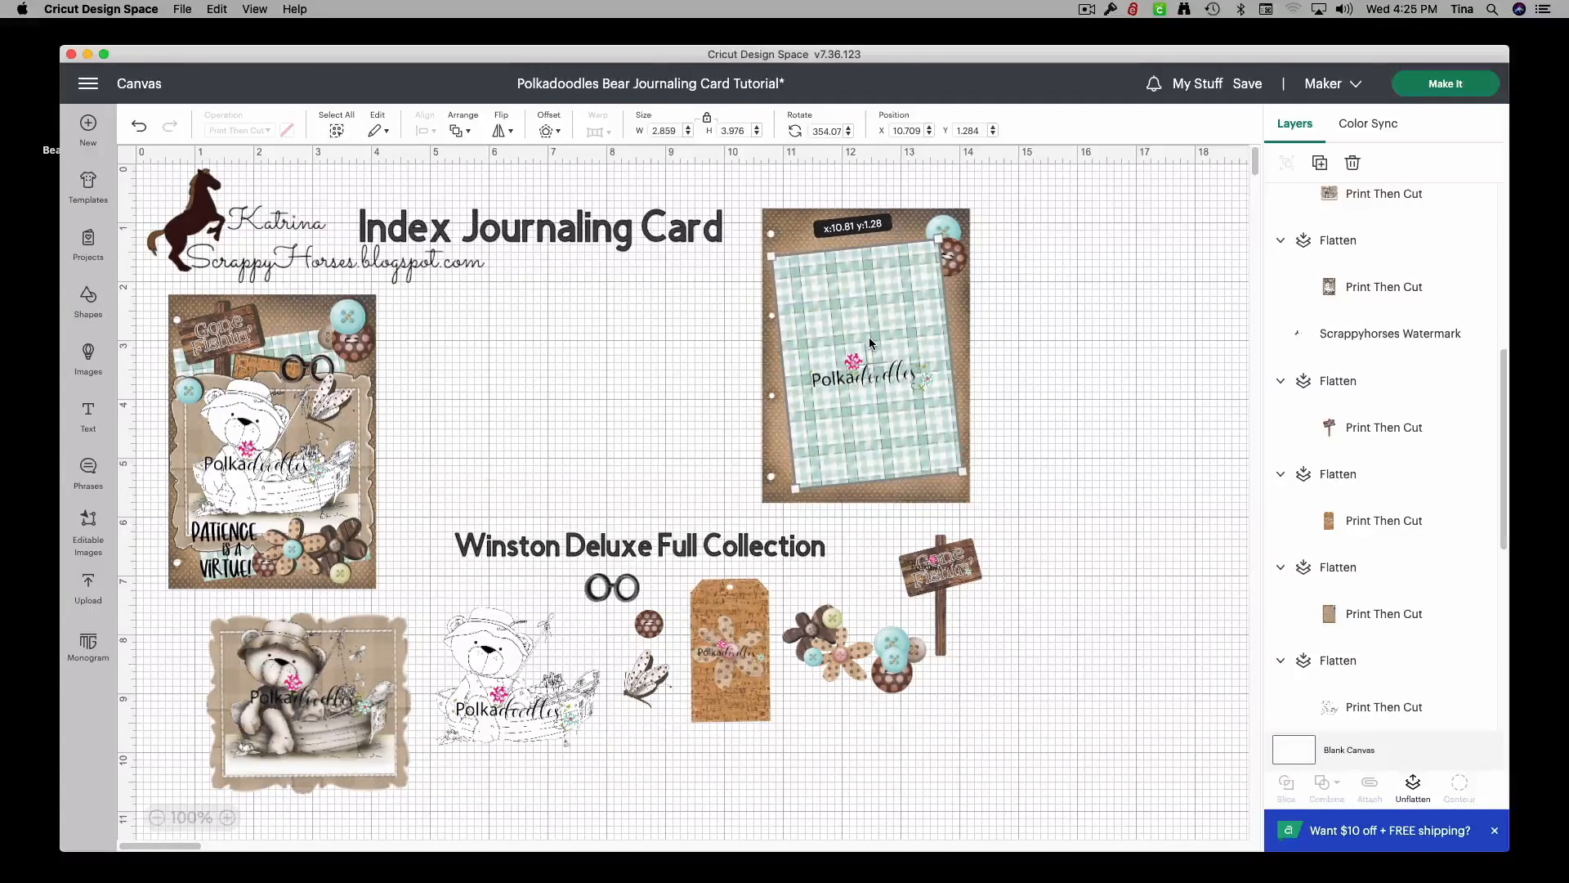
pyautogui.moveTo(871, 343); pyautogui.dragTo(871, 344)
# Step: Move the framed bear picture into the open space beside the finished card and place the bear outline in front of it
pyautogui.moveTo(410, 653); pyautogui.dragTo(650, 335)
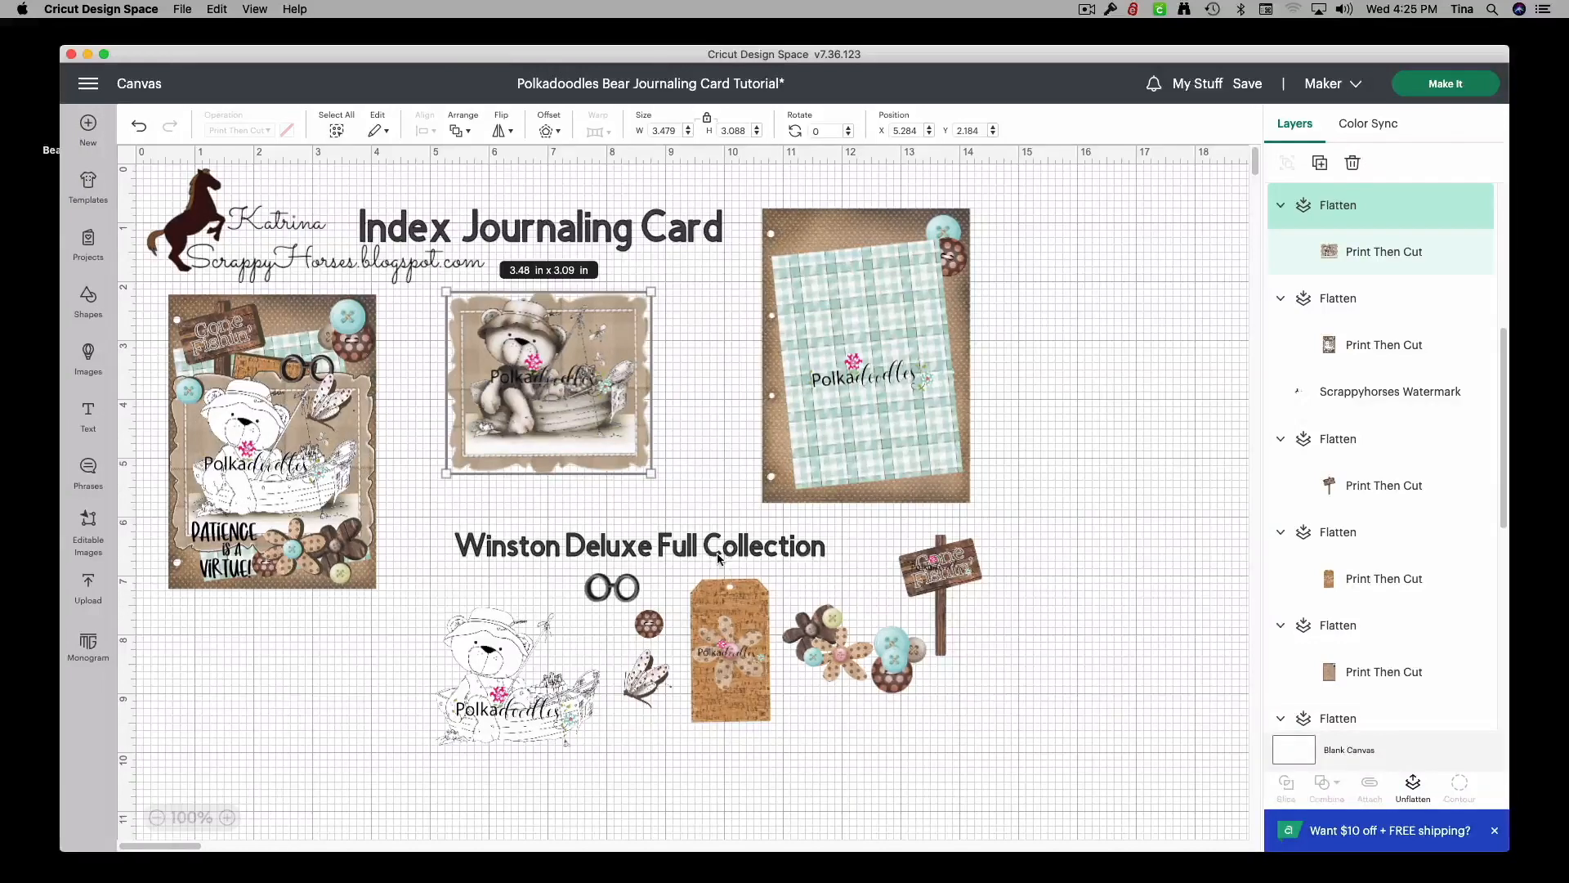
pyautogui.moveTo(572, 420); pyautogui.dragTo(555, 425)
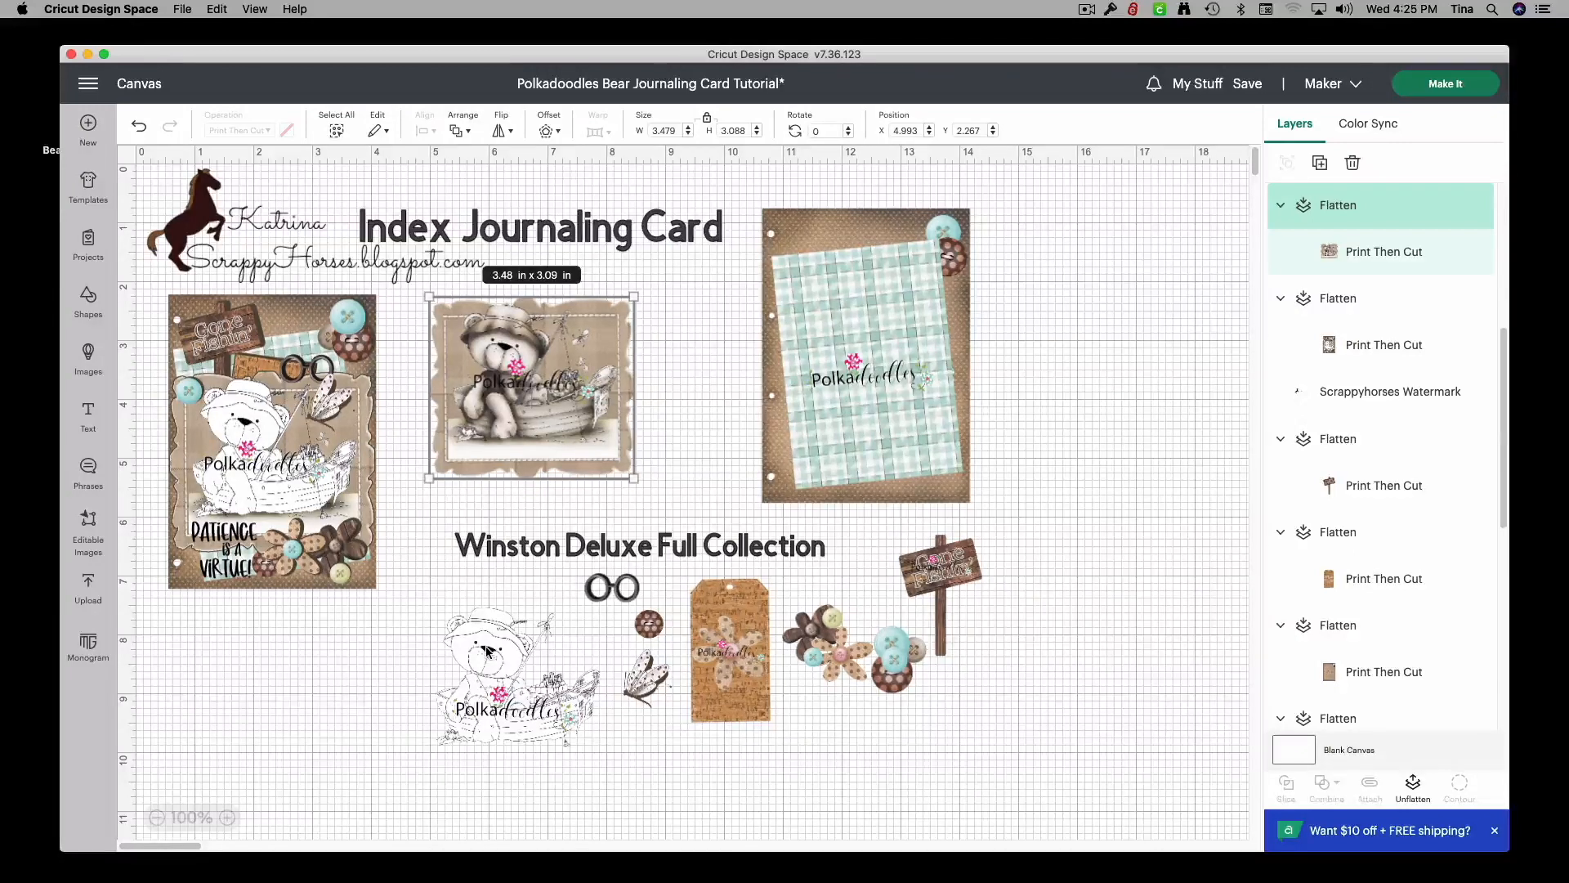
pyautogui.moveTo(488, 683)
pyautogui.mouseDown()
pyautogui.moveTo(473, 525)
pyautogui.moveTo(460, 673)
pyautogui.mouseUp()
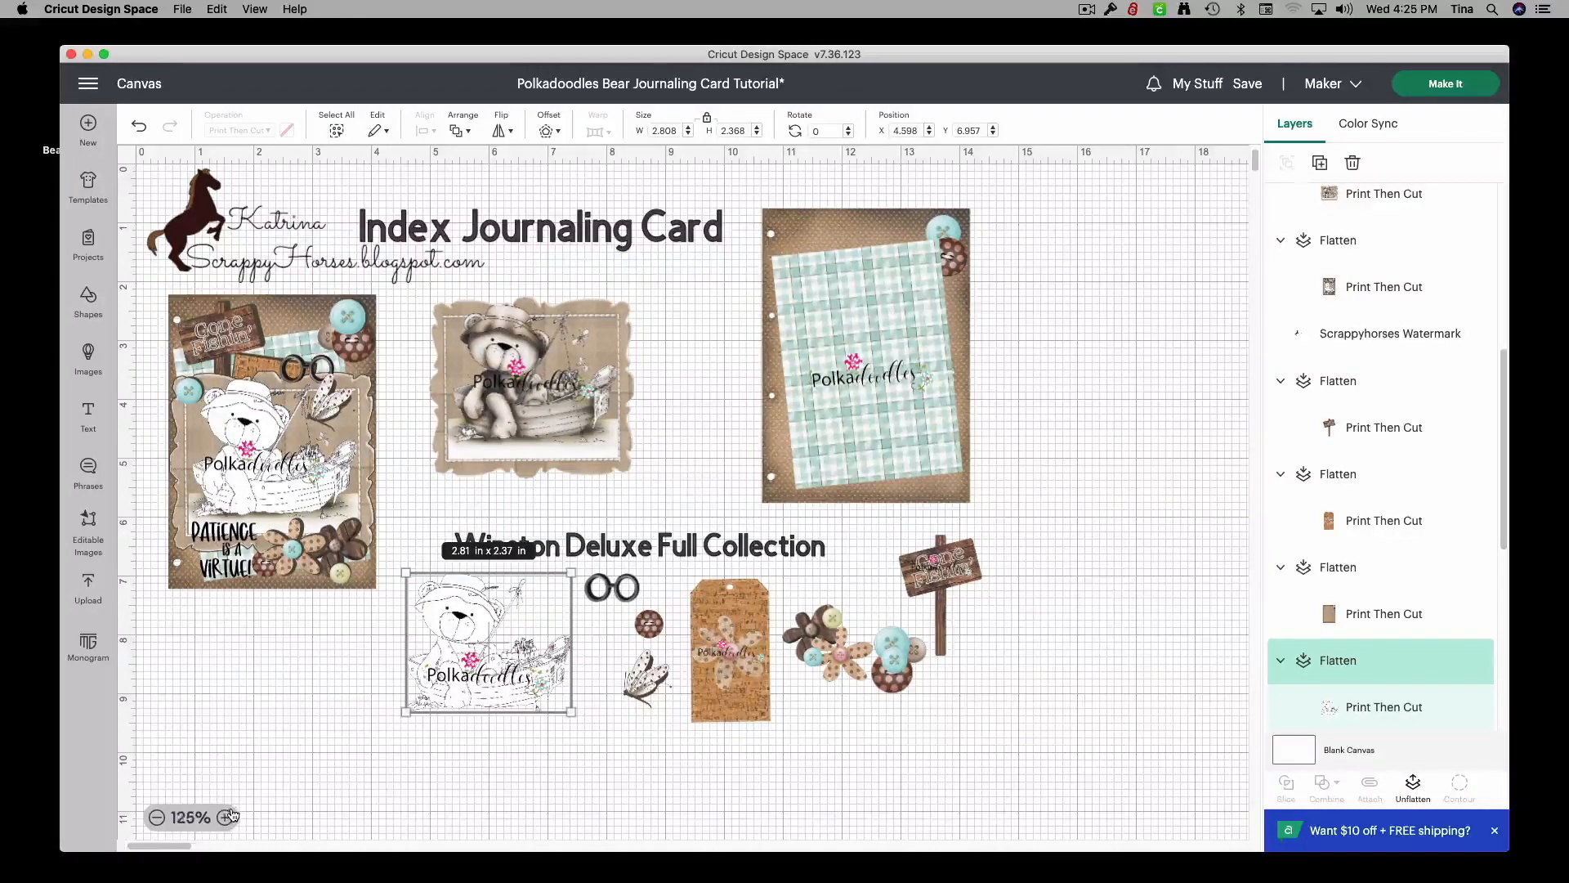
pyautogui.click(229, 816)
pyautogui.click(228, 816)
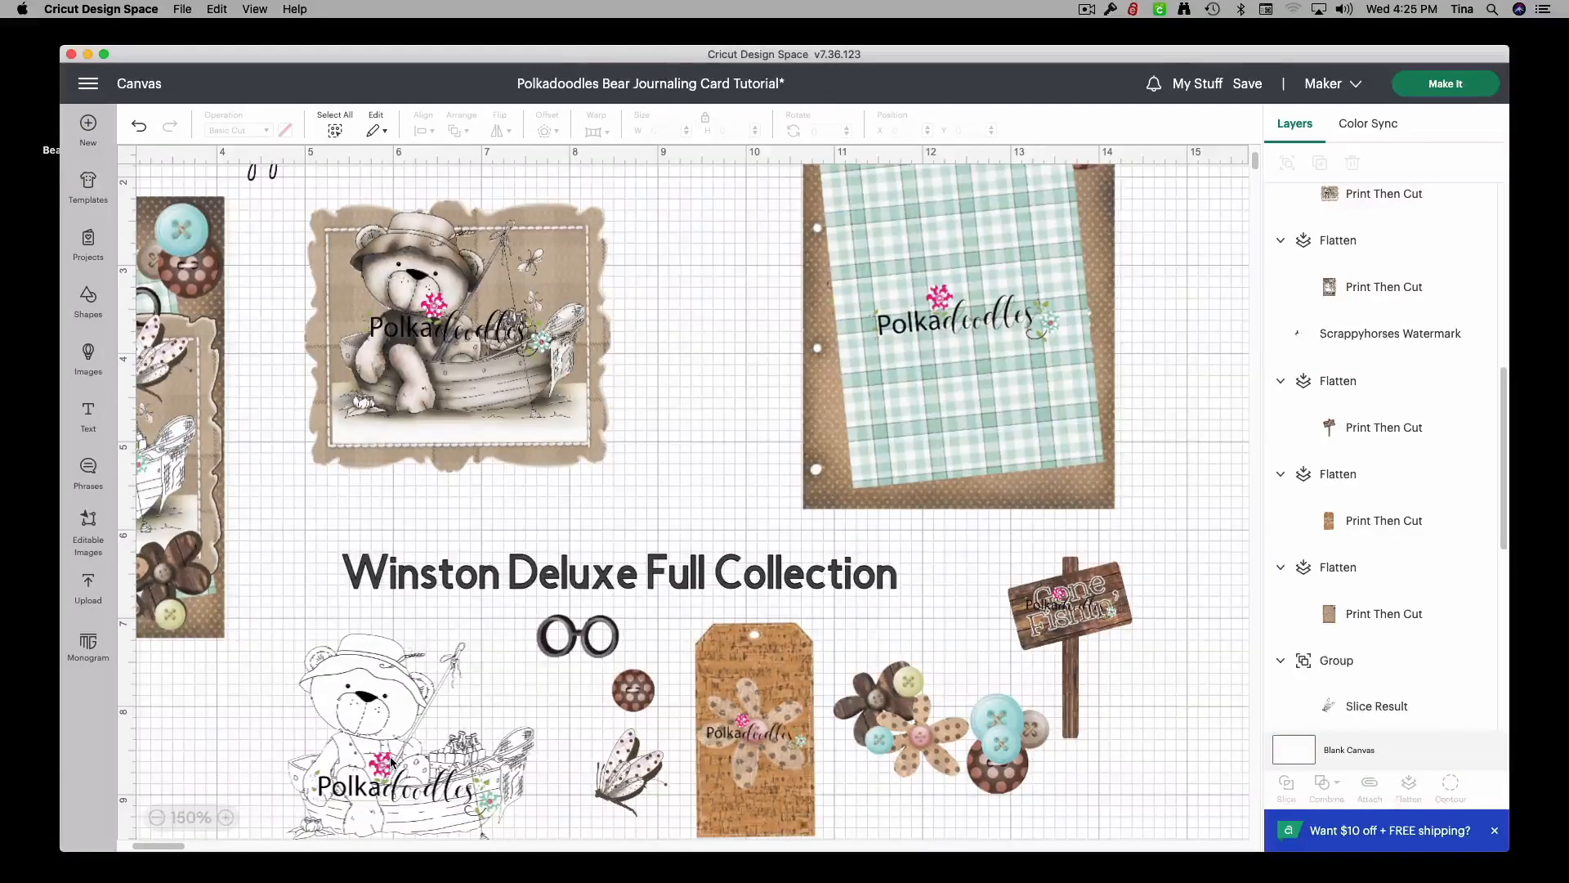
pyautogui.moveTo(390, 761)
pyautogui.mouseDown()
pyautogui.moveTo(396, 588)
pyautogui.moveTo(421, 514)
pyautogui.moveTo(410, 399)
pyautogui.moveTo(416, 431)
pyautogui.mouseUp()
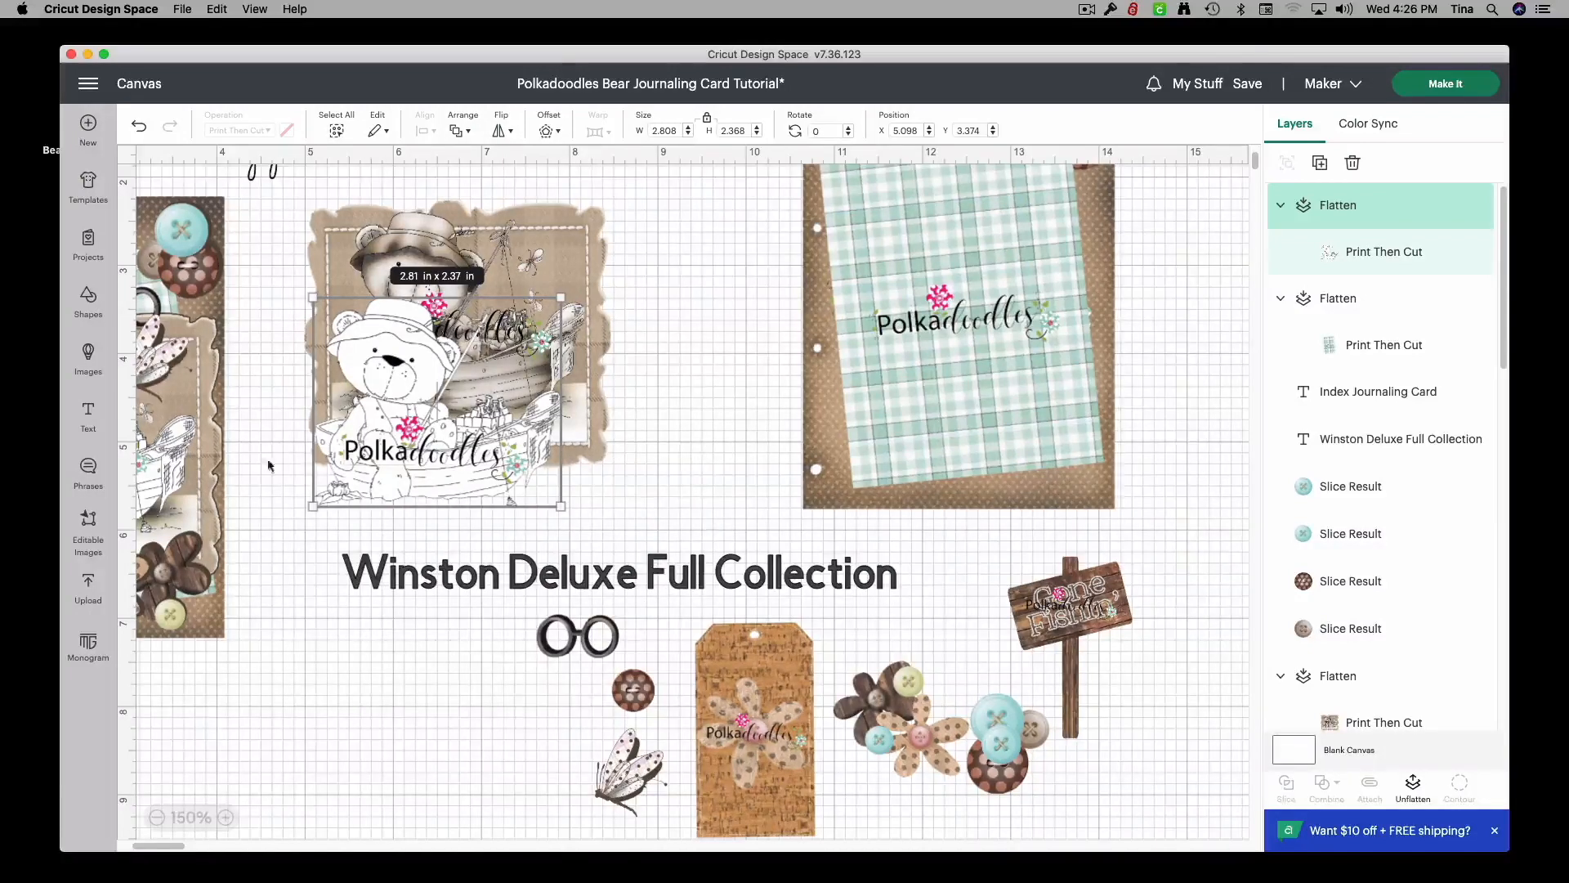
# Step: Align the bear outline precisely over the matching bear and boat in the framed picture
pyautogui.moveTo(447, 432); pyautogui.dragTo(779, 406)
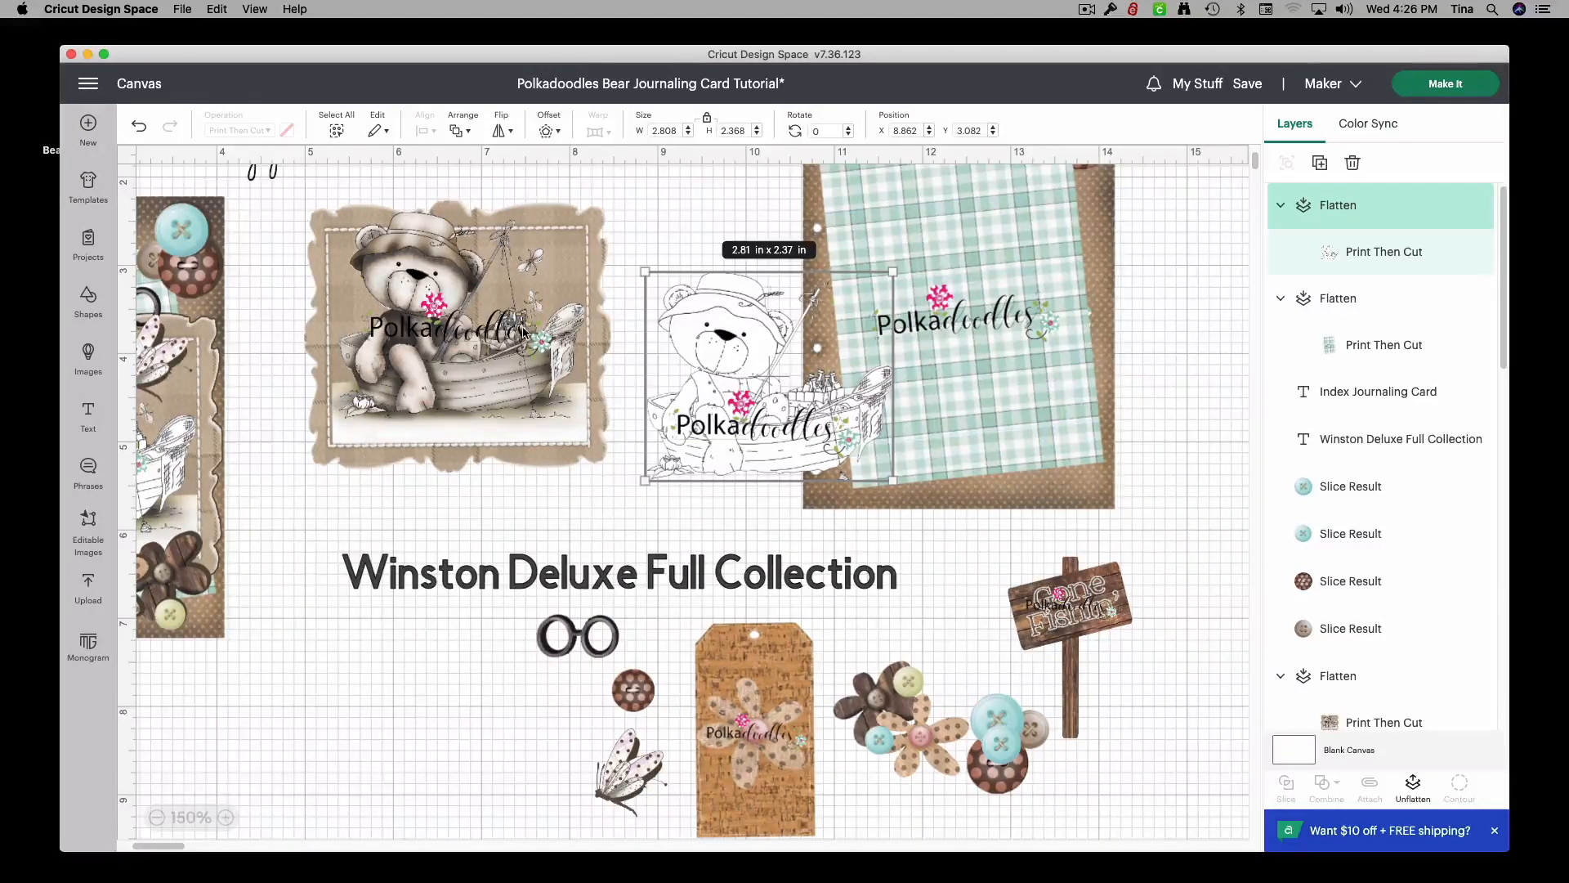
pyautogui.moveTo(713, 419)
pyautogui.mouseDown()
pyautogui.moveTo(557, 408)
pyautogui.moveTo(406, 360)
pyautogui.mouseUp()
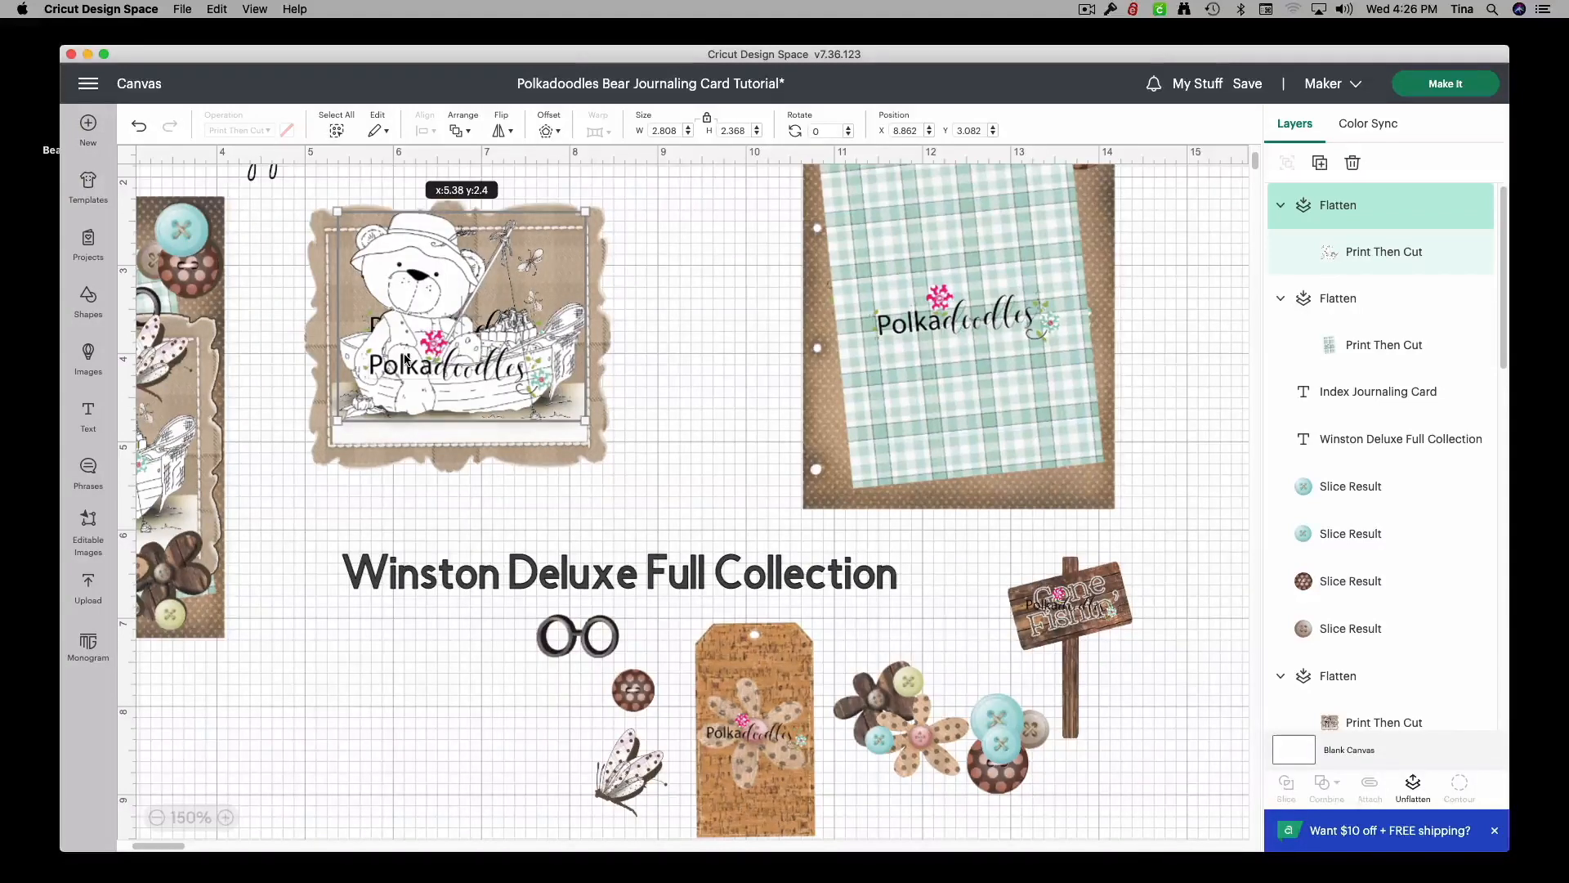
pyautogui.moveTo(405, 359); pyautogui.dragTo(407, 360)
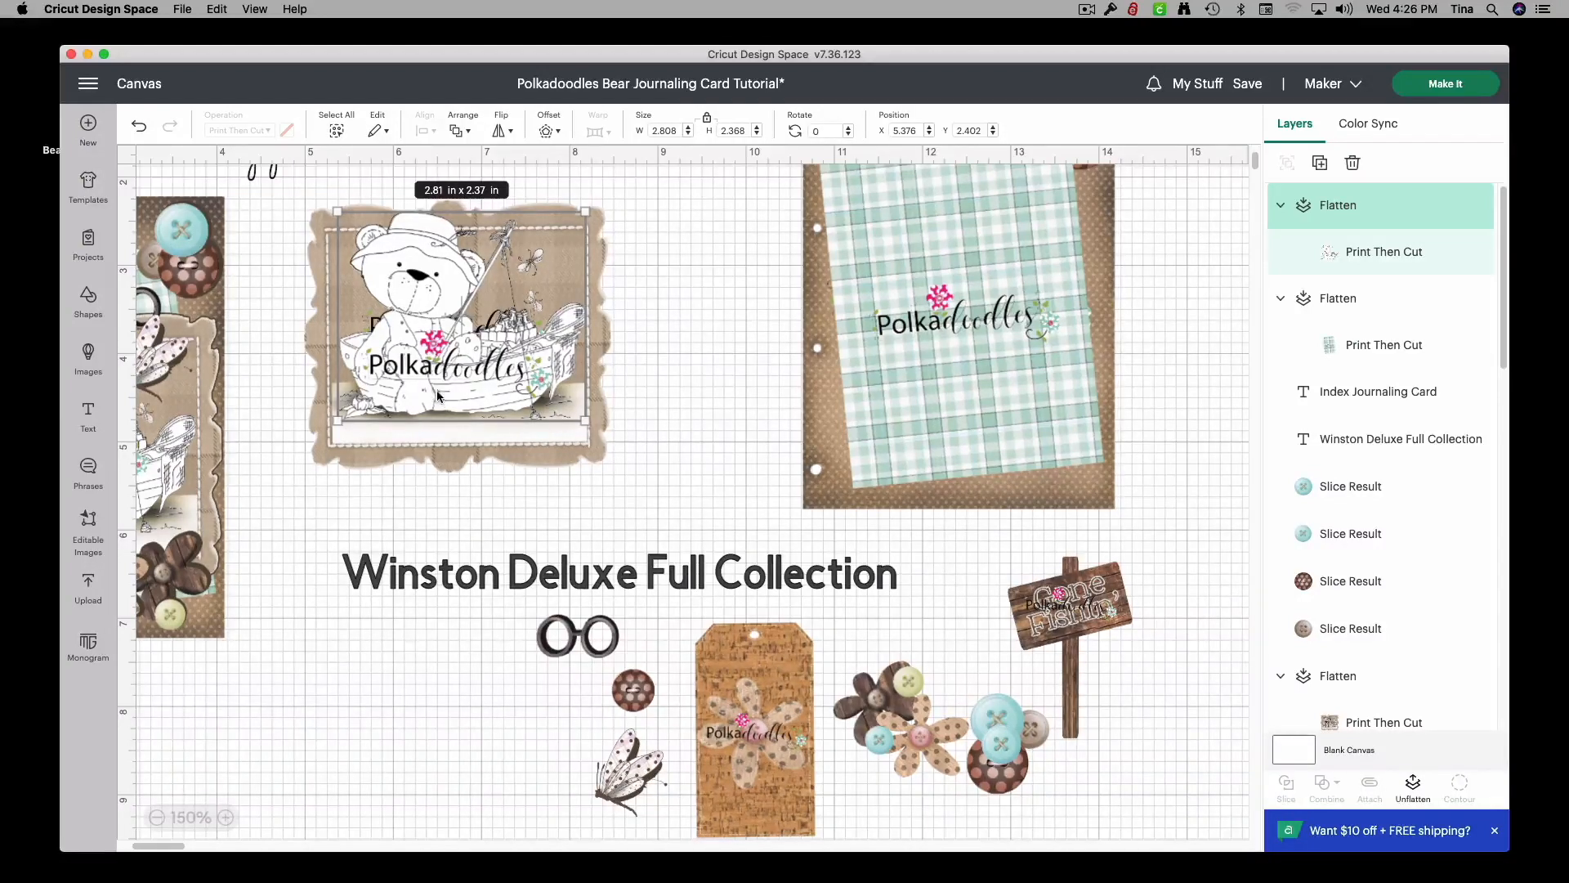
pyautogui.moveTo(435, 387)
pyautogui.mouseDown()
pyautogui.moveTo(440, 404)
pyautogui.moveTo(435, 387)
pyautogui.mouseUp()
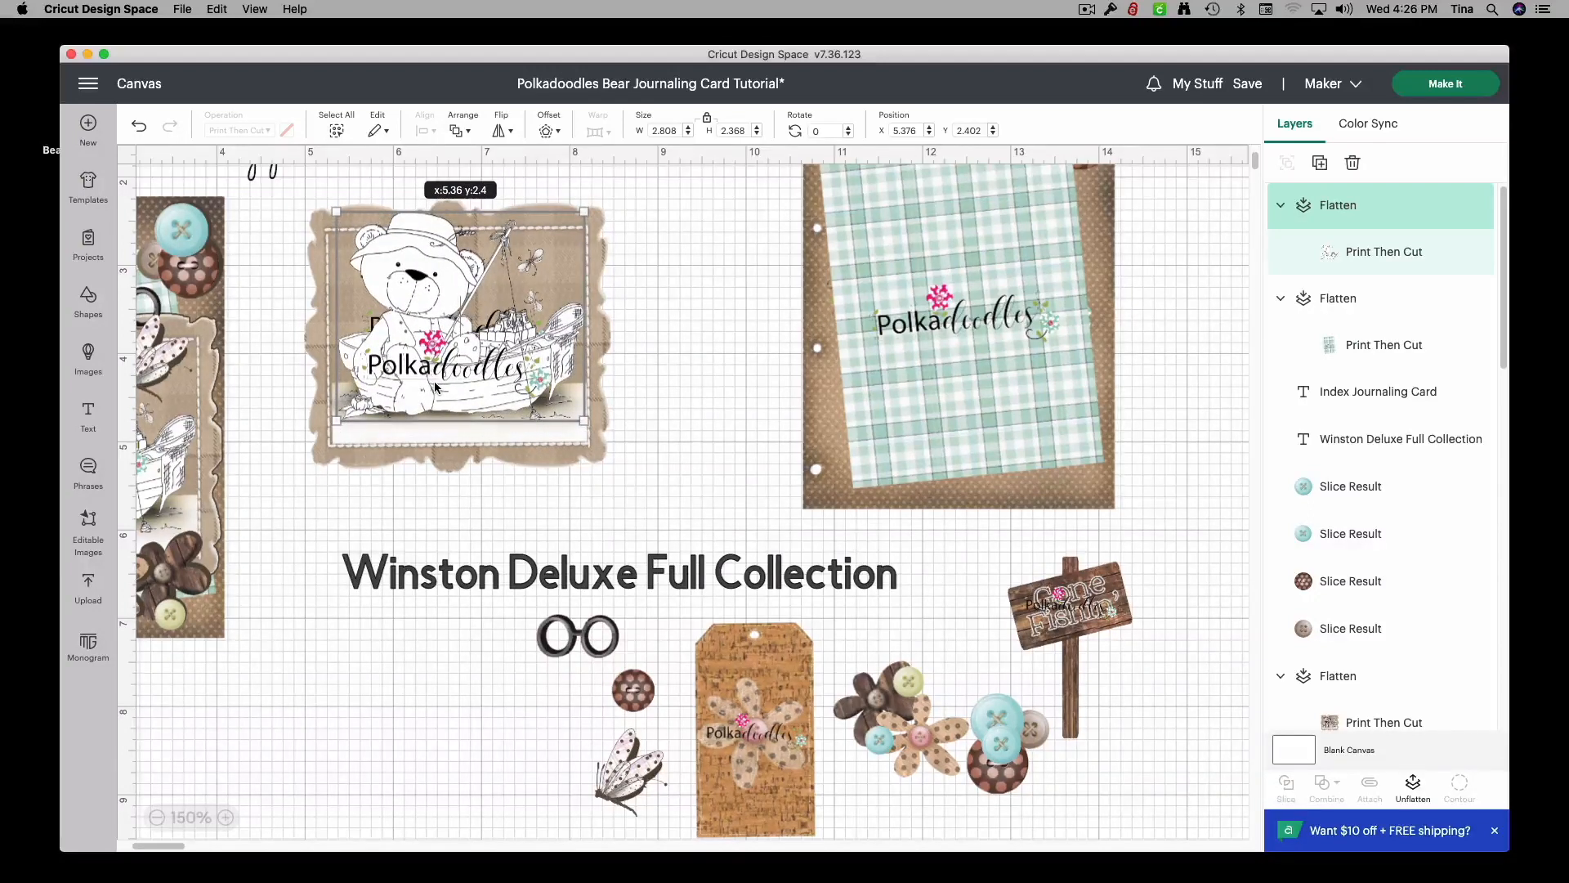
pyautogui.click(701, 420)
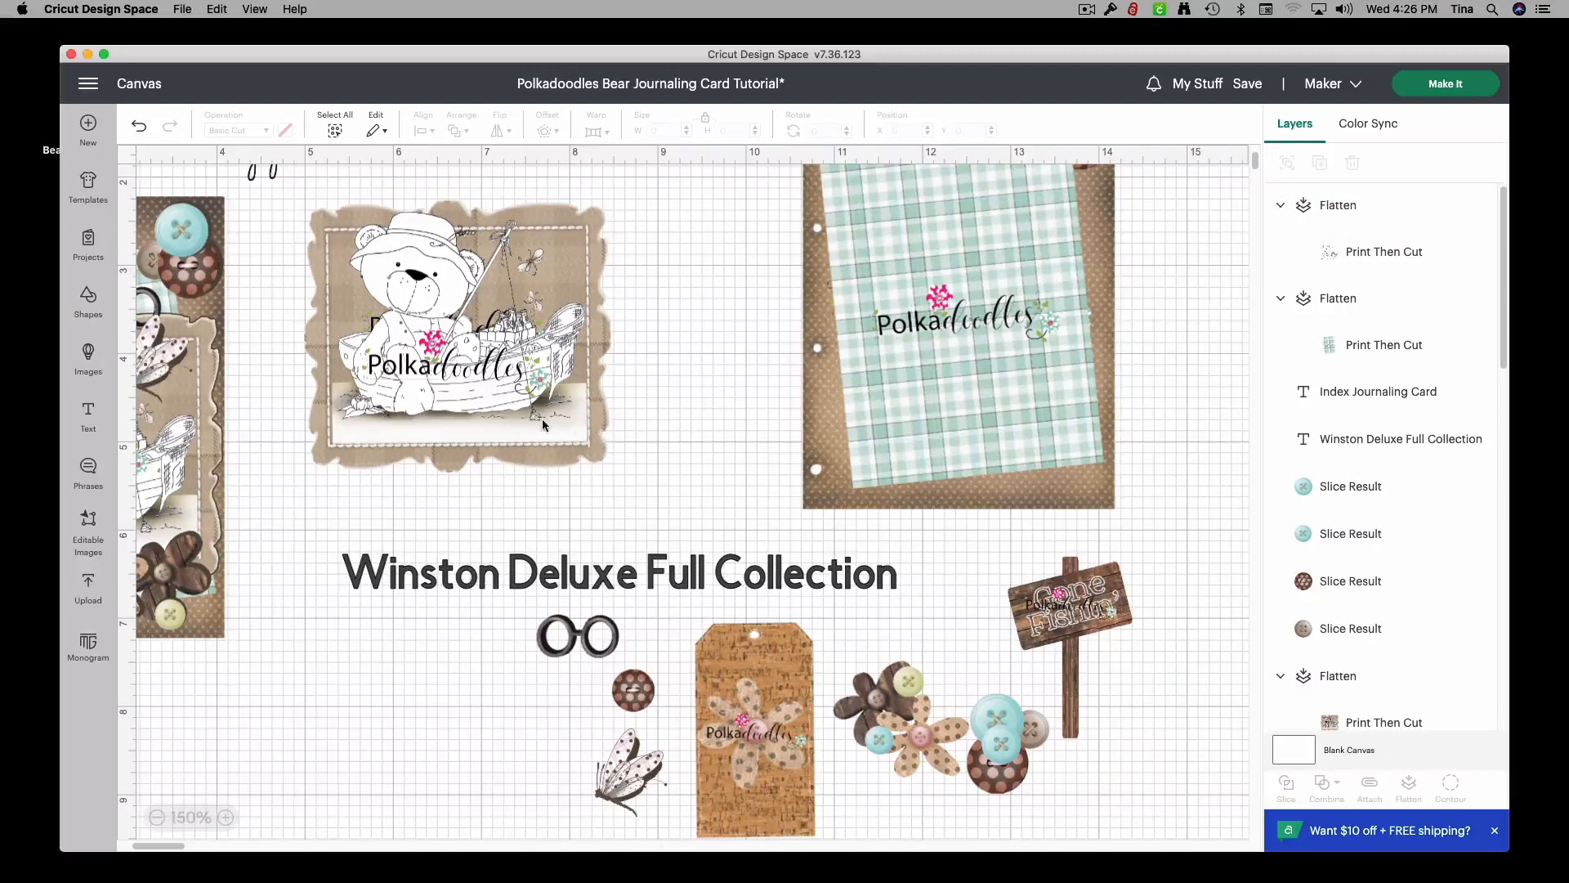
pyautogui.click(226, 818)
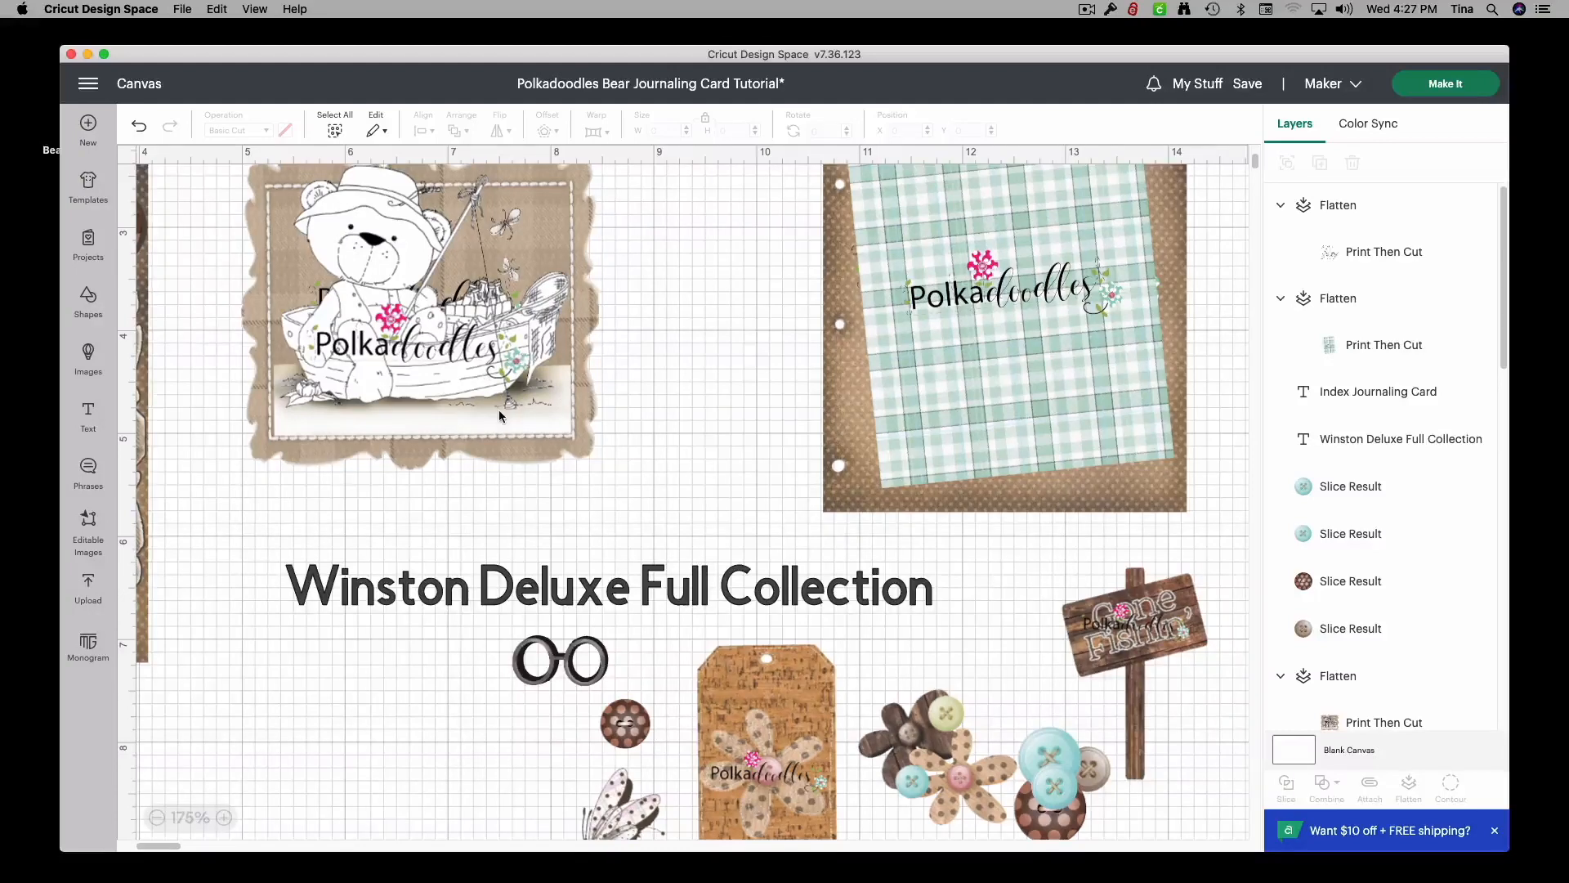
pyautogui.click(423, 239)
pyautogui.moveTo(423, 239); pyautogui.dragTo(423, 238)
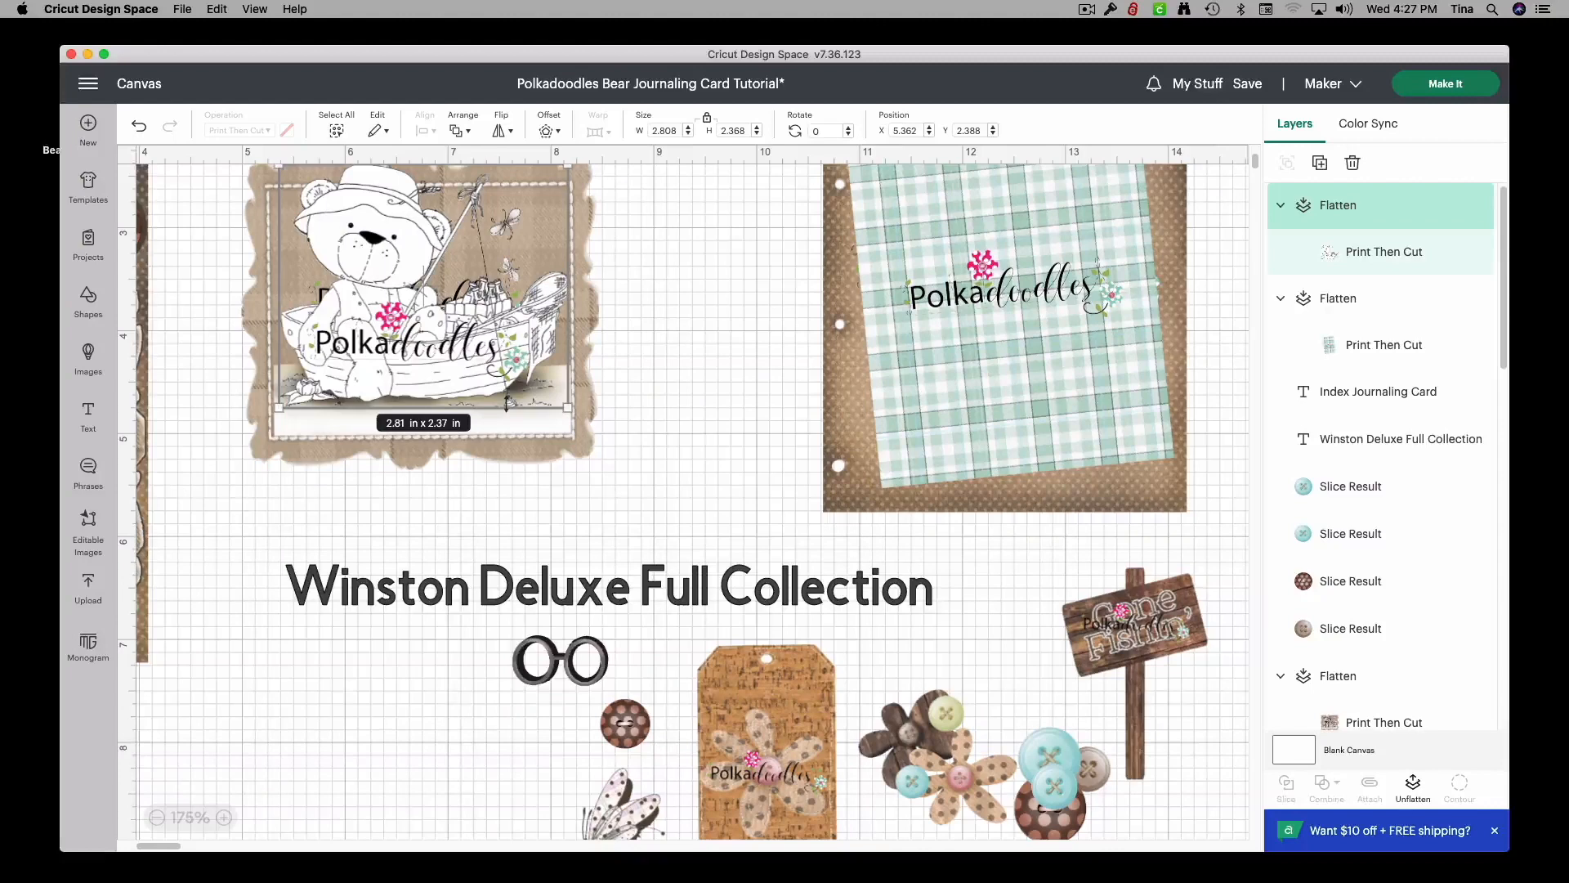
pyautogui.click(691, 411)
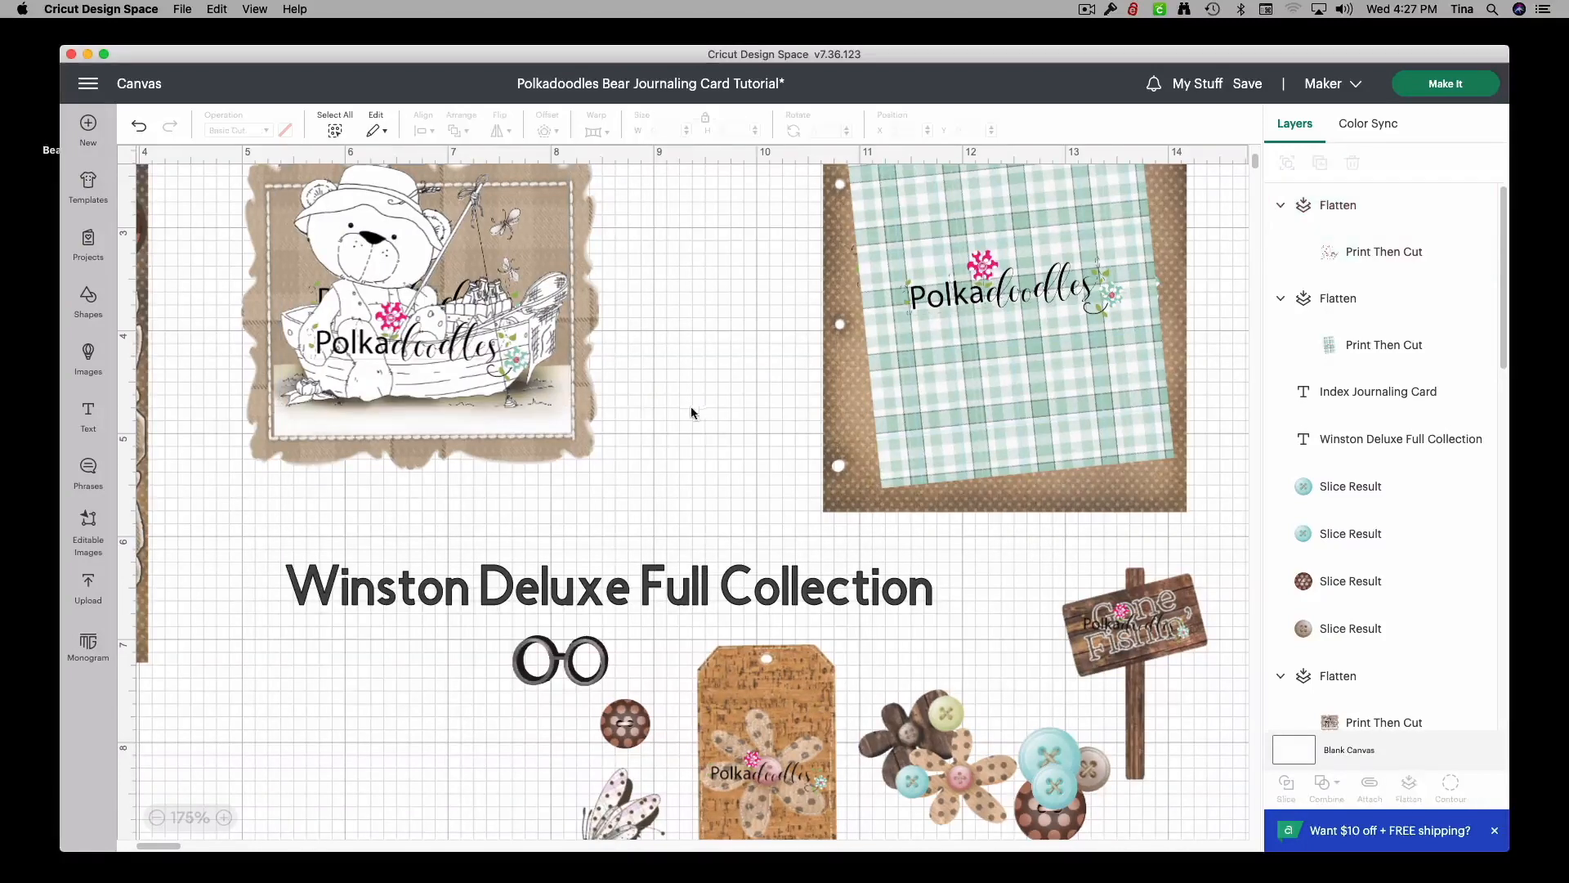
# Step: Flatten the bear outline and the framed picture into one image and shift it slightly down
pyautogui.moveTo(641, 482); pyautogui.dragTo(297, 231)
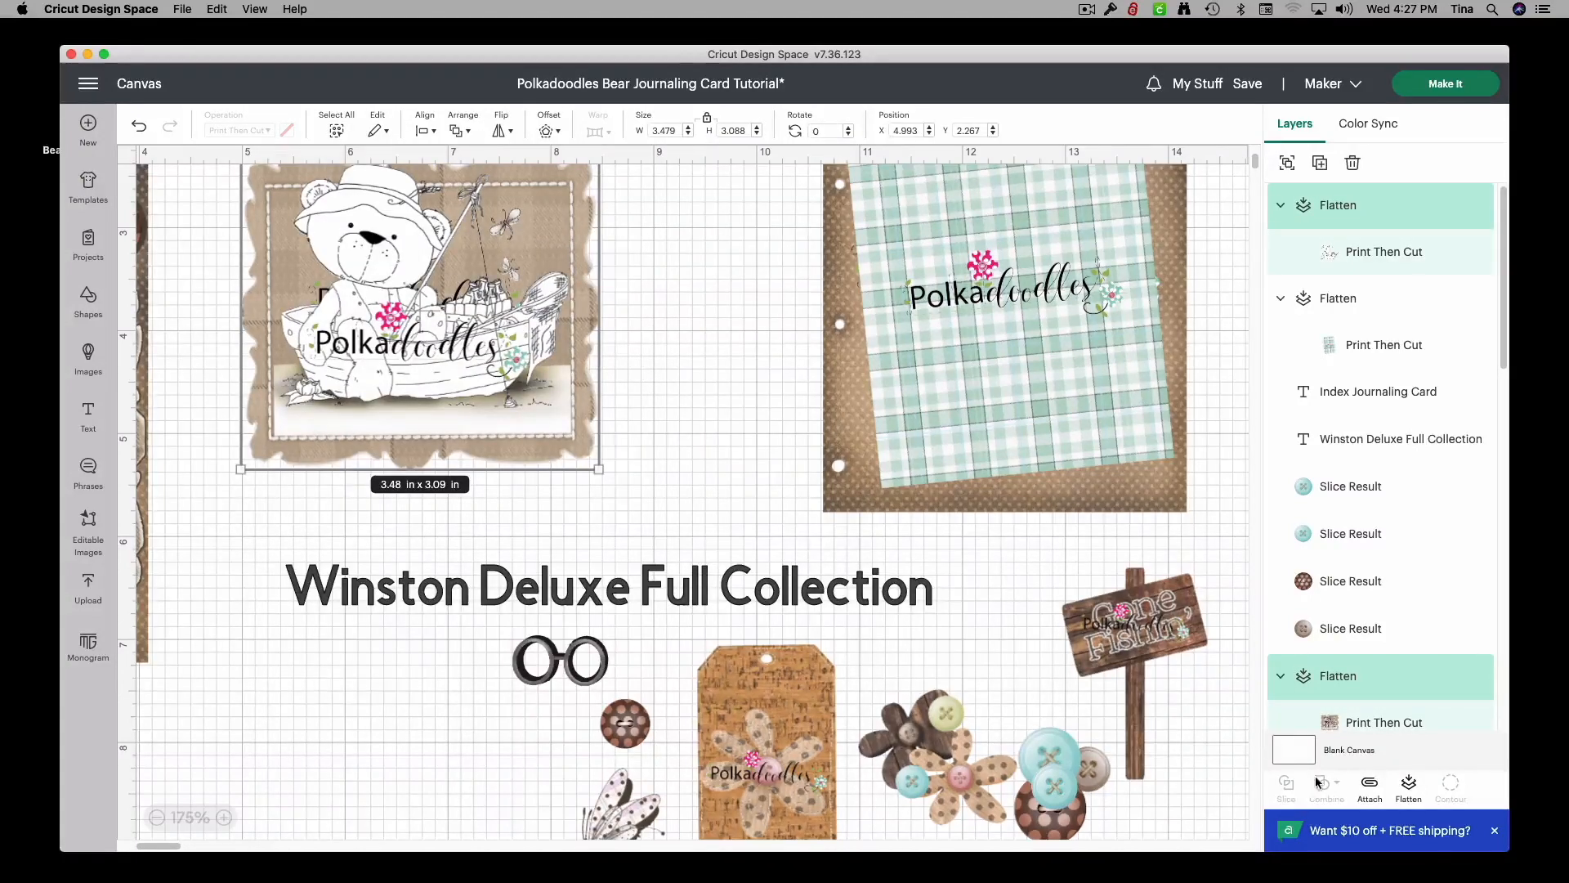
pyautogui.click(1409, 786)
pyautogui.moveTo(458, 390); pyautogui.dragTo(462, 427)
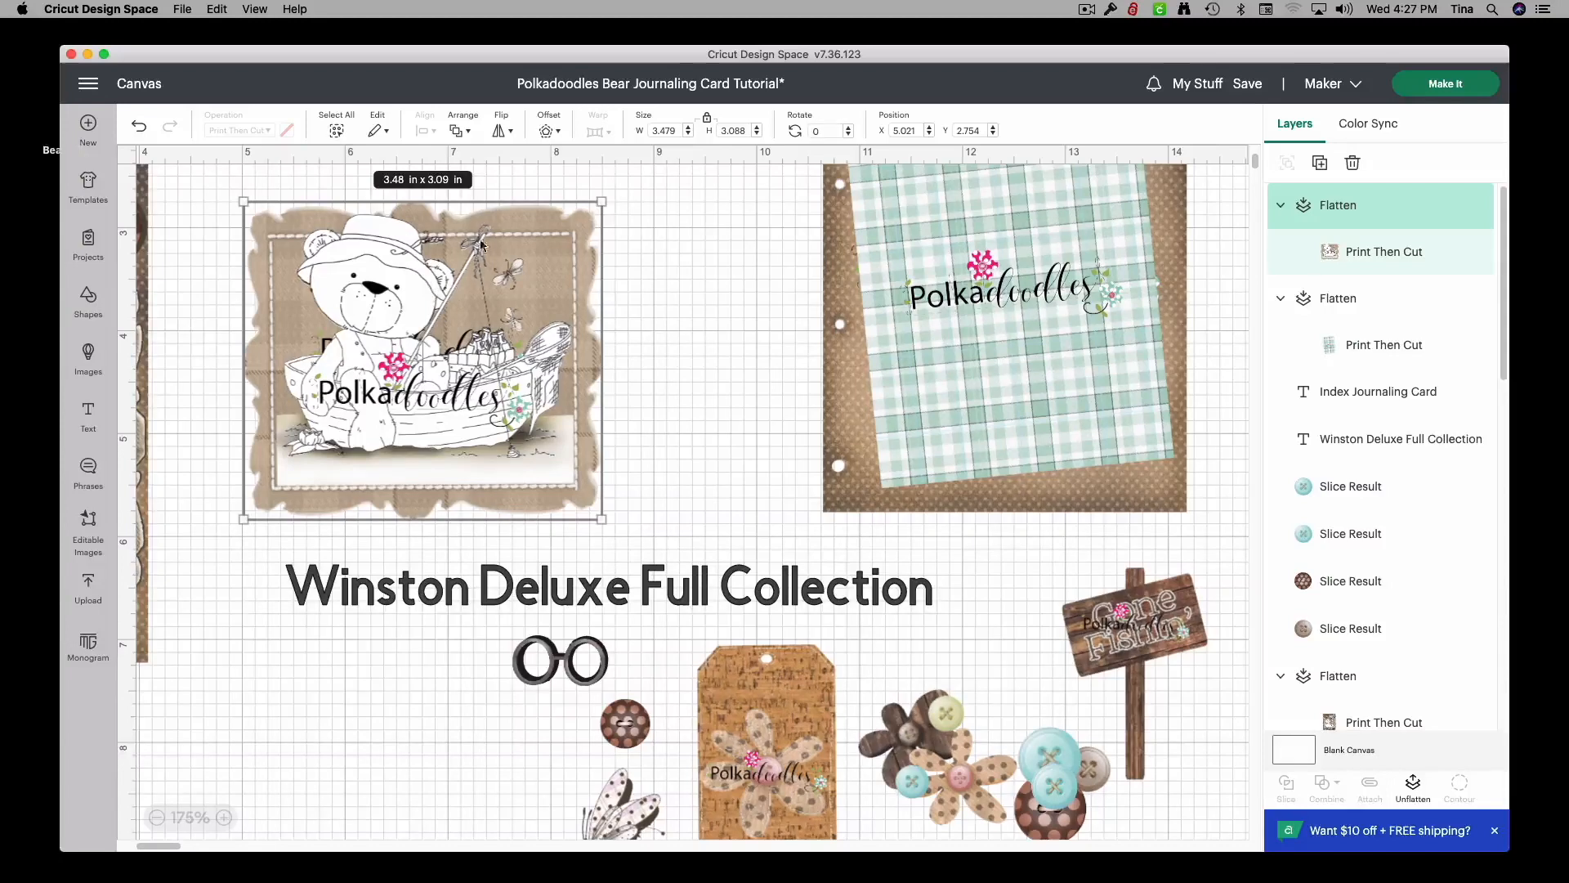
# Step: Add a welded, rounded-corner offset of 0.042 in around the flattened bear picture
pyautogui.click(548, 133)
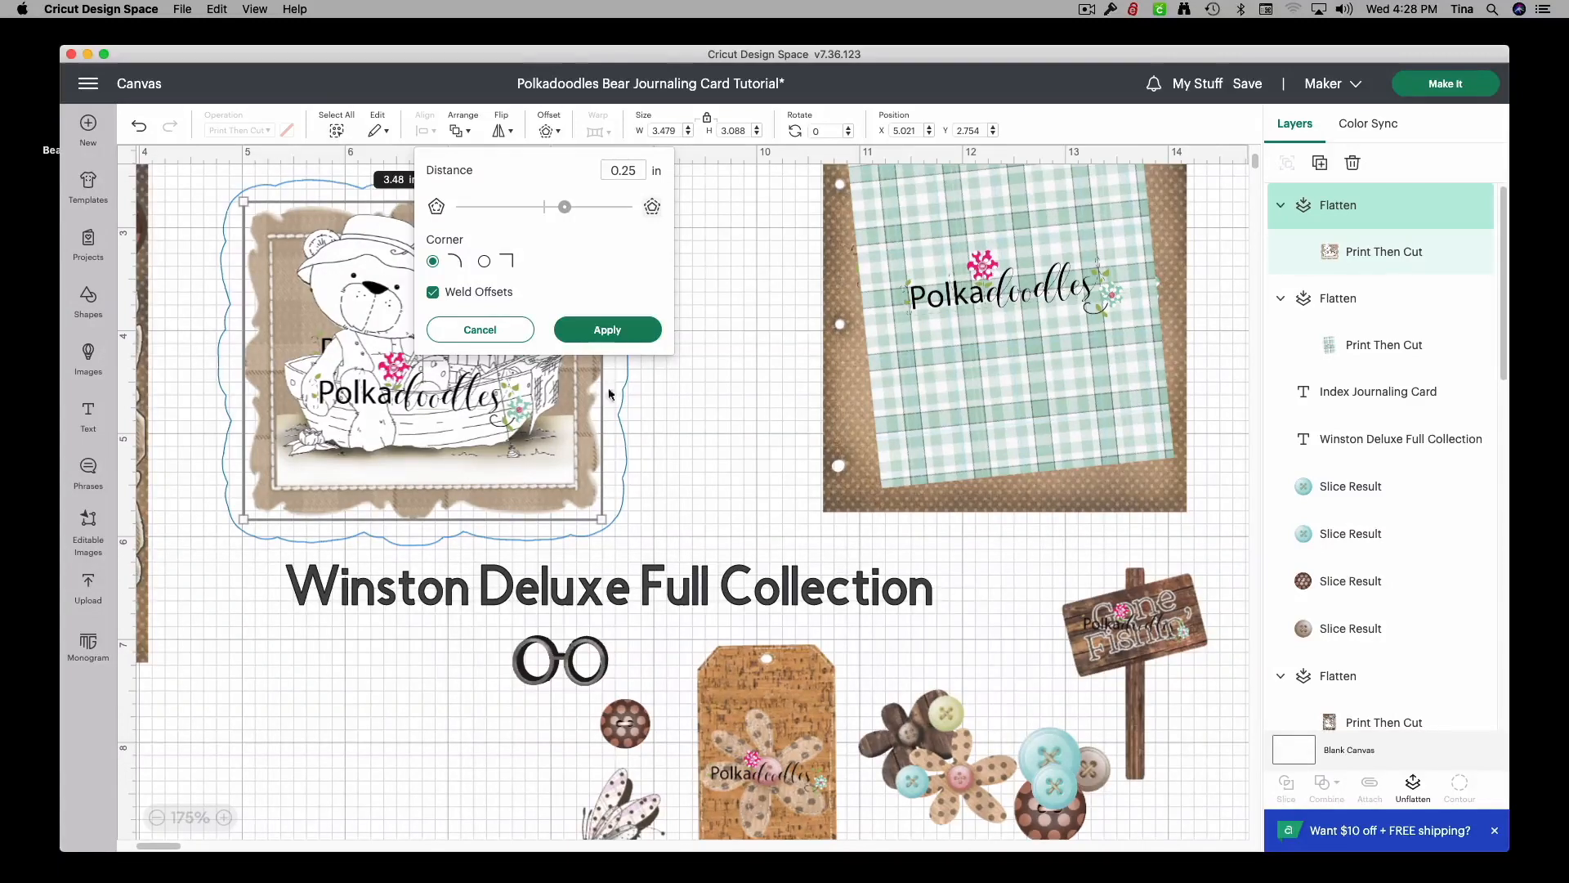
pyautogui.moveTo(564, 208); pyautogui.dragTo(552, 213)
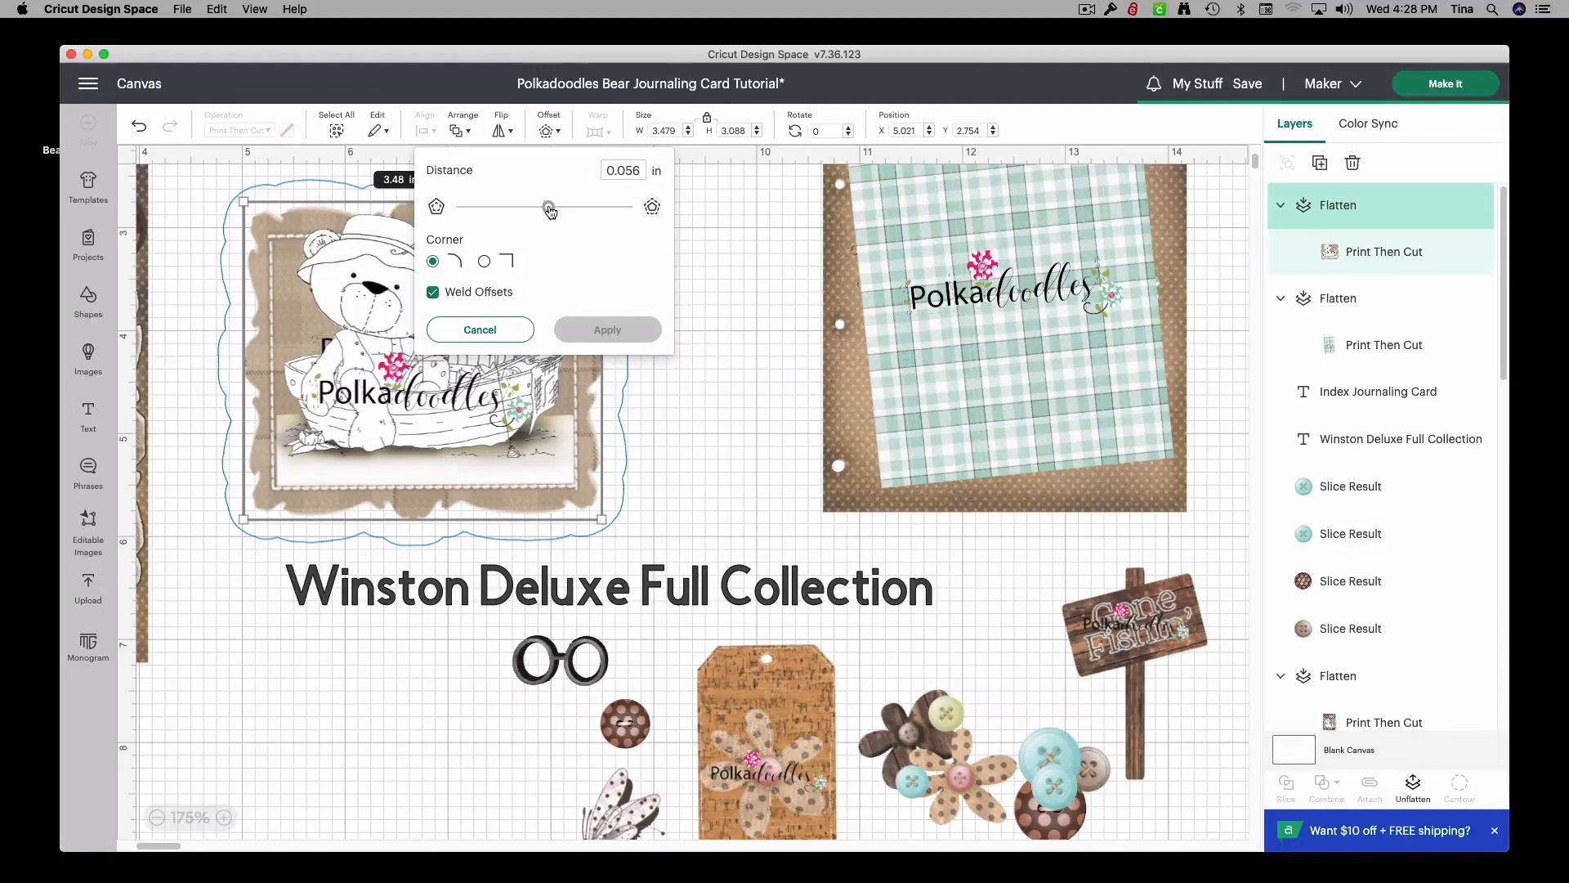
pyautogui.click(550, 211)
pyautogui.moveTo(549, 213)
pyautogui.mouseDown()
pyautogui.moveTo(587, 213)
pyautogui.moveTo(551, 215)
pyautogui.mouseUp()
pyautogui.moveTo(552, 214); pyautogui.dragTo(552, 214)
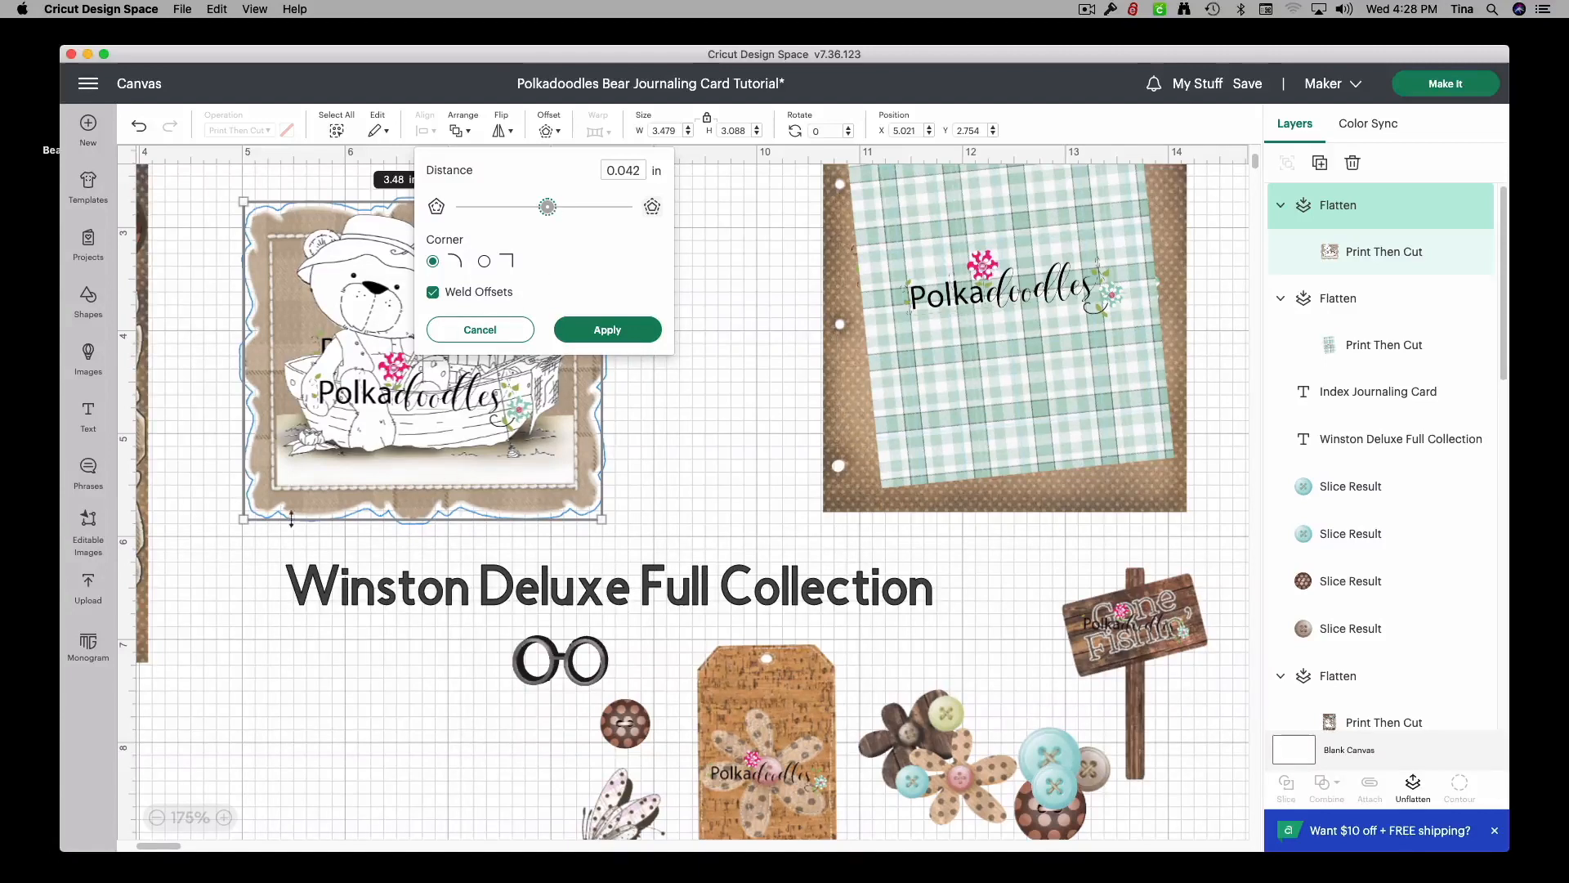
pyautogui.click(611, 328)
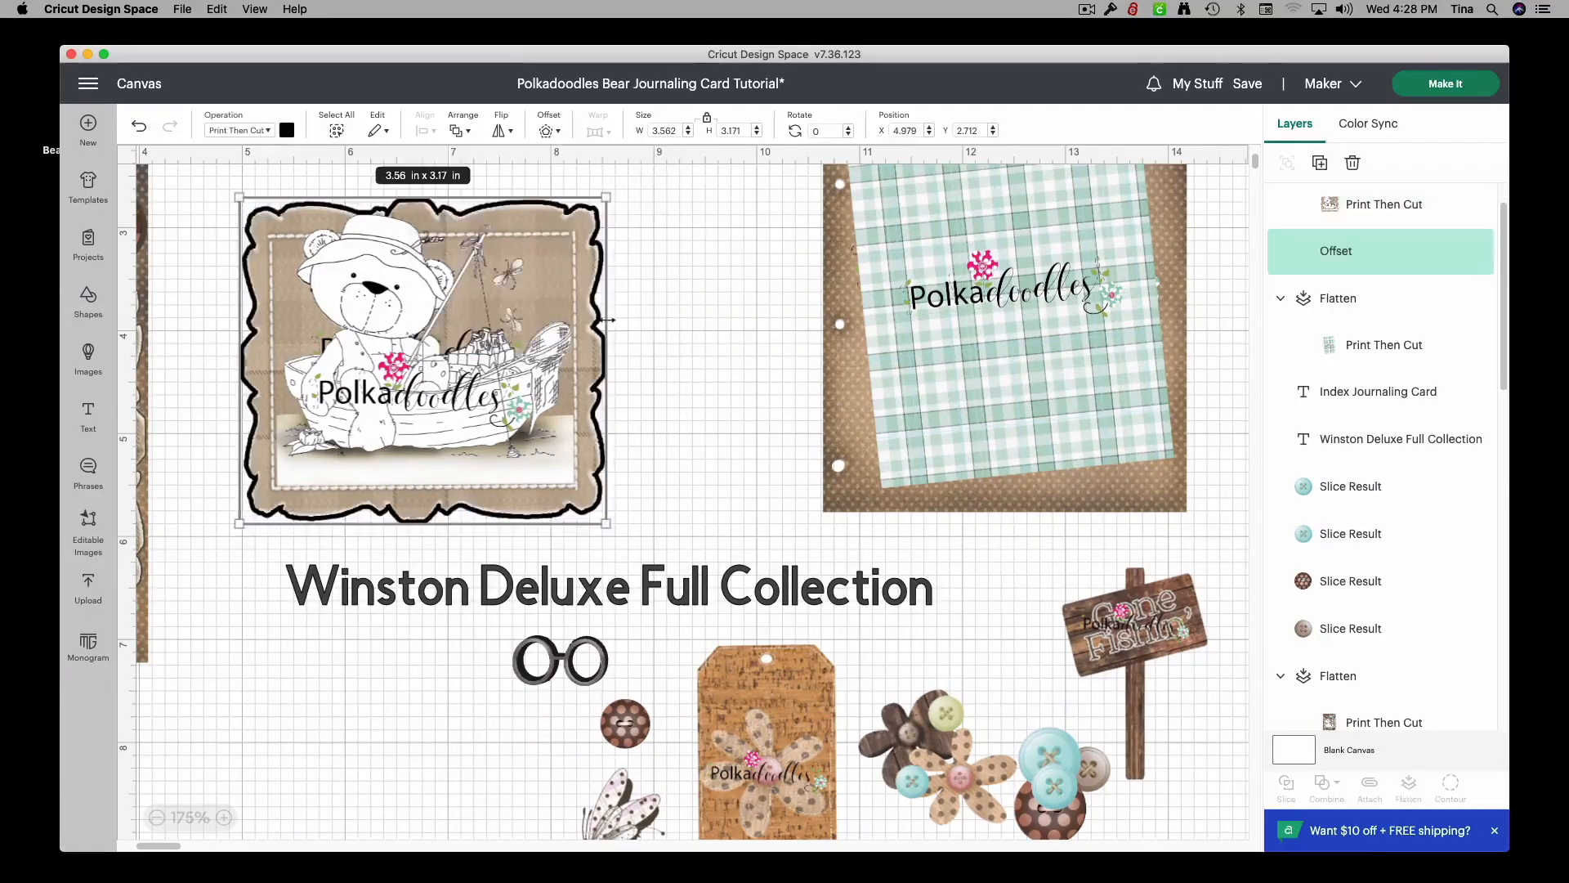
# Step: Change the bear picture's offset color to dark brown
pyautogui.click(286, 132)
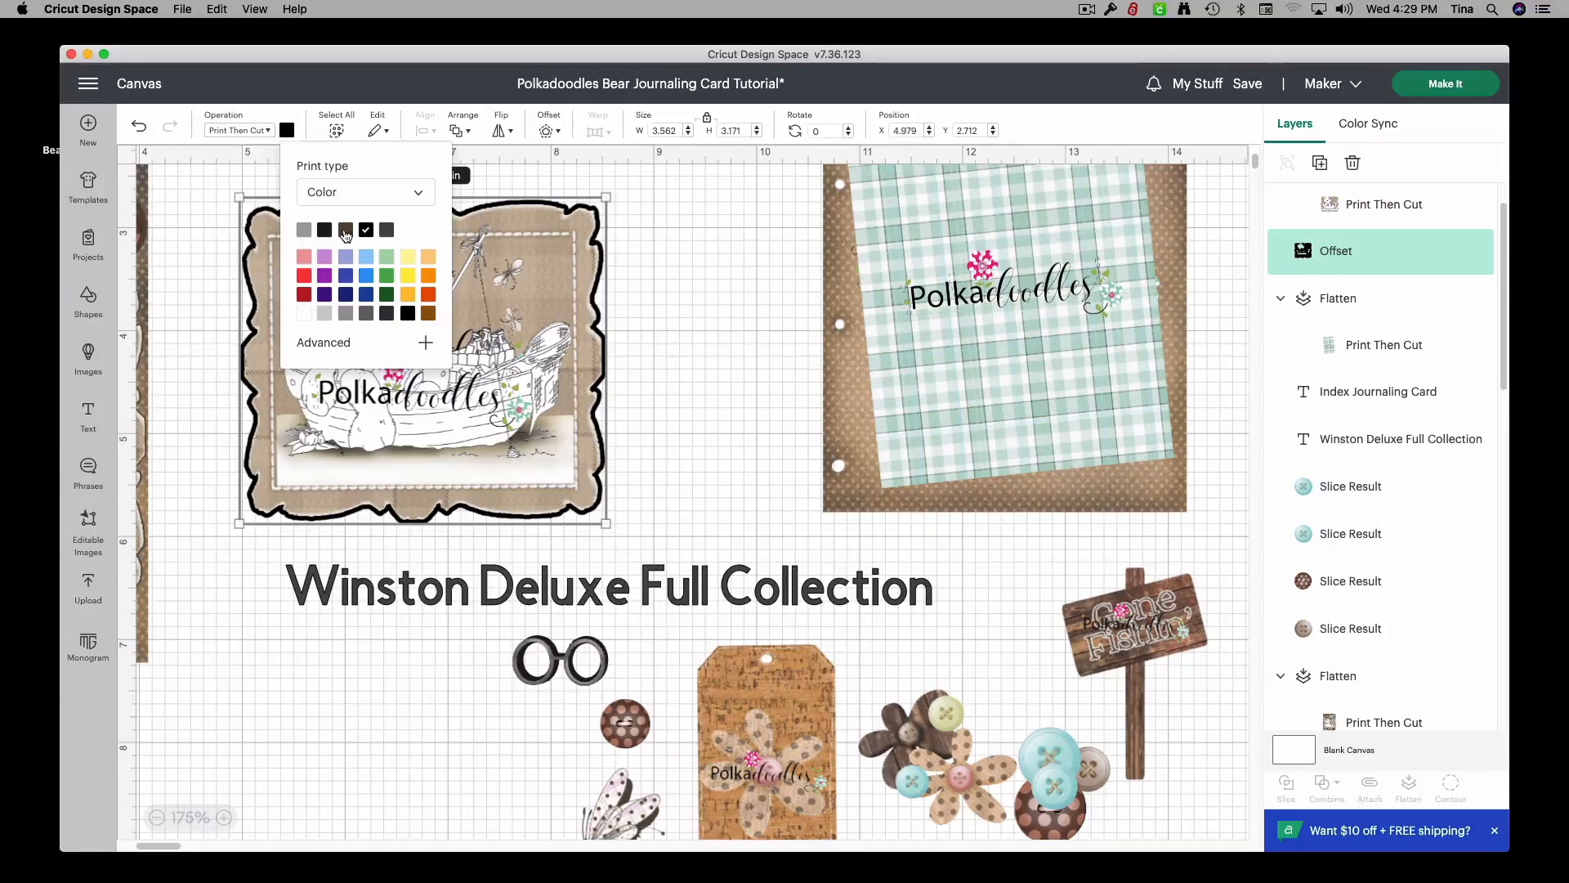
pyautogui.click(346, 229)
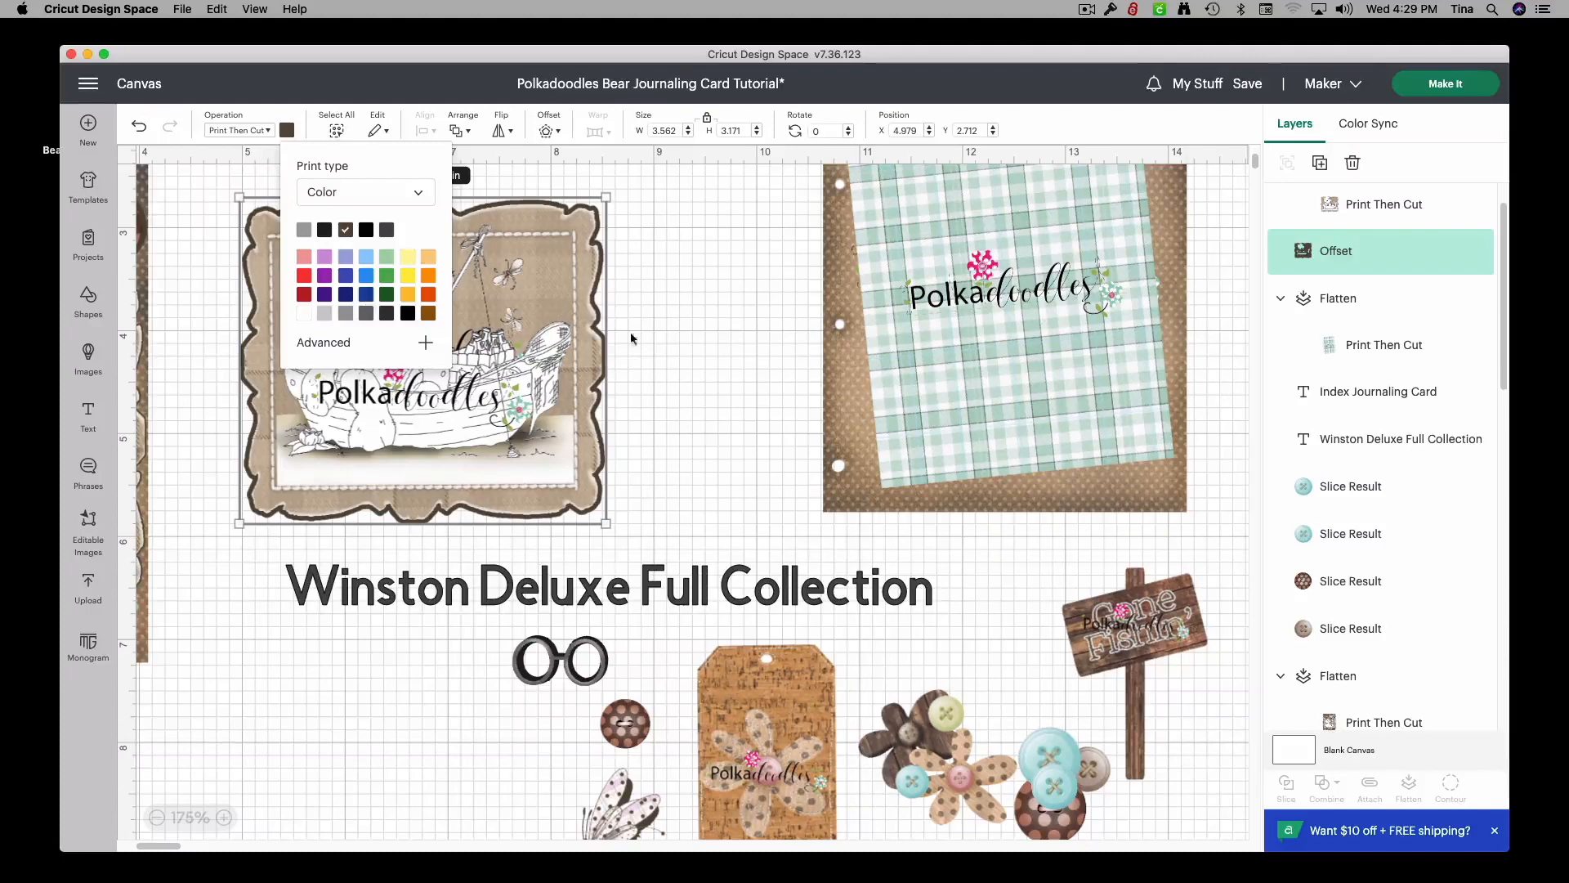
pyautogui.click(673, 371)
# Step: Group the flattened bear picture with its dark brown offset and move the group closer to the plaid card
pyautogui.moveTo(684, 435); pyautogui.dragTo(232, 191)
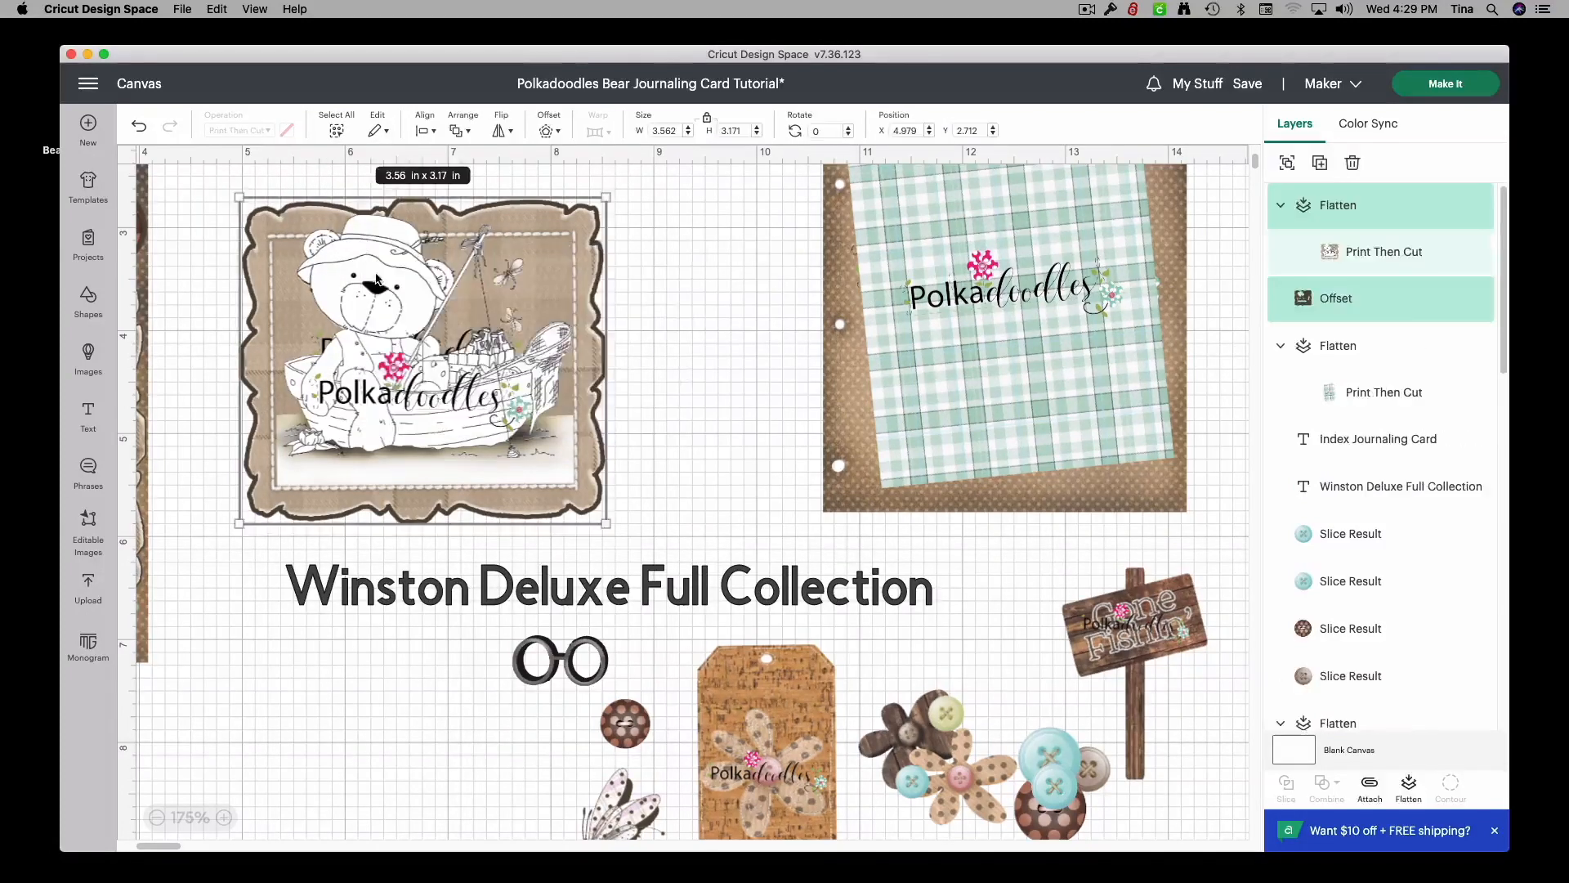
pyautogui.click(1286, 163)
pyautogui.moveTo(458, 374); pyautogui.dragTo(524, 369)
pyautogui.click(707, 368)
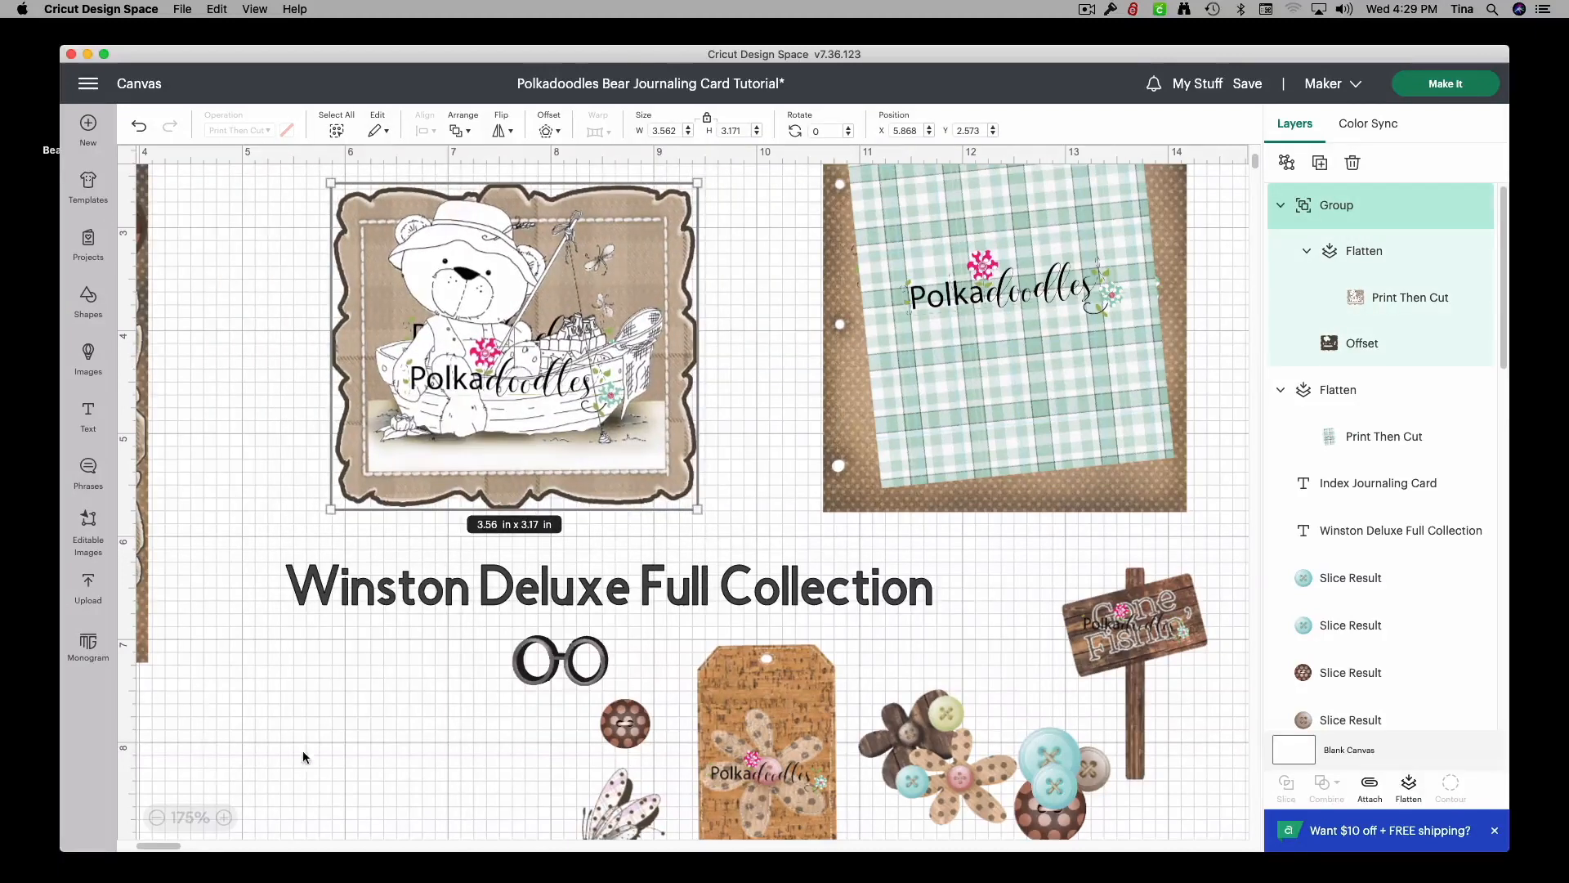
# Step: Place the bear picture group over the plaid paper on the brown card and scale it to about 3.51 x 3.13 in
pyautogui.click(158, 818)
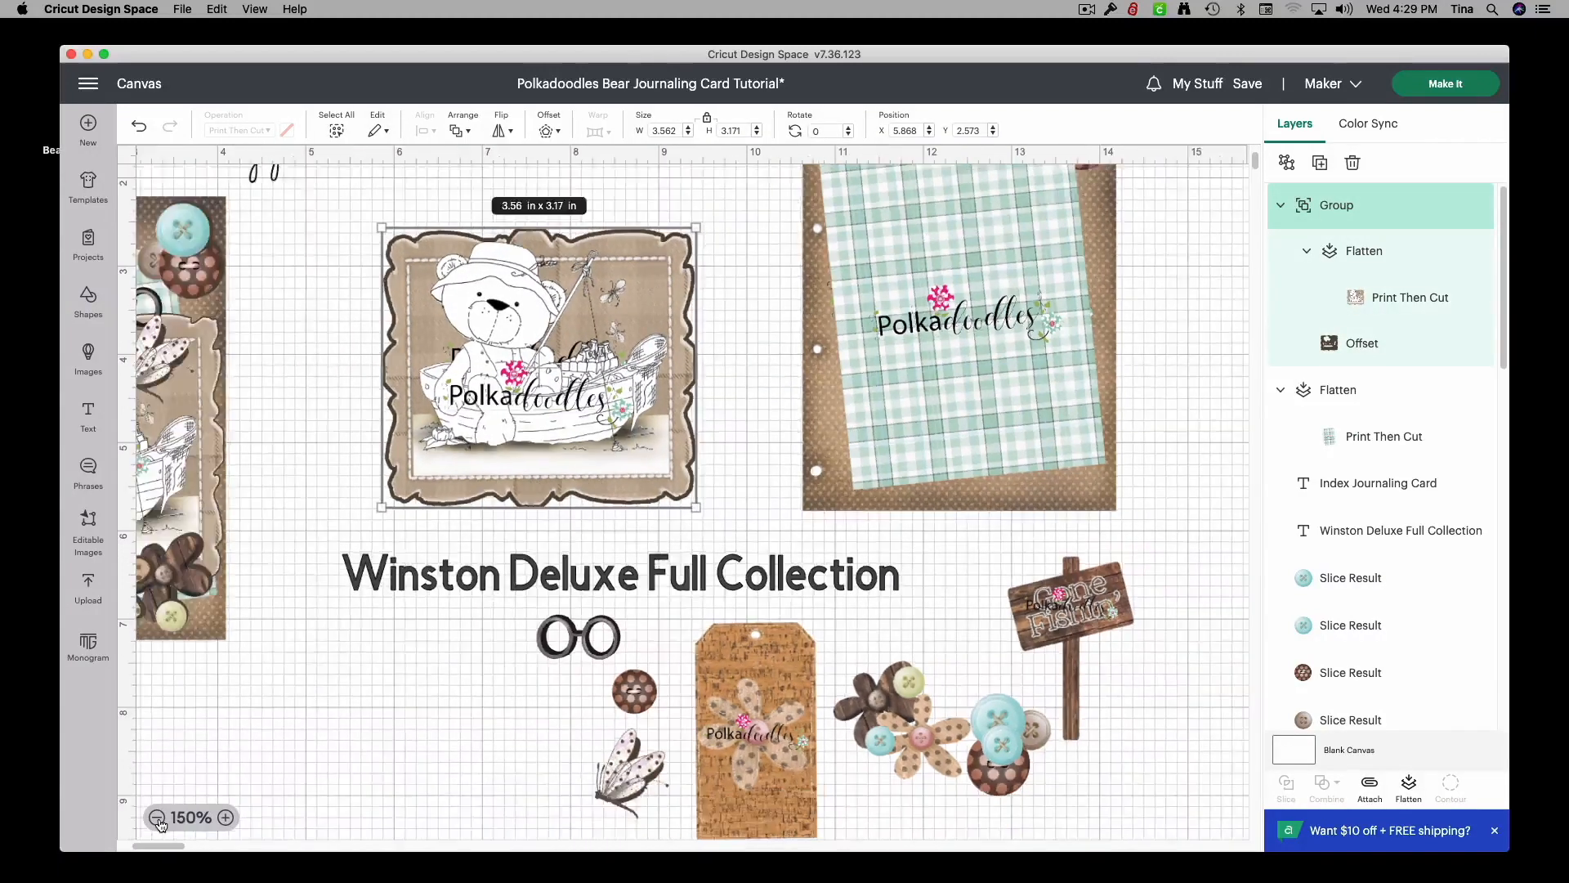
pyautogui.click(157, 818)
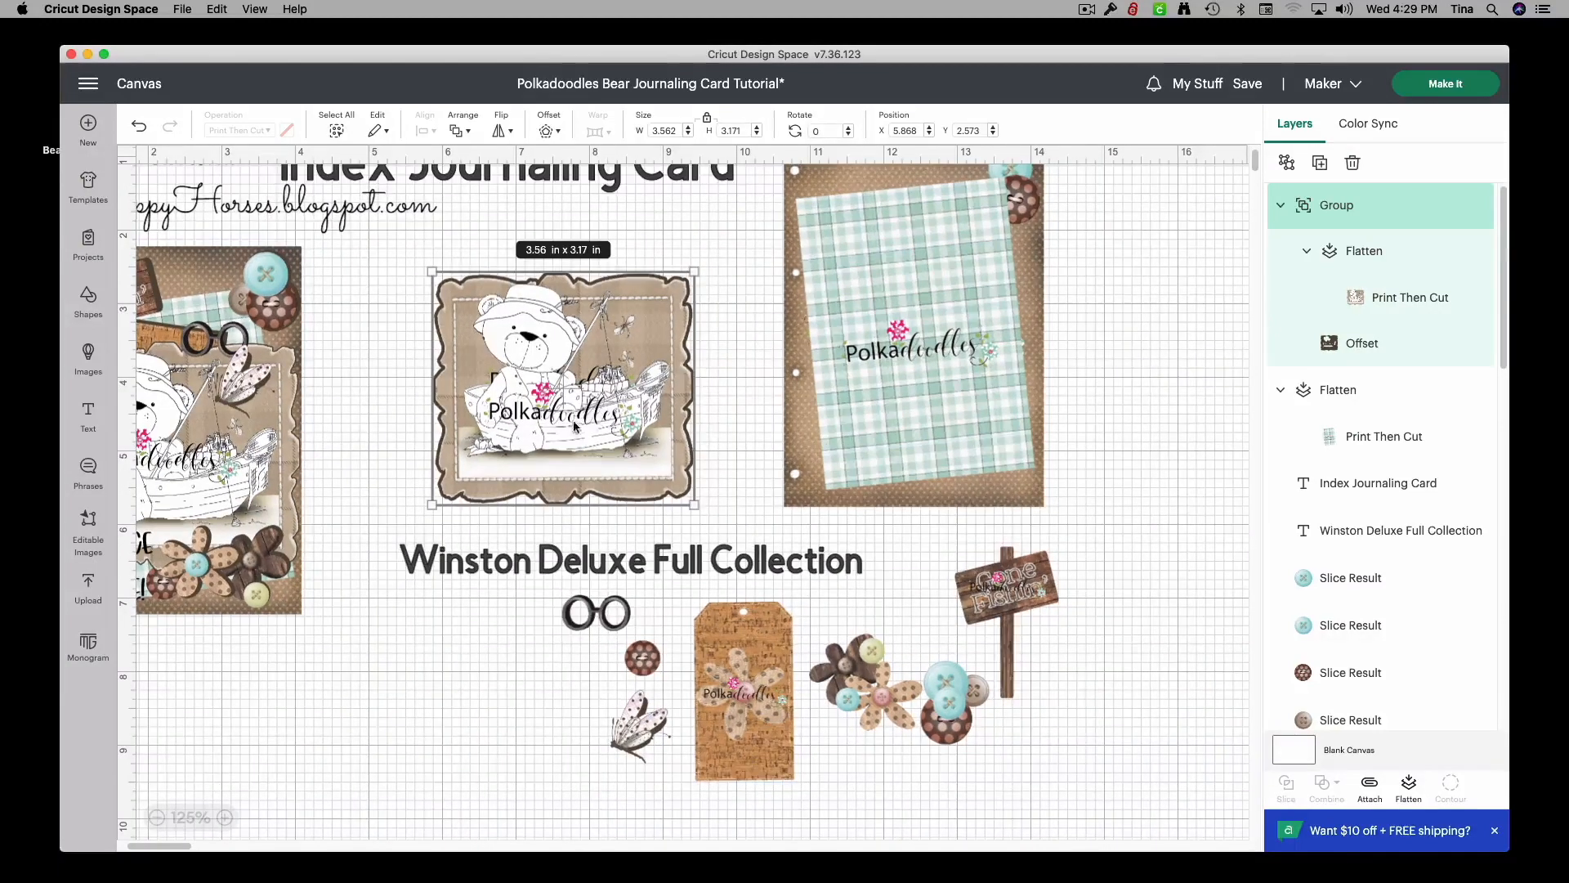
pyautogui.moveTo(588, 427); pyautogui.dragTo(922, 386)
pyautogui.click(1160, 438)
pyautogui.click(925, 429)
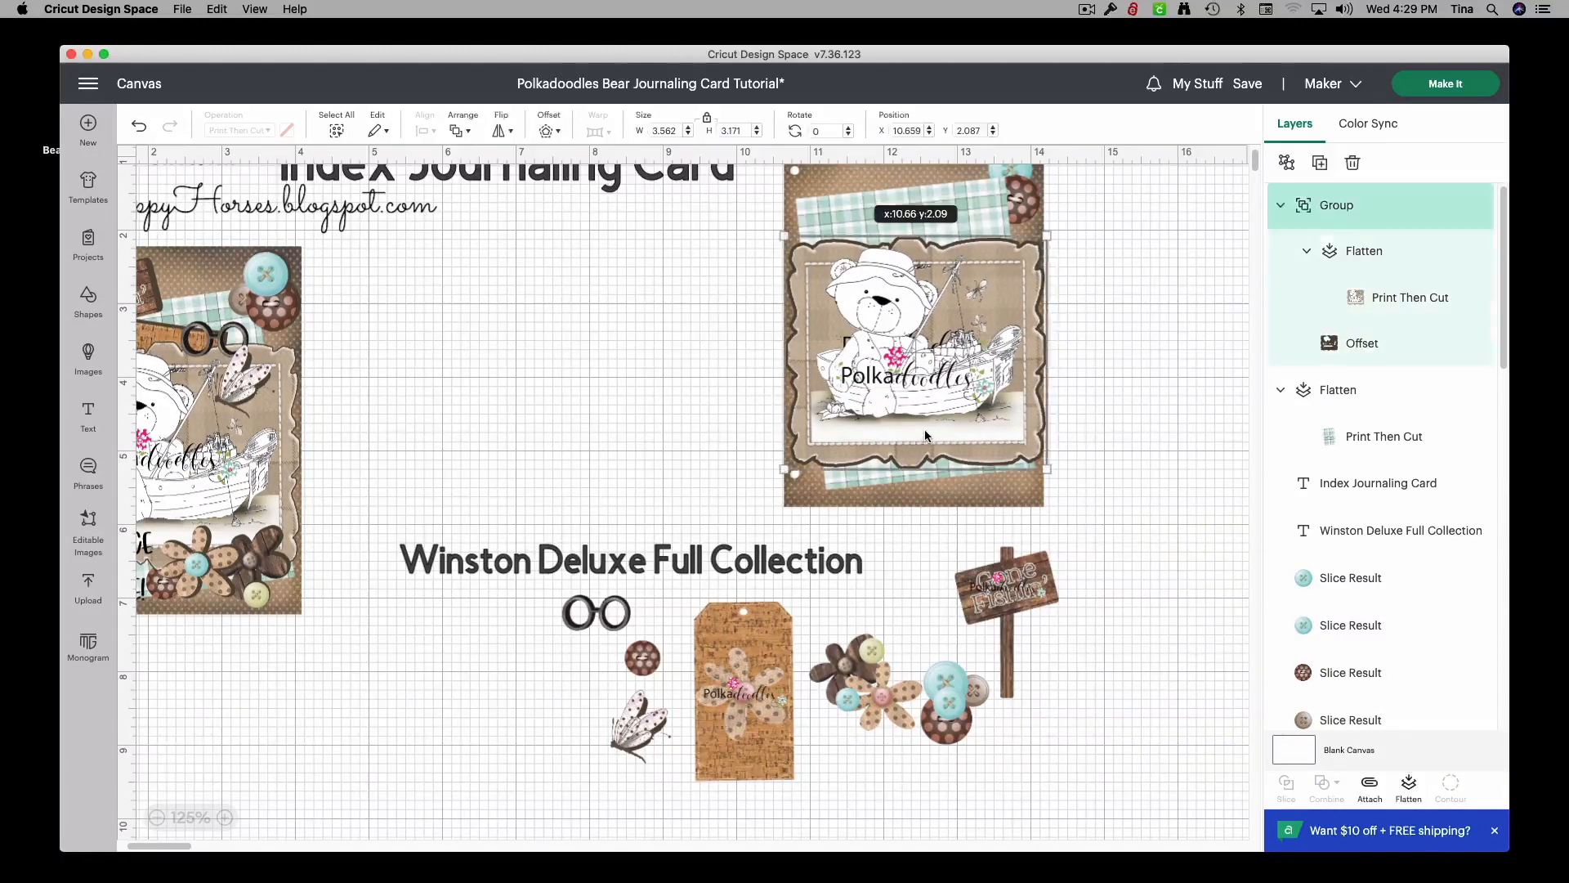
pyautogui.moveTo(1048, 471); pyautogui.dragTo(1043, 466)
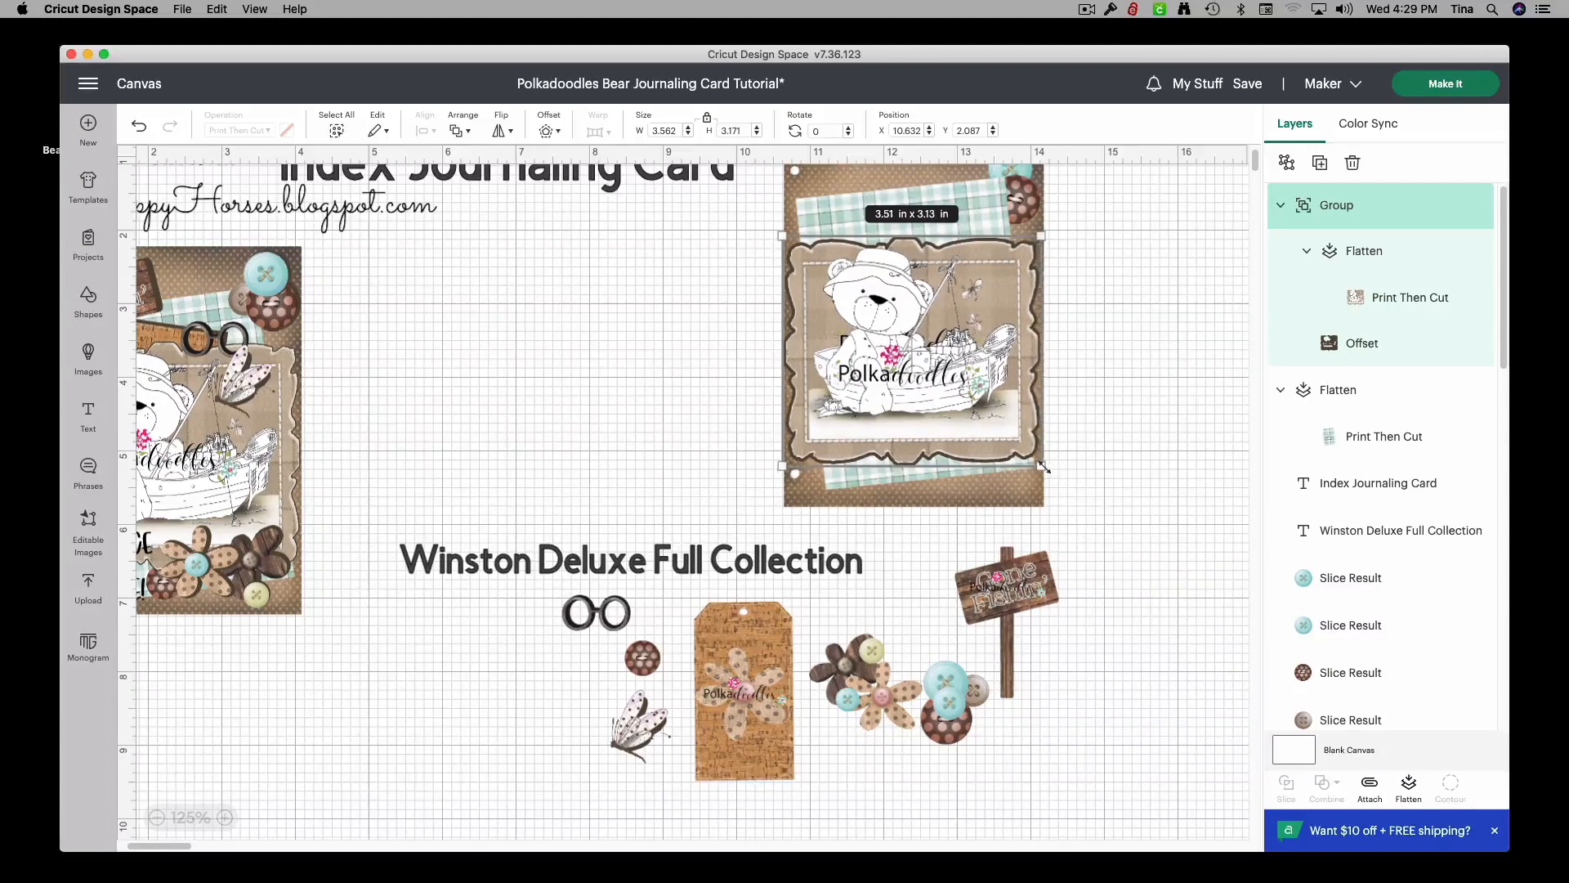
pyautogui.moveTo(964, 425); pyautogui.dragTo(967, 425)
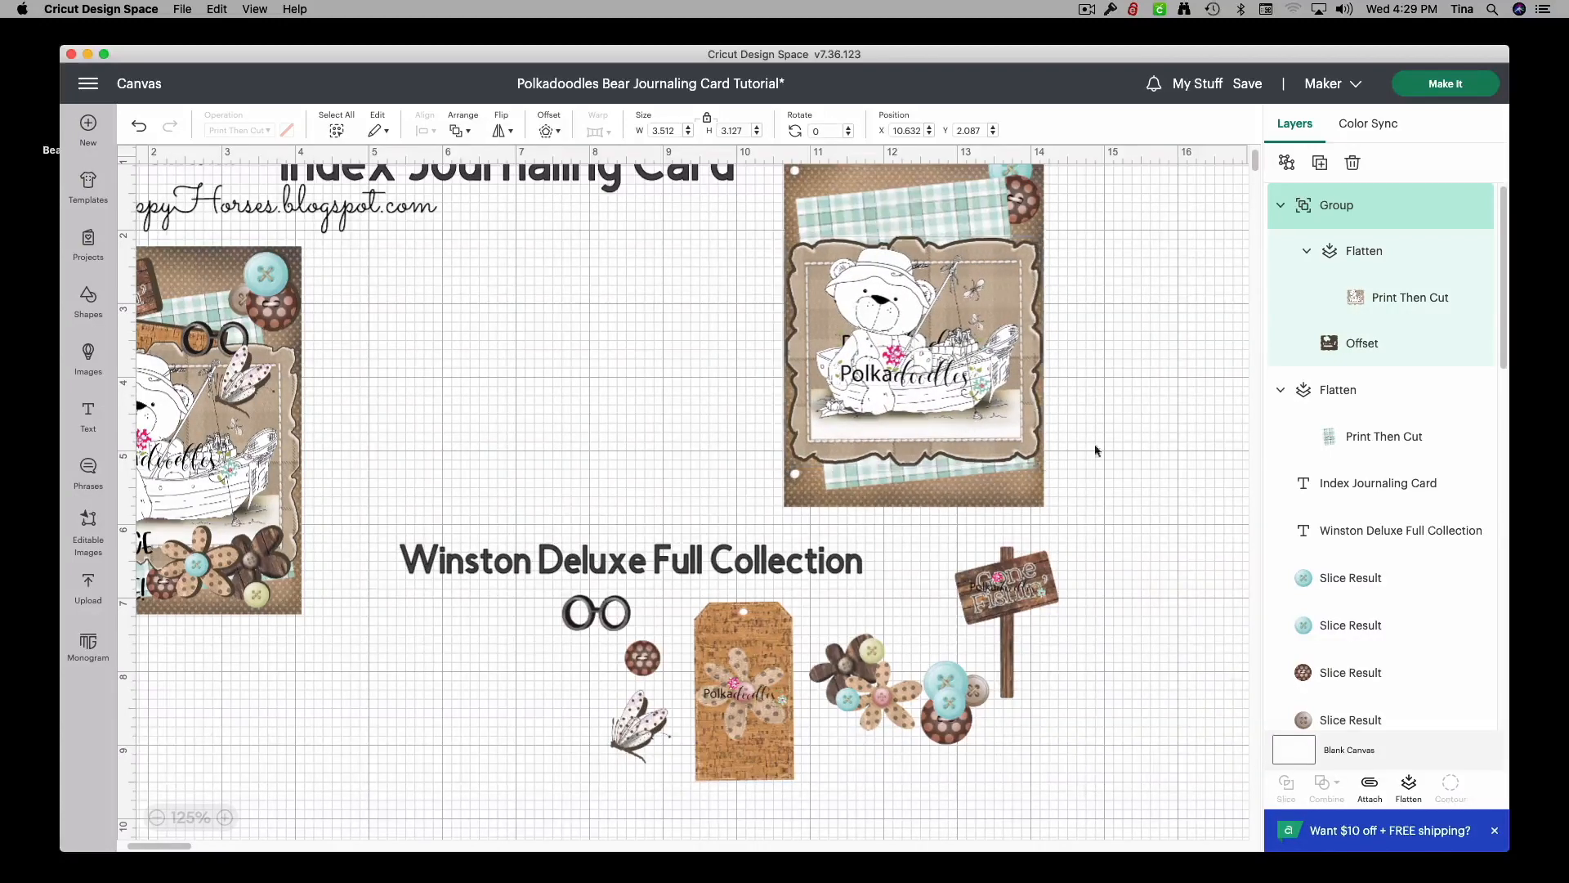
pyautogui.click(961, 463)
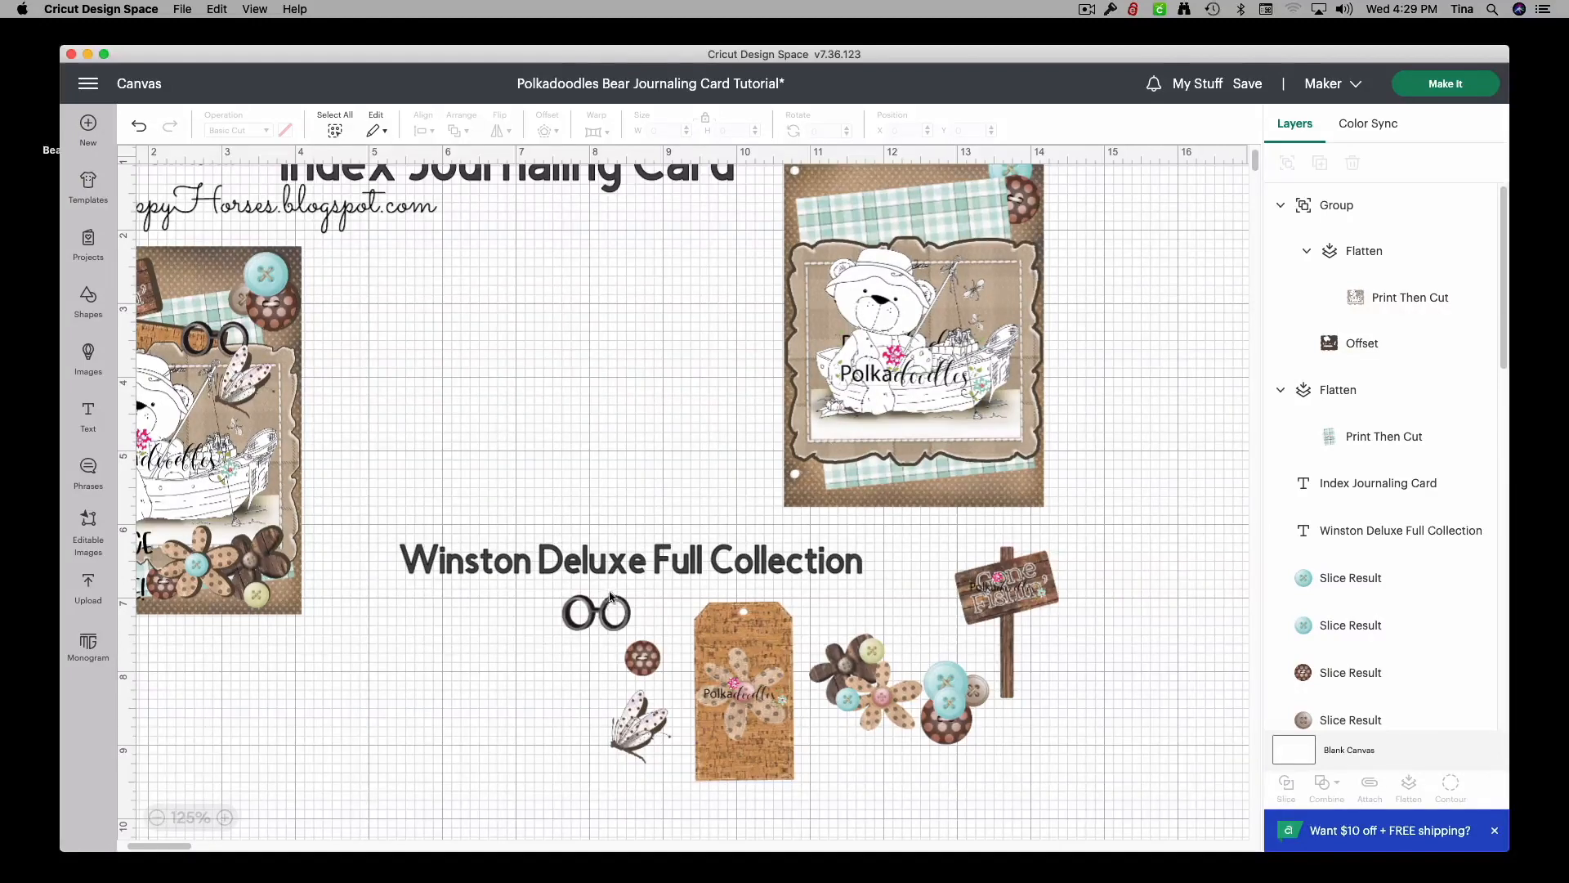
# Step: Move the Gone Fishin' sign into the empty area above the collection title, and shift the title and remaining embellishments out of the way
pyautogui.moveTo(976, 577); pyautogui.dragTo(545, 370)
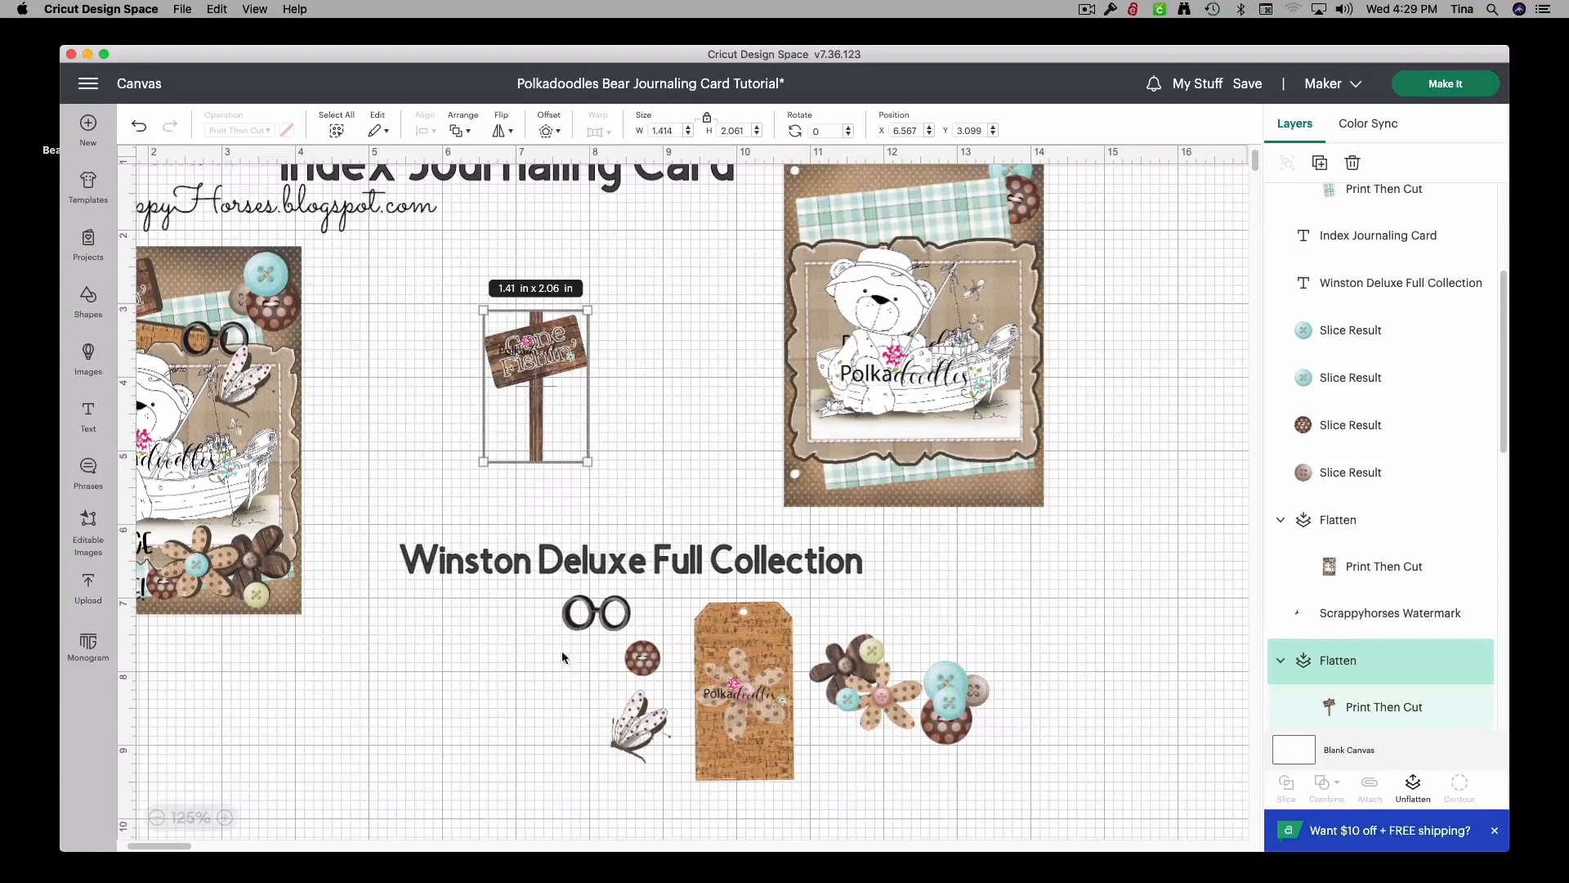
pyautogui.moveTo(376, 559); pyautogui.dragTo(1007, 787)
pyautogui.moveTo(775, 707); pyautogui.dragTo(1038, 759)
# Step: Move the layered bear card next to the finished sample card and place the Gone Fishin' sign beside it
pyautogui.moveTo(1134, 532); pyautogui.dragTo(403, 424)
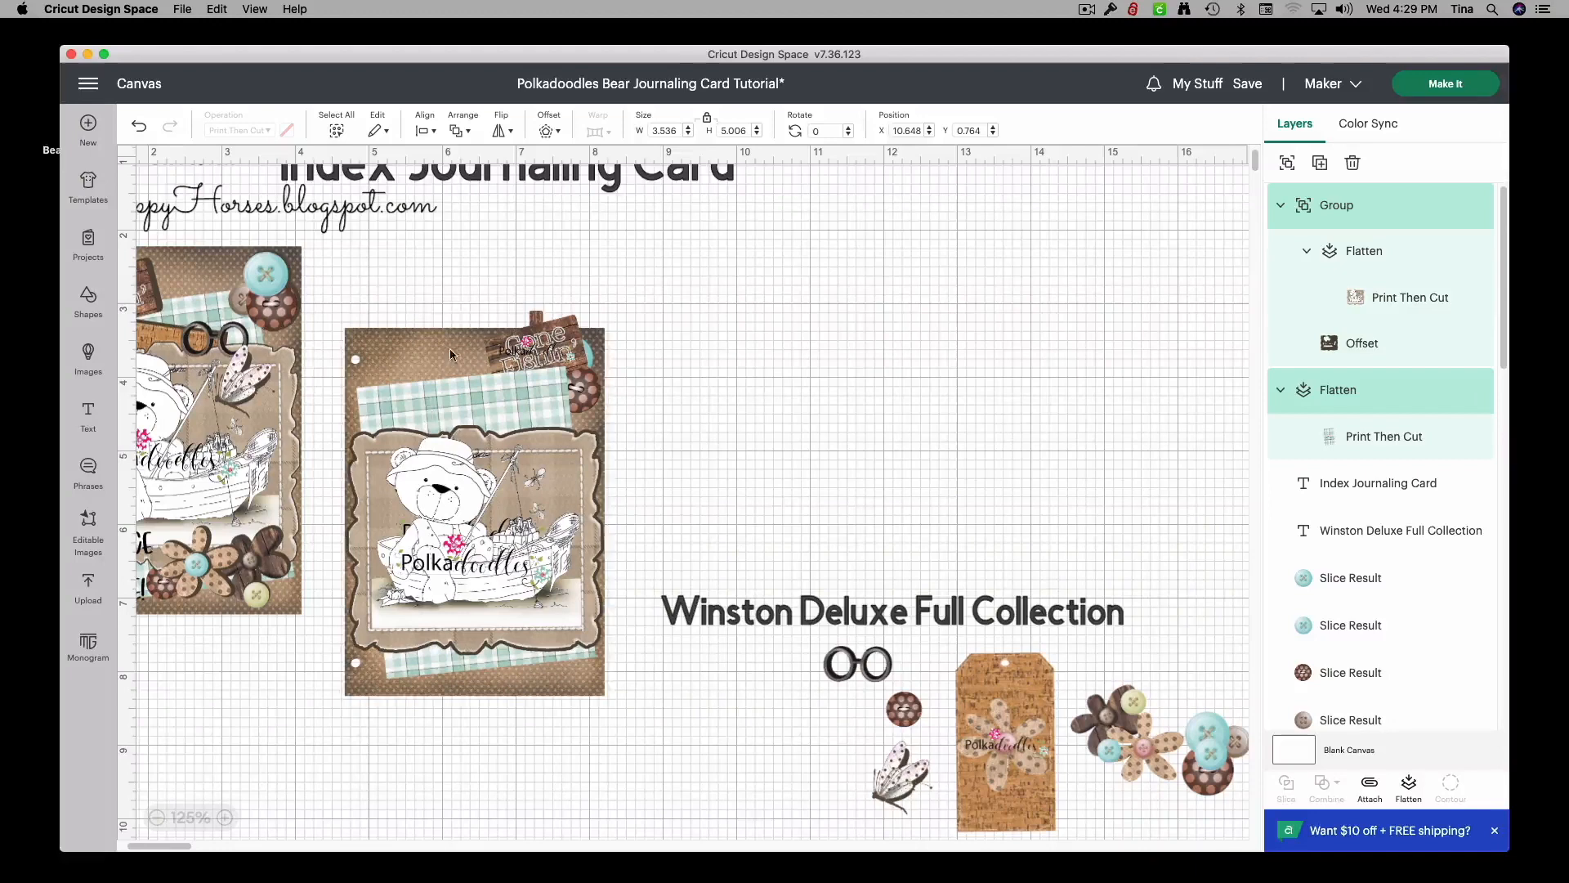
pyautogui.click(726, 314)
pyautogui.moveTo(554, 332); pyautogui.dragTo(736, 300)
pyautogui.moveTo(610, 743); pyautogui.dragTo(379, 509)
pyautogui.moveTo(449, 586); pyautogui.dragTo(459, 532)
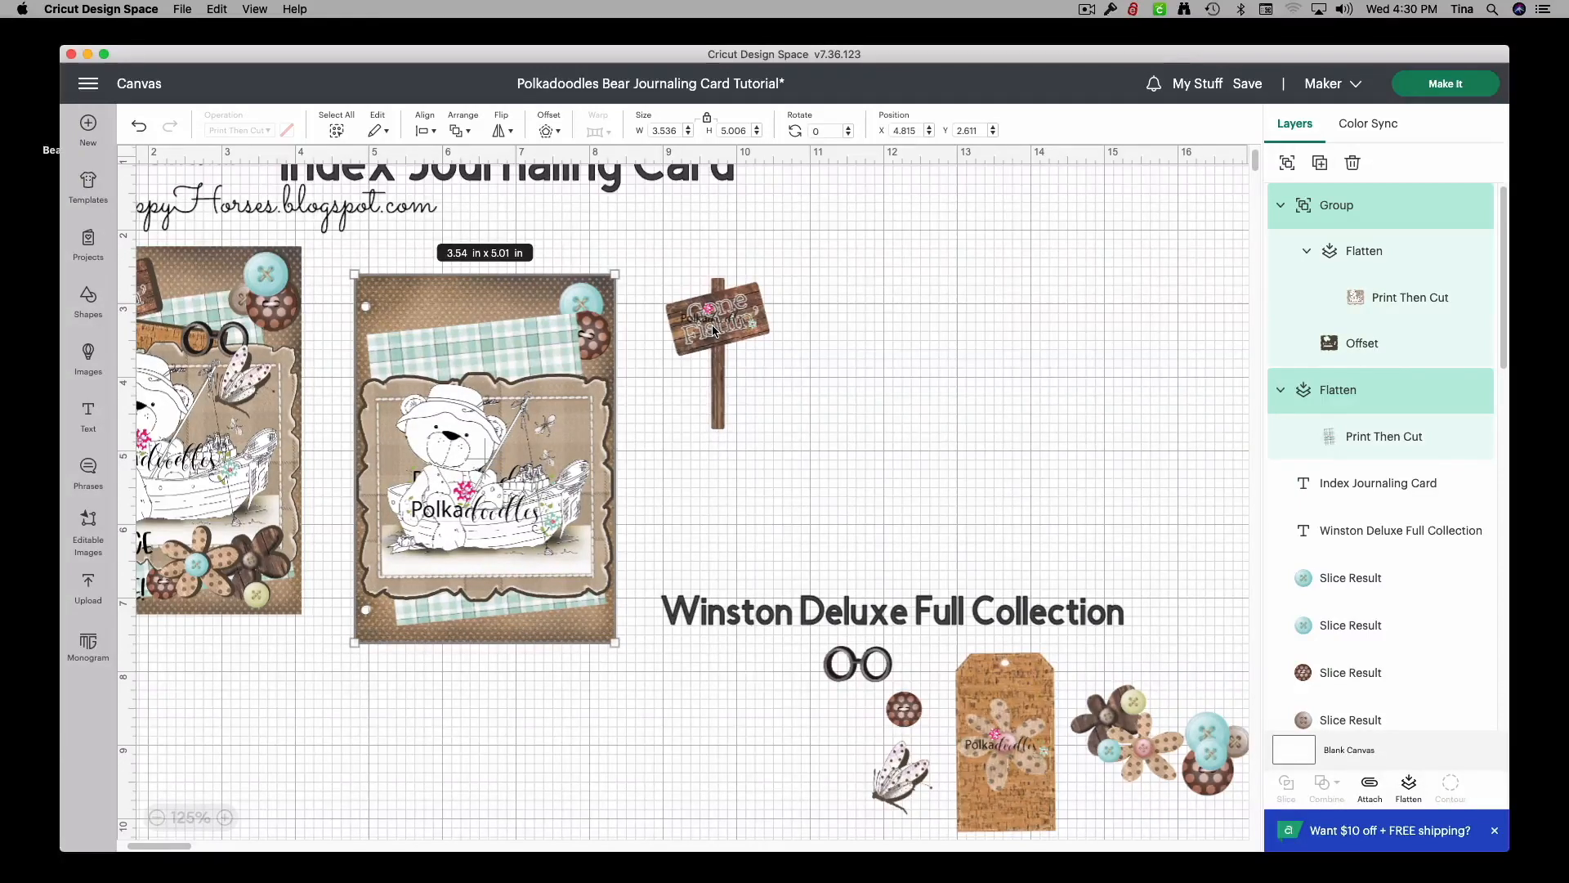
pyautogui.click(789, 349)
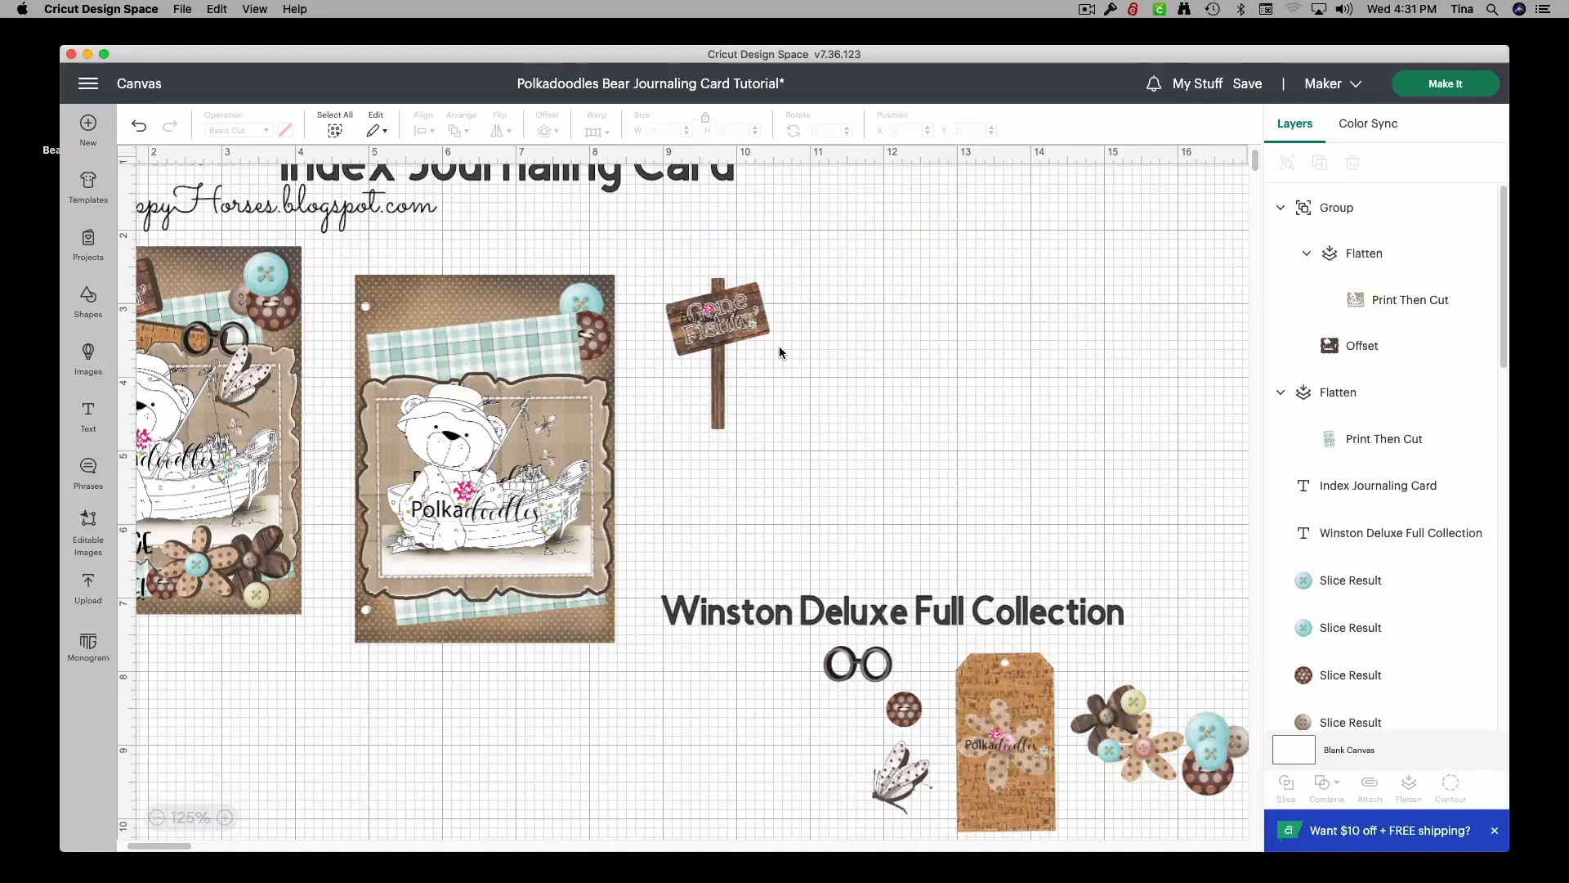
# Step: Duplicate the Gone Fishin' sign image and change the copy's operation to Basic Cut
pyautogui.click(711, 345)
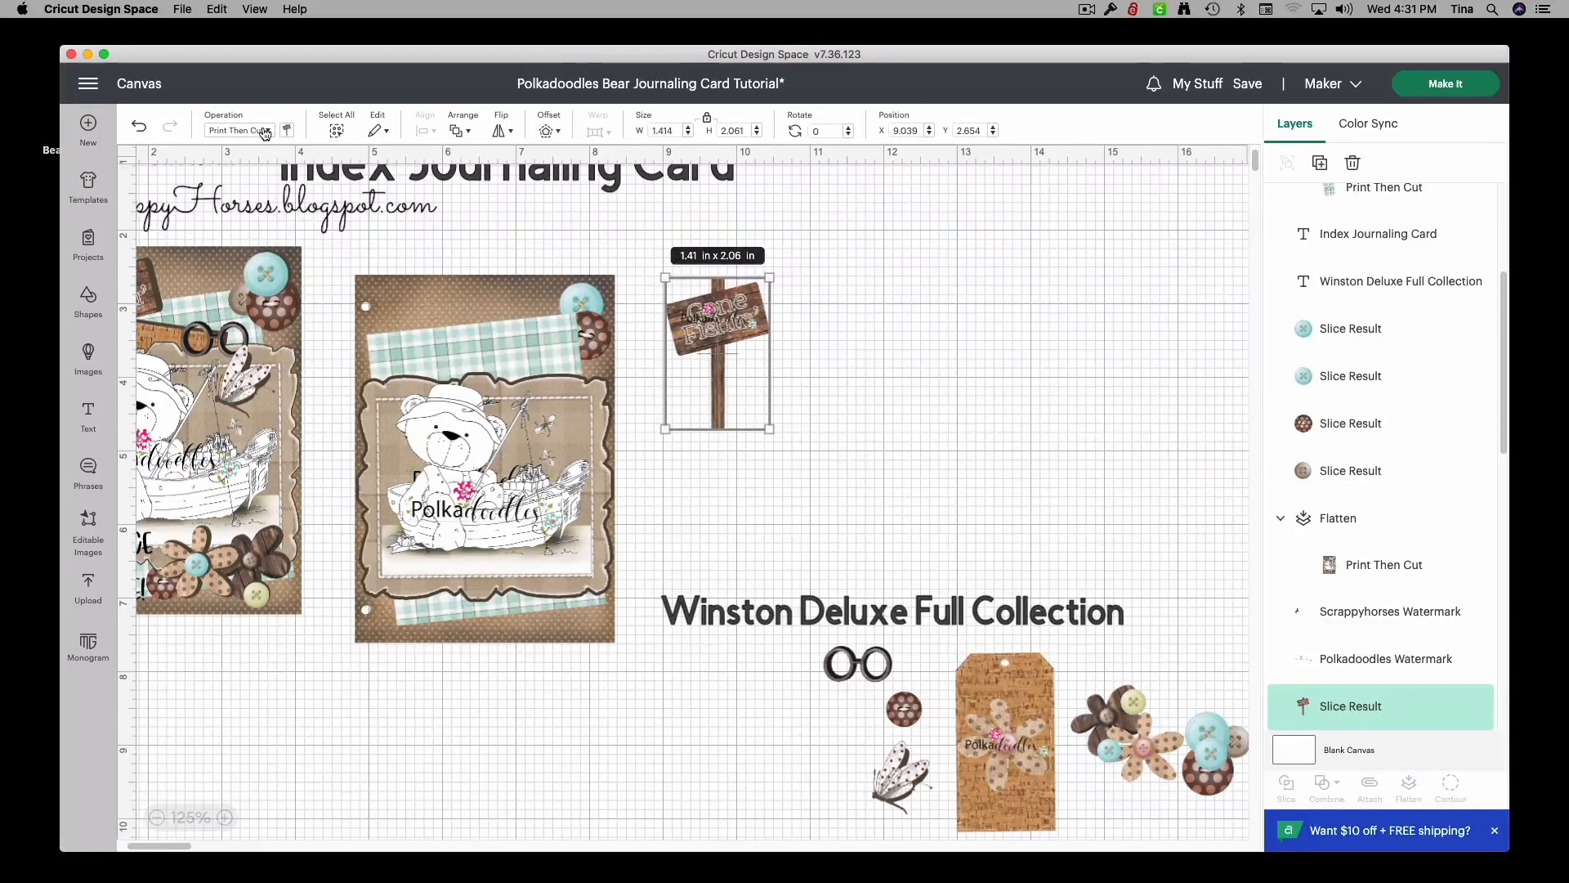
pyautogui.rightClick(714, 348)
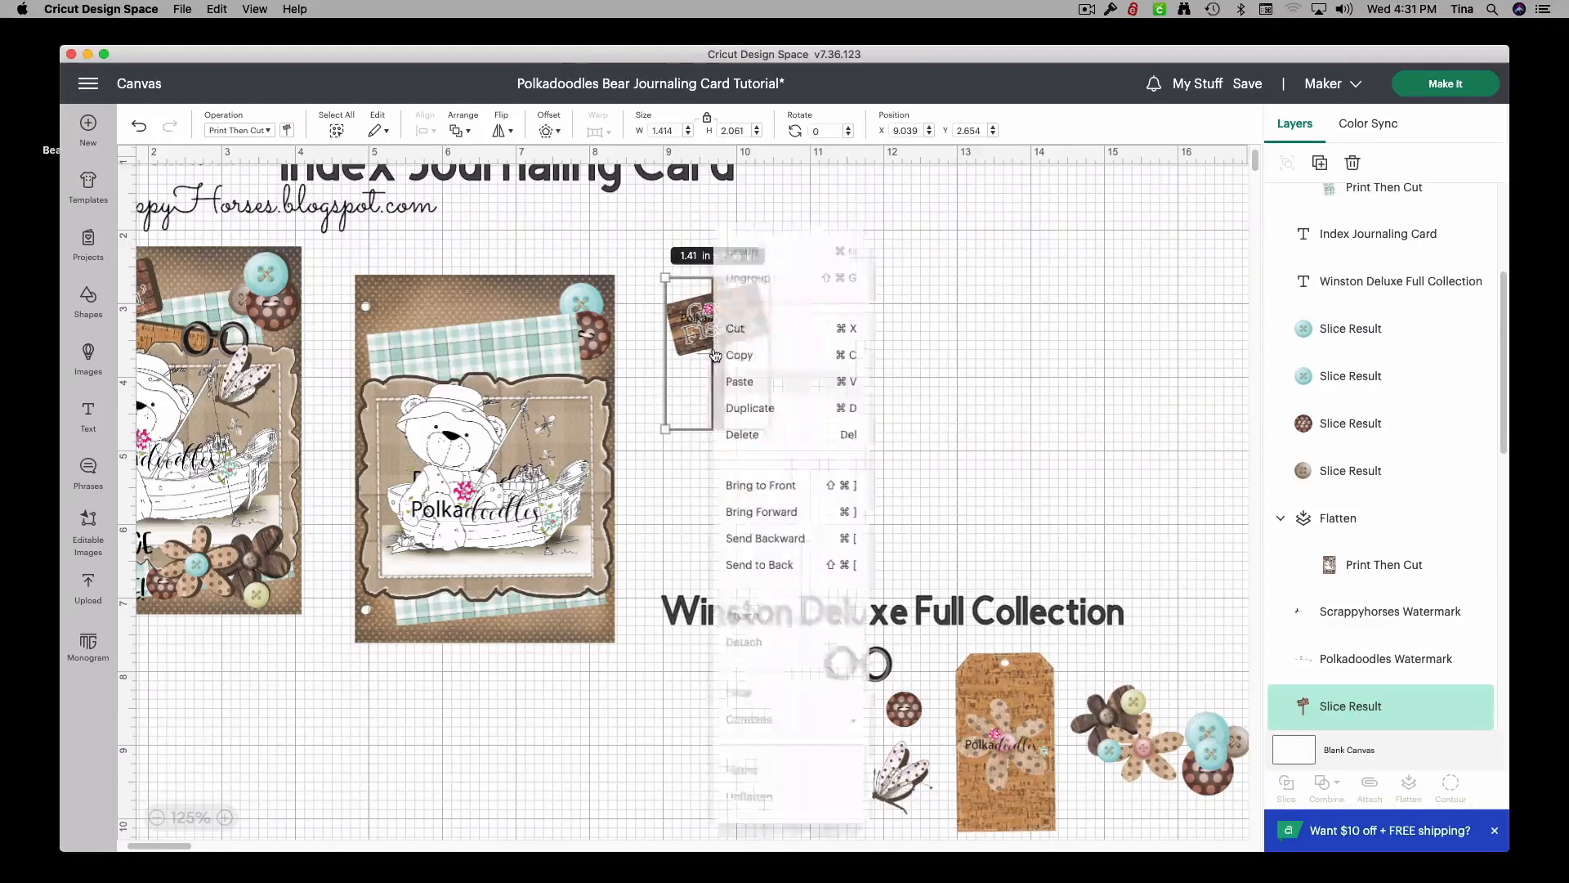
pyautogui.click(748, 417)
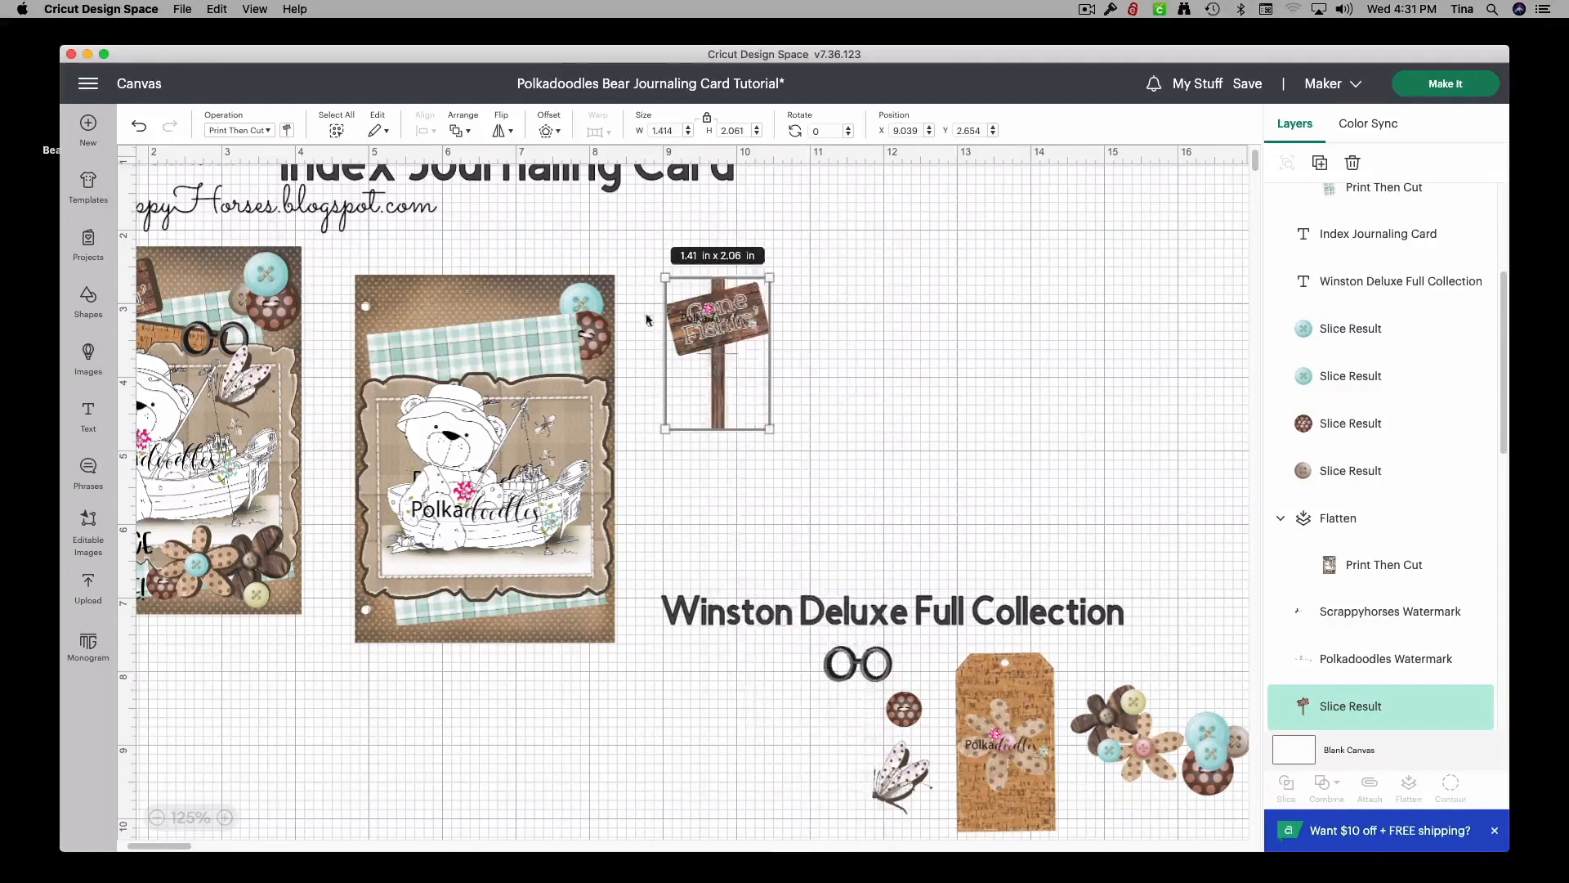
pyautogui.click(238, 132)
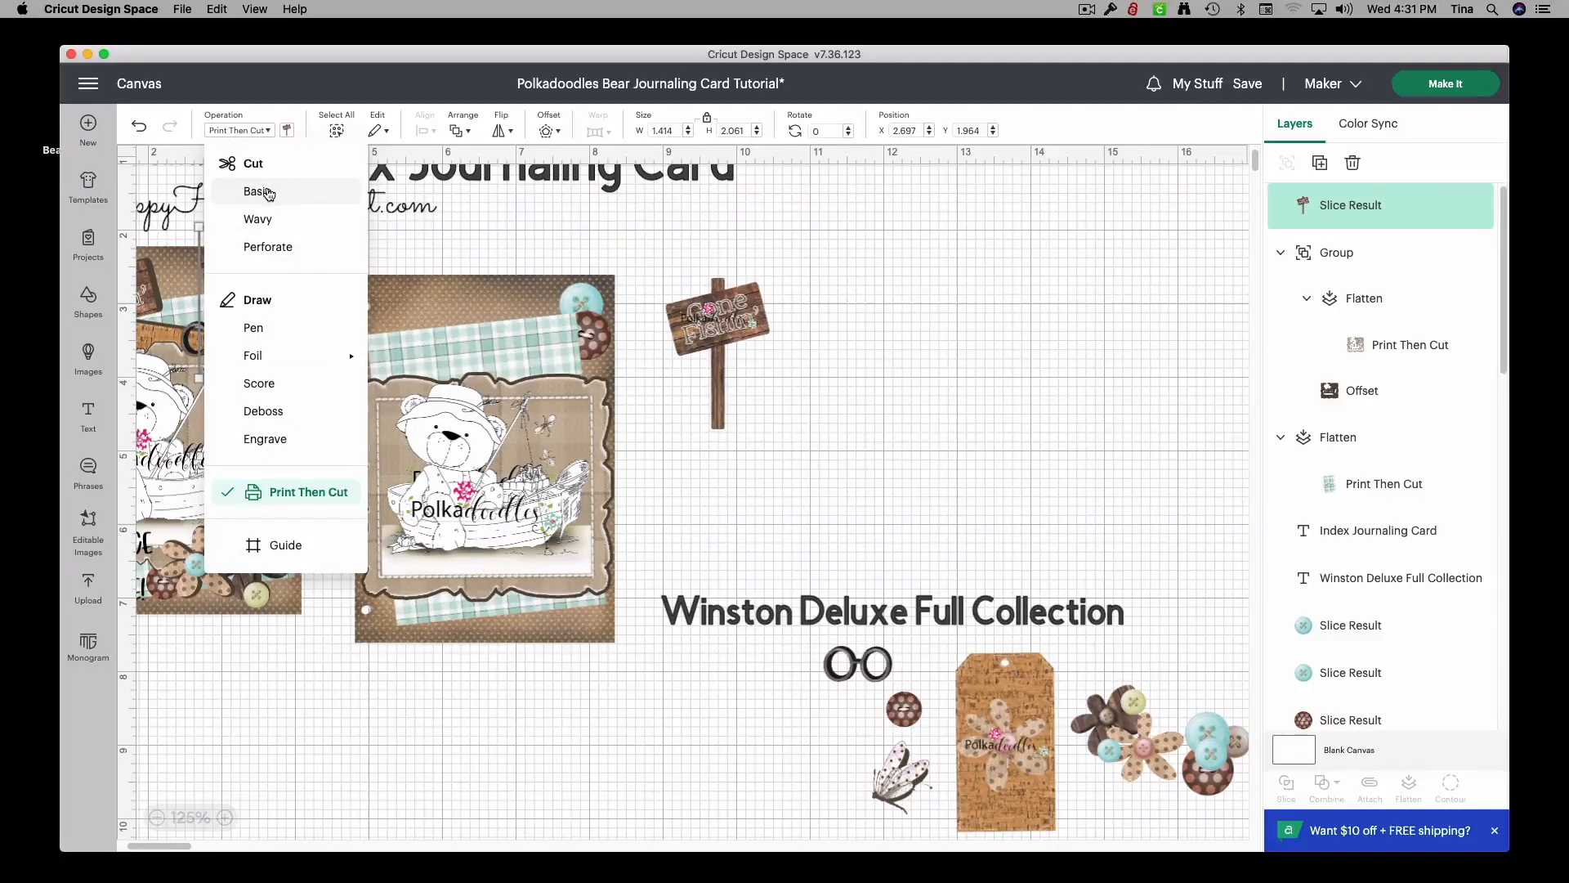
pyautogui.click(266, 188)
# Step: Position the gray sign copy slightly offset over the Gone Fishin' sign and send it to the back as a shadow
pyautogui.moveTo(274, 284); pyautogui.dragTo(746, 333)
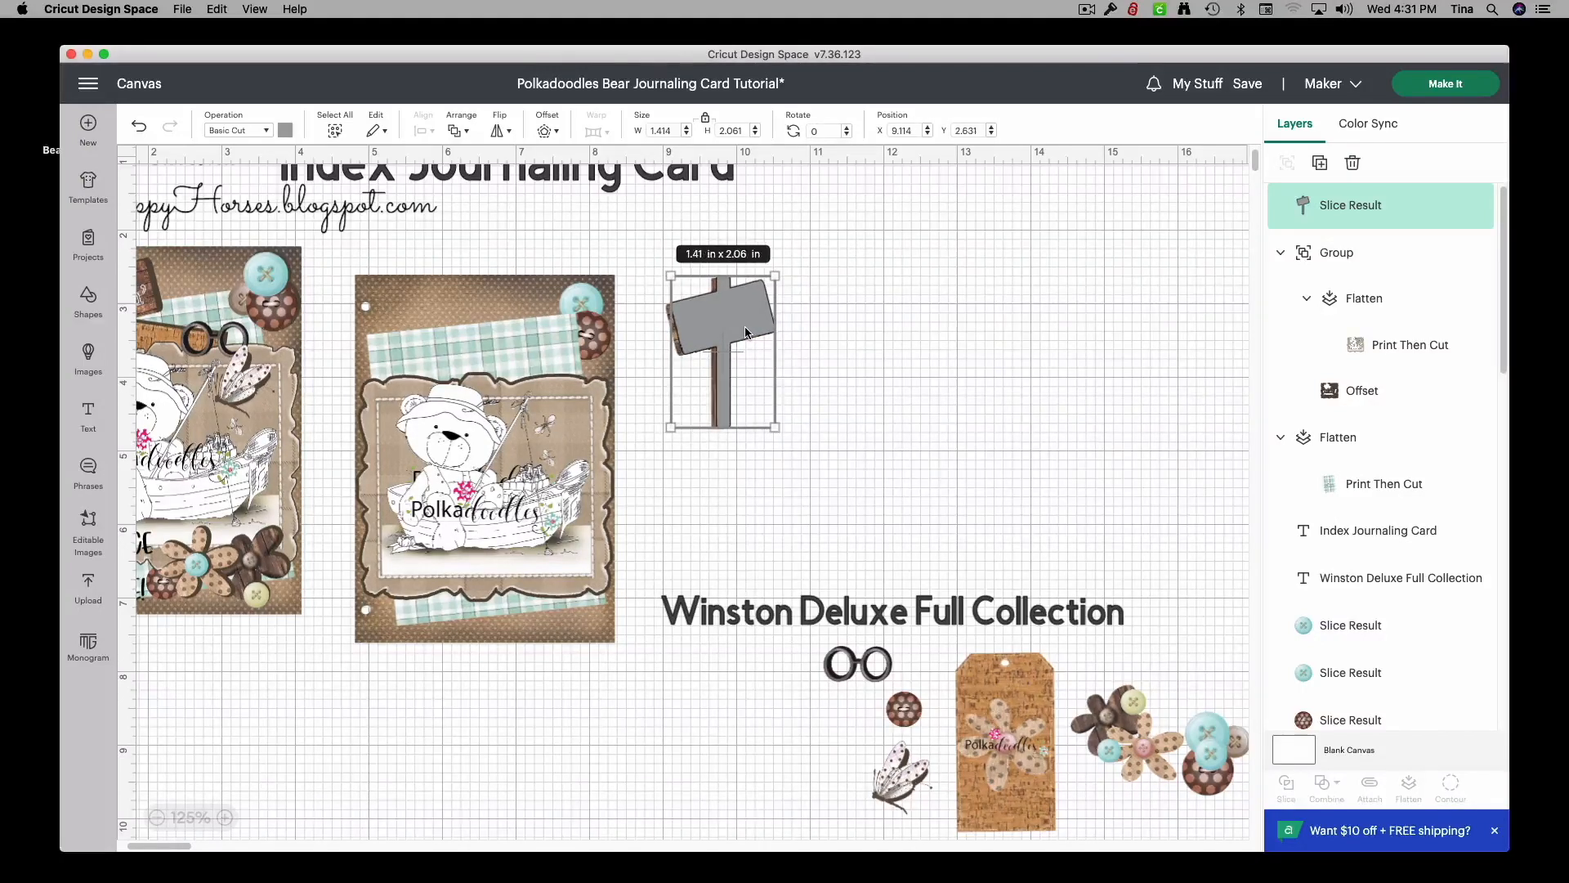
pyautogui.rightClick(742, 328)
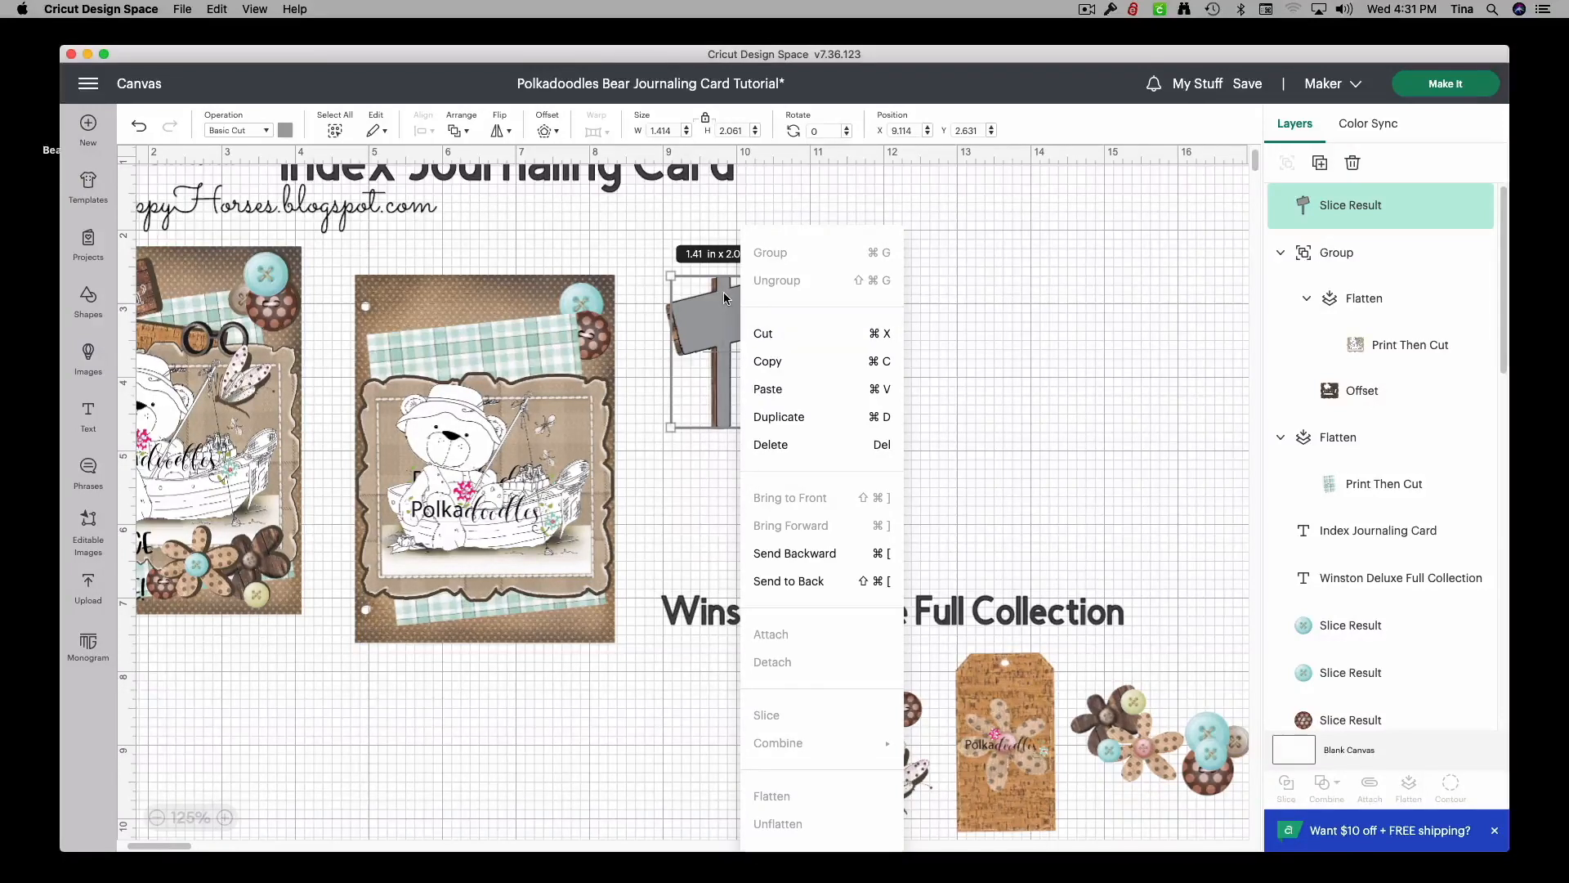
pyautogui.click(724, 294)
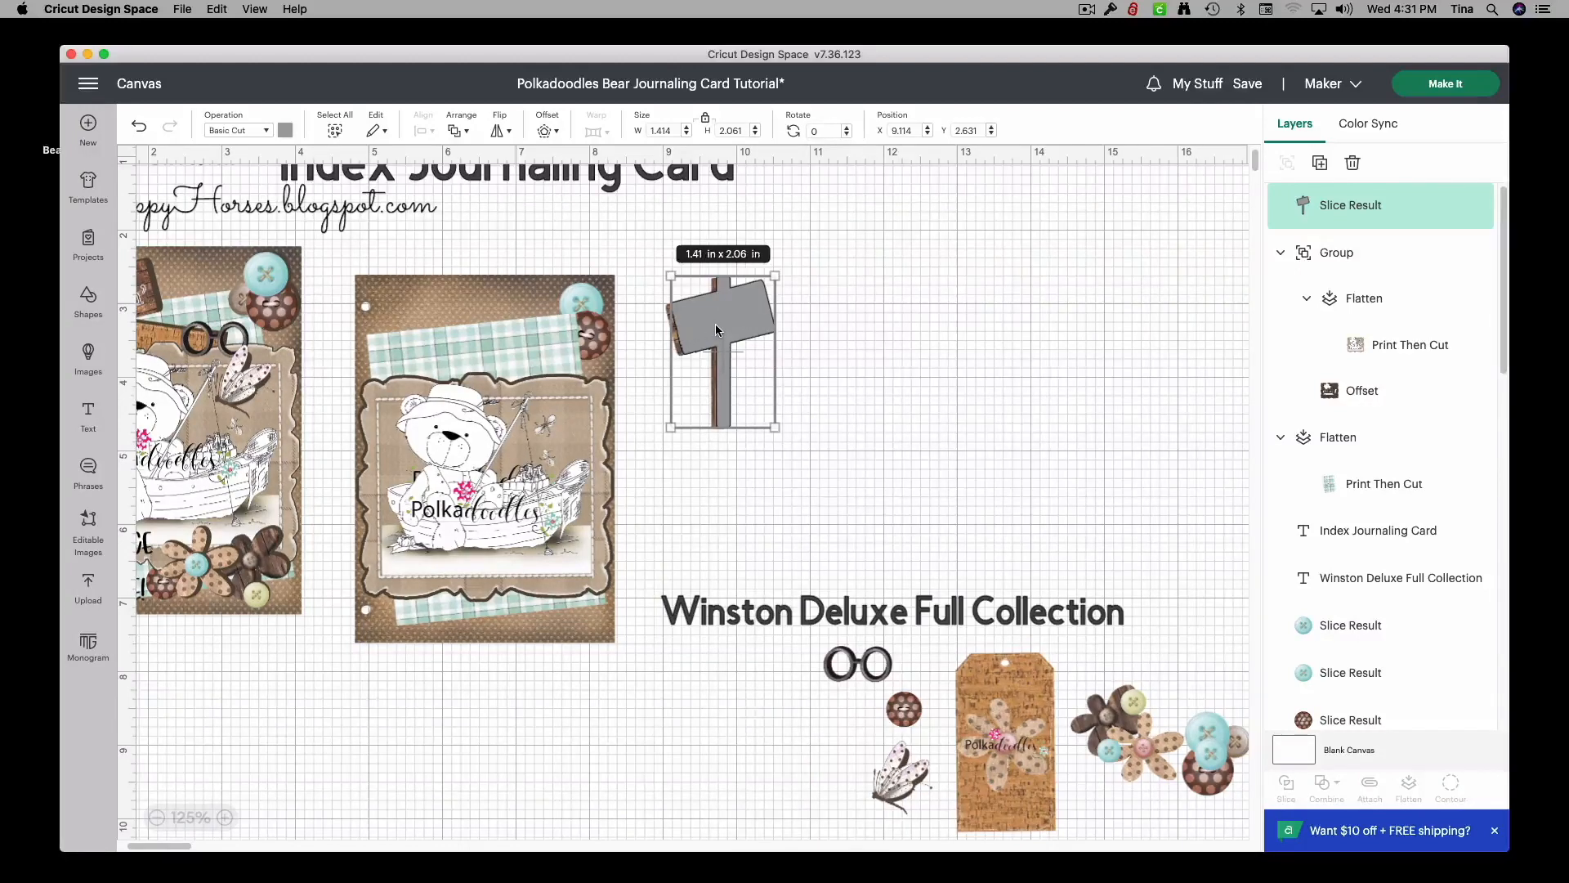
pyautogui.rightClick(715, 323)
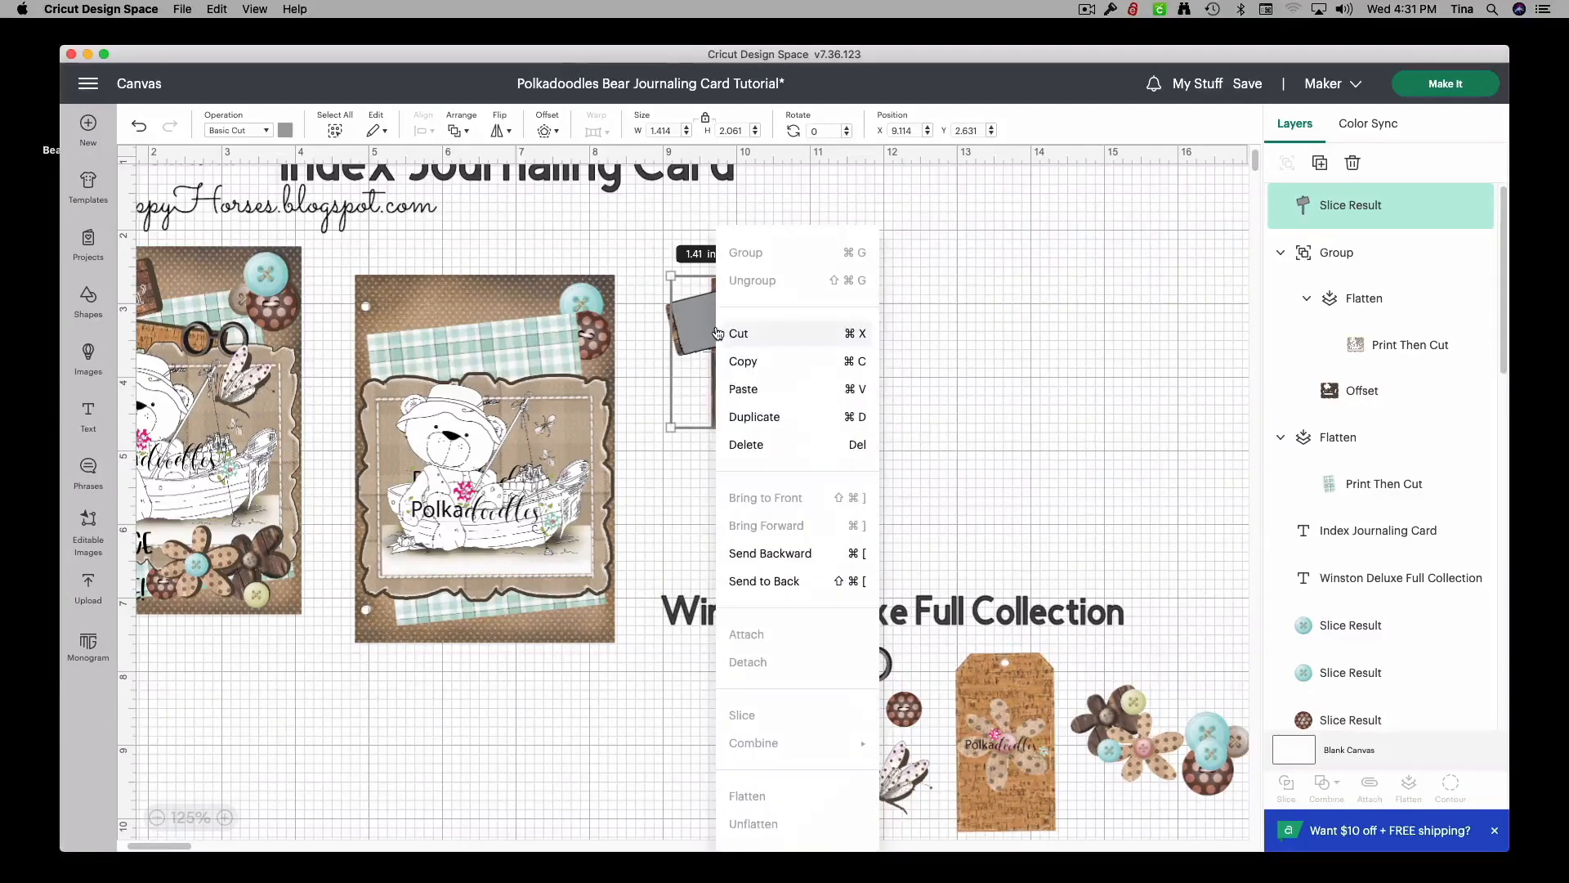
pyautogui.click(768, 579)
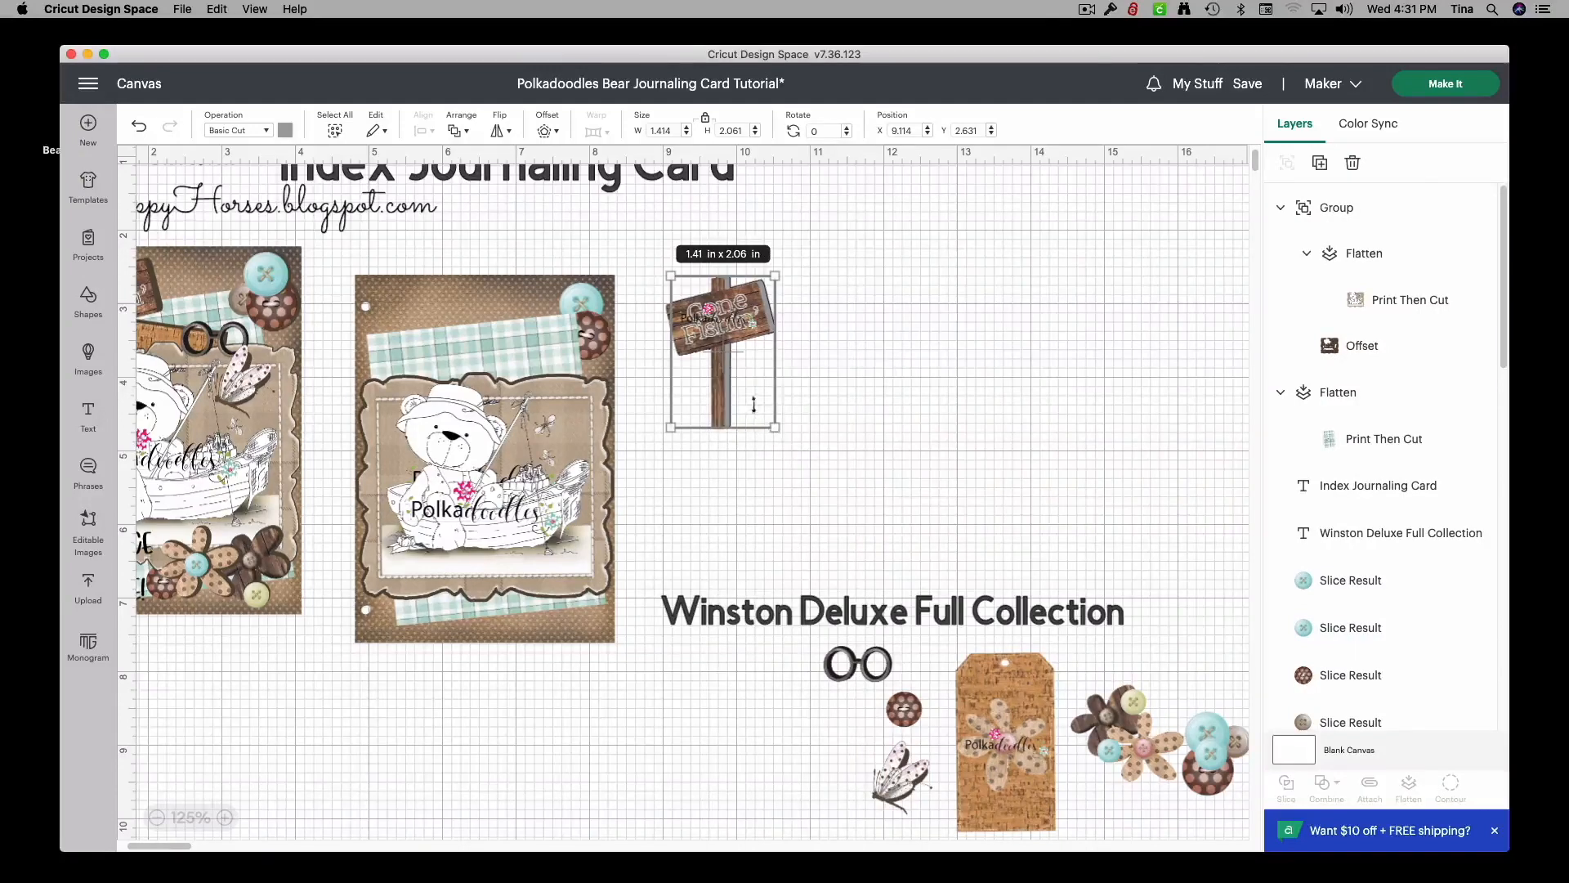
# Step: Change the sign shadow's material color to dark brown
pyautogui.click(285, 131)
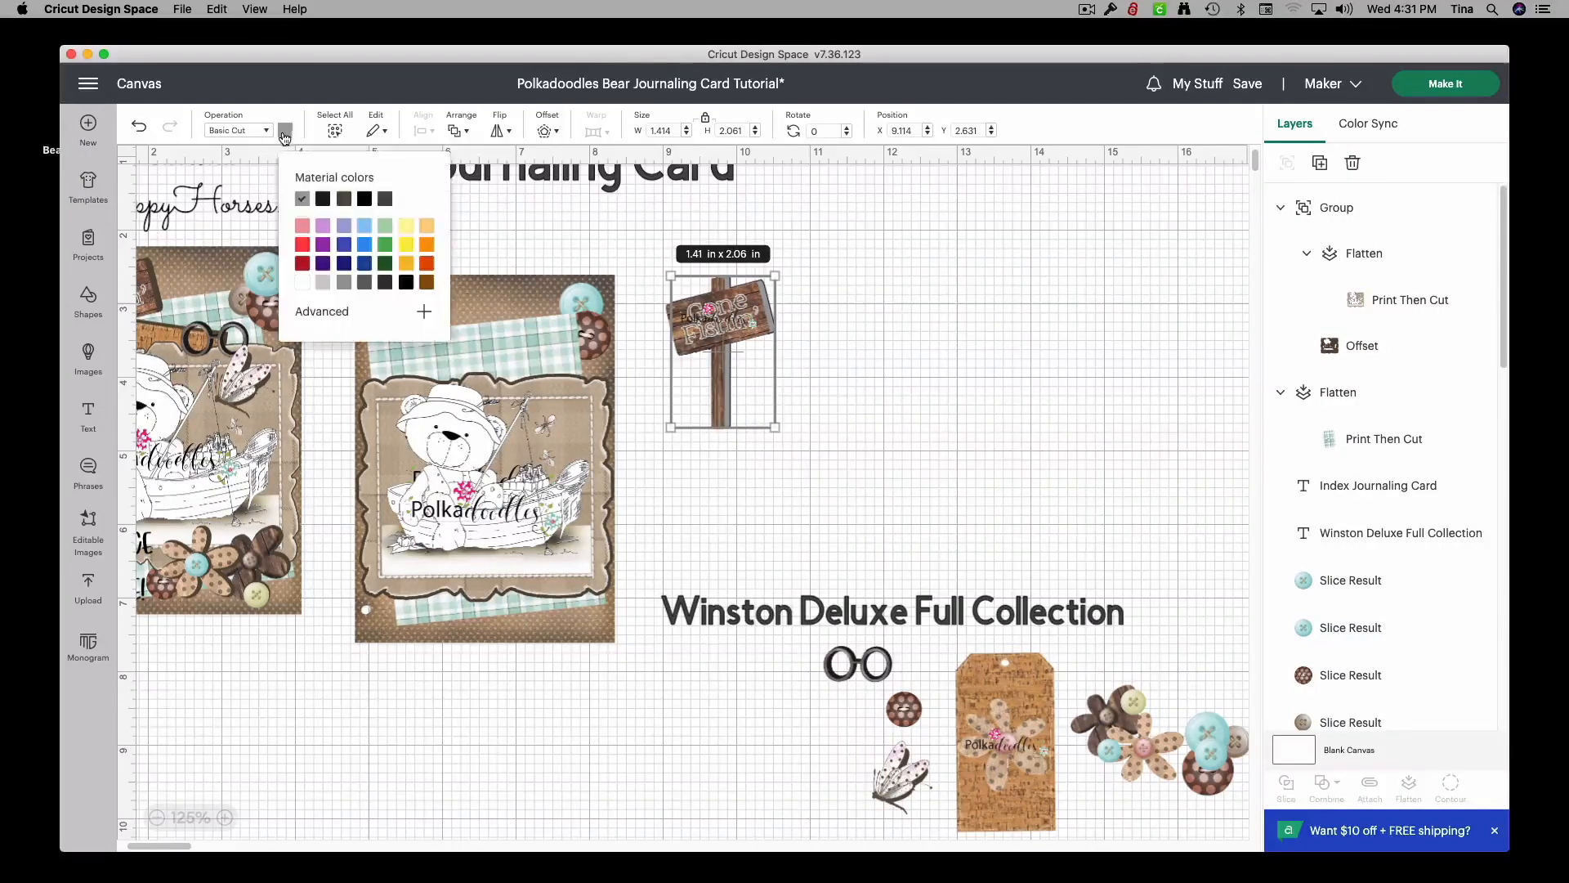
pyautogui.click(289, 135)
pyautogui.click(290, 135)
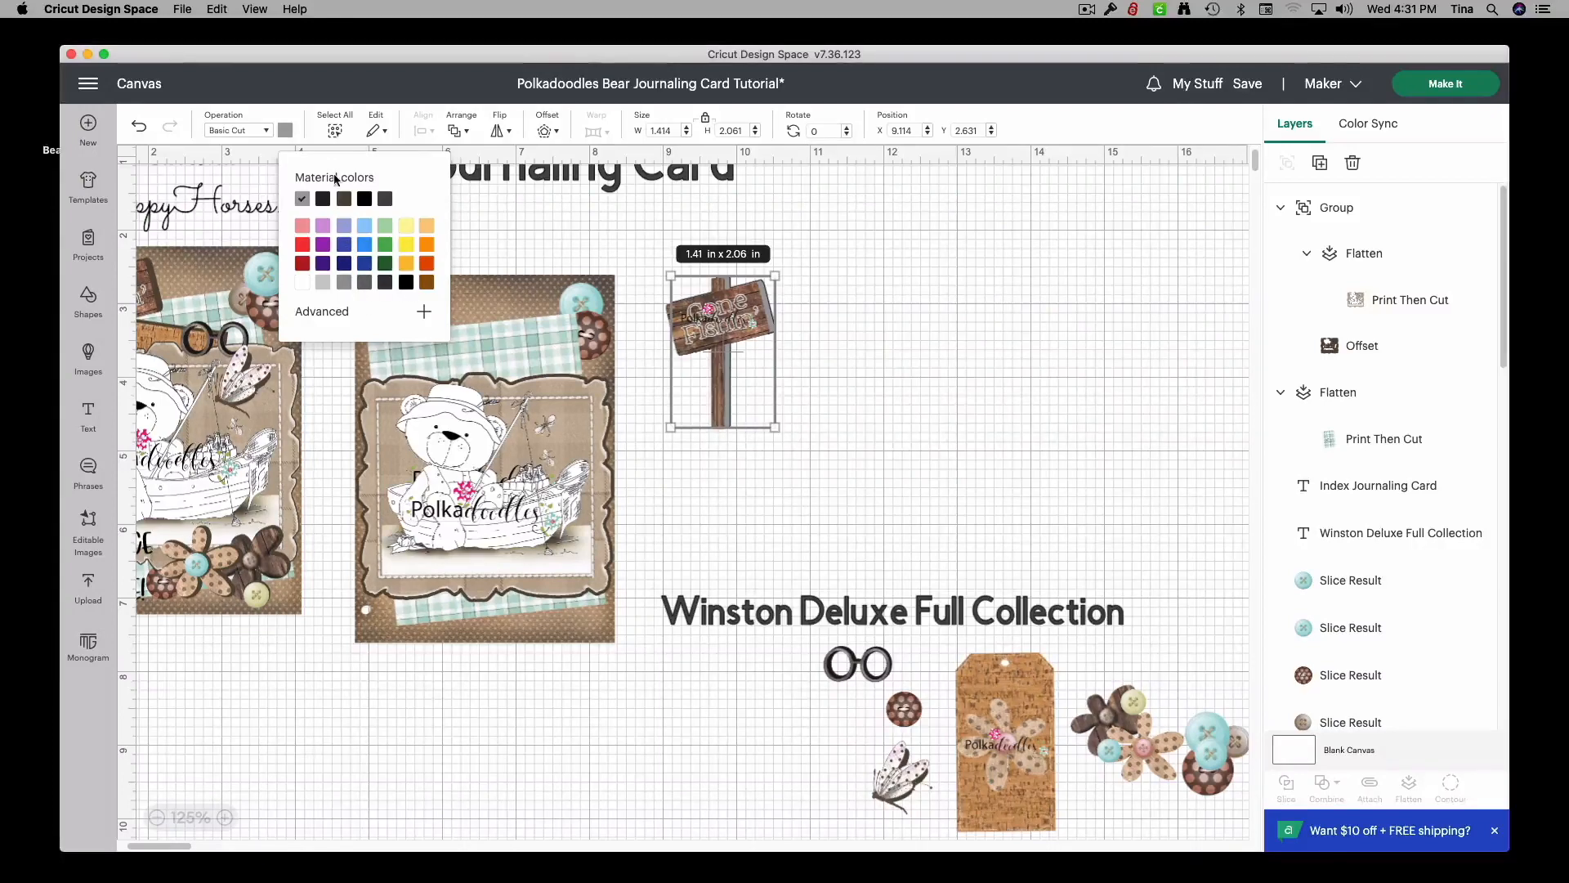
pyautogui.click(343, 198)
pyautogui.click(894, 425)
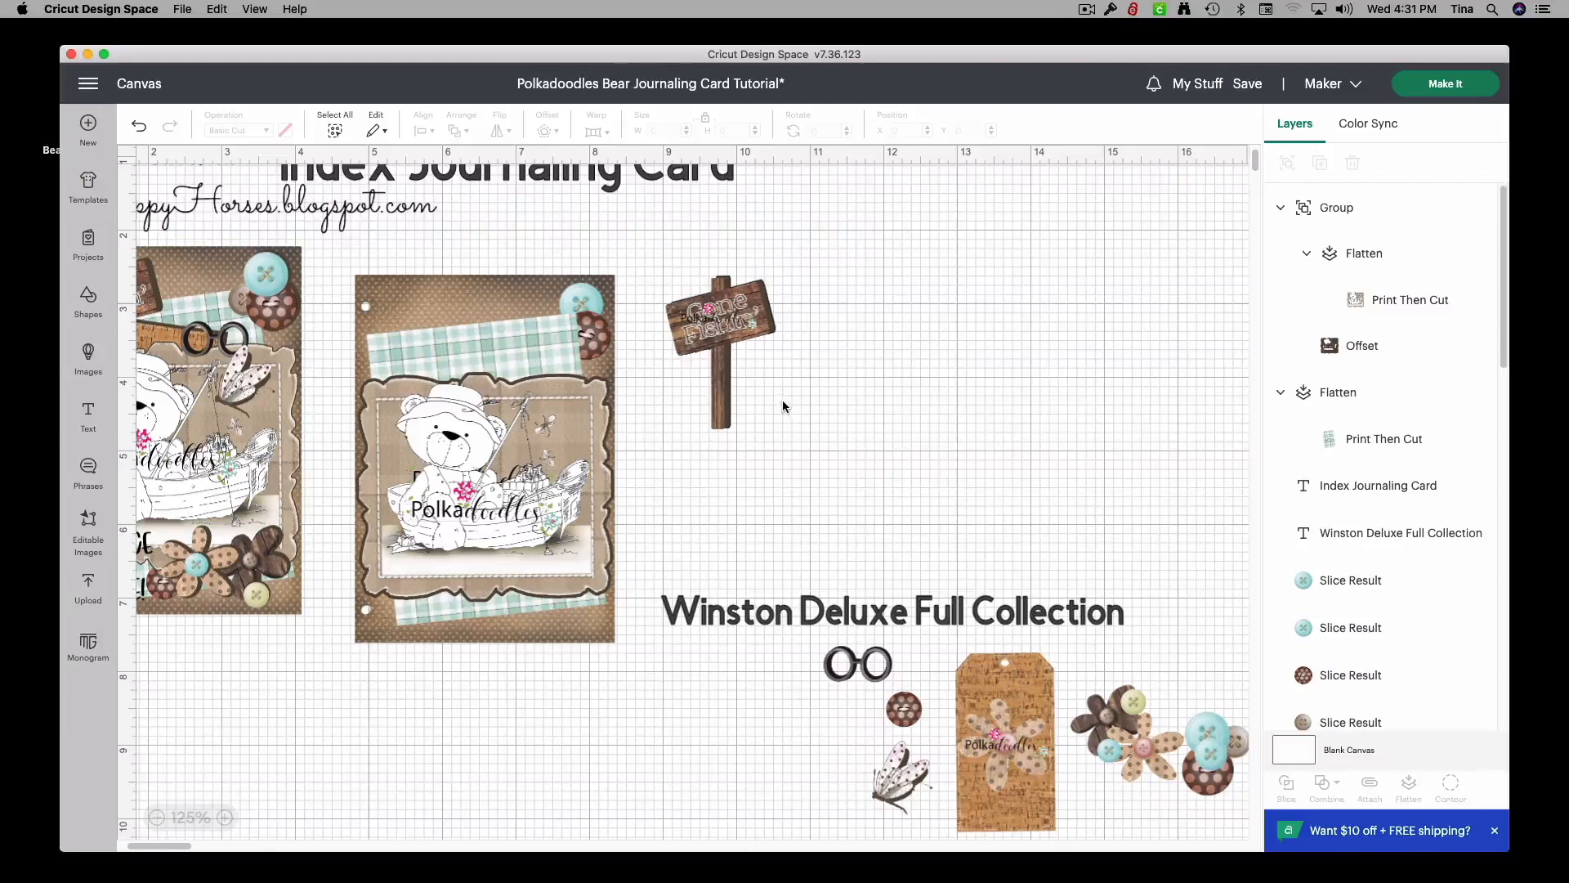
# Step: Group the Gone Fishin' sign, its watermark and its brown shadow, and move the group onto the upper left of the bear card
pyautogui.moveTo(782, 401); pyautogui.dragTo(691, 300)
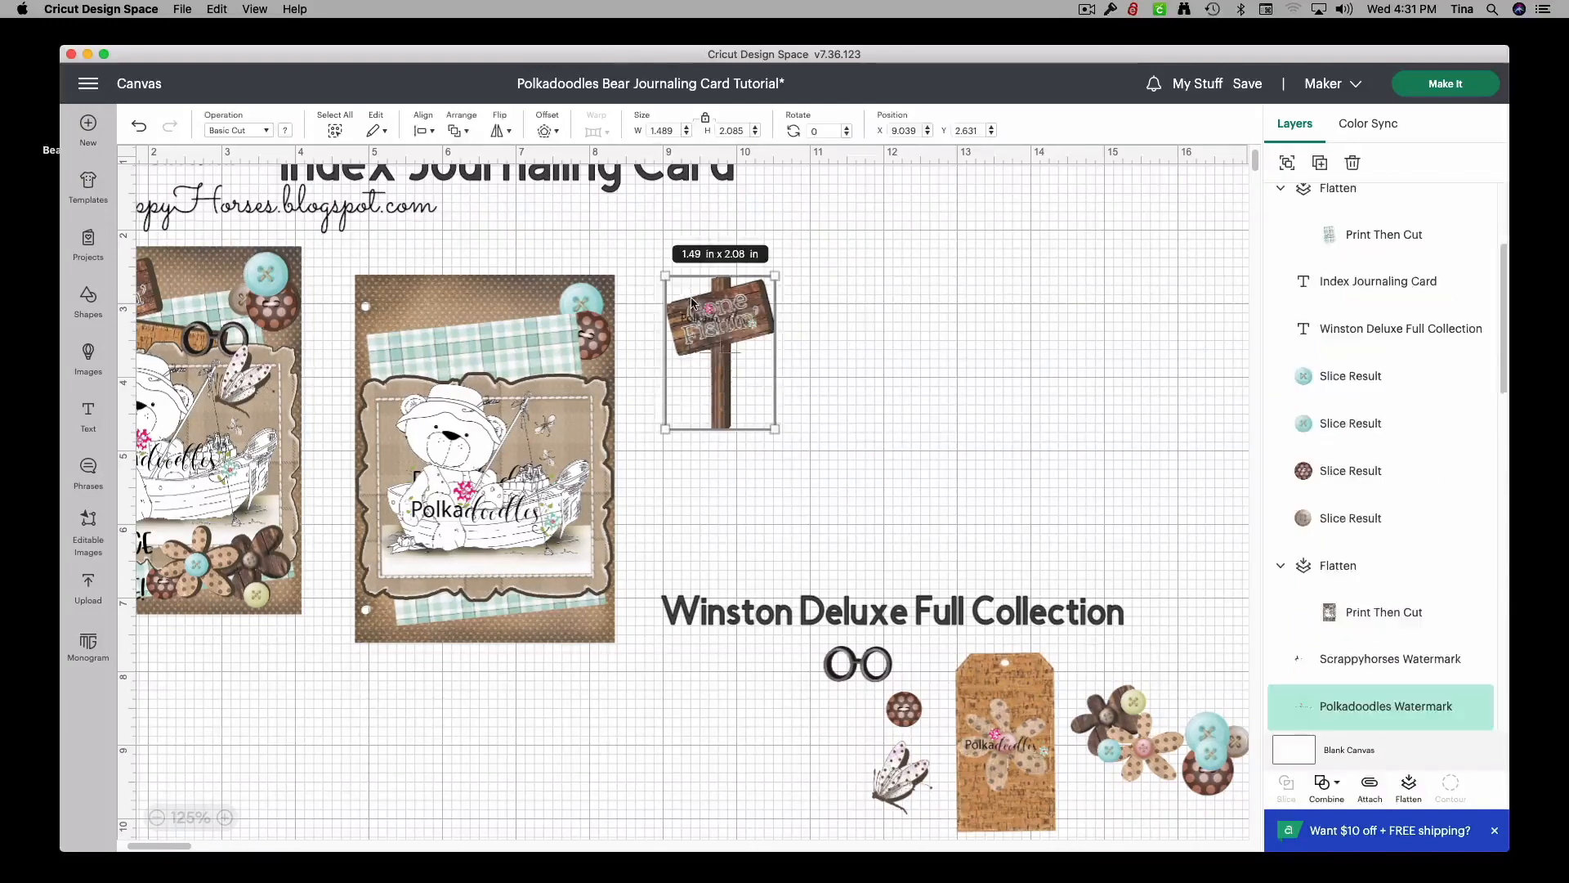
pyautogui.click(1287, 164)
pyautogui.moveTo(730, 325); pyautogui.dragTo(450, 335)
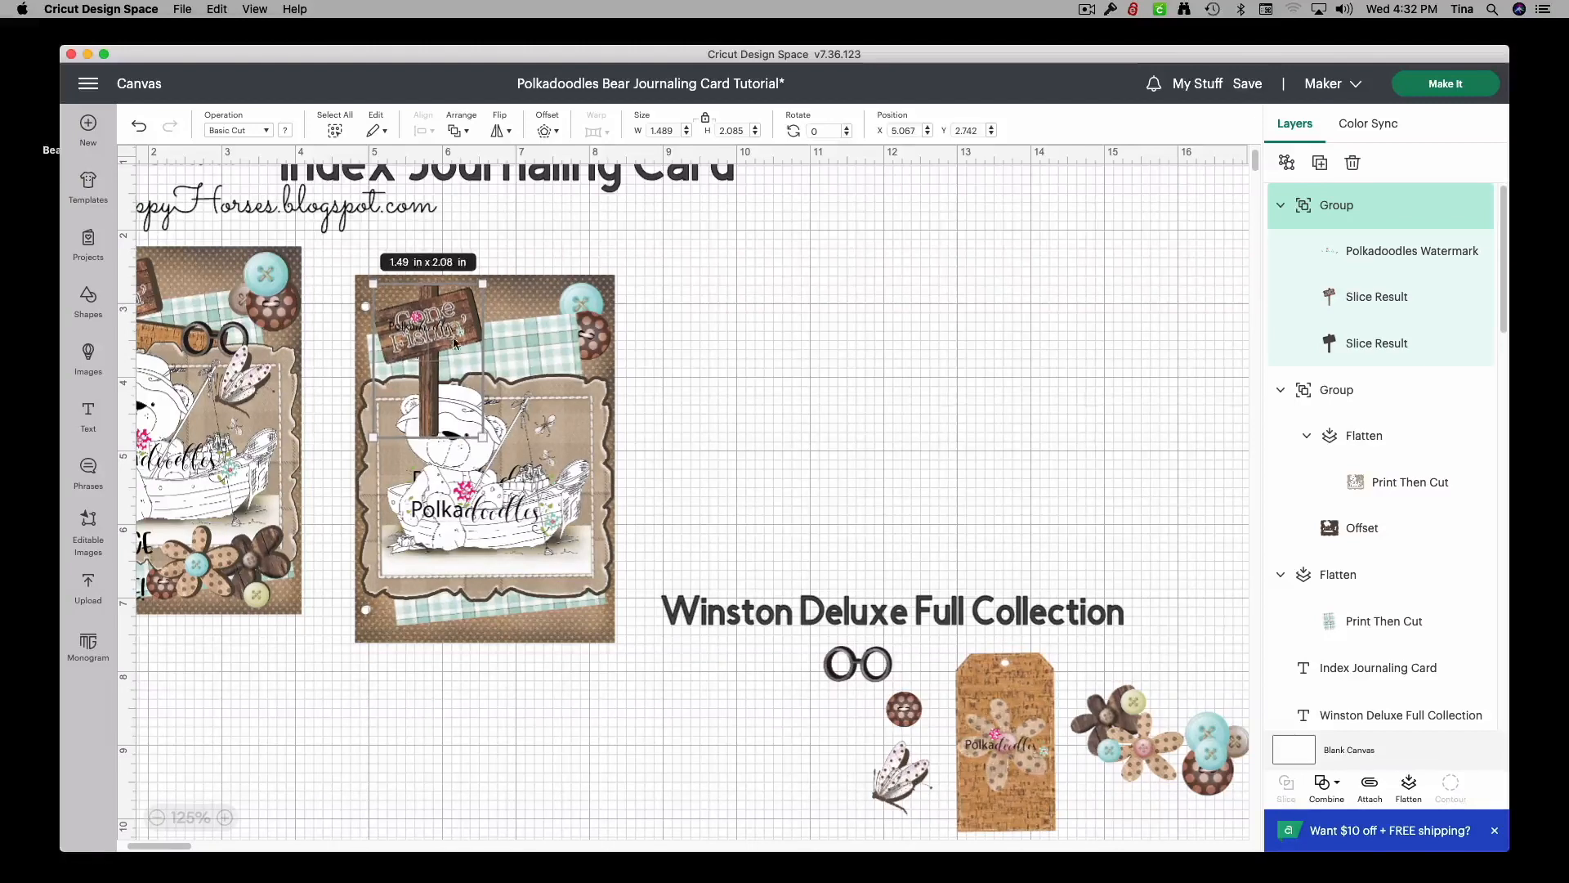
# Step: Bring the bear picture group to the front and fit the sign behind it at the card's upper left, about 1.61 x 2.26 in
pyautogui.click(532, 449)
pyautogui.rightClick(532, 449)
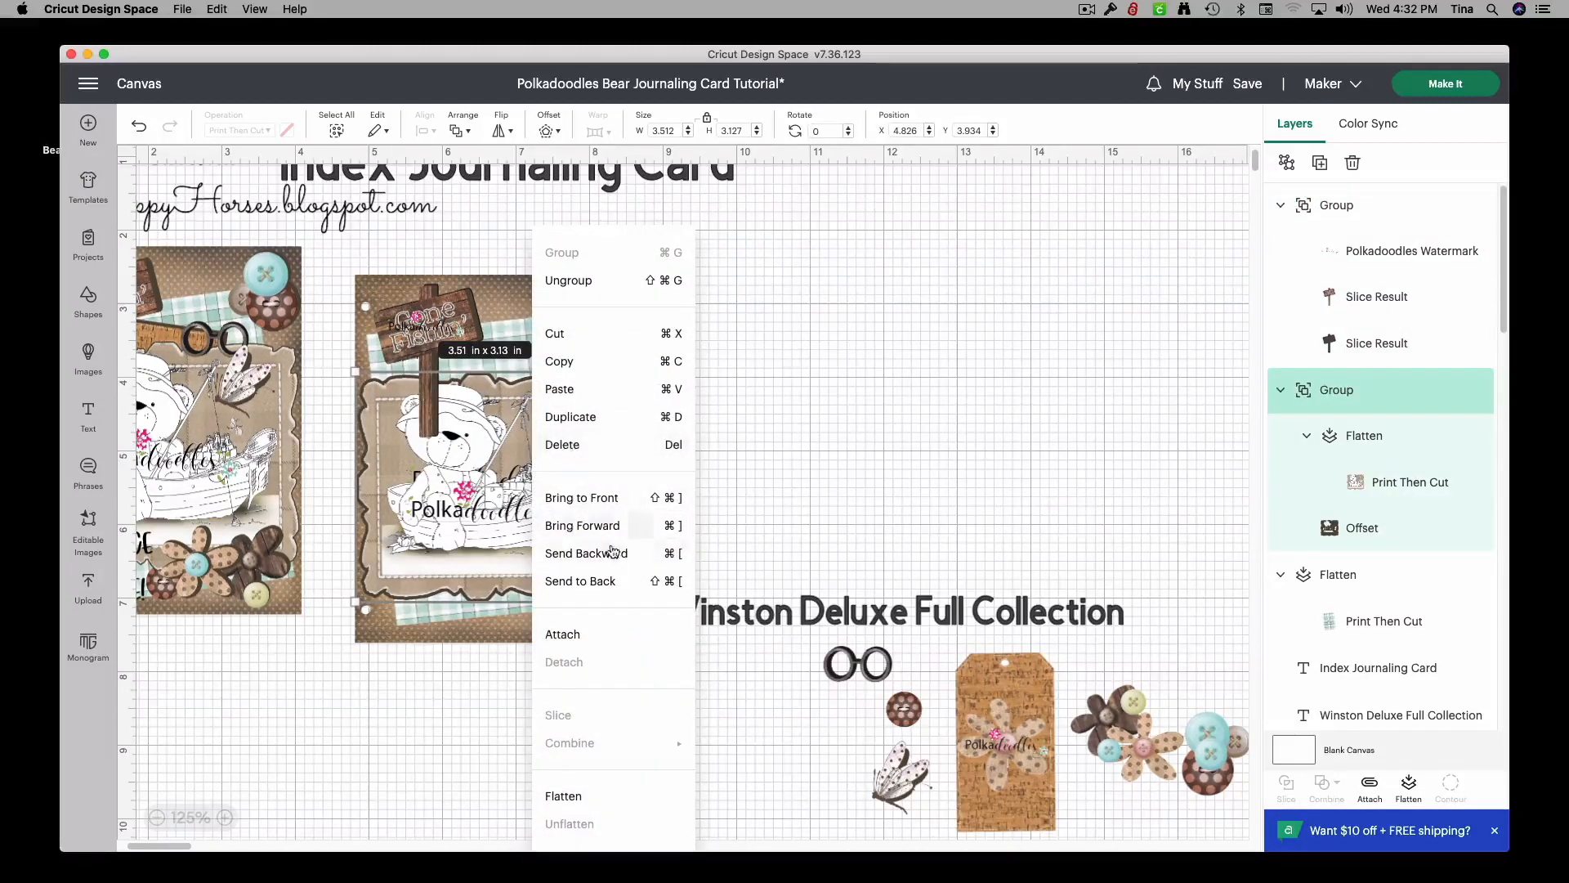
pyautogui.click(582, 498)
pyautogui.moveTo(423, 312); pyautogui.dragTo(461, 317)
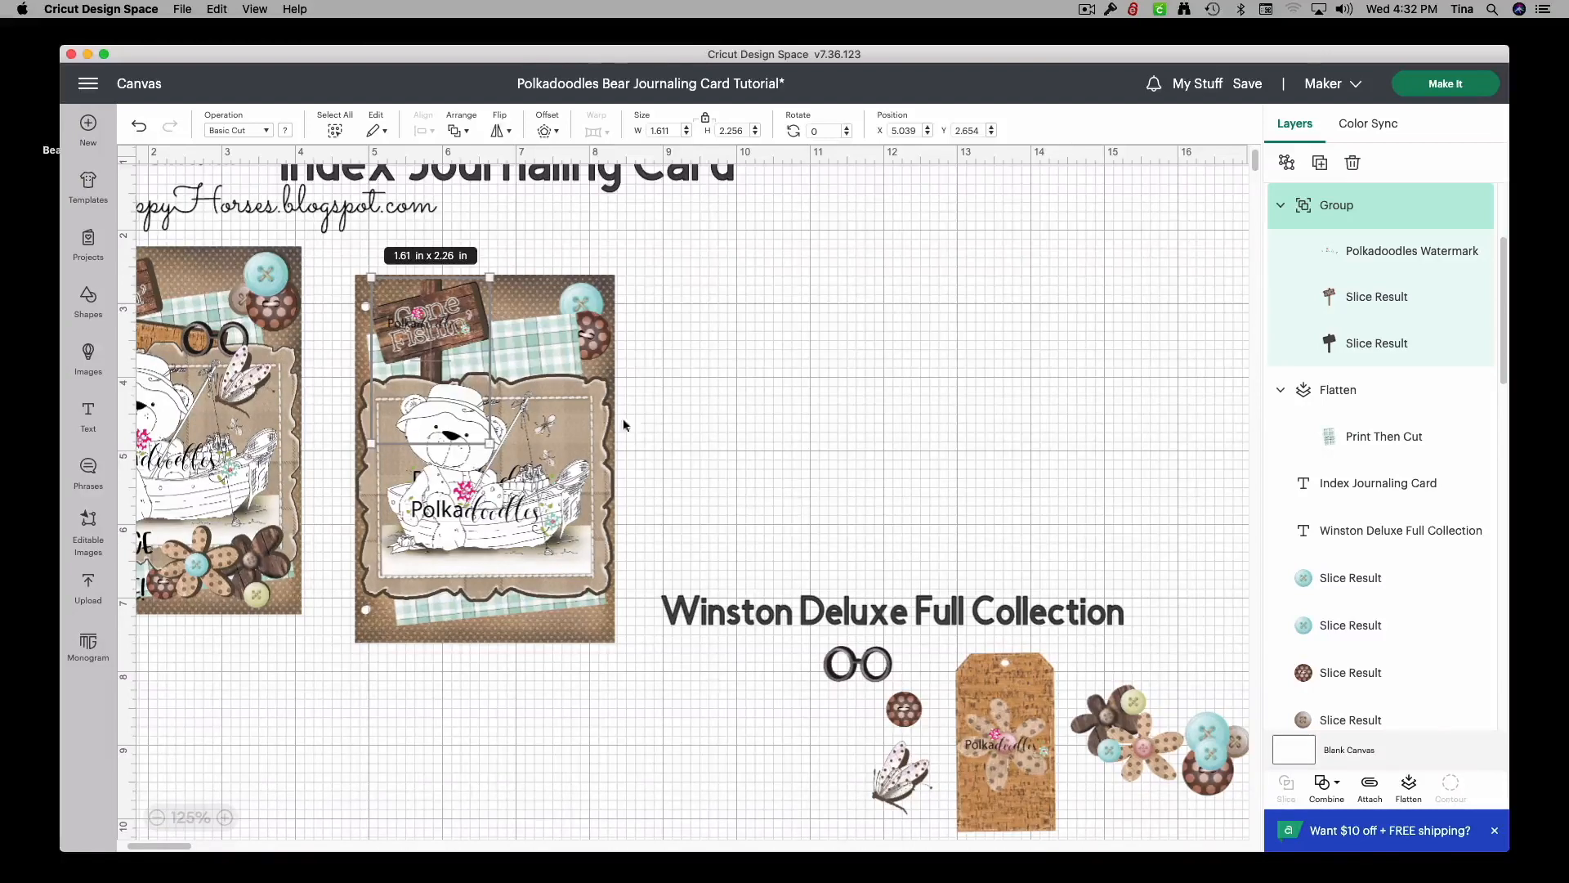
# Step: Move the cork tag with the flower beside the bear card and rotate it to about 192 degrees
pyautogui.moveTo(1004, 769); pyautogui.dragTo(762, 420)
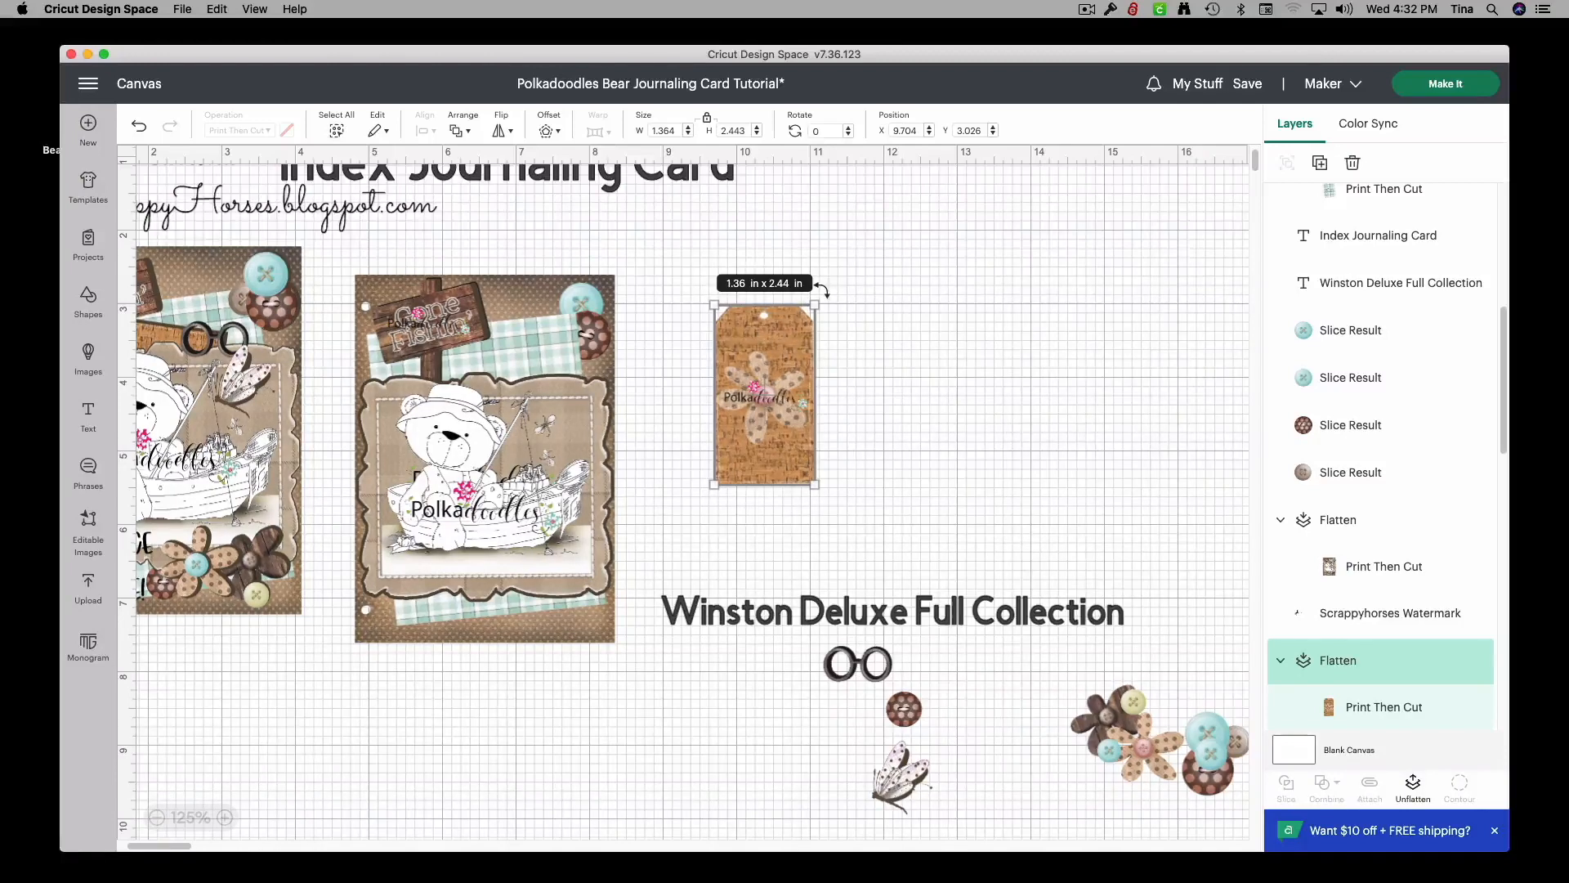
pyautogui.moveTo(828, 288); pyautogui.dragTo(681, 472)
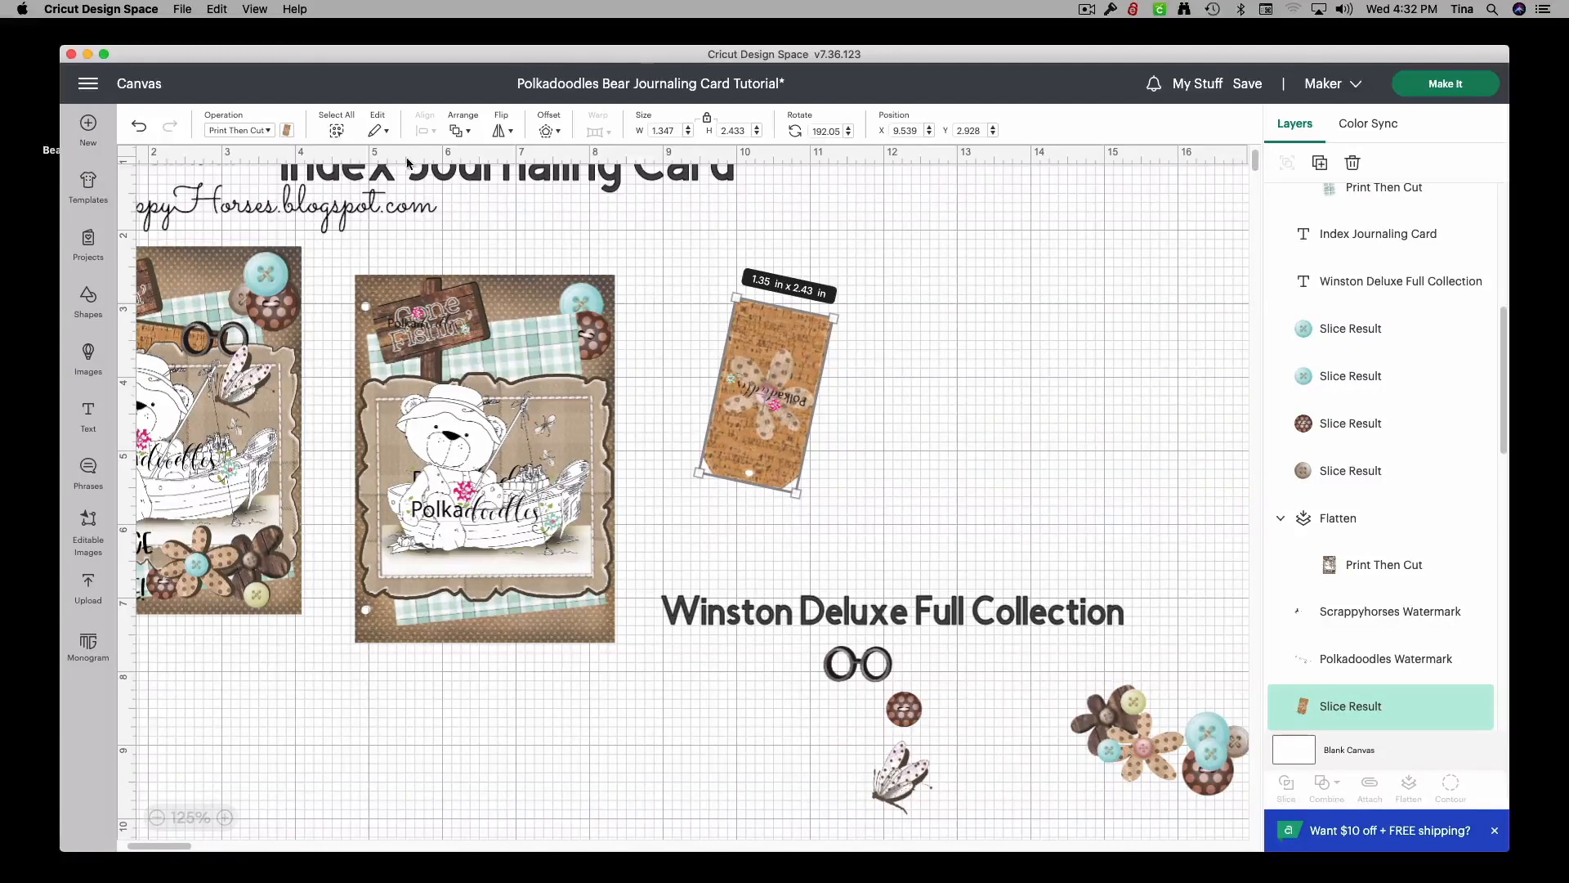
# Step: Duplicate the rotated cork tag image and change the copy's operation to Basic Cut
pyautogui.rightClick(782, 342)
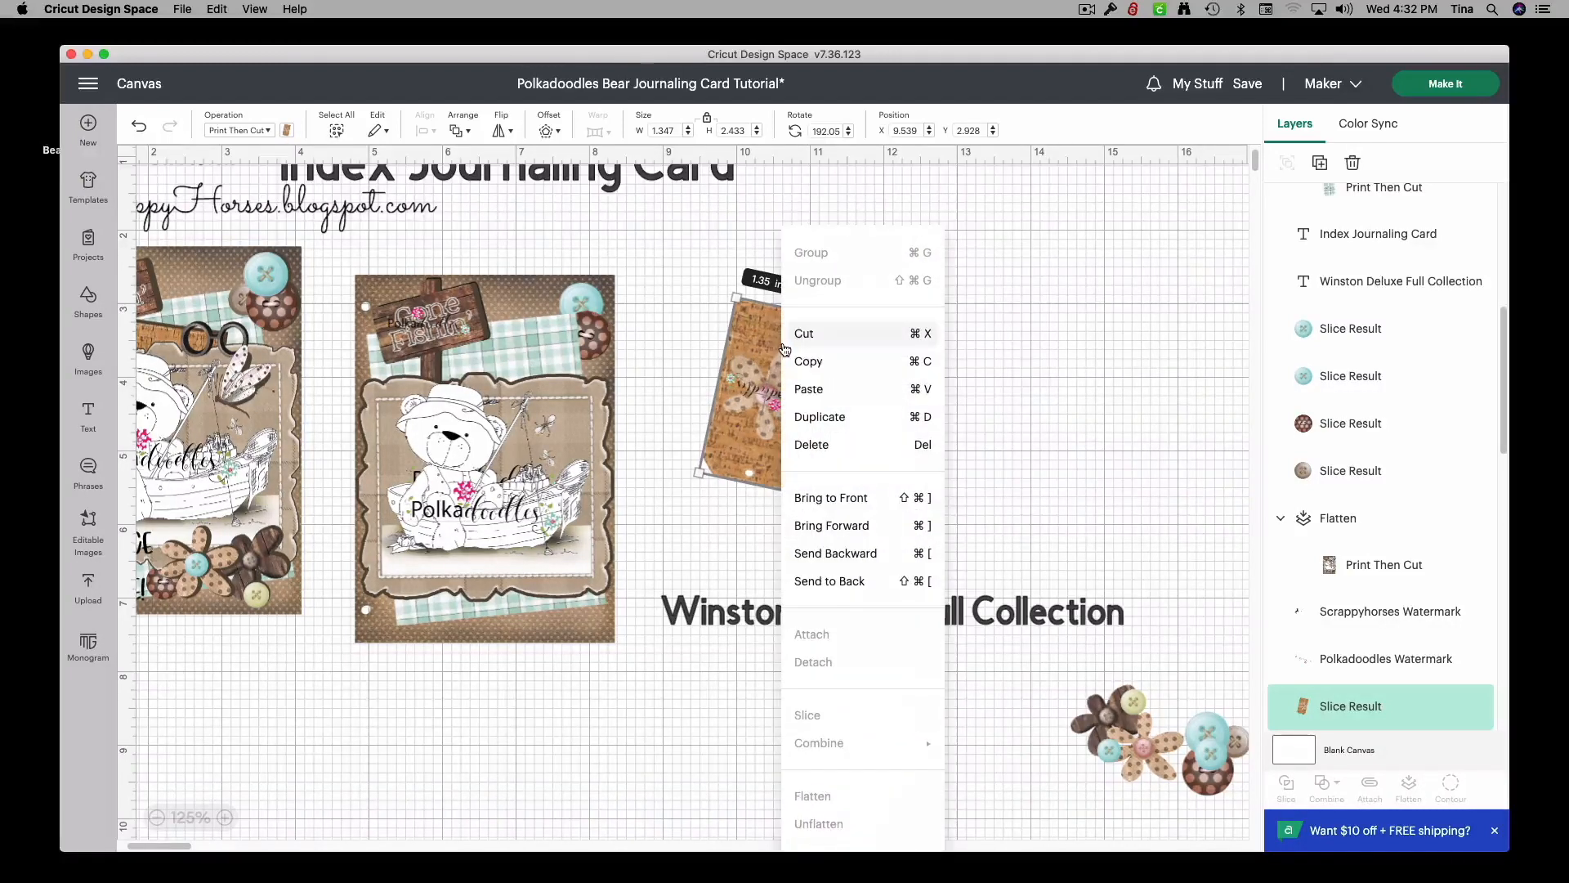
pyautogui.click(809, 417)
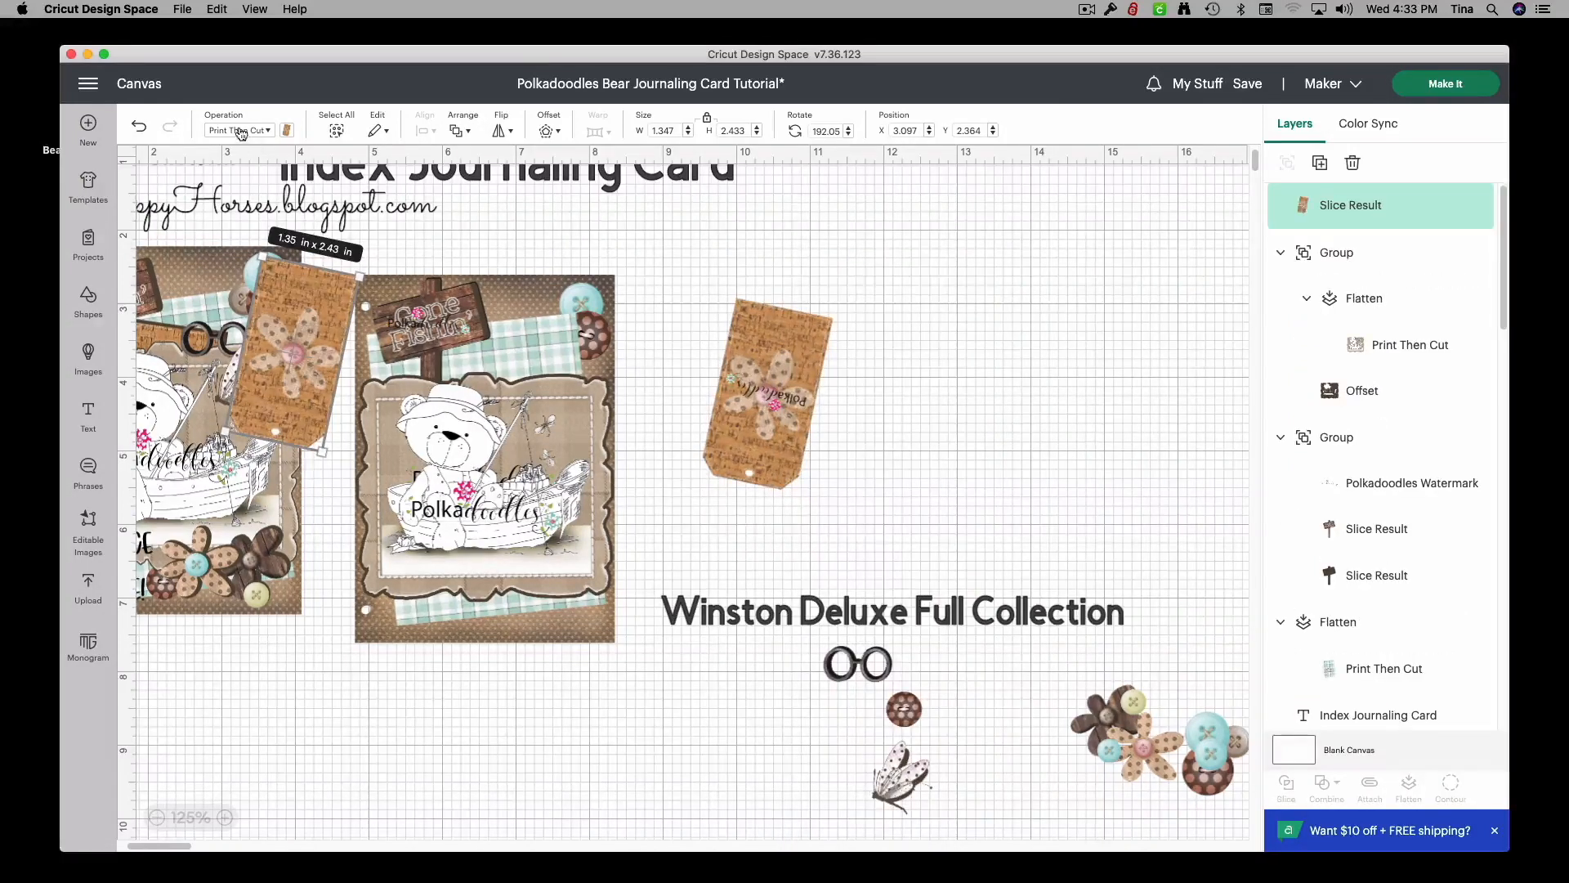
pyautogui.click(239, 130)
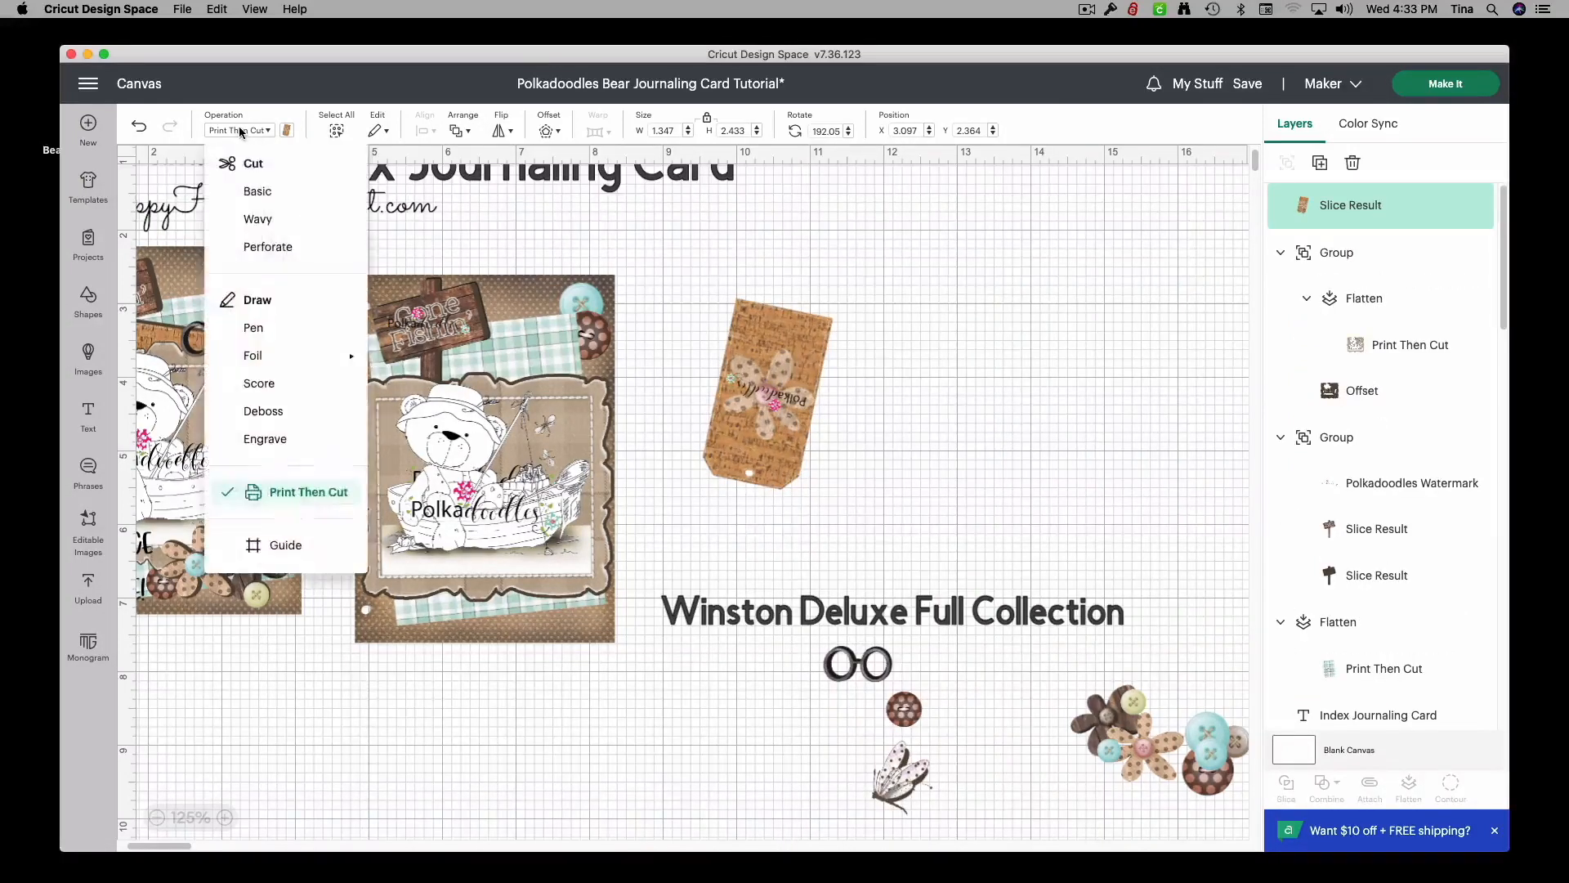
pyautogui.click(259, 190)
# Step: Send the gray tag copy to the back and position it slightly offset behind the cork tag as a shadow
pyautogui.moveTo(282, 393); pyautogui.dragTo(745, 390)
pyautogui.rightClick(745, 390)
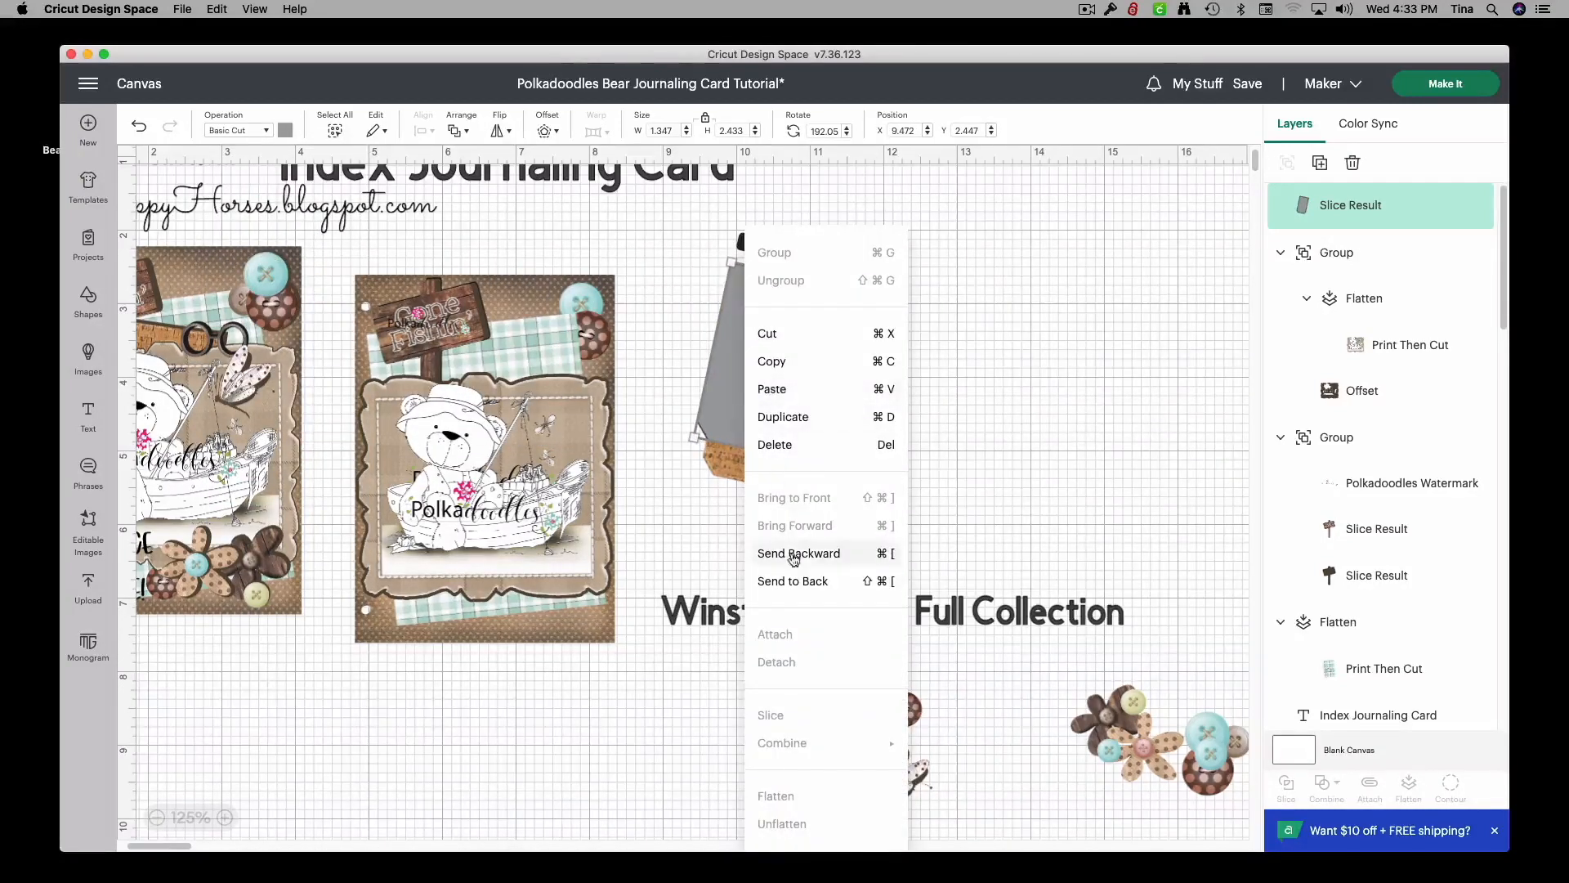
pyautogui.click(797, 581)
pyautogui.moveTo(783, 290); pyautogui.dragTo(793, 322)
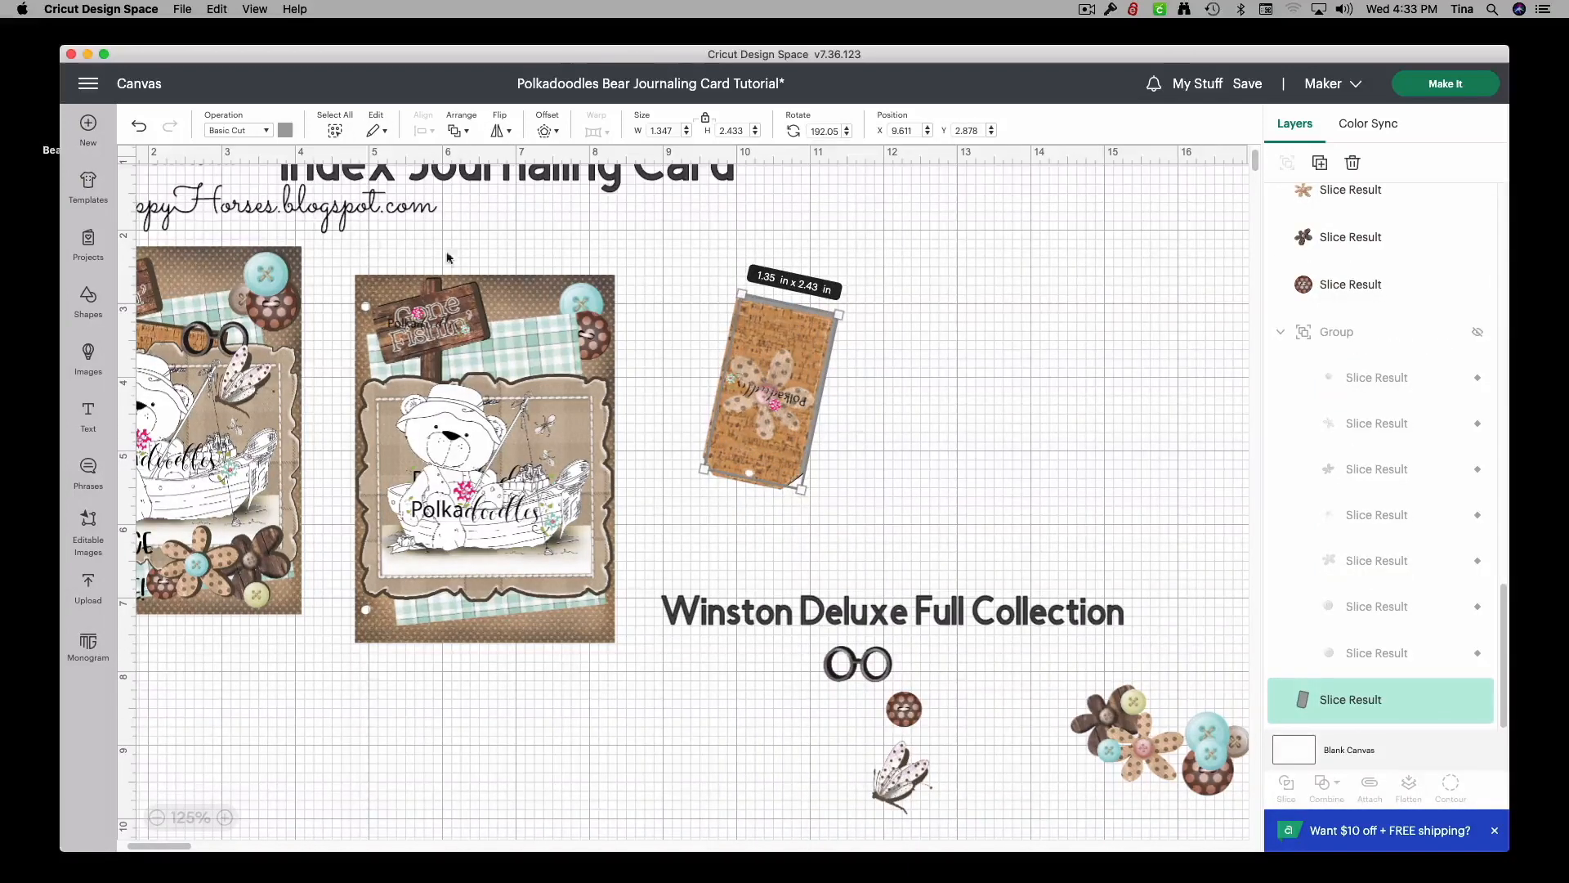
# Step: Recolor the cork tag's gray shadow copy to a dark shade and group it with the tag and its watermark
pyautogui.click(284, 133)
pyautogui.click(344, 199)
pyautogui.moveTo(894, 490); pyautogui.dragTo(695, 288)
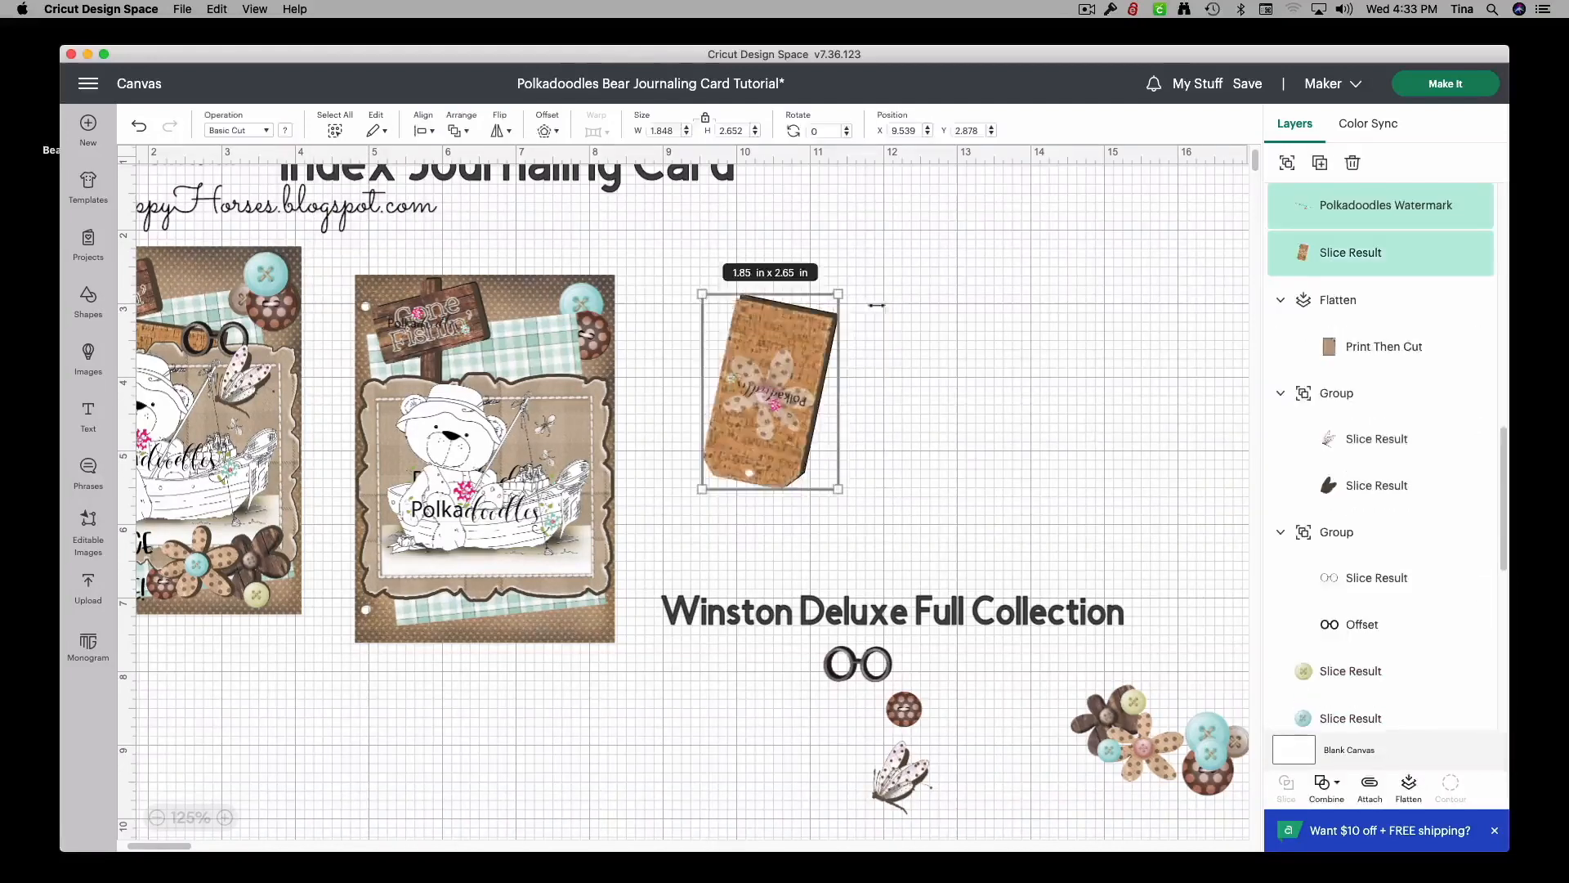
pyautogui.click(1285, 164)
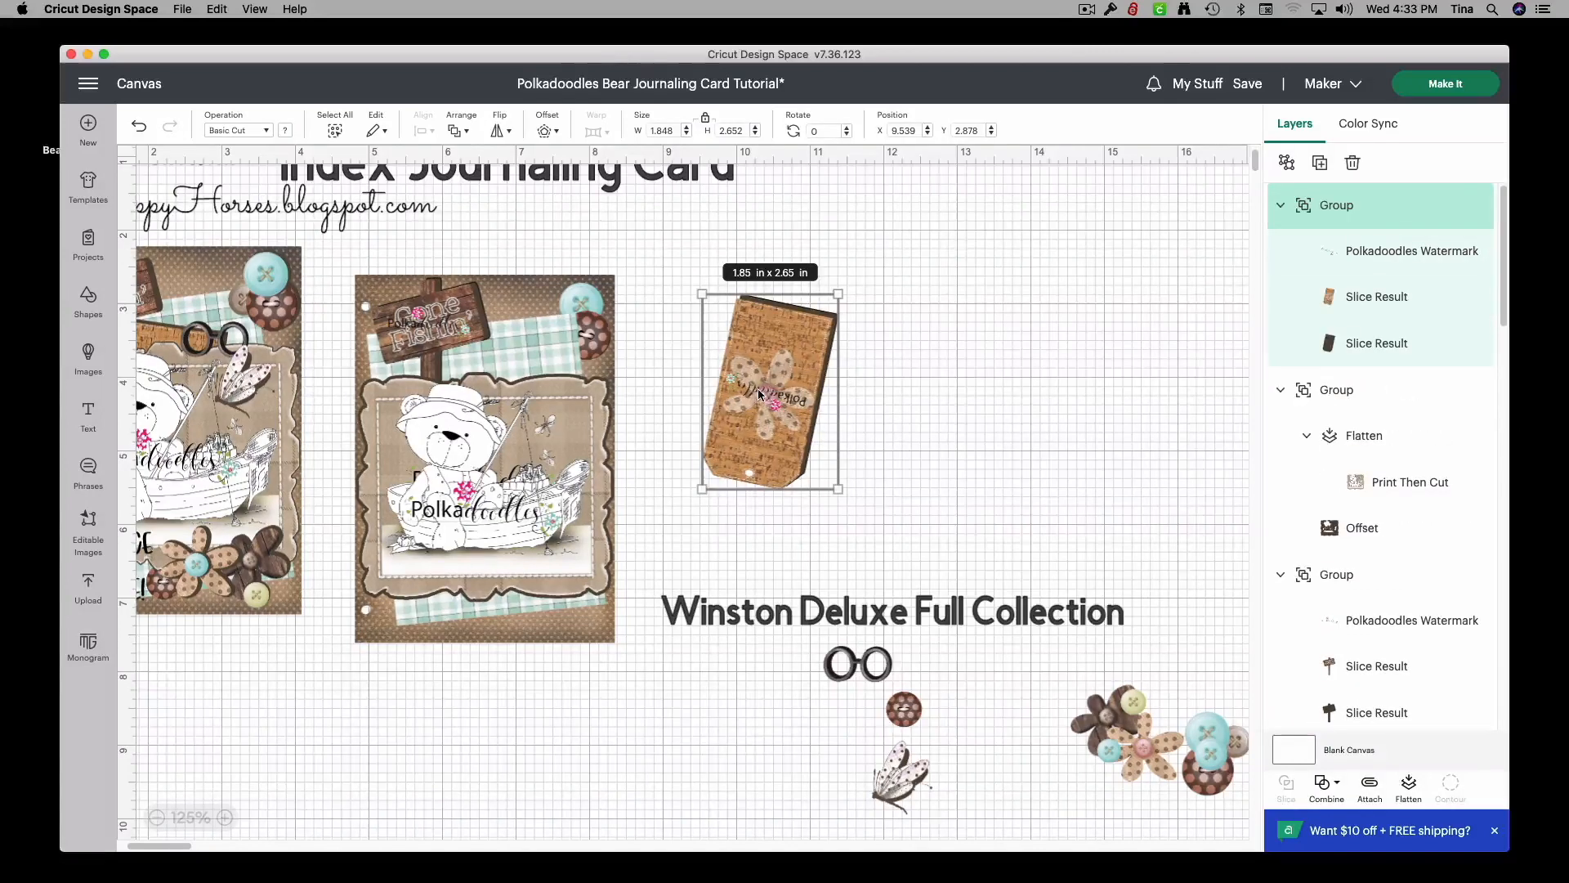
# Step: Tuck the cork tag group behind the upper edge of the card's bear picture, rotated to about 357 degrees
pyautogui.moveTo(850, 286); pyautogui.dragTo(623, 362)
pyautogui.moveTo(528, 375); pyautogui.dragTo(534, 384)
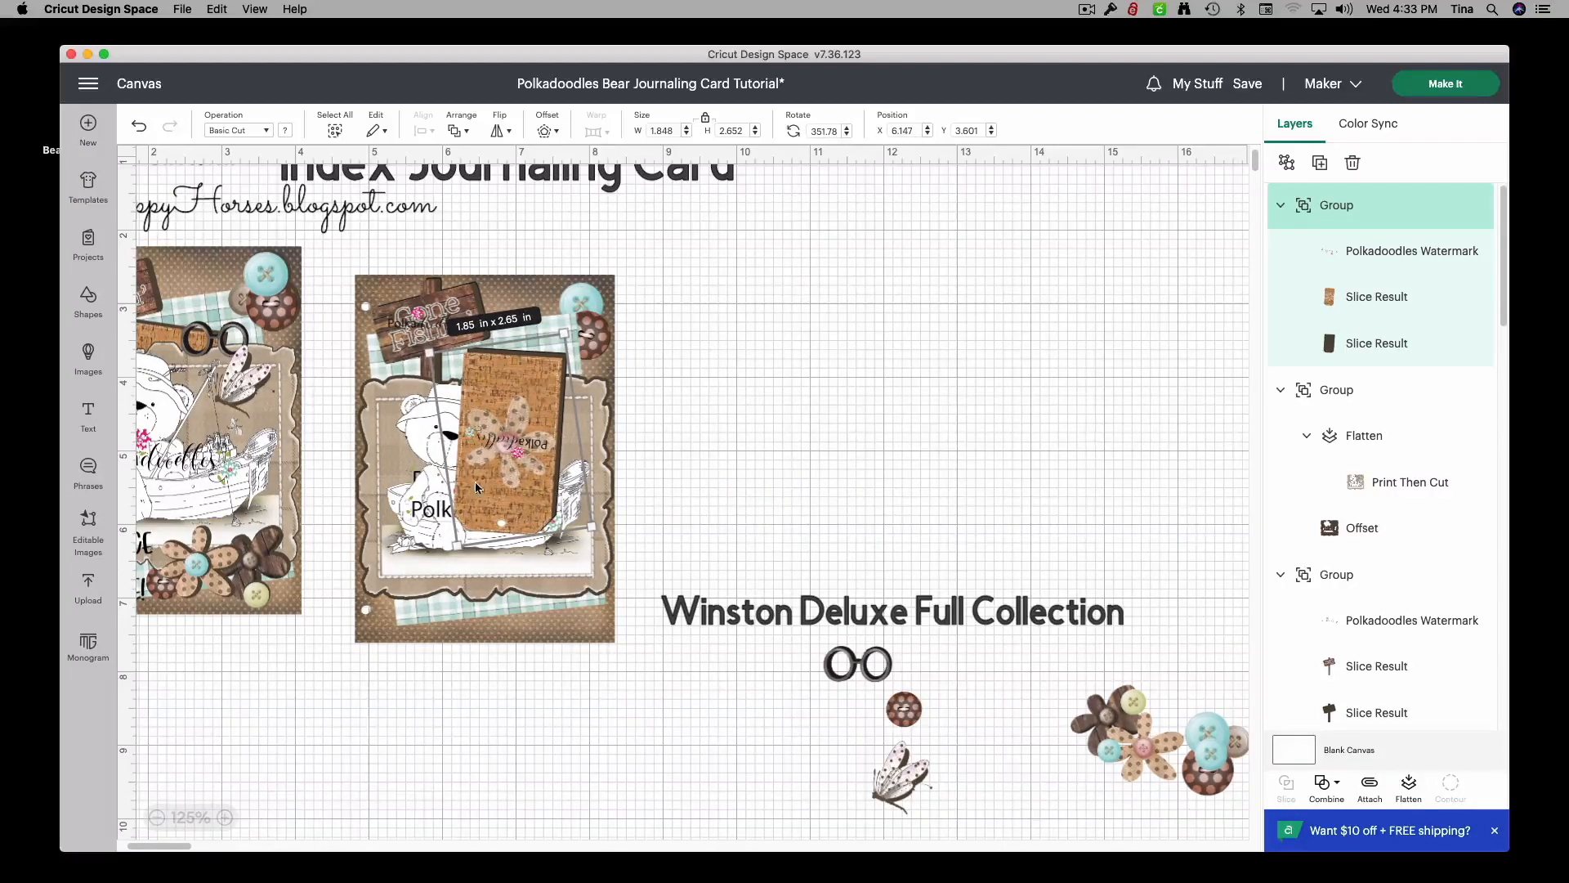
pyautogui.click(417, 544)
pyautogui.rightClick(417, 544)
pyautogui.click(513, 344)
pyautogui.click(743, 377)
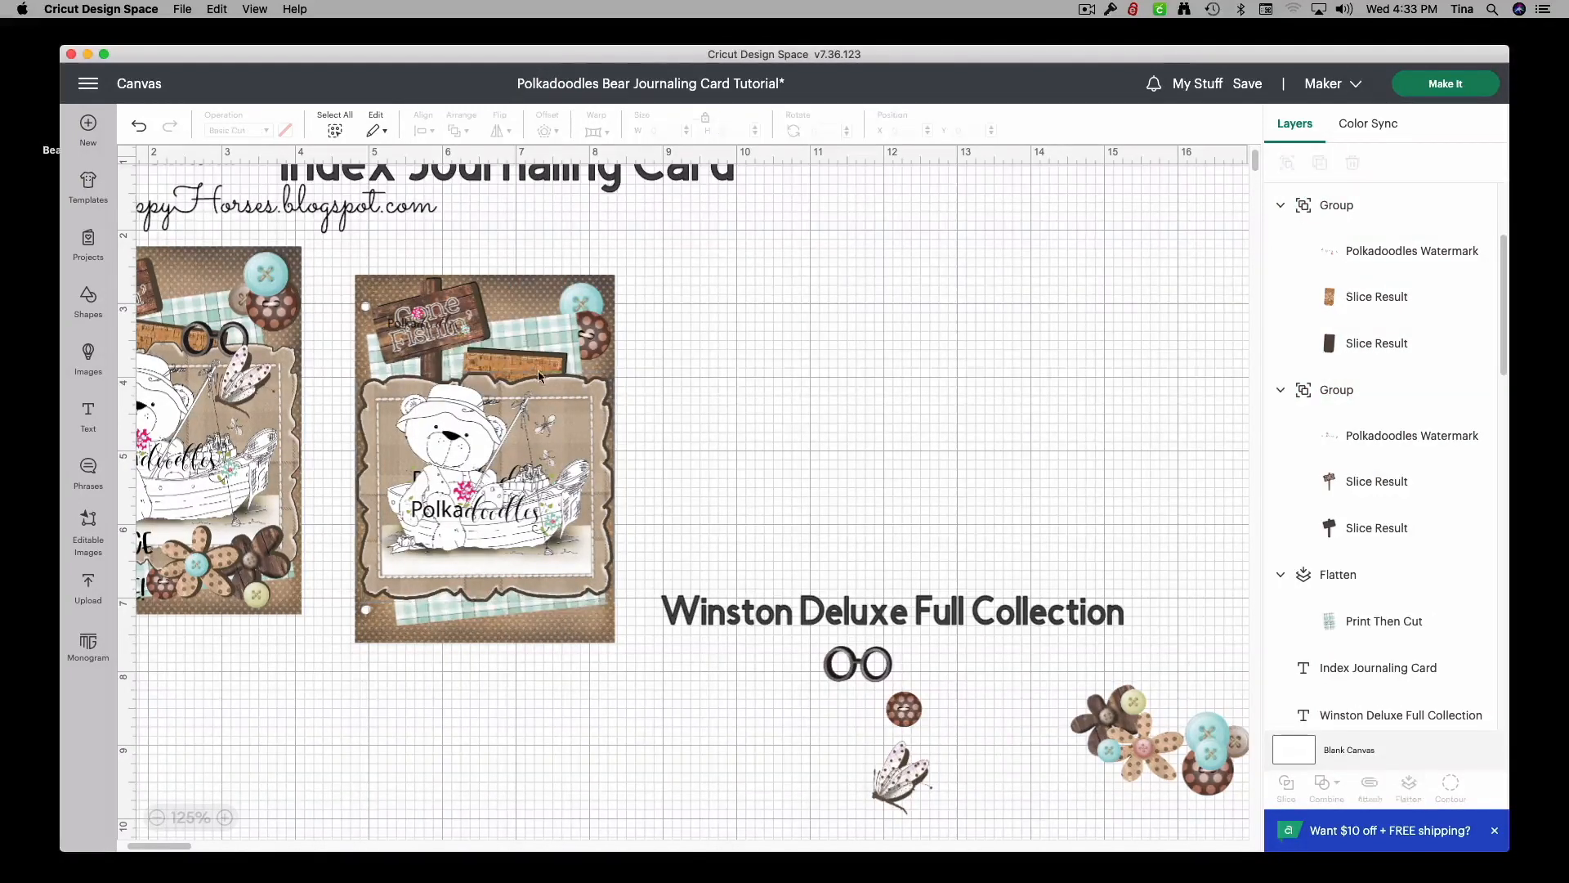
pyautogui.click(521, 371)
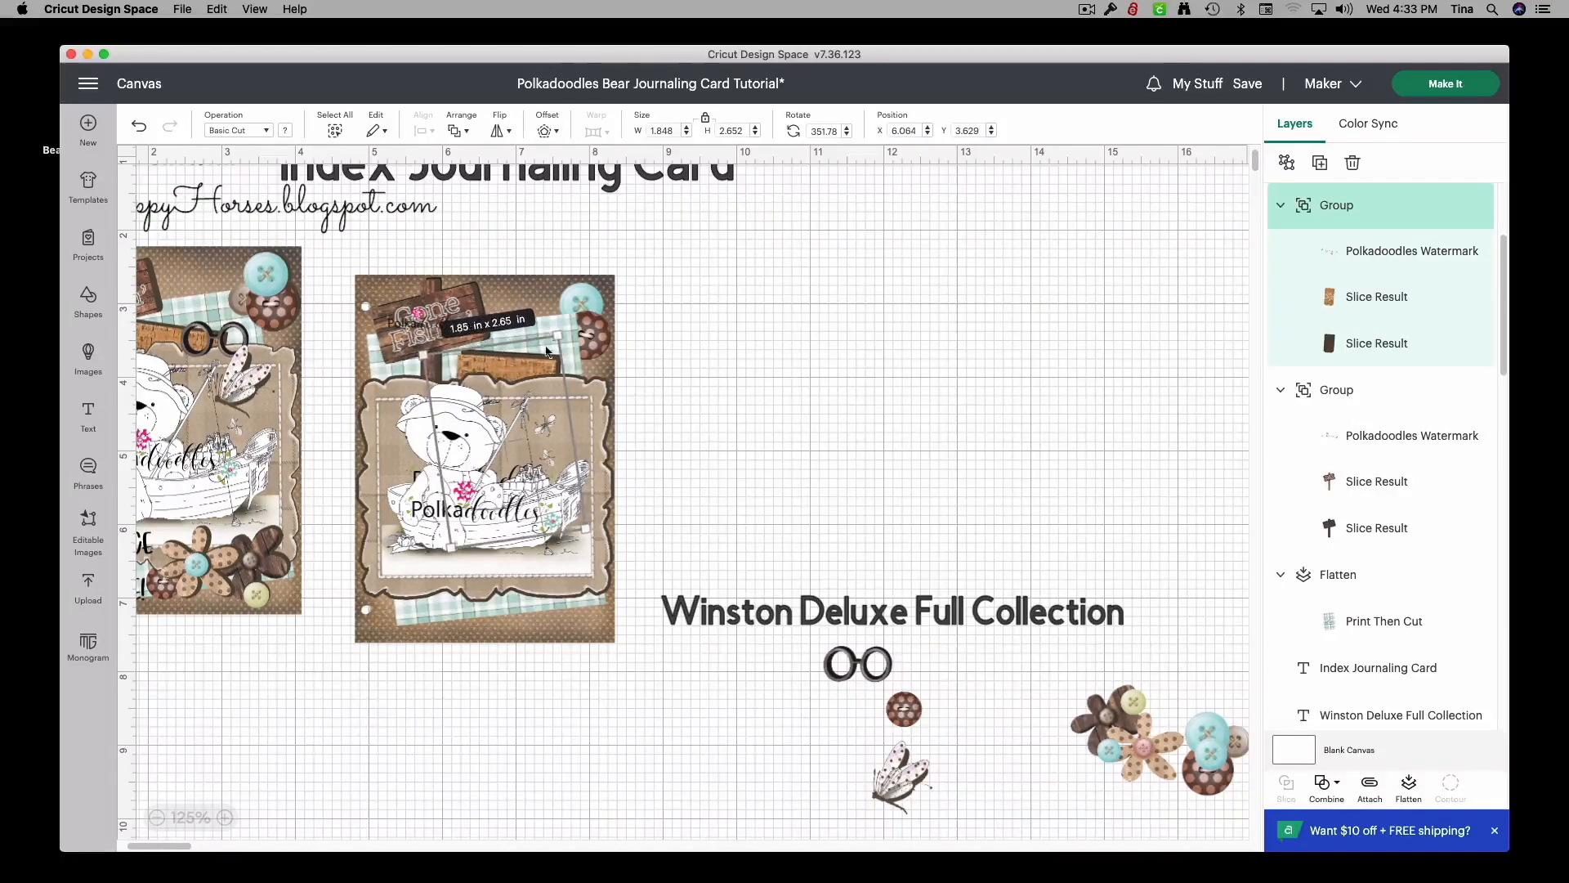
pyautogui.moveTo(567, 324); pyautogui.dragTo(514, 368)
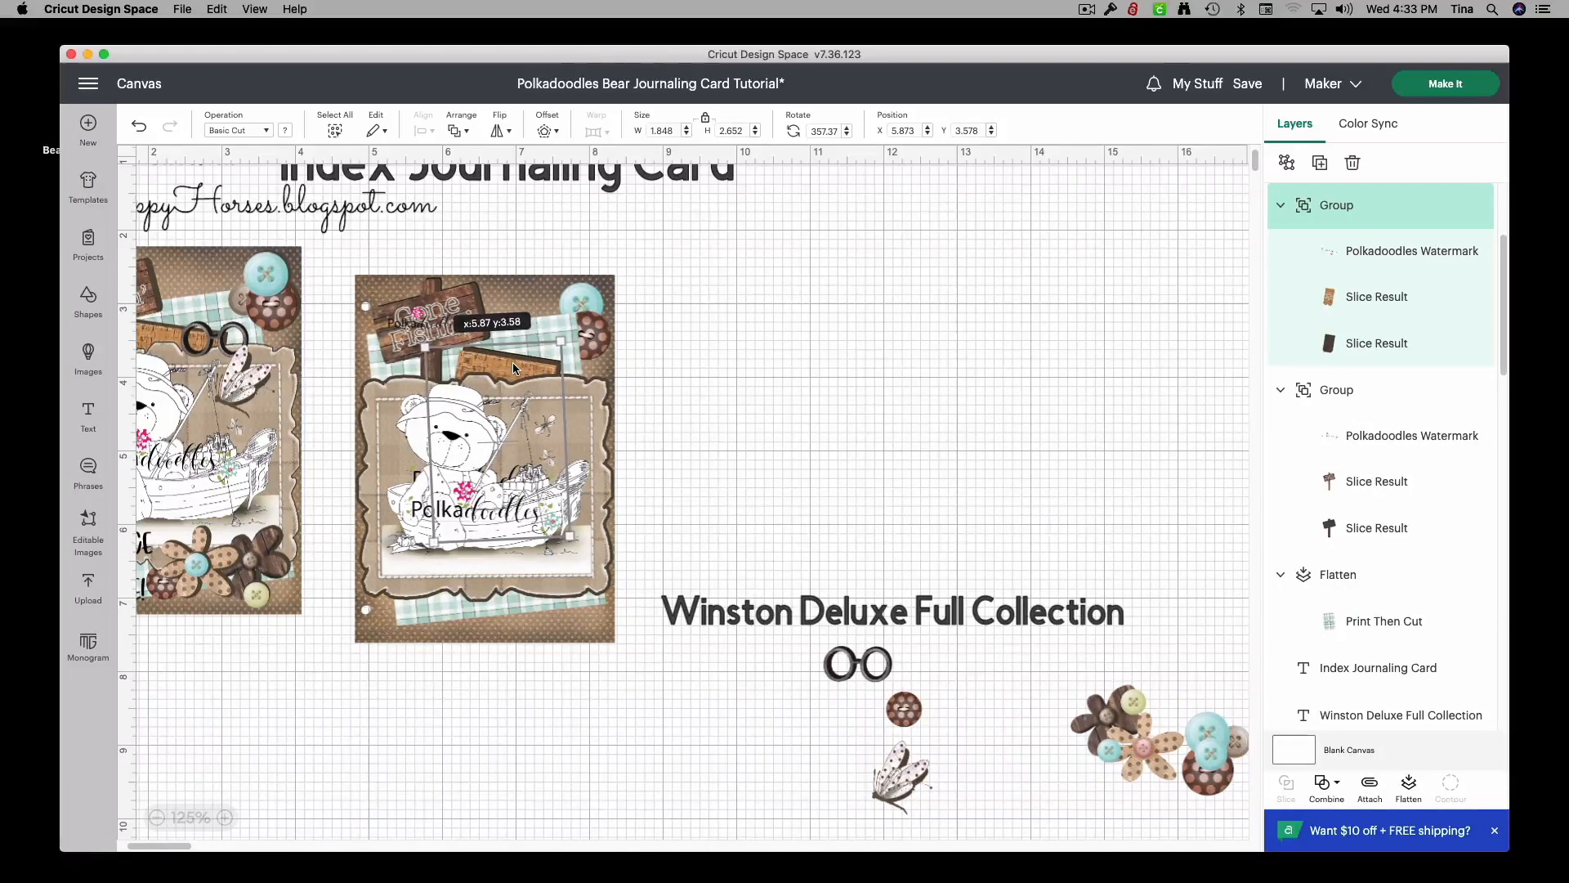
# Step: Bring the glasses group to the front and place it over the exposed end of the cork tag on the card
pyautogui.click(856, 667)
pyautogui.moveTo(856, 667); pyautogui.dragTo(686, 398)
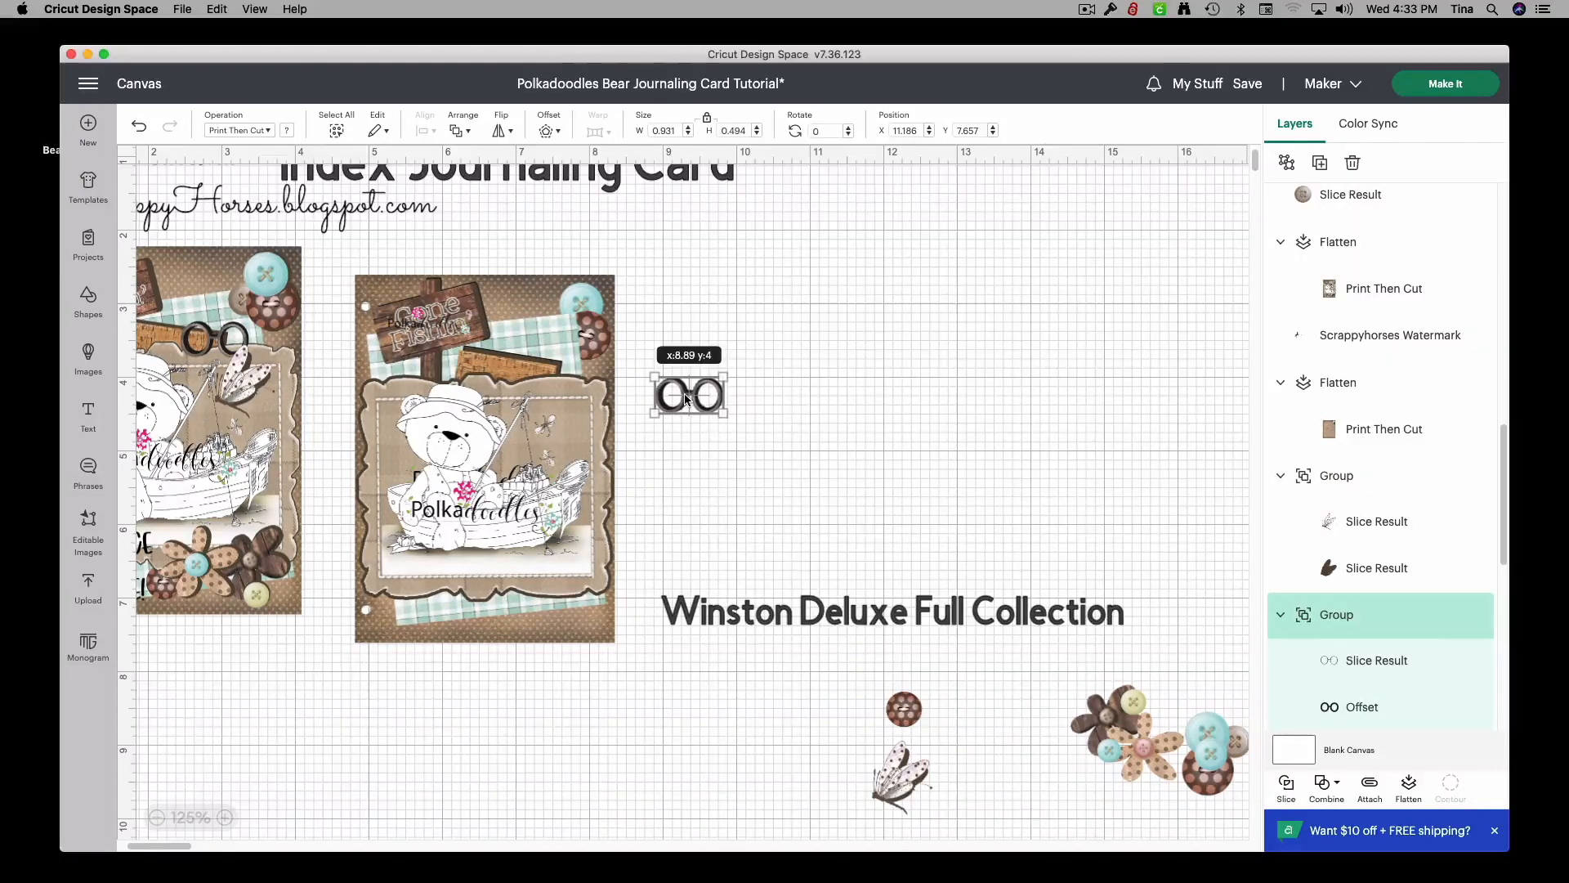
pyautogui.rightClick(686, 398)
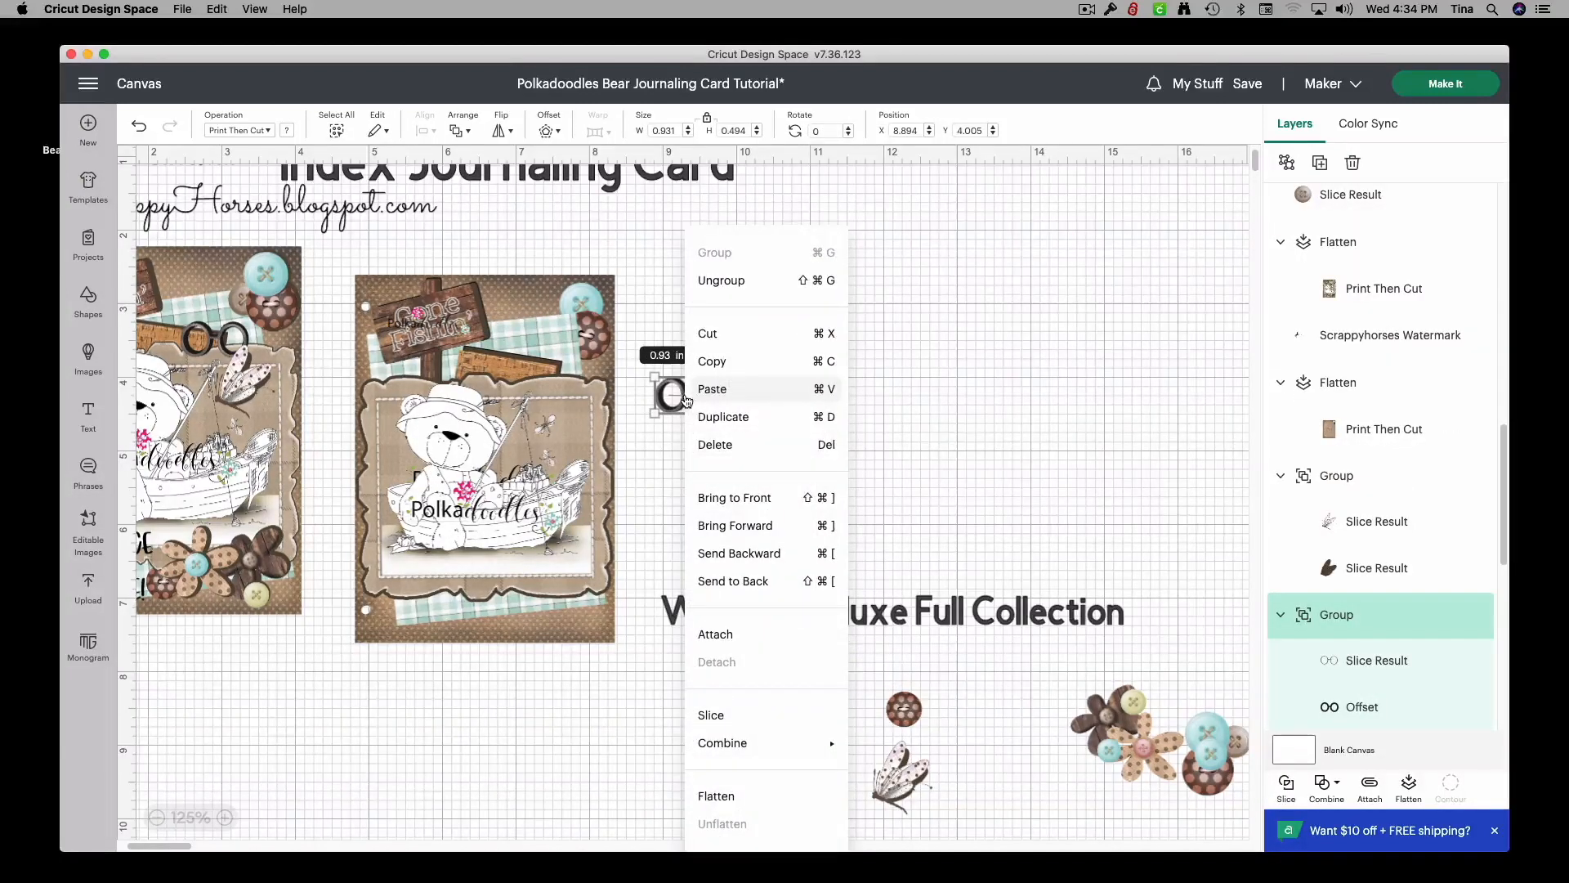
pyautogui.click(739, 498)
pyautogui.moveTo(691, 398); pyautogui.dragTo(530, 374)
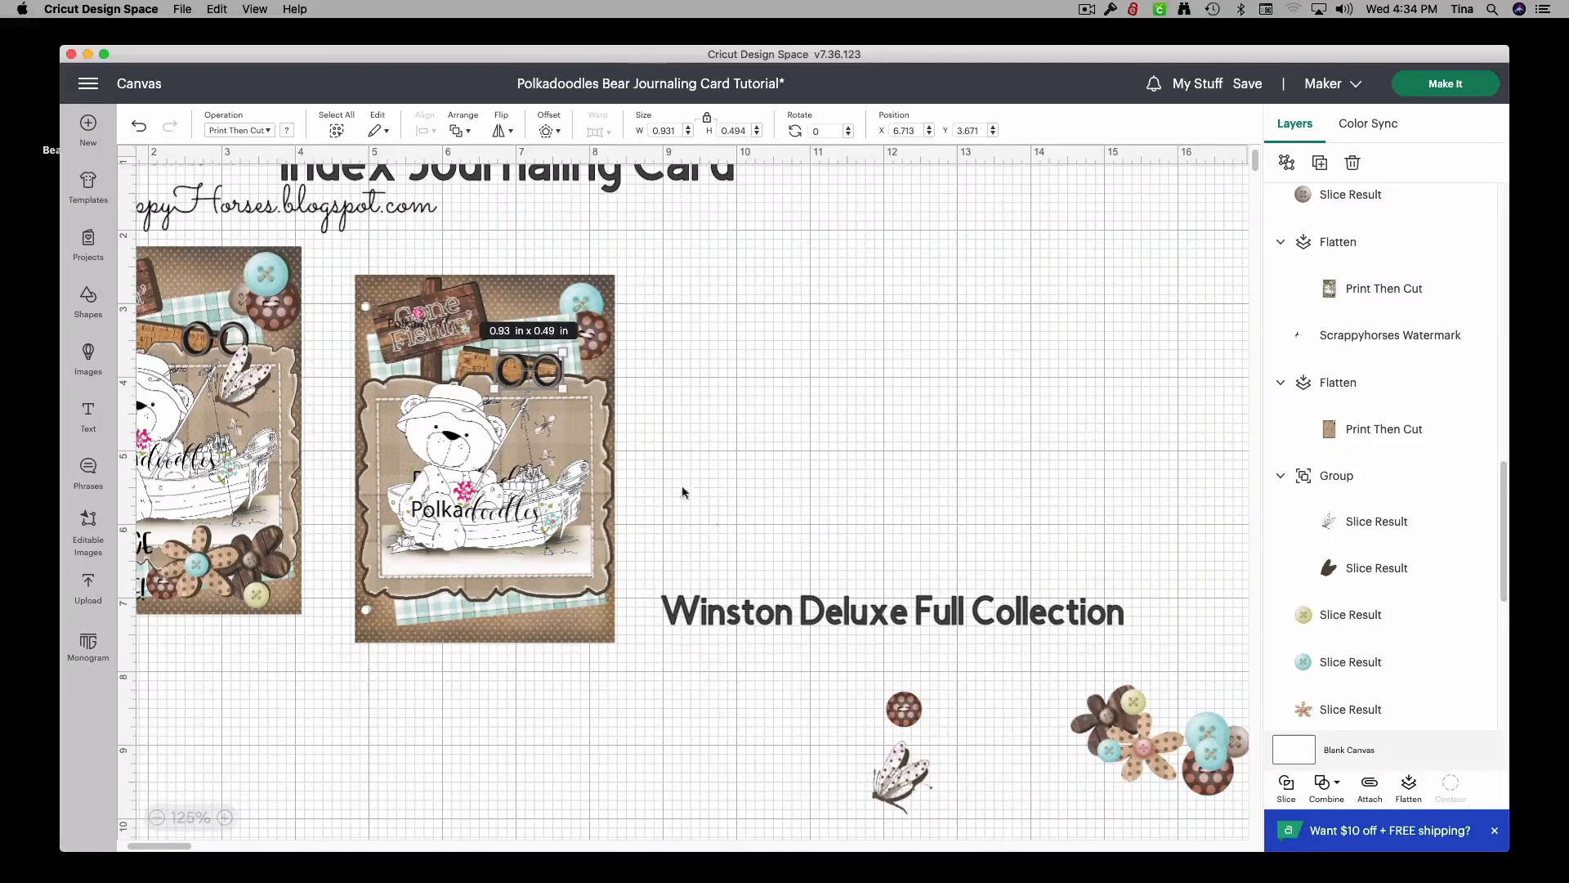
# Step: Bring the dragonfly group to the front and place it on the upper right of the card's bear picture
pyautogui.moveTo(897, 790); pyautogui.dragTo(716, 387)
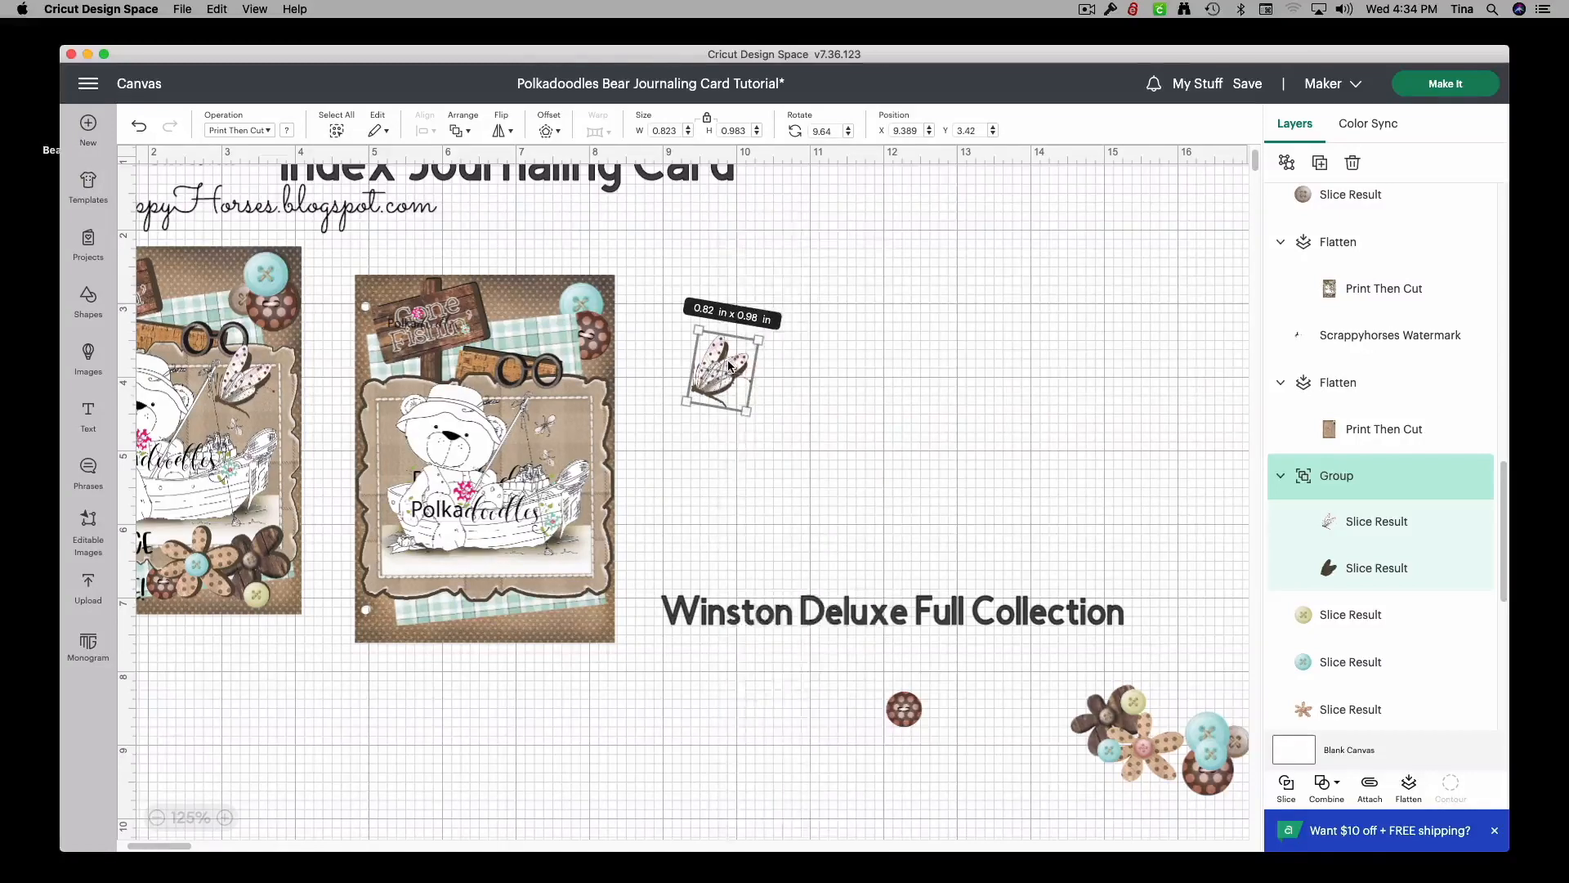
pyautogui.rightClick(726, 376)
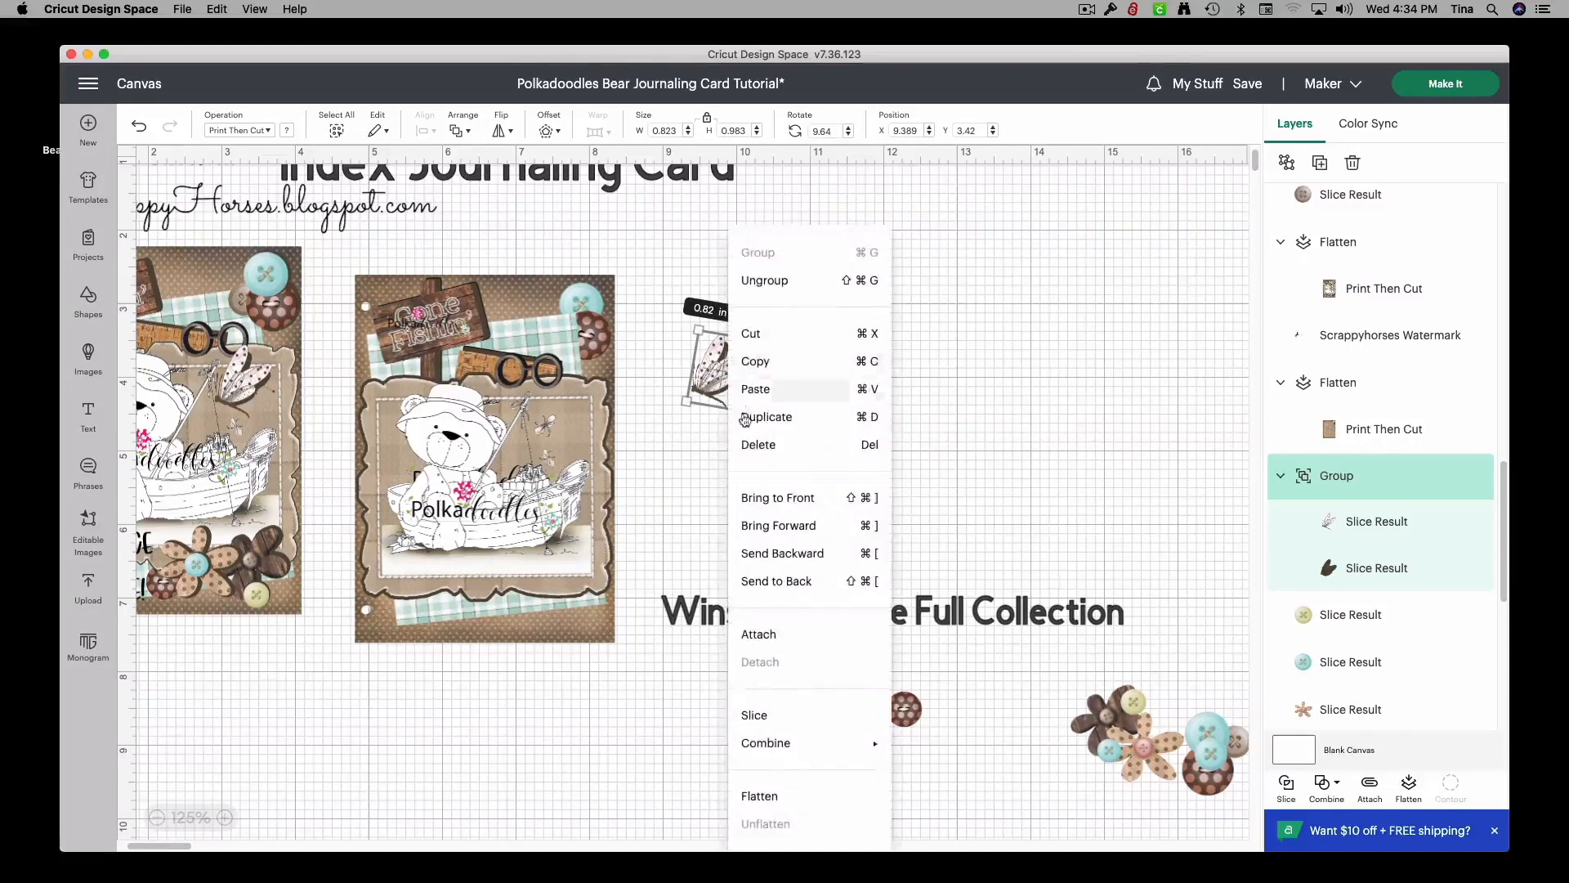
pyautogui.click(780, 497)
pyautogui.moveTo(717, 370); pyautogui.dragTo(556, 418)
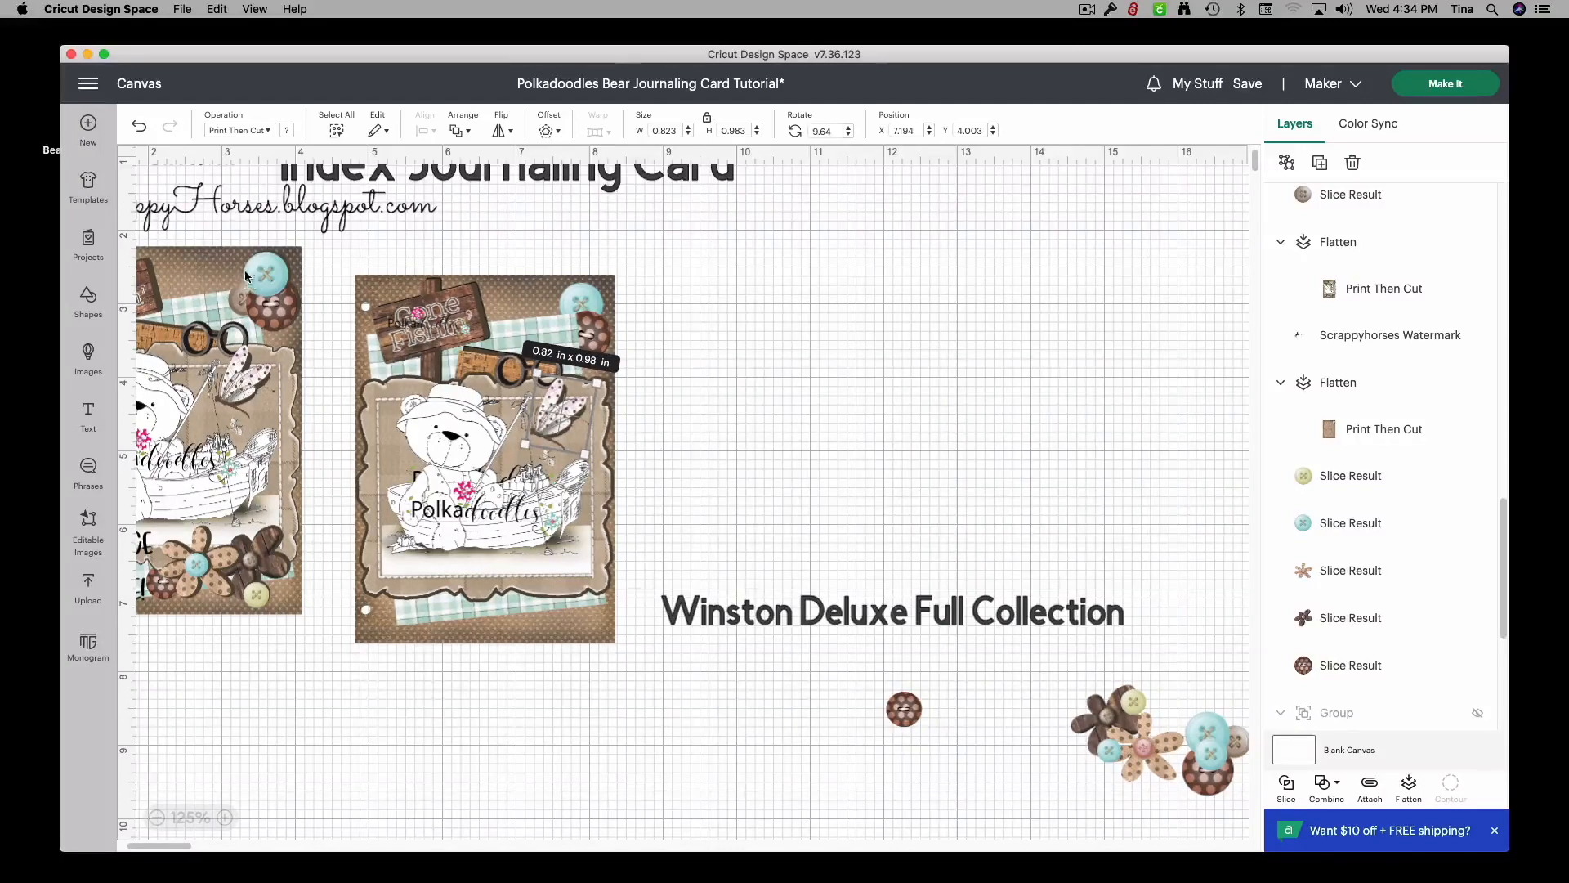
# Step: Move the large brown polka-dot button from the collection to the space beside the card and duplicate it
pyautogui.moveTo(1195, 781); pyautogui.dragTo(729, 376)
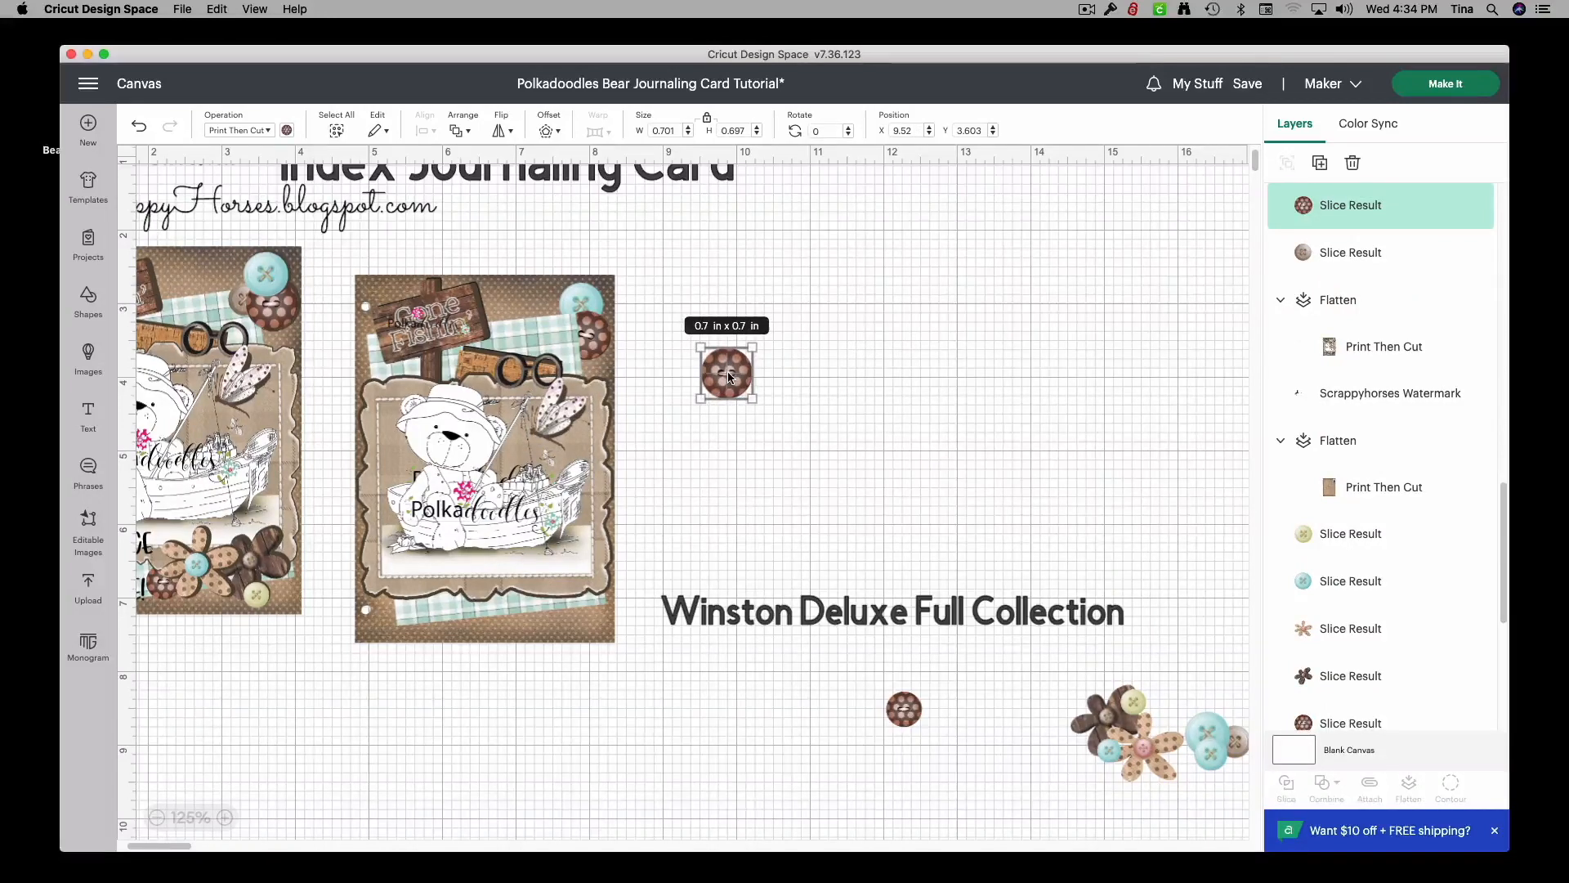
pyautogui.rightClick(730, 376)
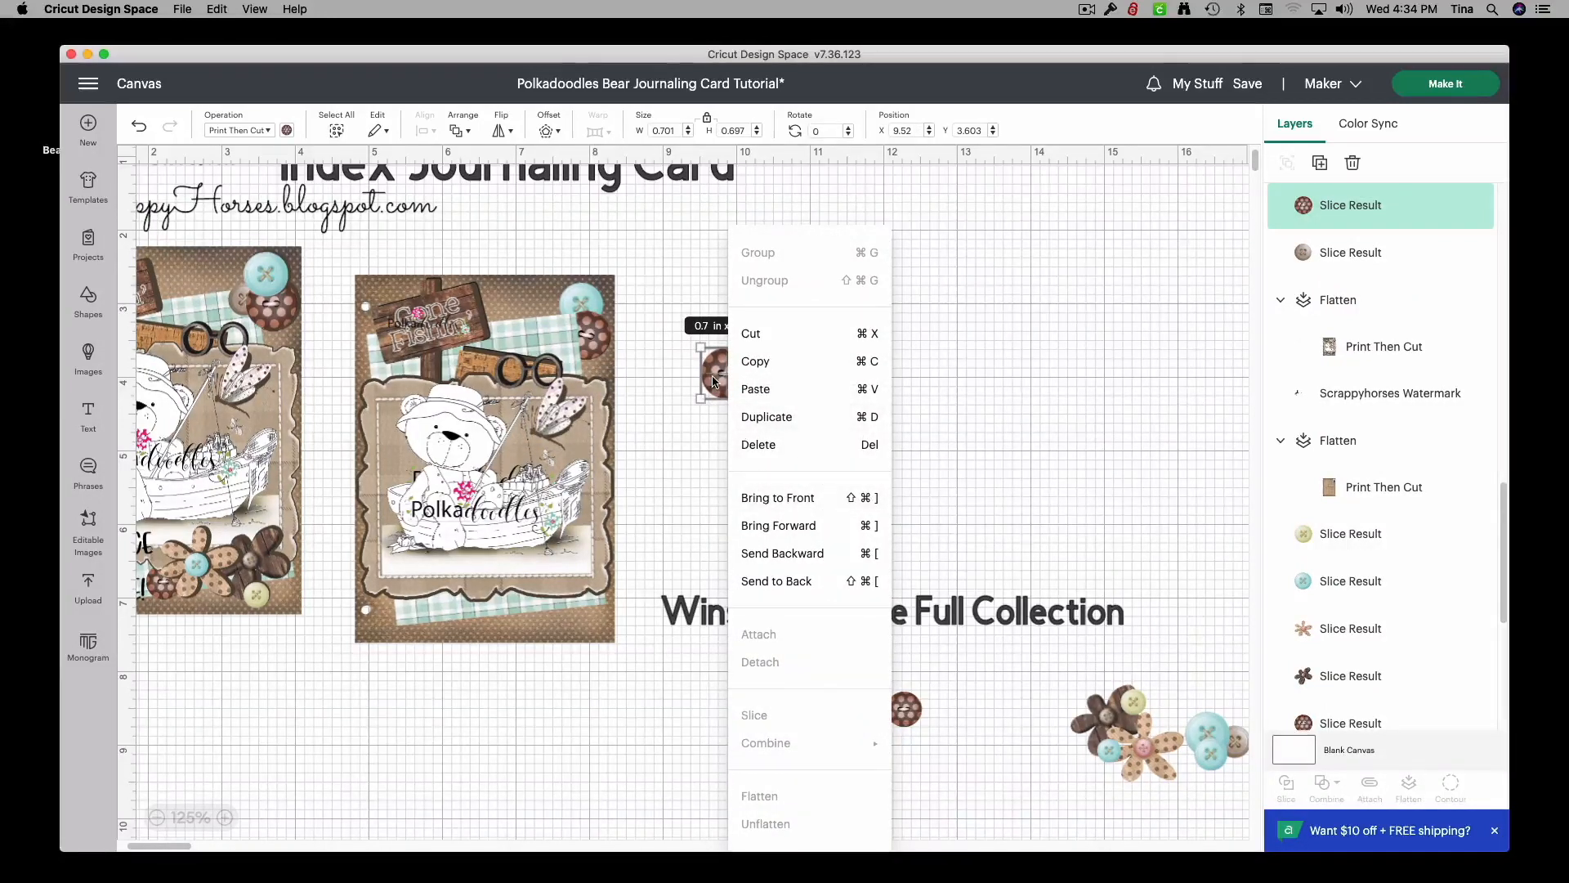
pyautogui.click(767, 417)
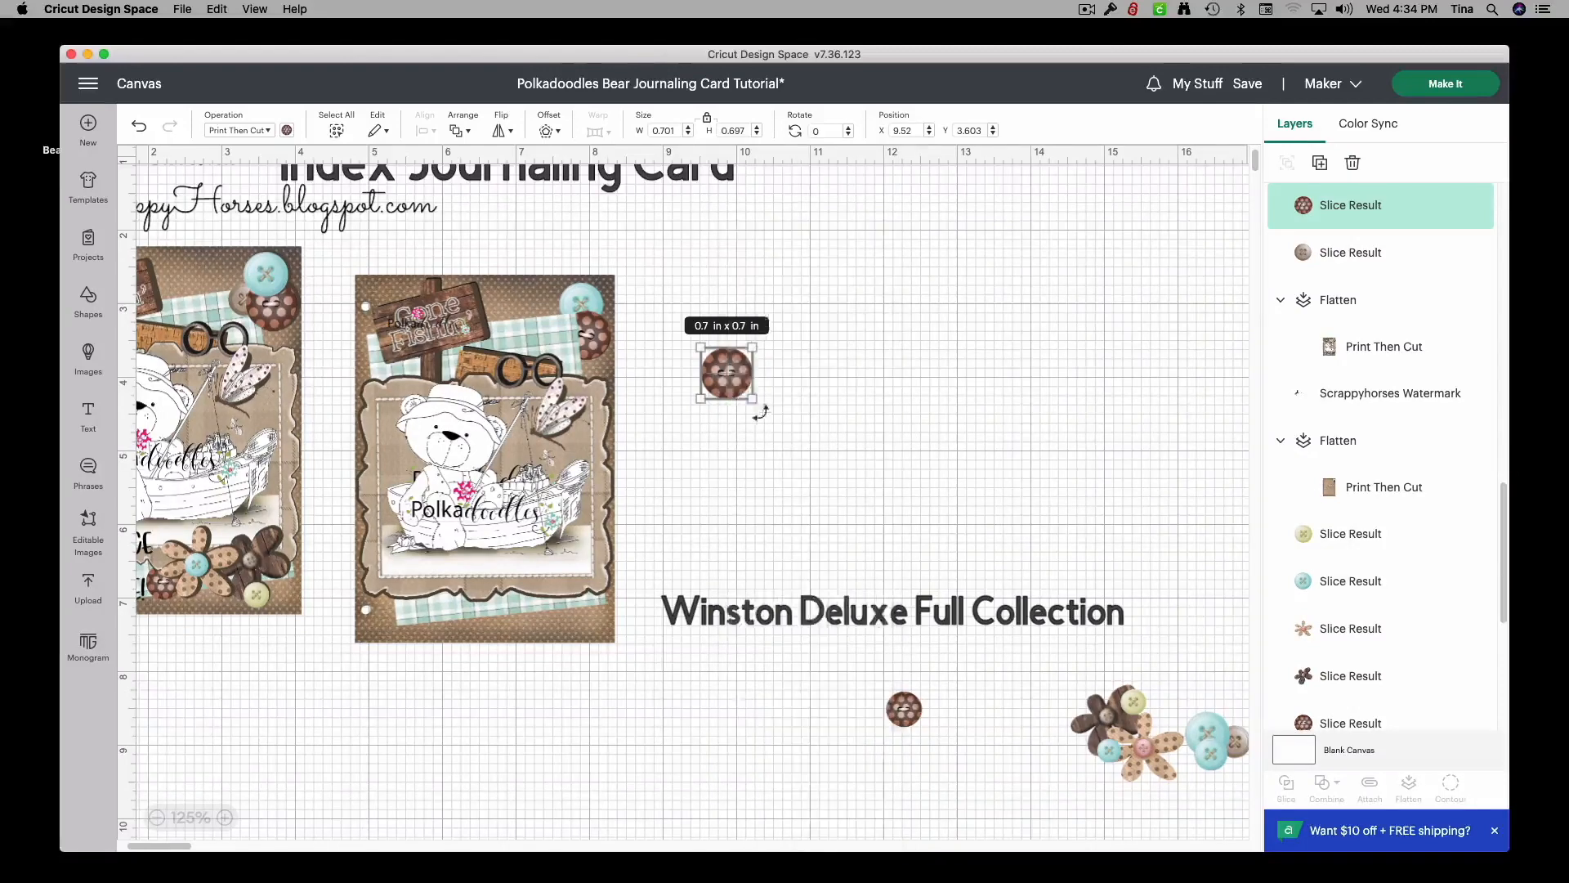
pyautogui.click(268, 130)
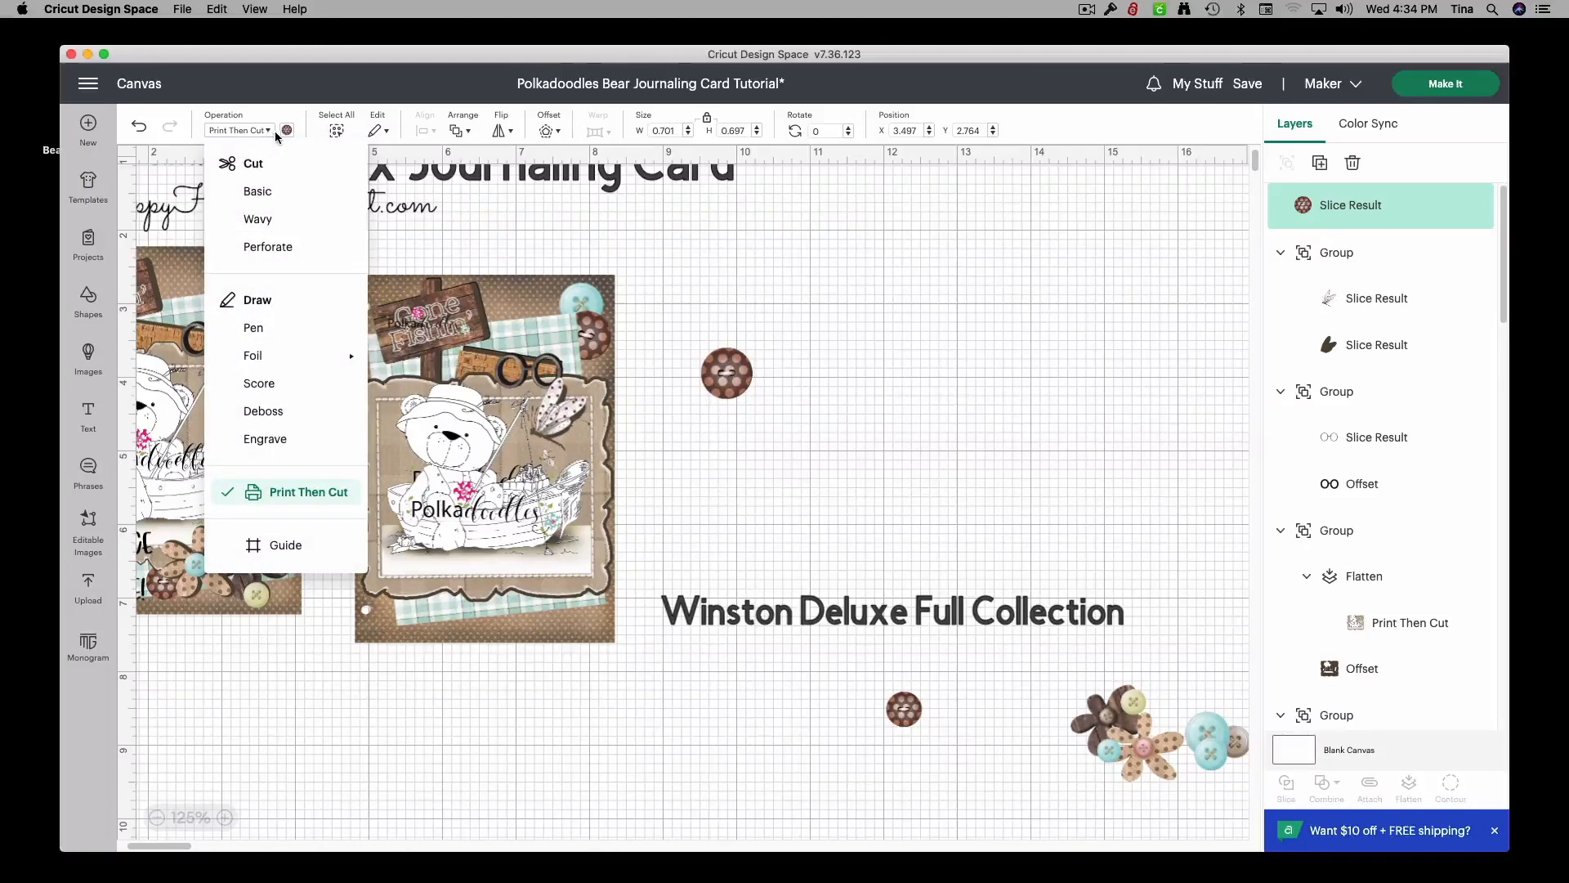
pyautogui.click(862, 483)
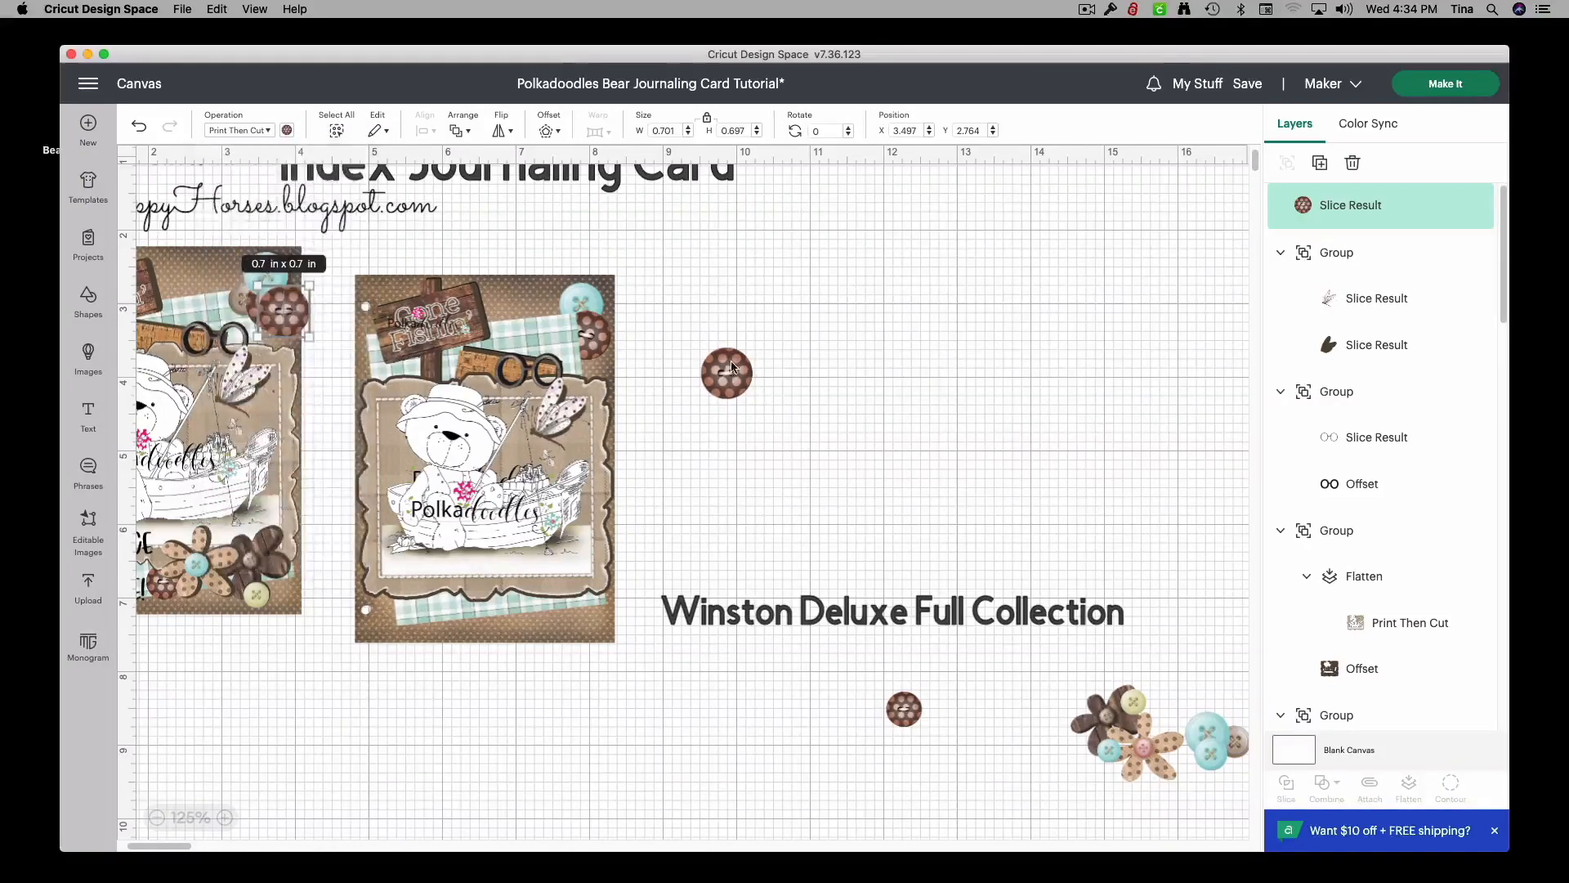
# Step: Change the brown button copy's operation to Basic Cut and color it dark brown
pyautogui.click(239, 136)
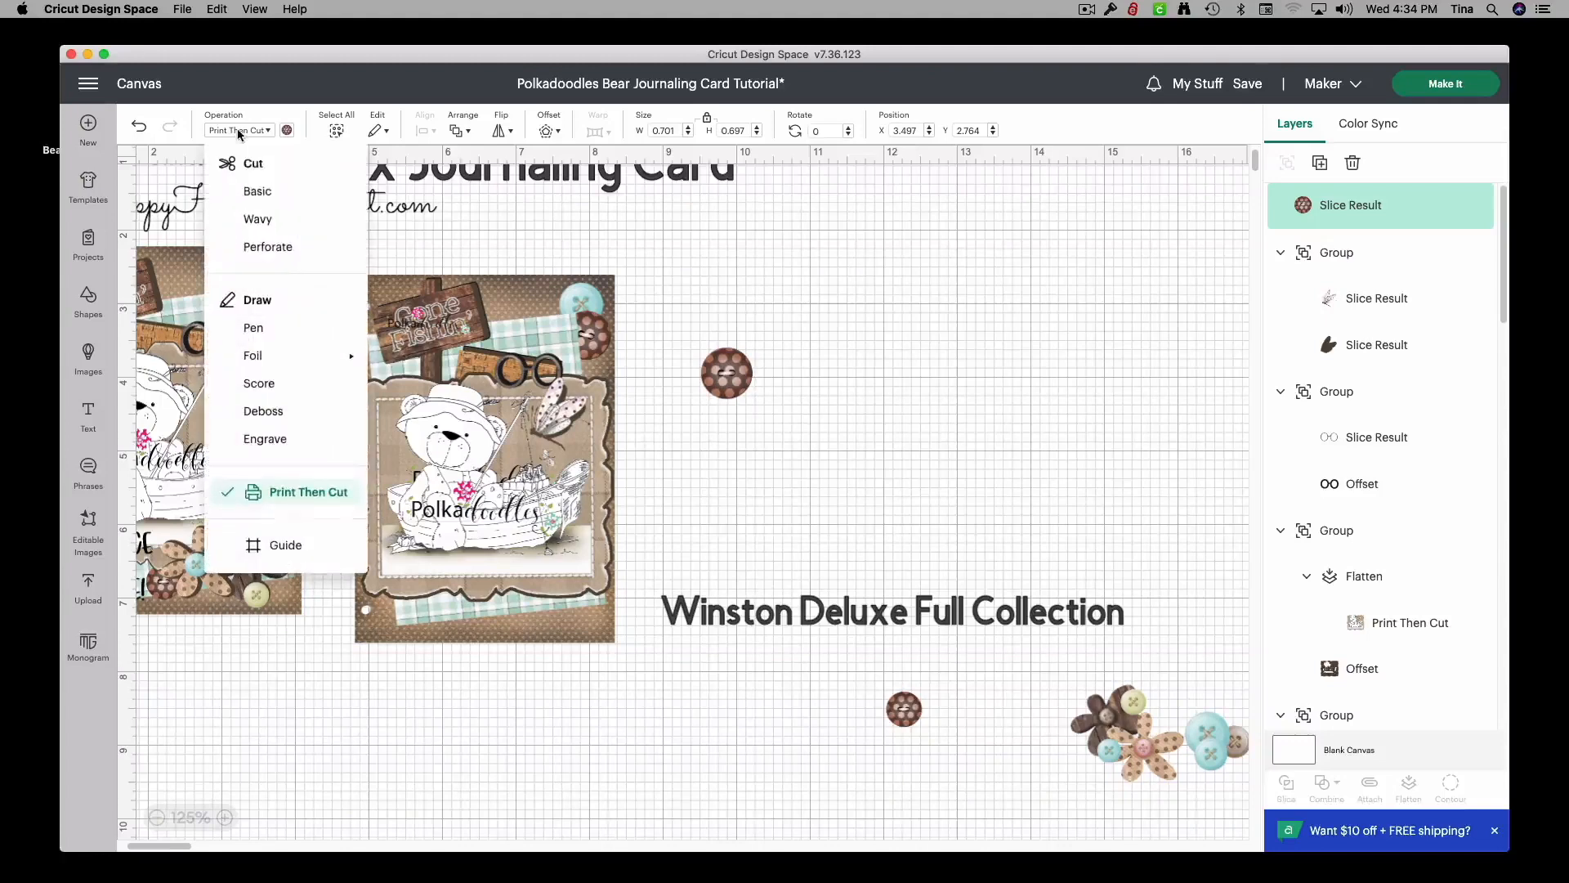
pyautogui.click(250, 185)
pyautogui.click(285, 130)
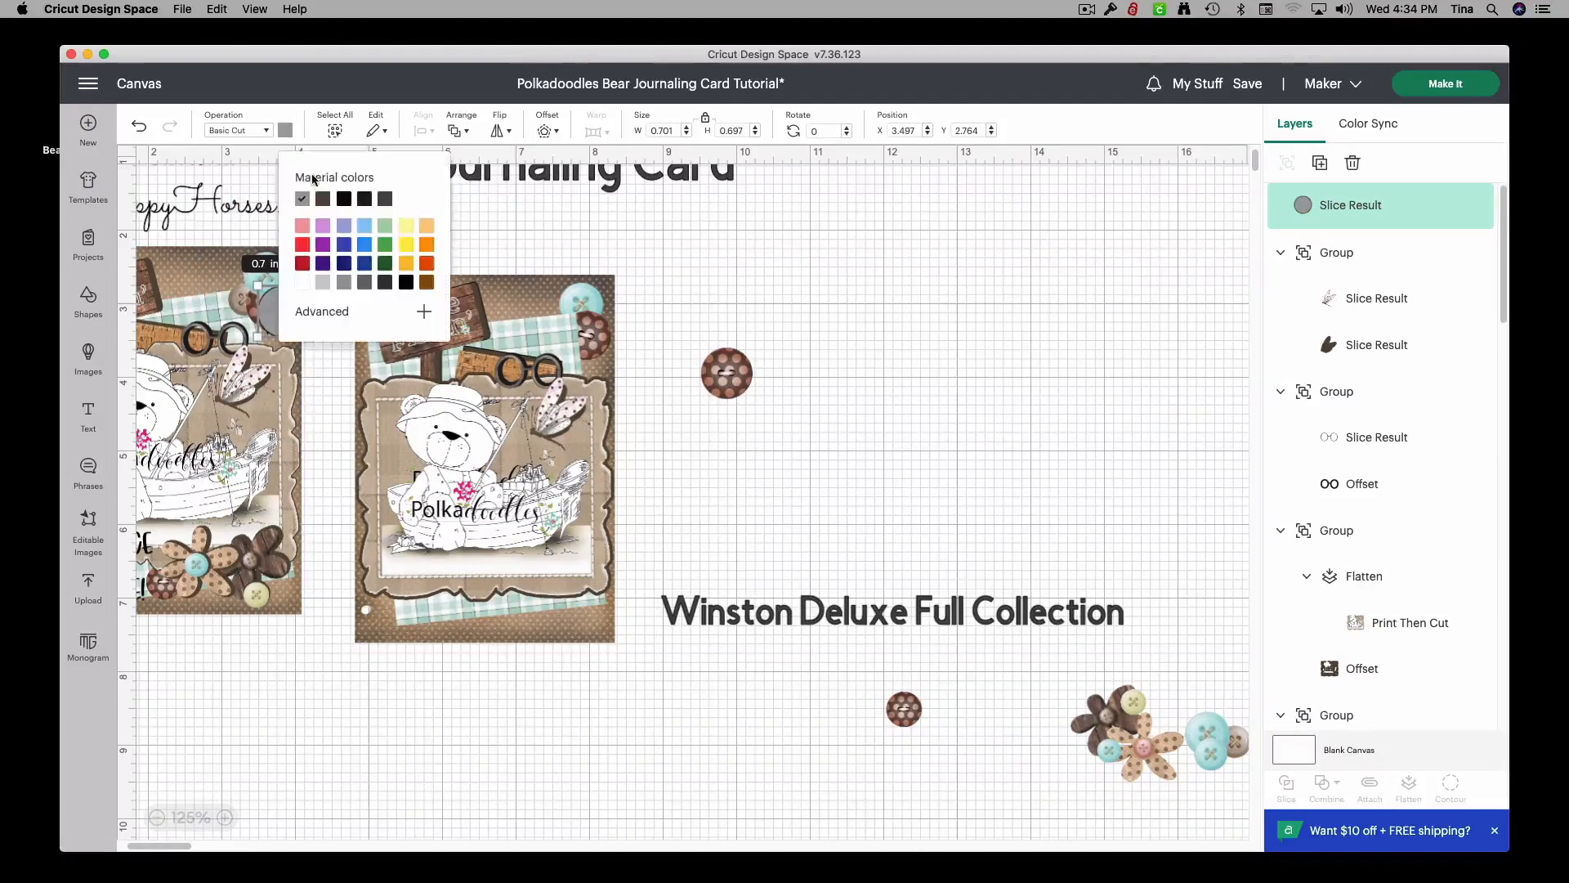
pyautogui.click(322, 204)
# Step: Move the dark circle beside the brown button, bring the button to the front and lay it slightly offset over the circle
pyautogui.moveTo(274, 316); pyautogui.dragTo(801, 380)
pyautogui.click(714, 384)
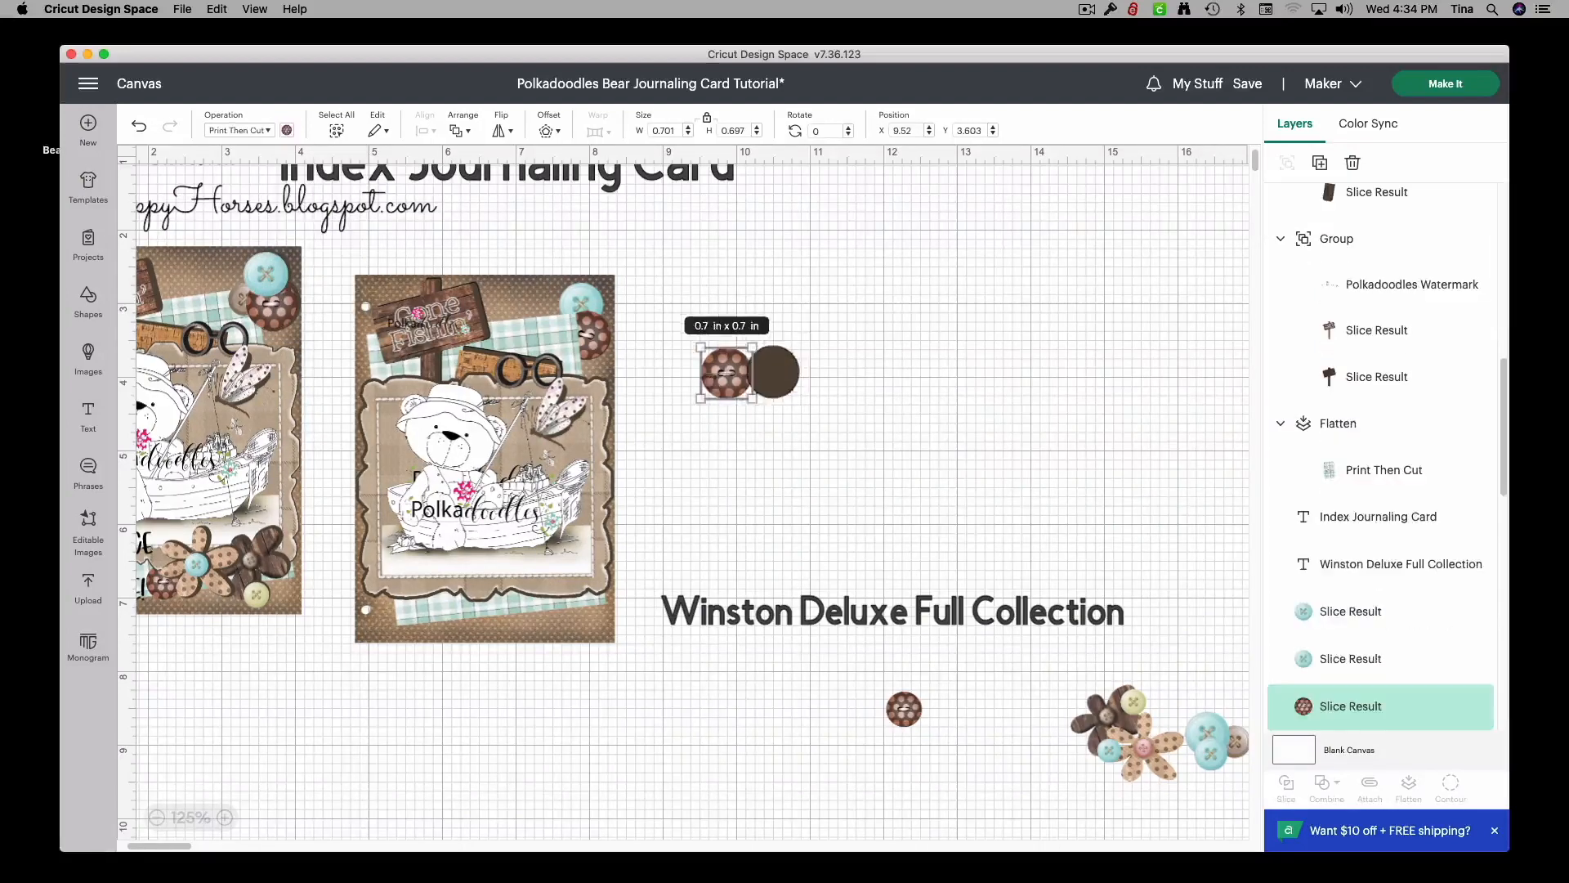
pyautogui.rightClick(714, 384)
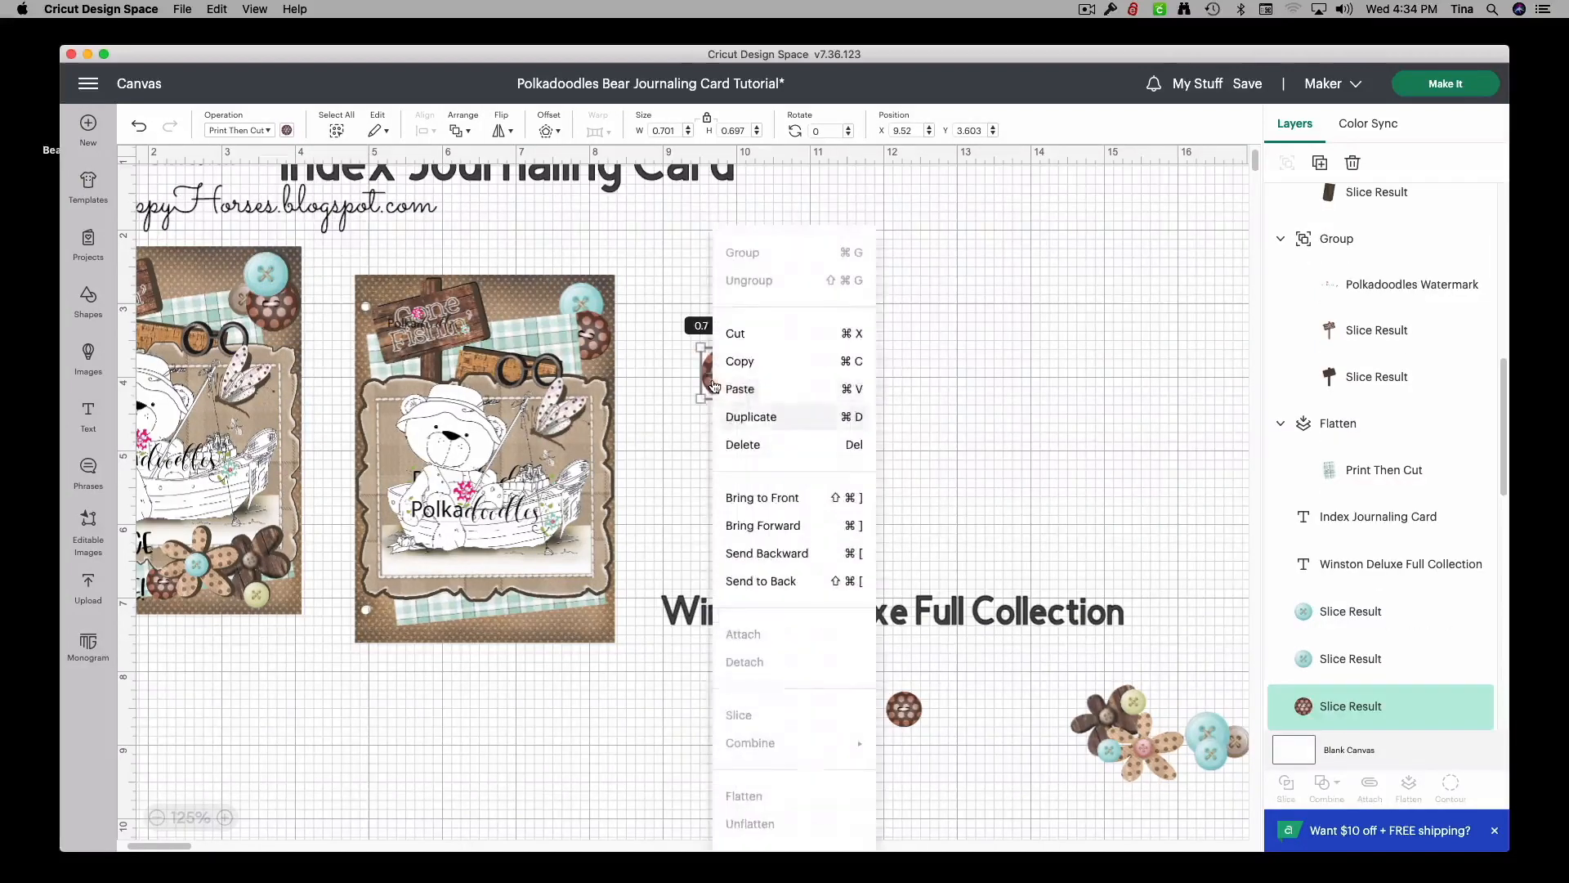
pyautogui.click(772, 498)
pyautogui.moveTo(732, 377); pyautogui.dragTo(775, 378)
pyautogui.click(890, 393)
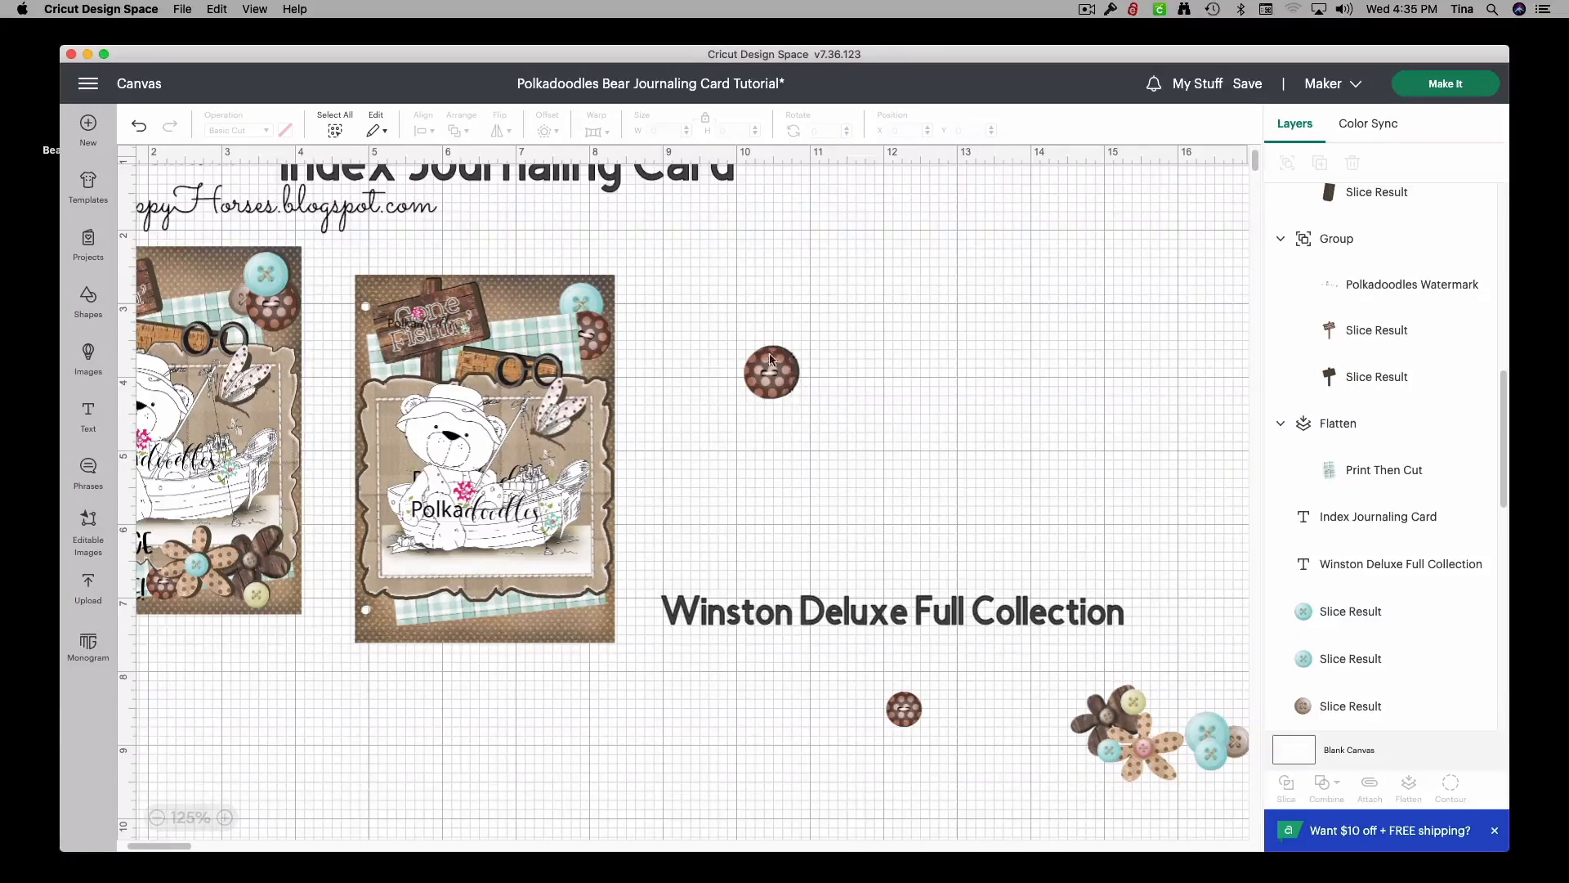
# Step: Group the brown button with its shadow and place the group near the card's upper right corner, above the dragonfly
pyautogui.moveTo(819, 421); pyautogui.dragTo(742, 352)
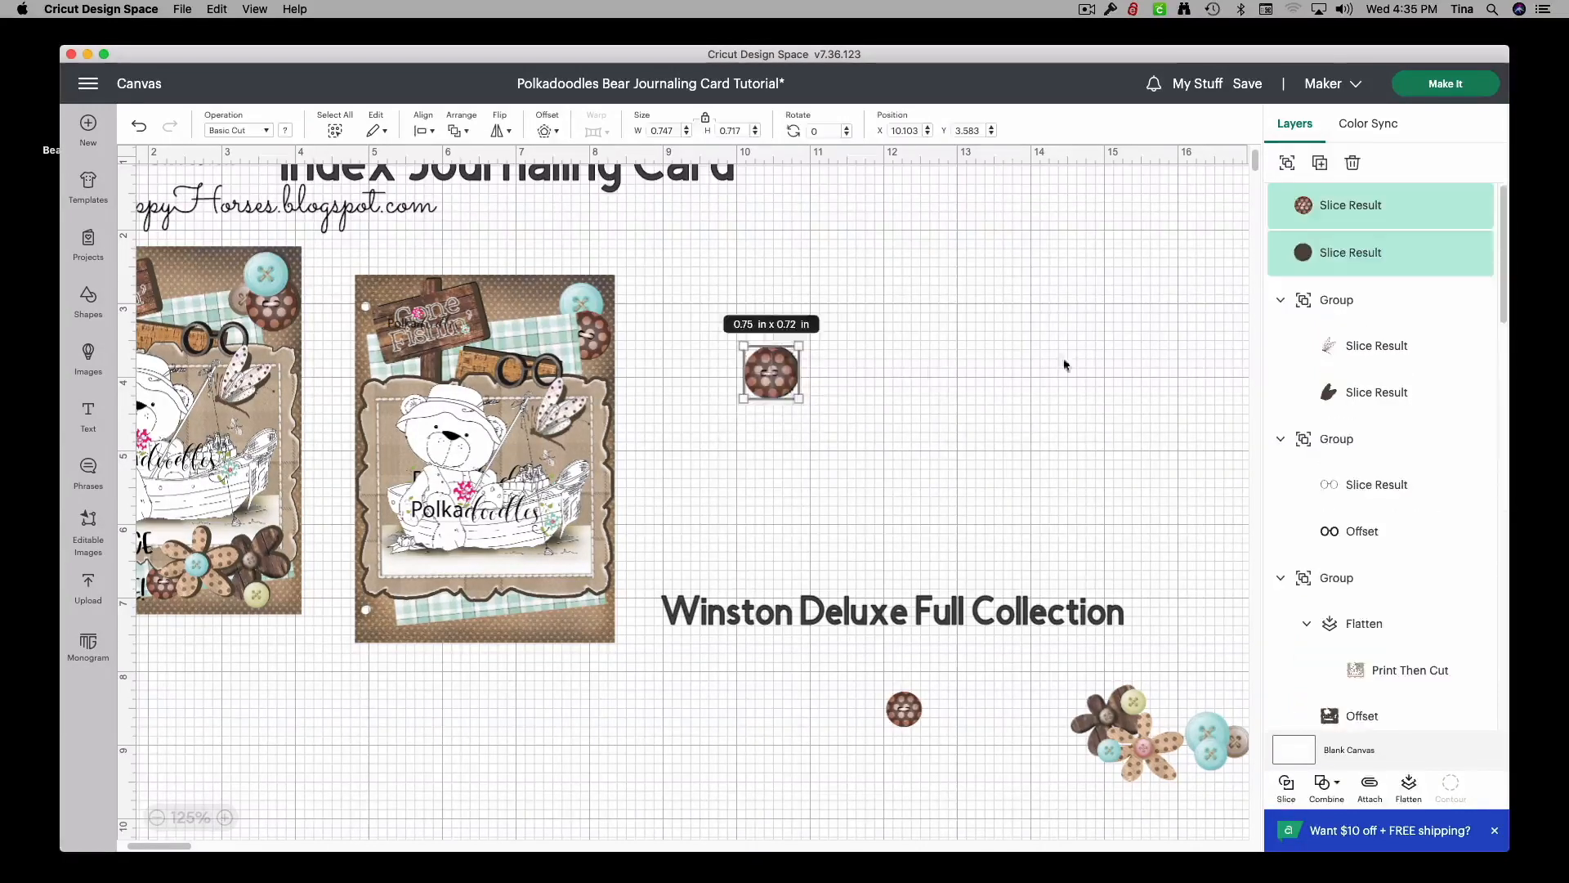
pyautogui.click(1289, 166)
pyautogui.moveTo(772, 378); pyautogui.dragTo(590, 347)
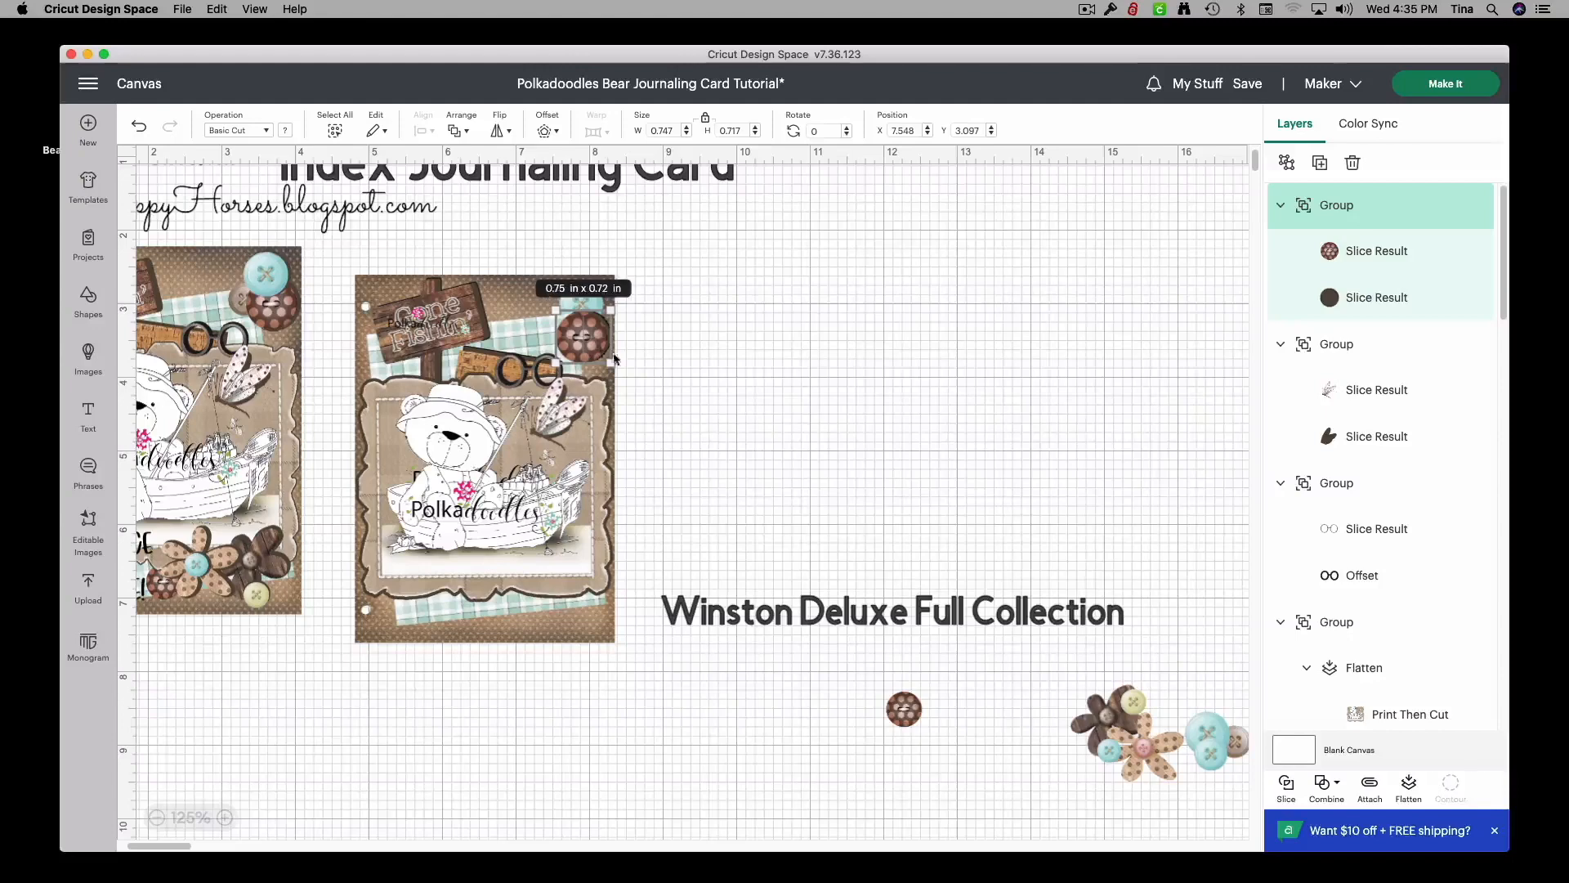
# Step: Move the larger teal button from the collection to just beside the card and bring it to the front
pyautogui.moveTo(1201, 735); pyautogui.dragTo(659, 314)
pyautogui.rightClick(660, 314)
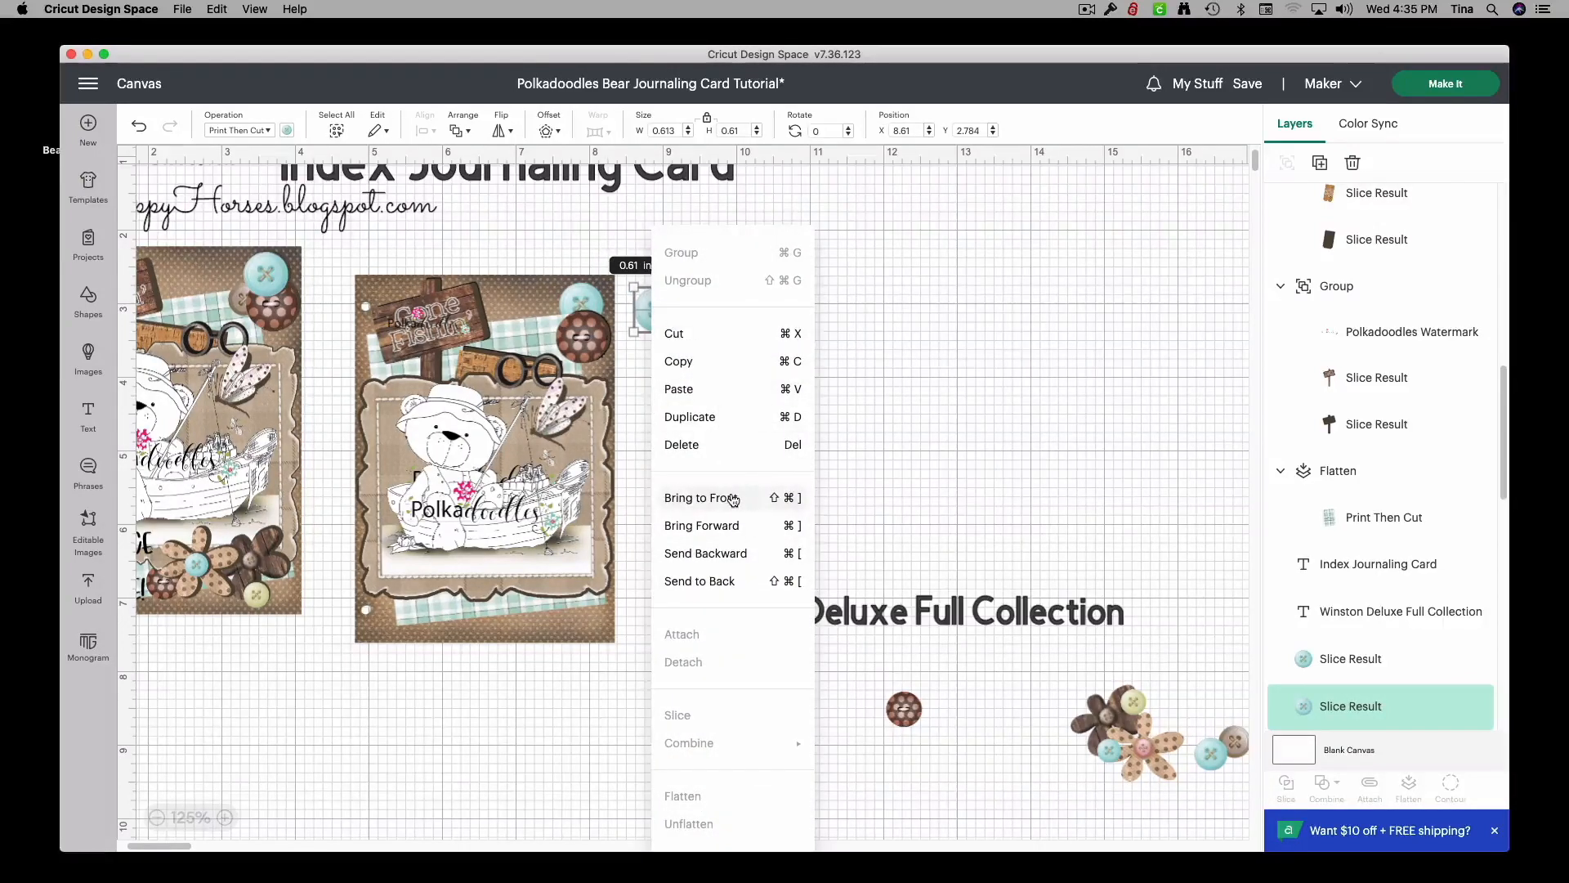
pyautogui.click(740, 497)
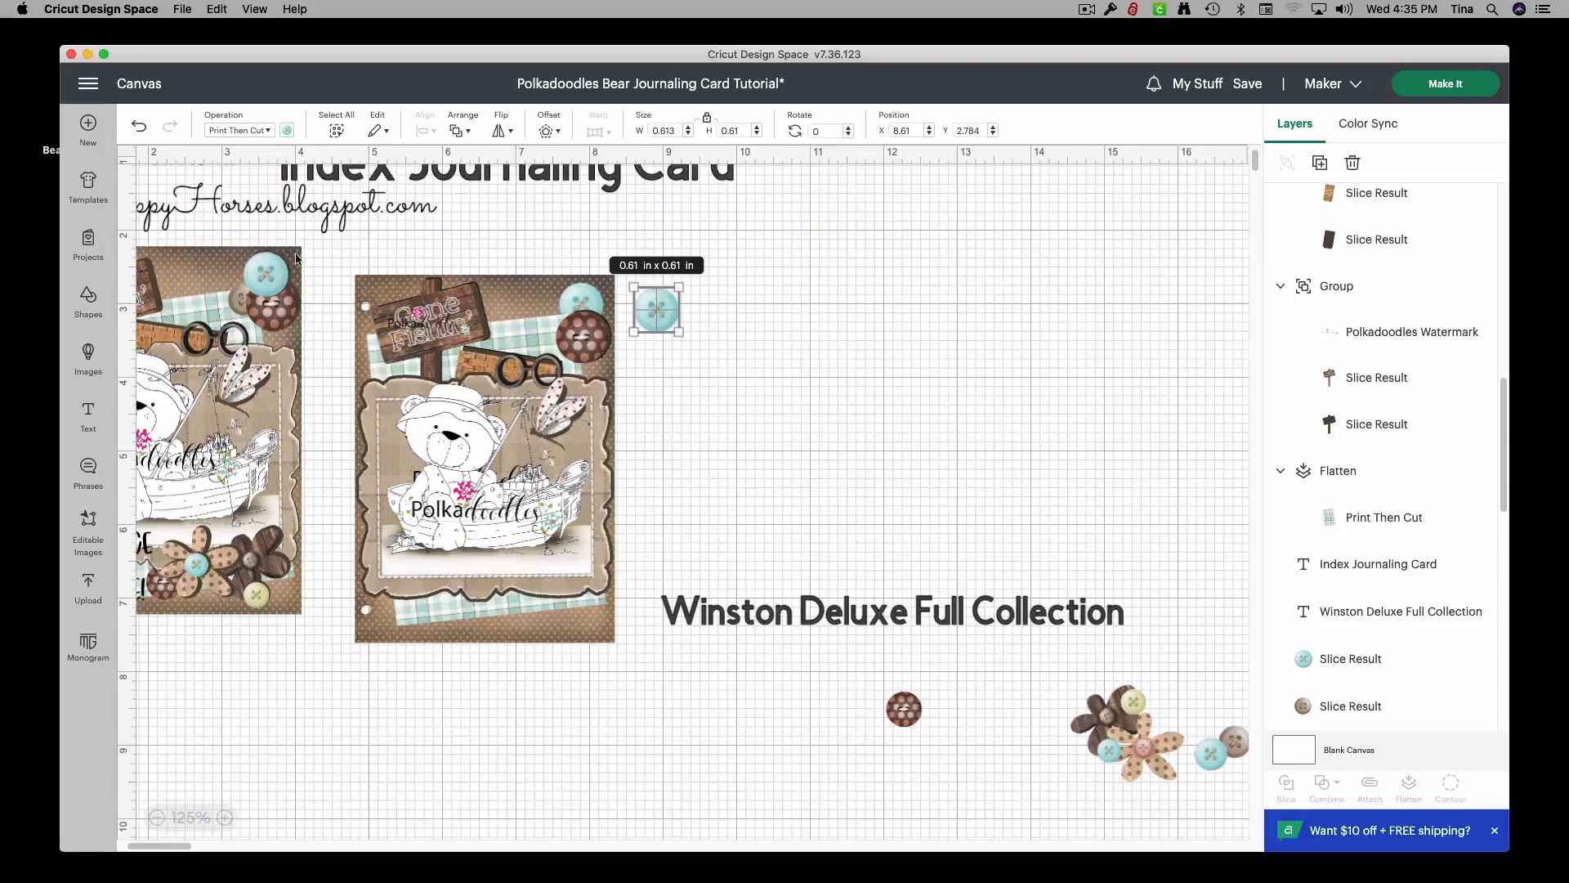
# Step: Duplicate the teal button and change the copy's operation to Basic Cut
pyautogui.rightClick(661, 320)
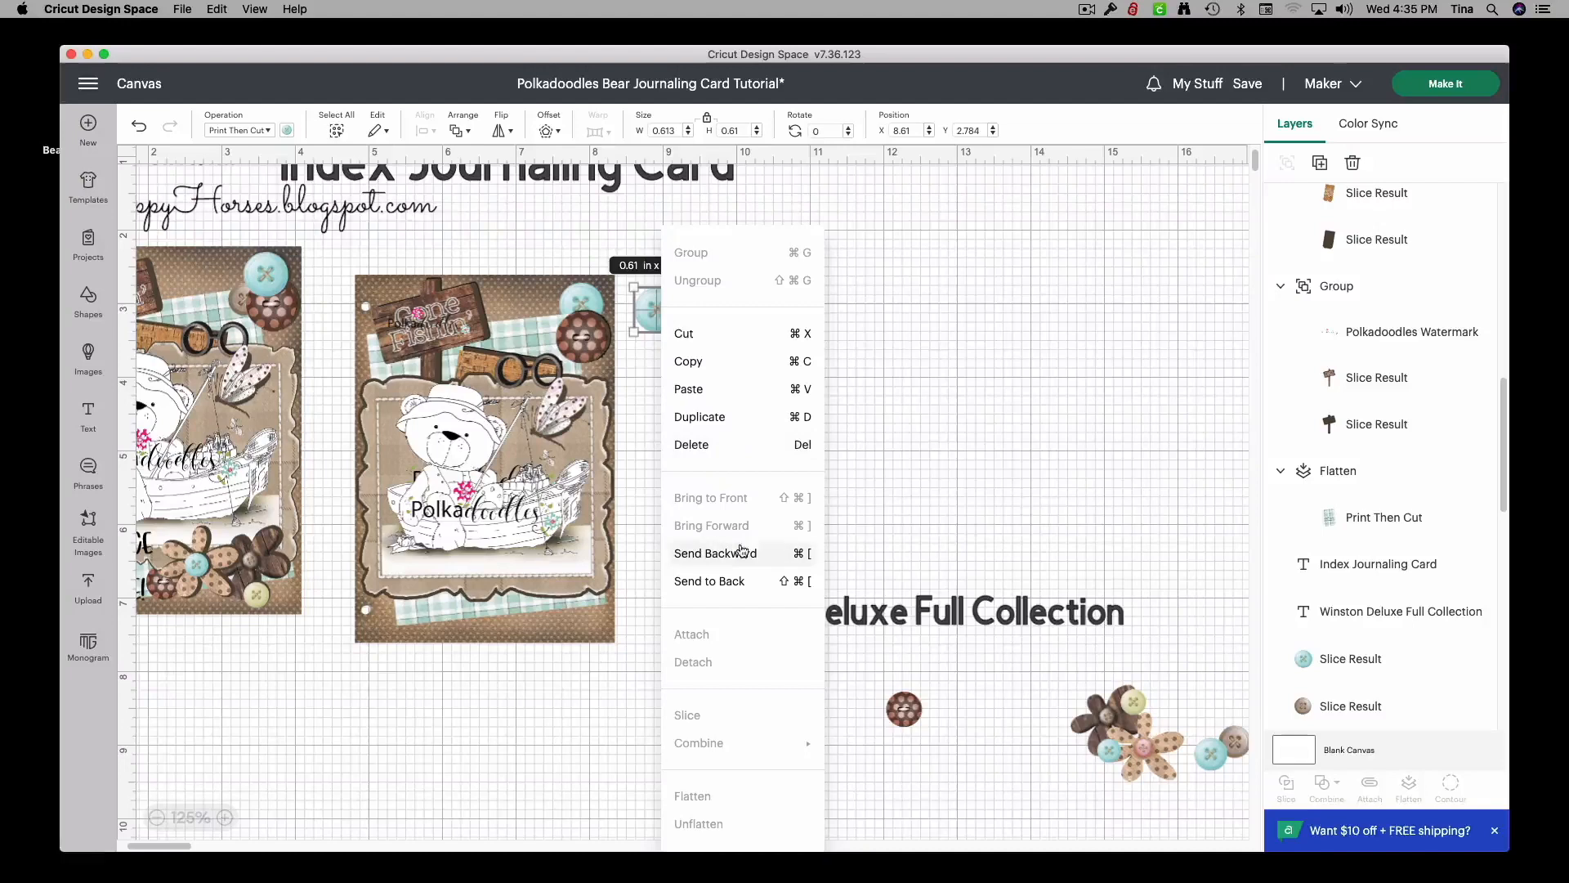
pyautogui.click(702, 417)
pyautogui.click(249, 130)
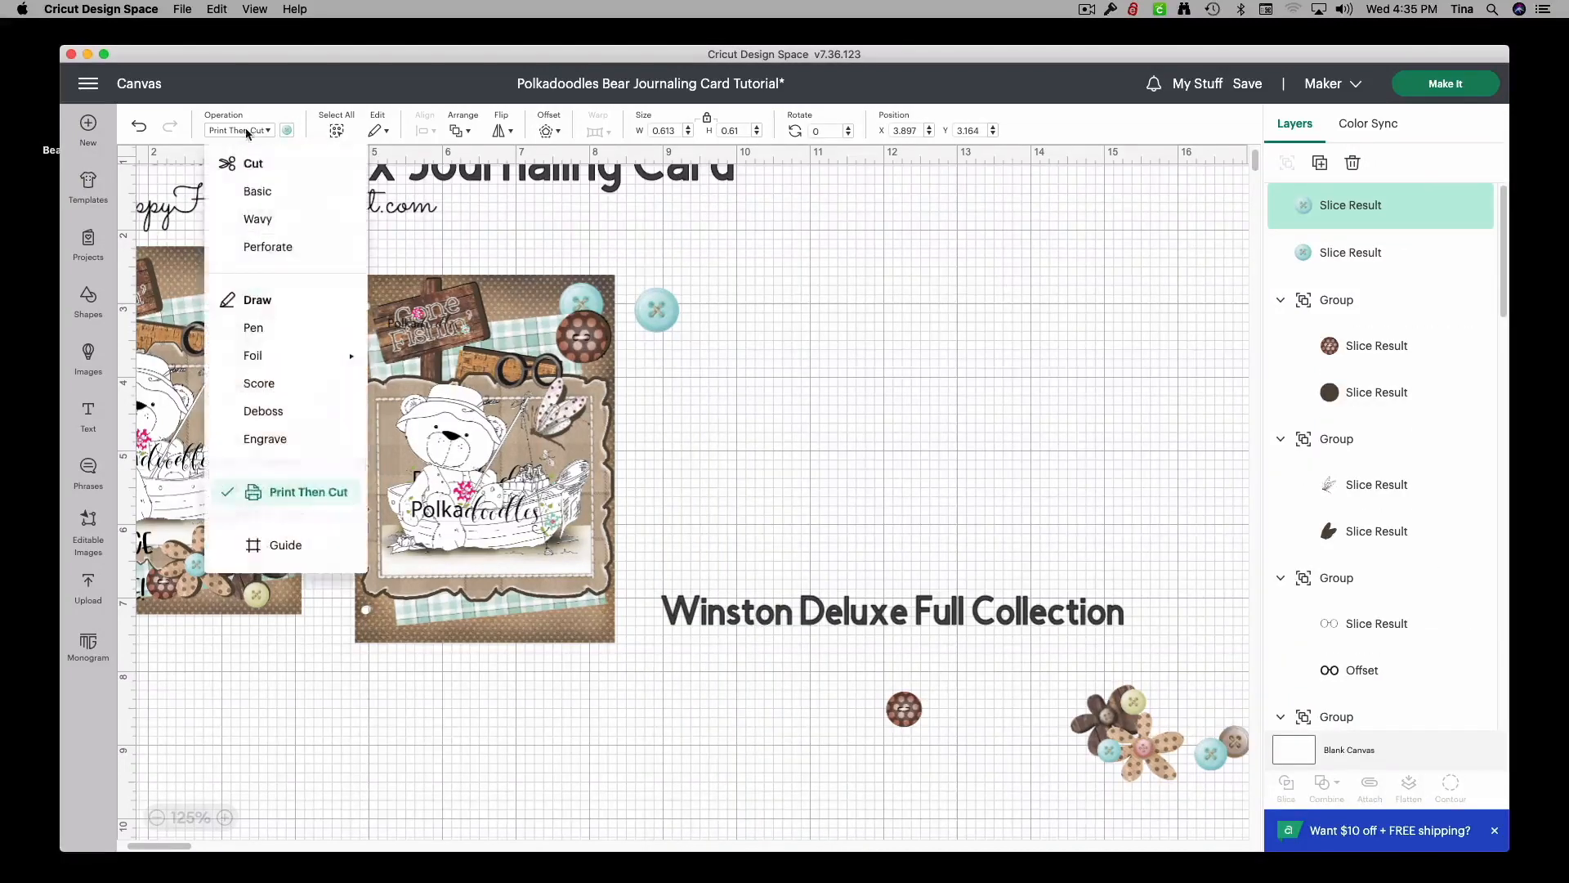
pyautogui.click(258, 192)
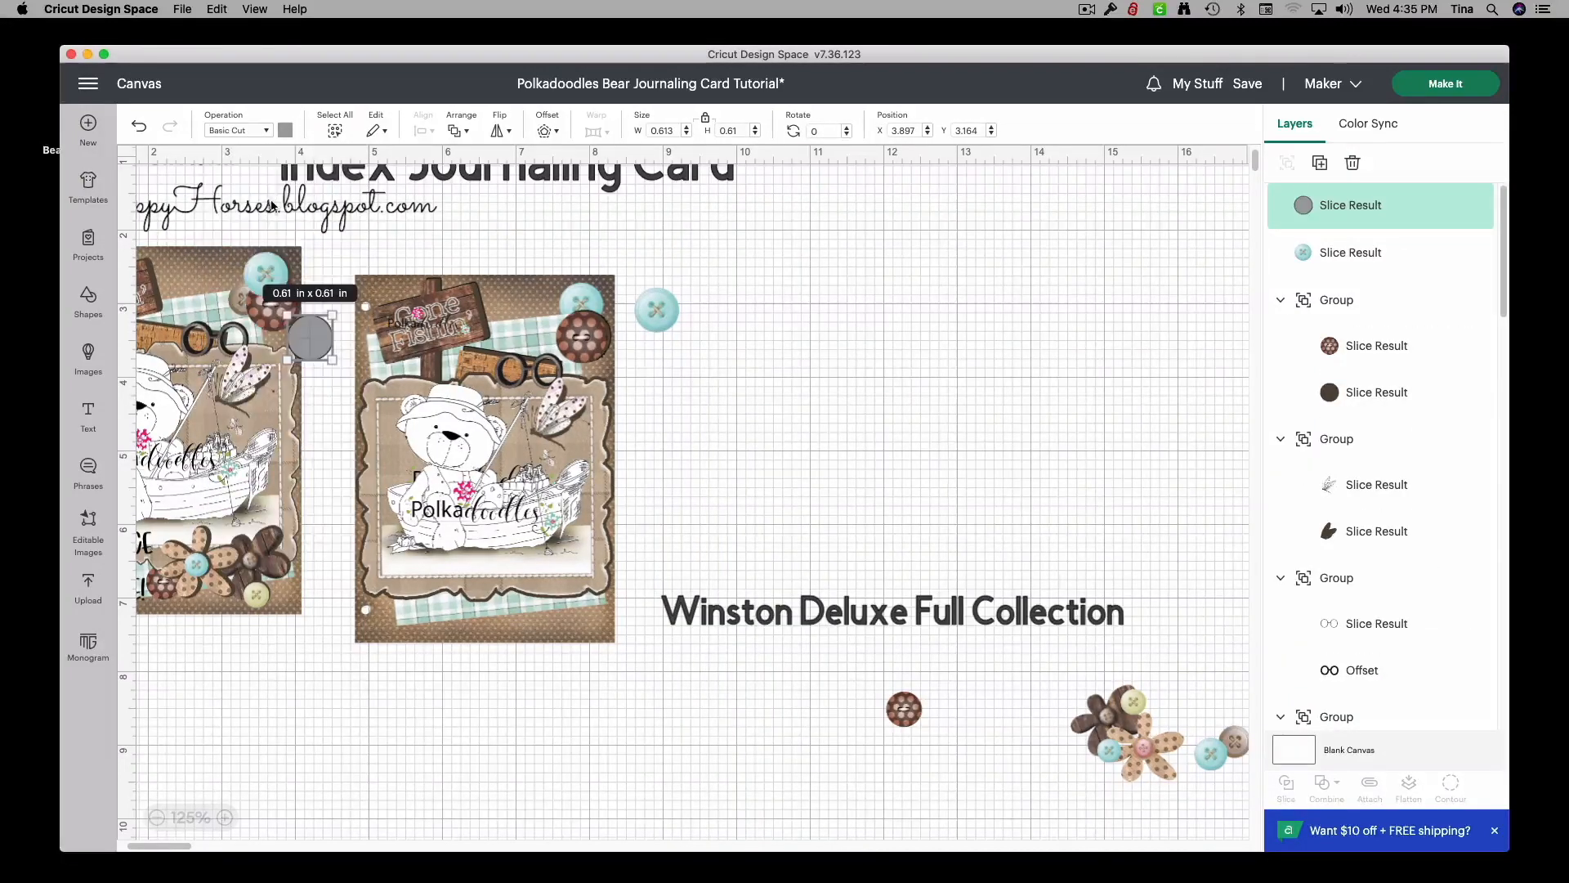
# Step: Move the gray circle over the teal button and send it to the back, slightly offset as a shadow
pyautogui.moveTo(310, 344); pyautogui.dragTo(662, 319)
pyautogui.rightClick(662, 319)
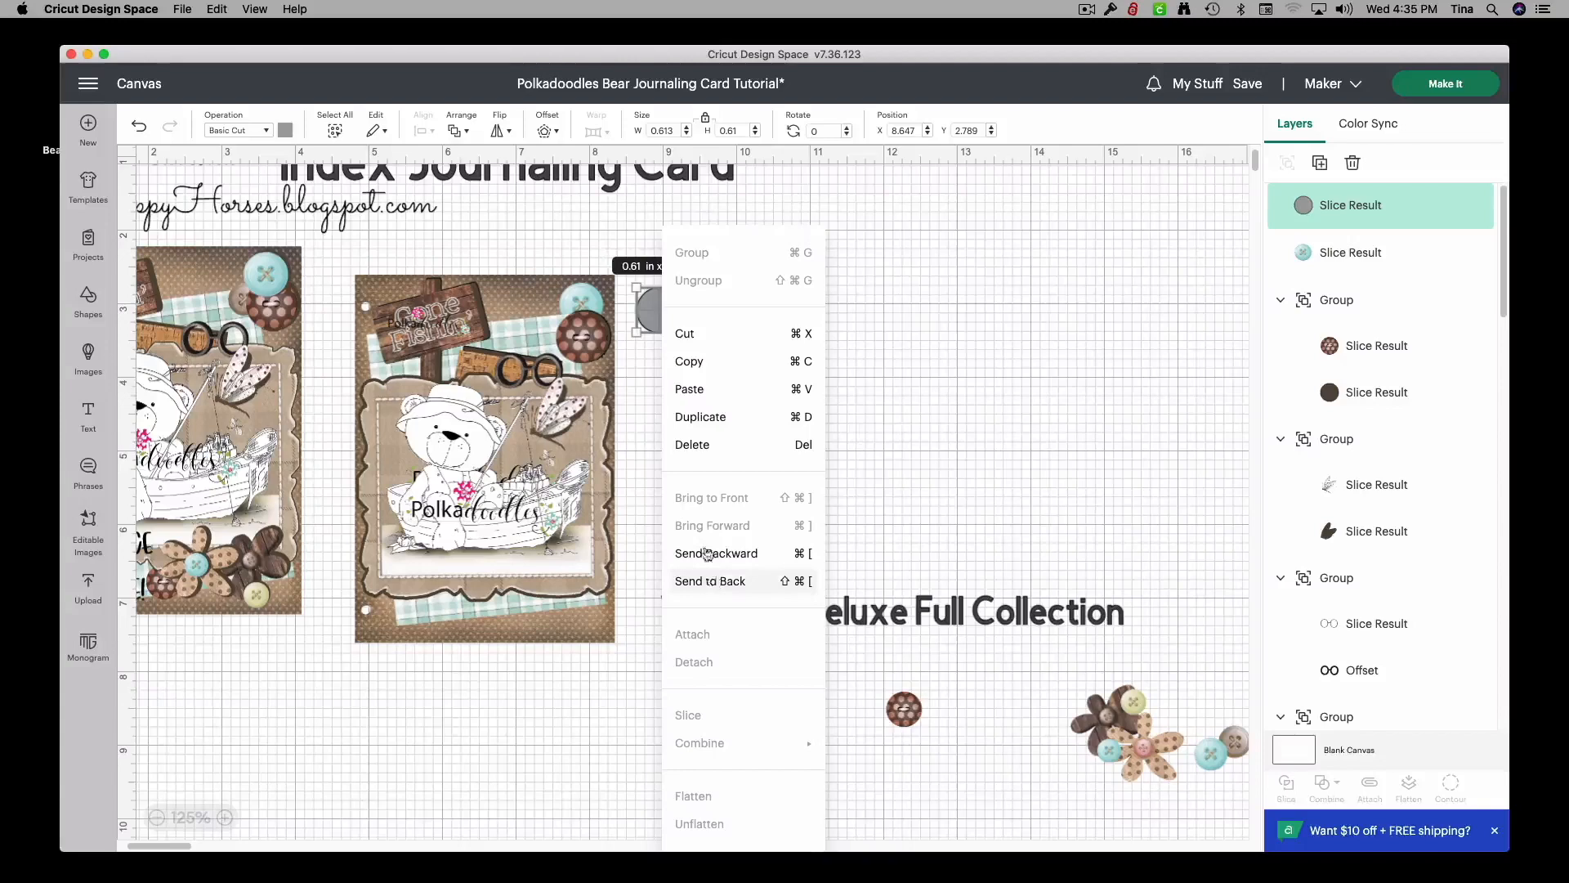
pyautogui.click(709, 581)
pyautogui.moveTo(661, 308); pyautogui.dragTo(661, 307)
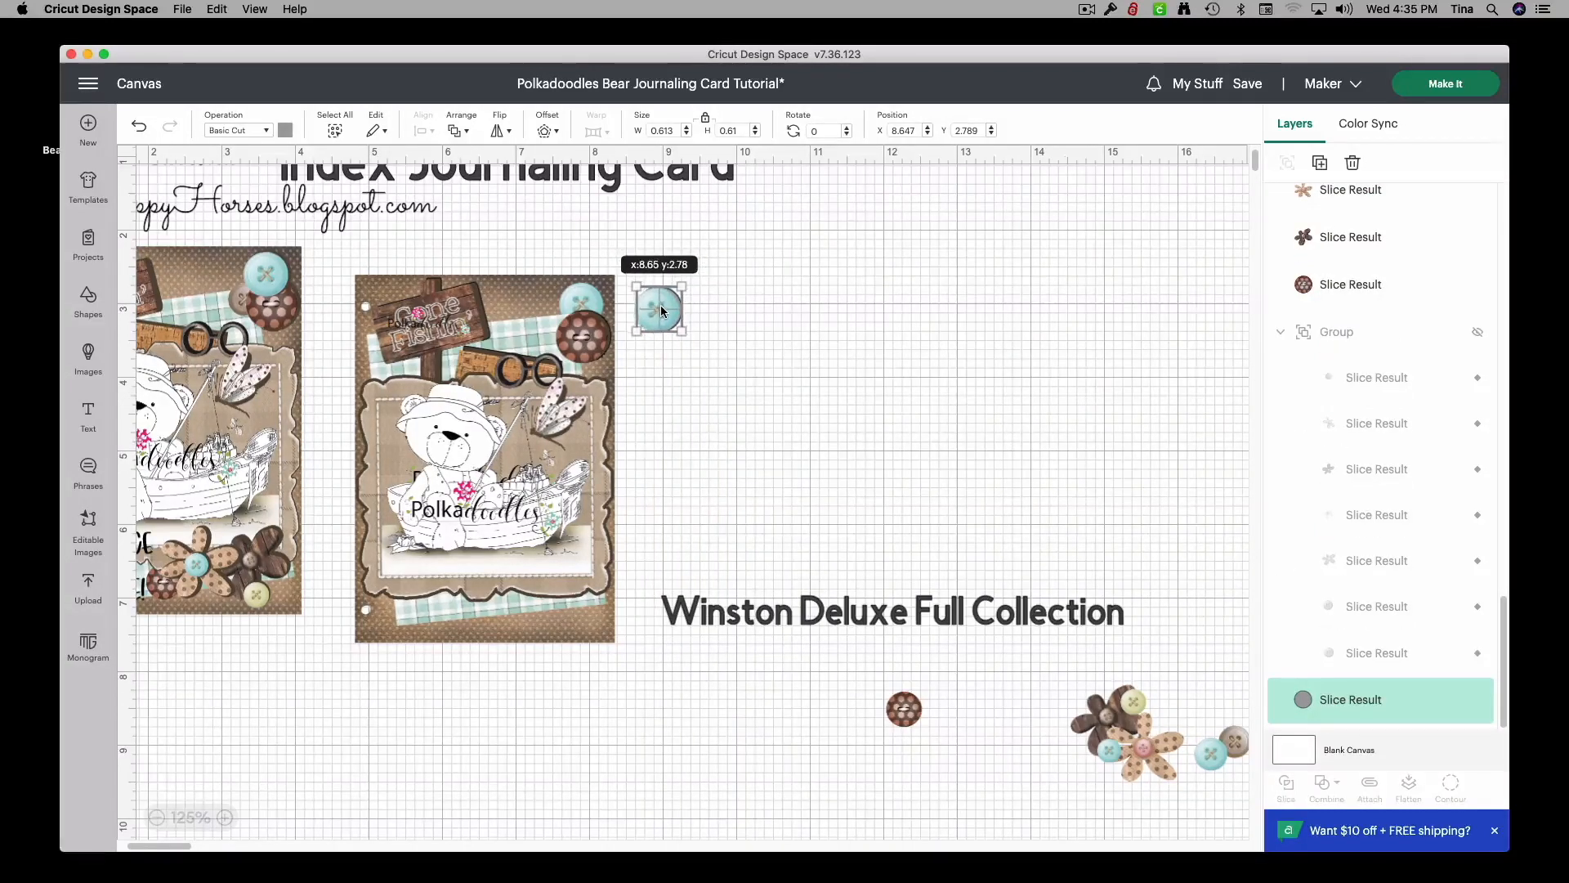
pyautogui.click(698, 356)
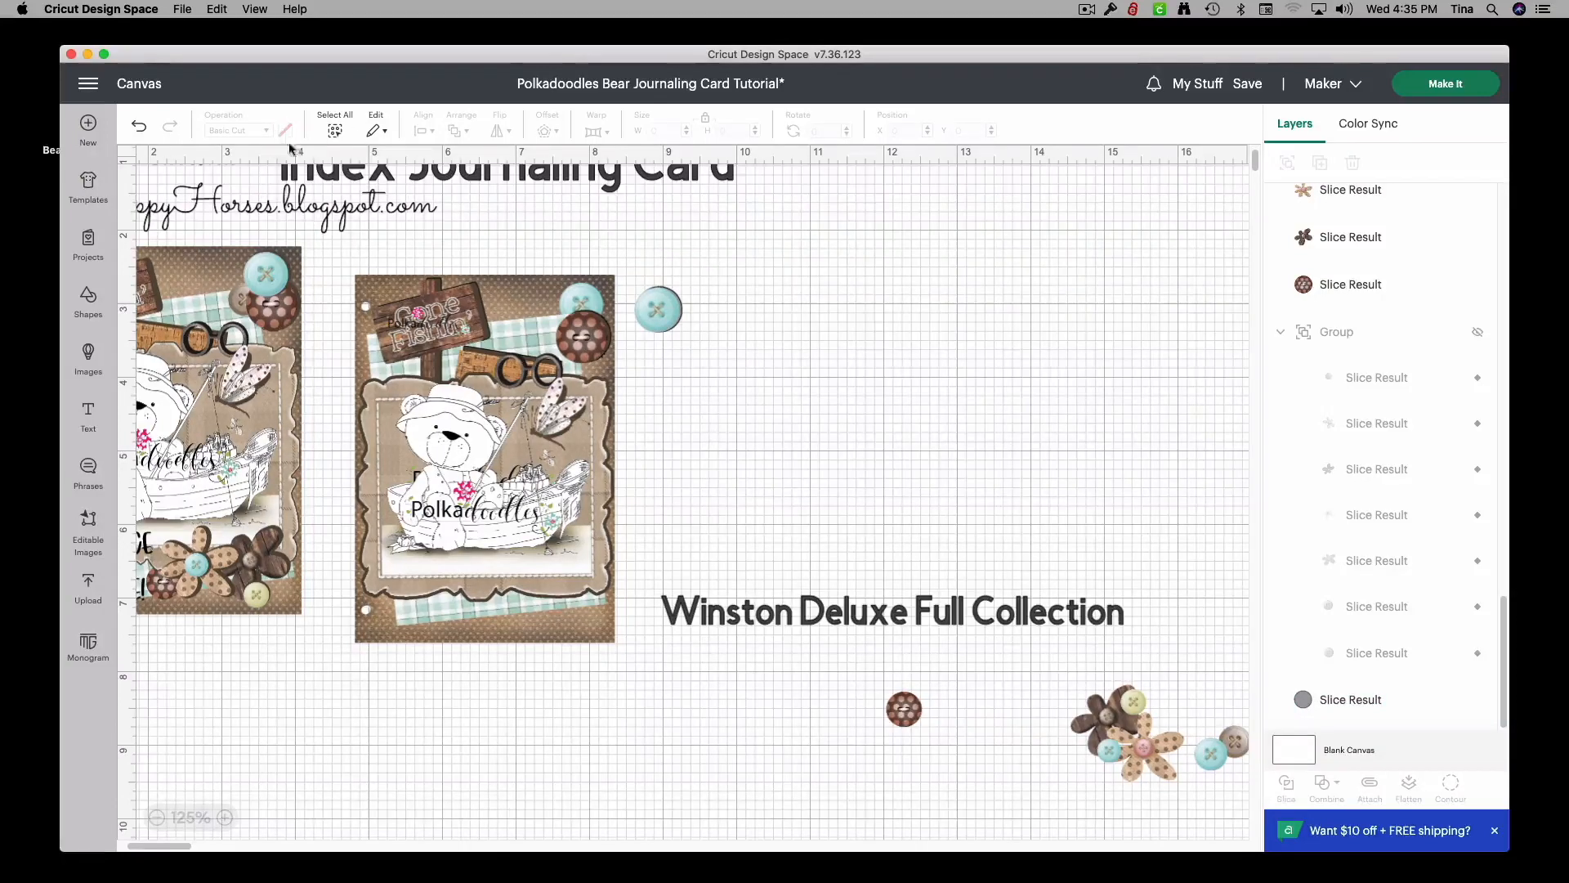
# Step: Recolor the teal button's gray shadow circle to dark brown
pyautogui.click(681, 315)
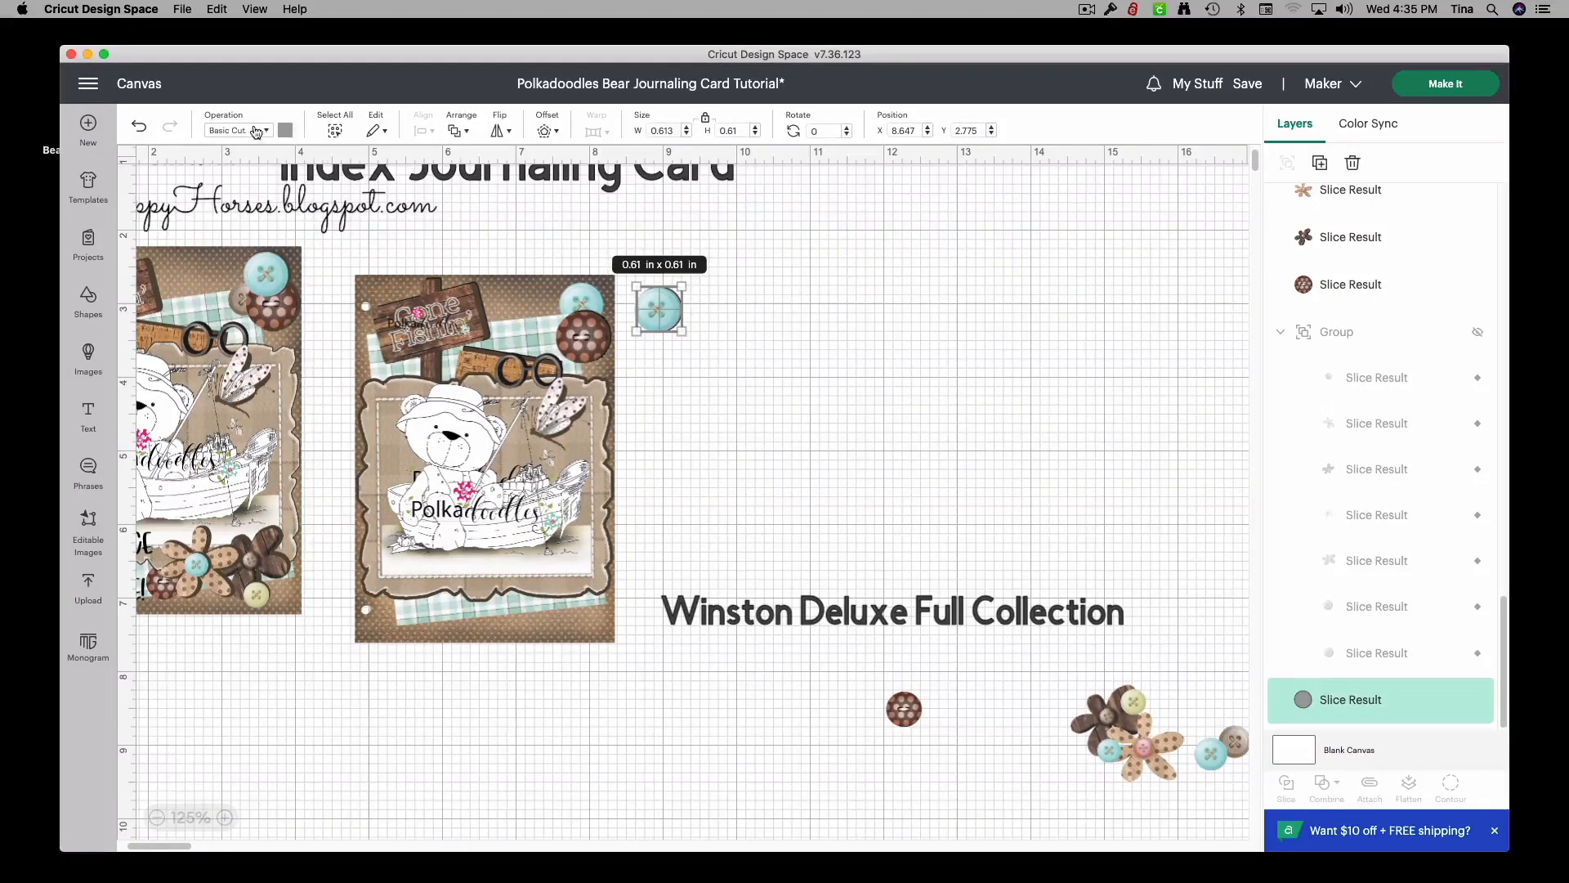
pyautogui.click(286, 129)
pyautogui.click(322, 200)
# Step: Group the teal button with its shadow and place it in the card's upper right corner above the brown button
pyautogui.moveTo(737, 408); pyautogui.dragTo(644, 280)
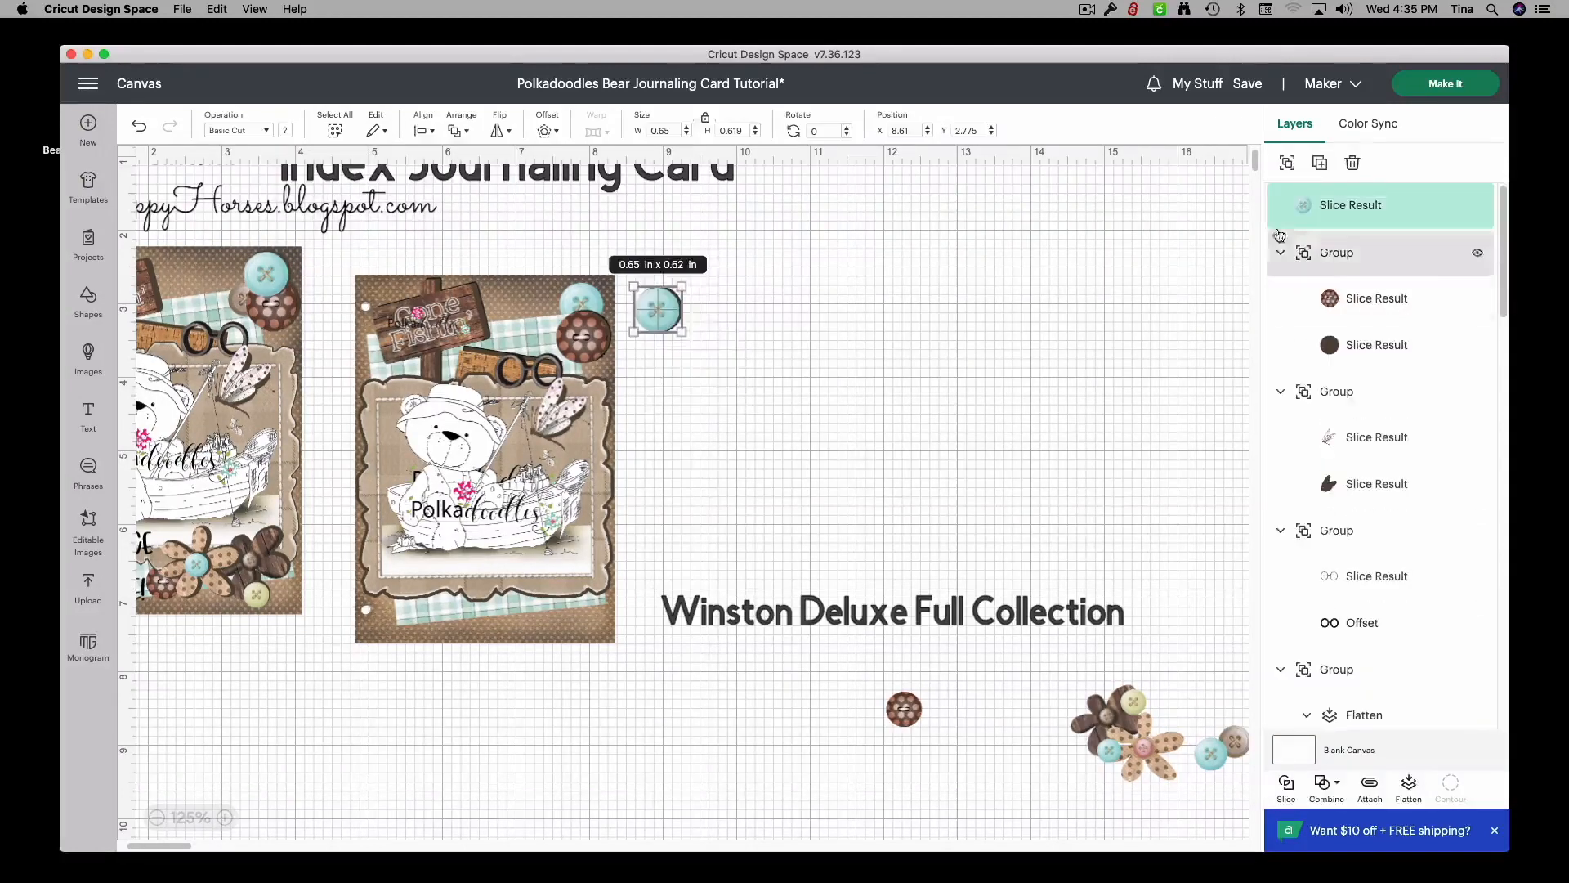
pyautogui.click(1286, 162)
pyautogui.moveTo(659, 314); pyautogui.dragTo(584, 313)
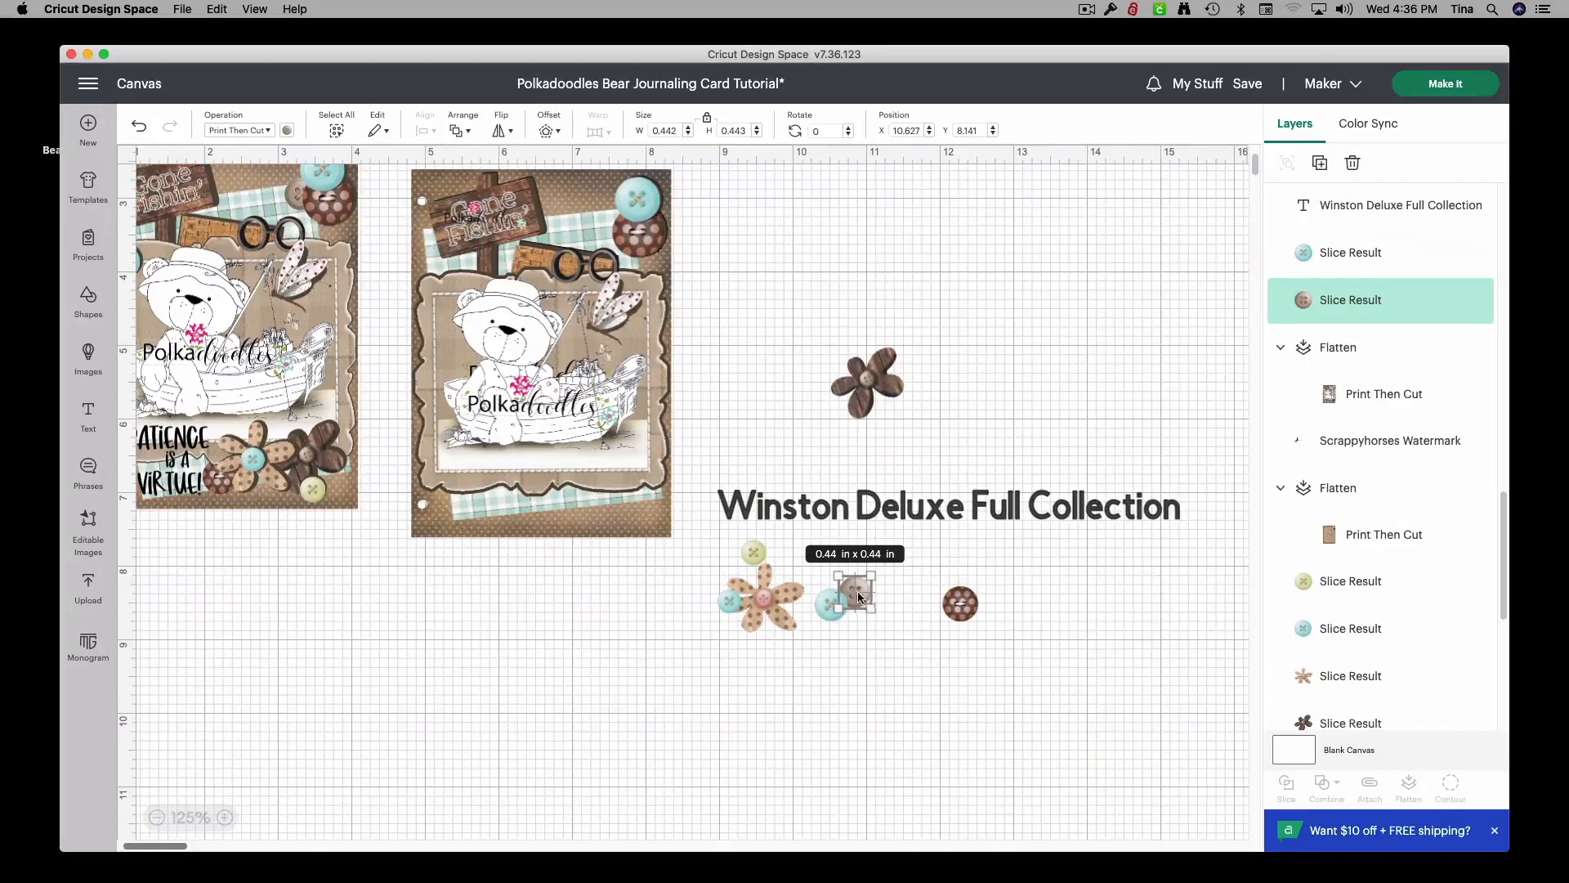
# Step: Bring the small taupe button to the front and place it on the card beside the large teal button
pyautogui.moveTo(858, 596); pyautogui.dragTo(714, 219)
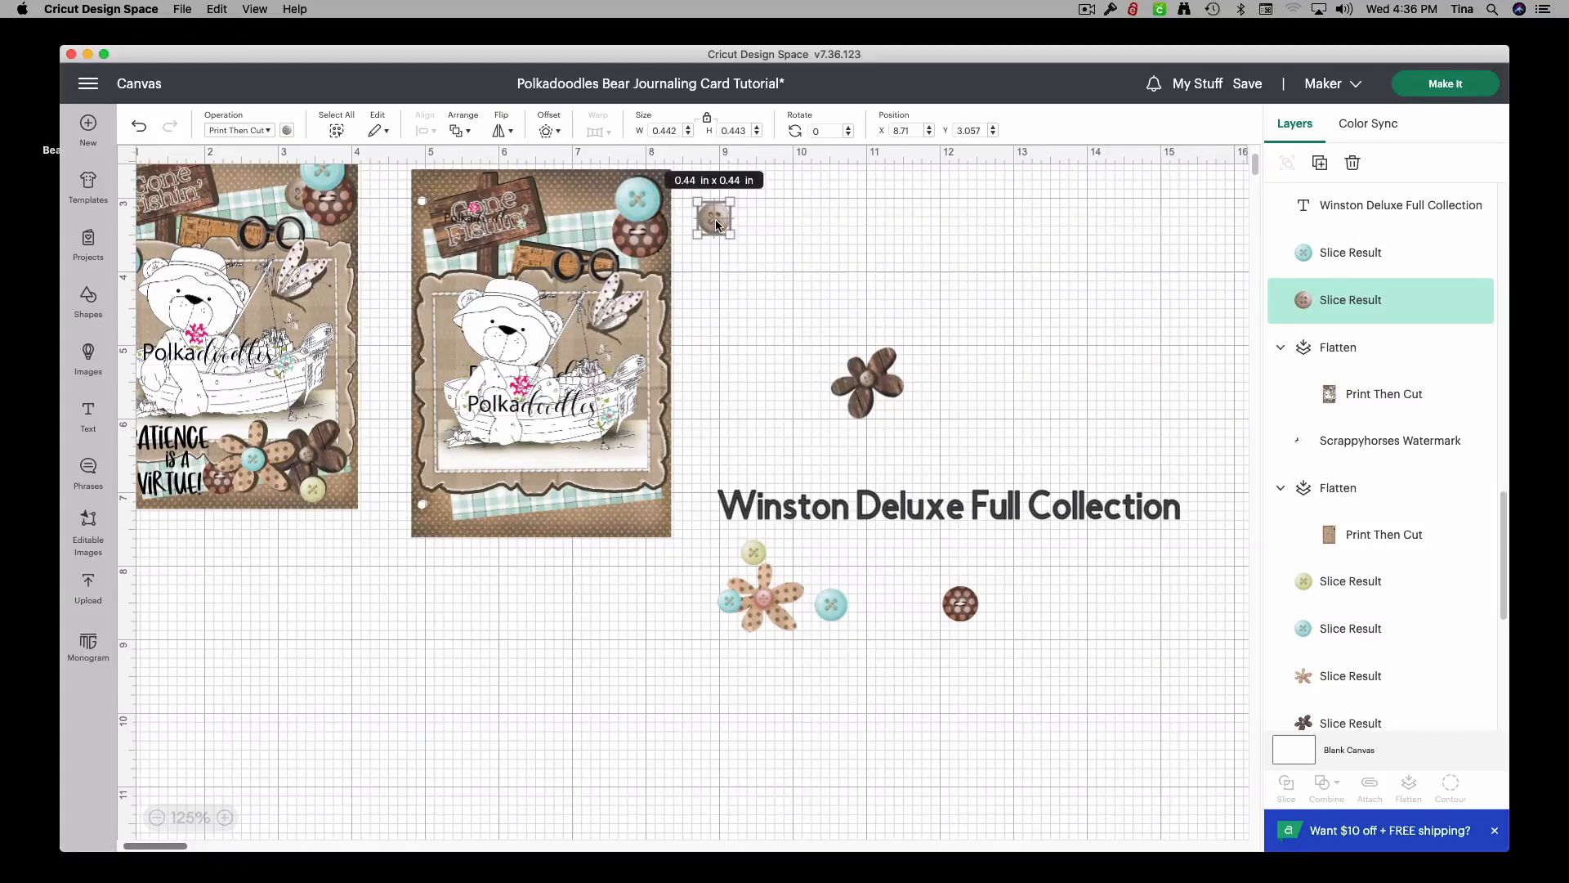
pyautogui.rightClick(714, 219)
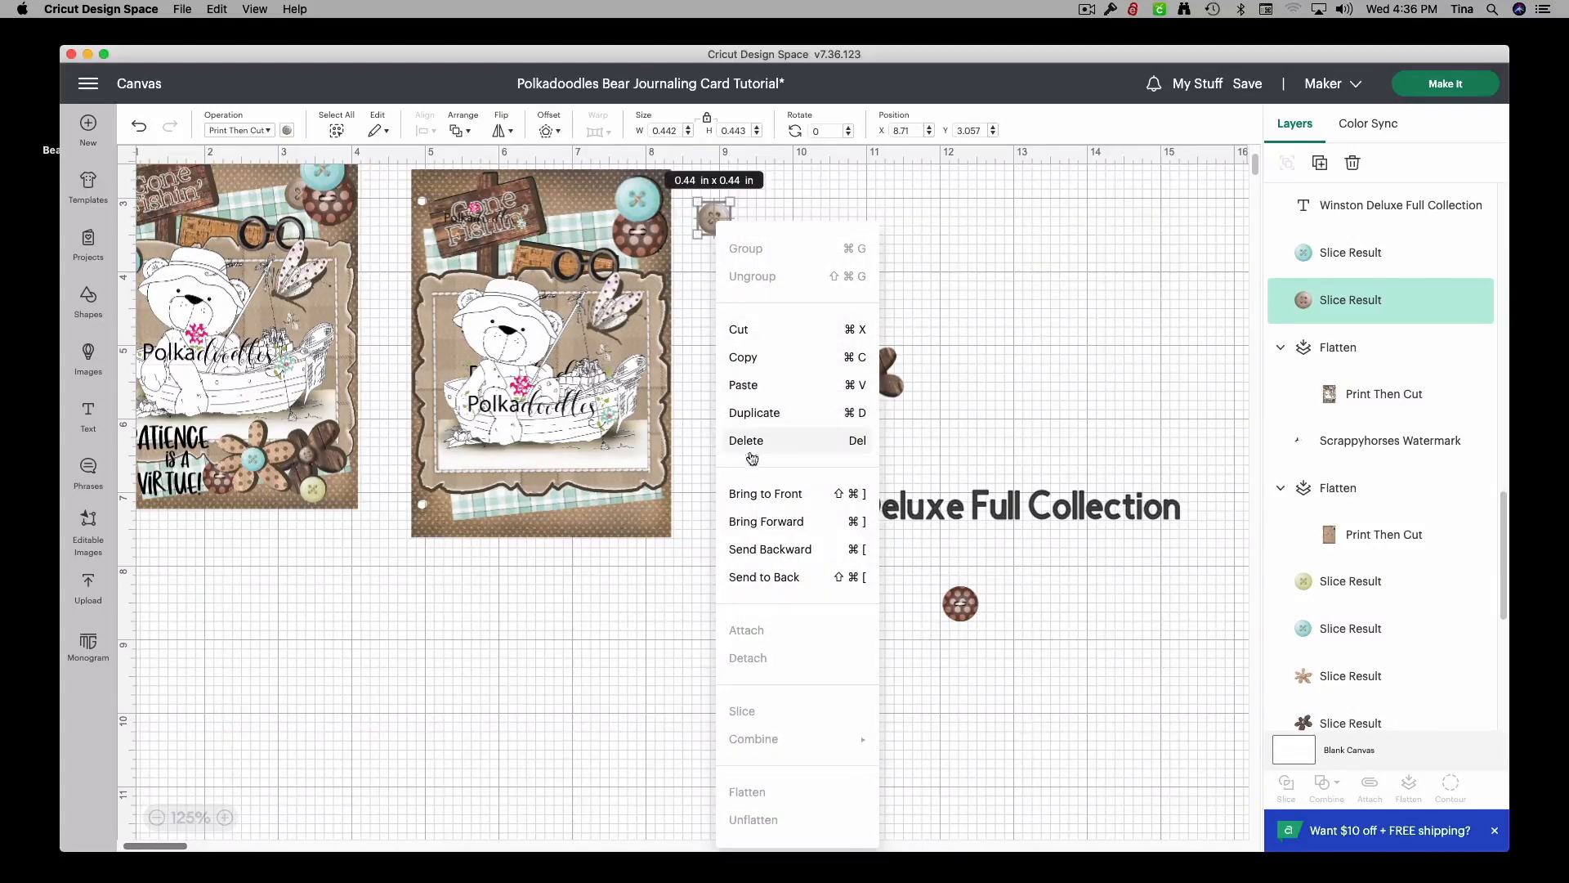
pyautogui.click(753, 496)
pyautogui.moveTo(716, 224); pyautogui.dragTo(612, 222)
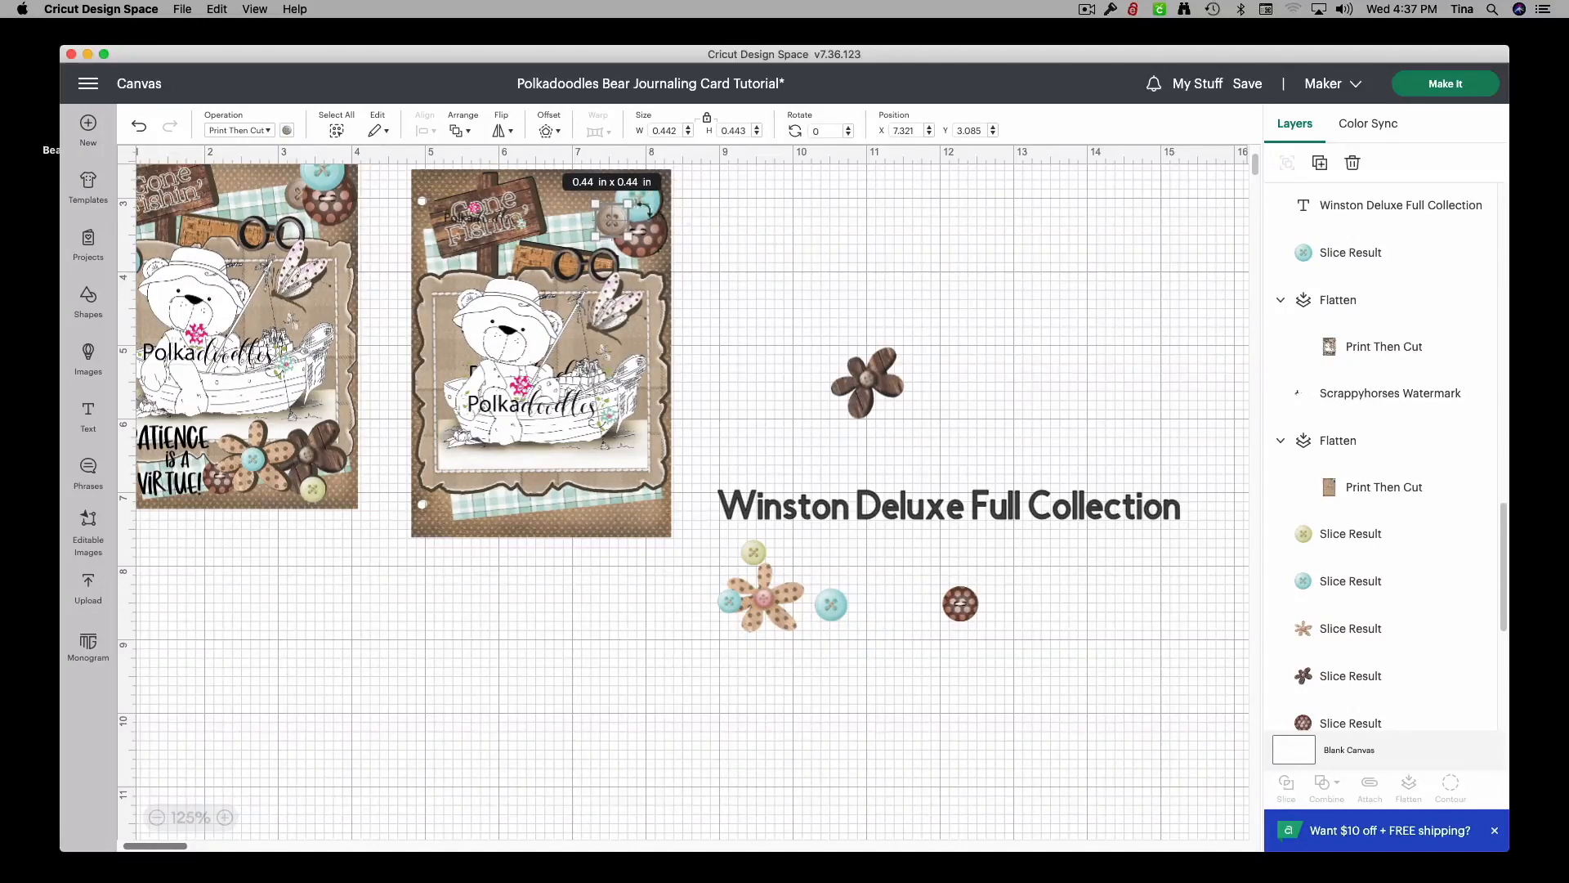
# Step: Reorder the taupe button's layer so it sits beneath the teal and brown button groups
pyautogui.scroll(10, 1340, 278)
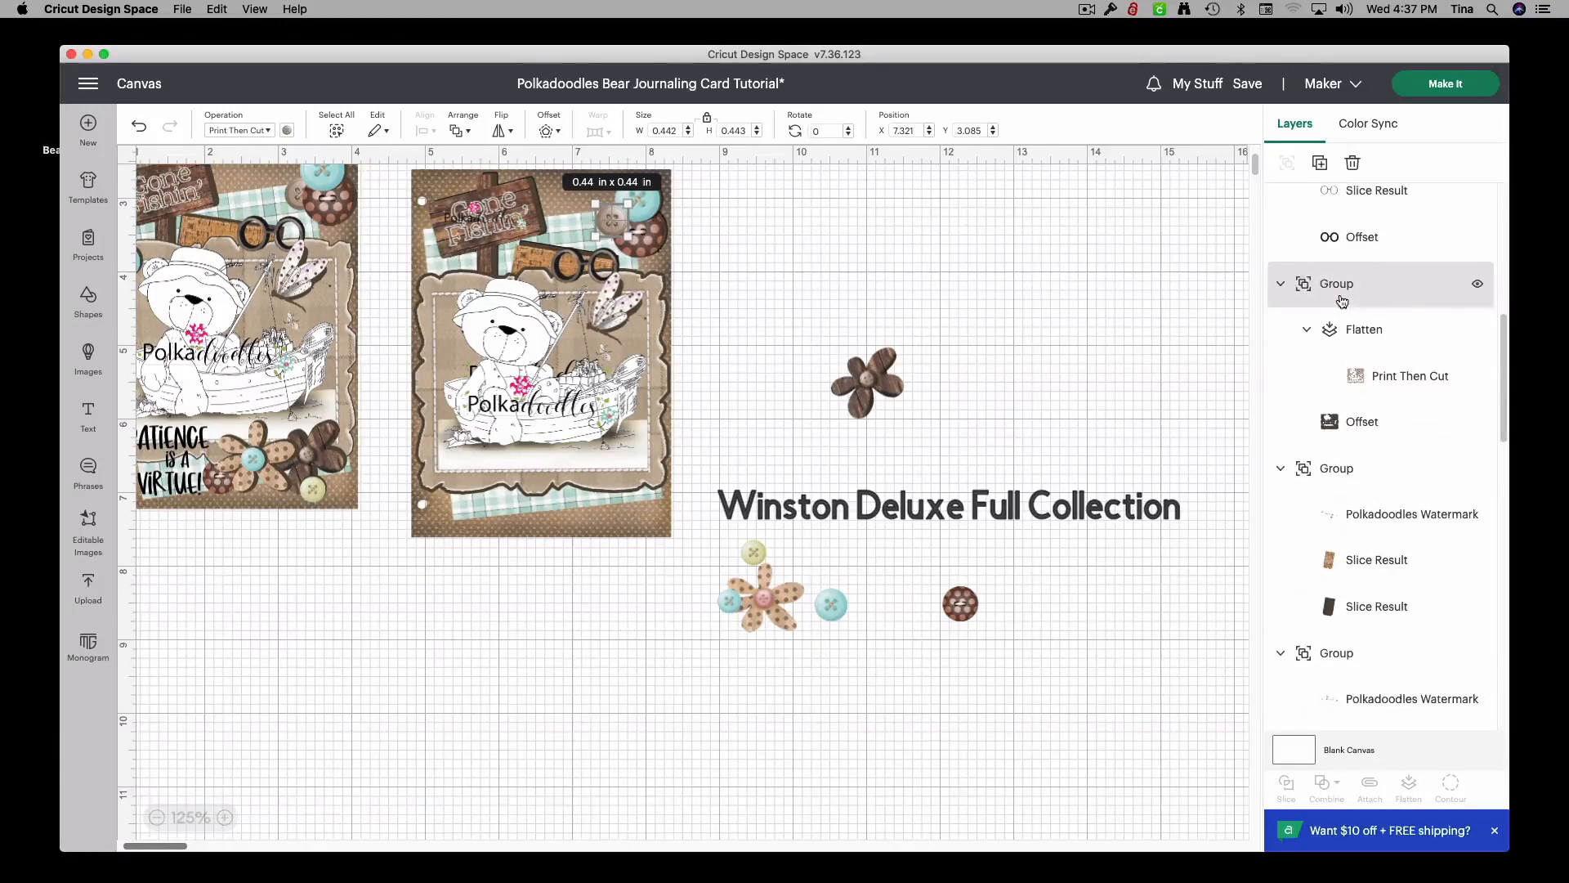
pyautogui.moveTo(1338, 210); pyautogui.dragTo(1357, 482)
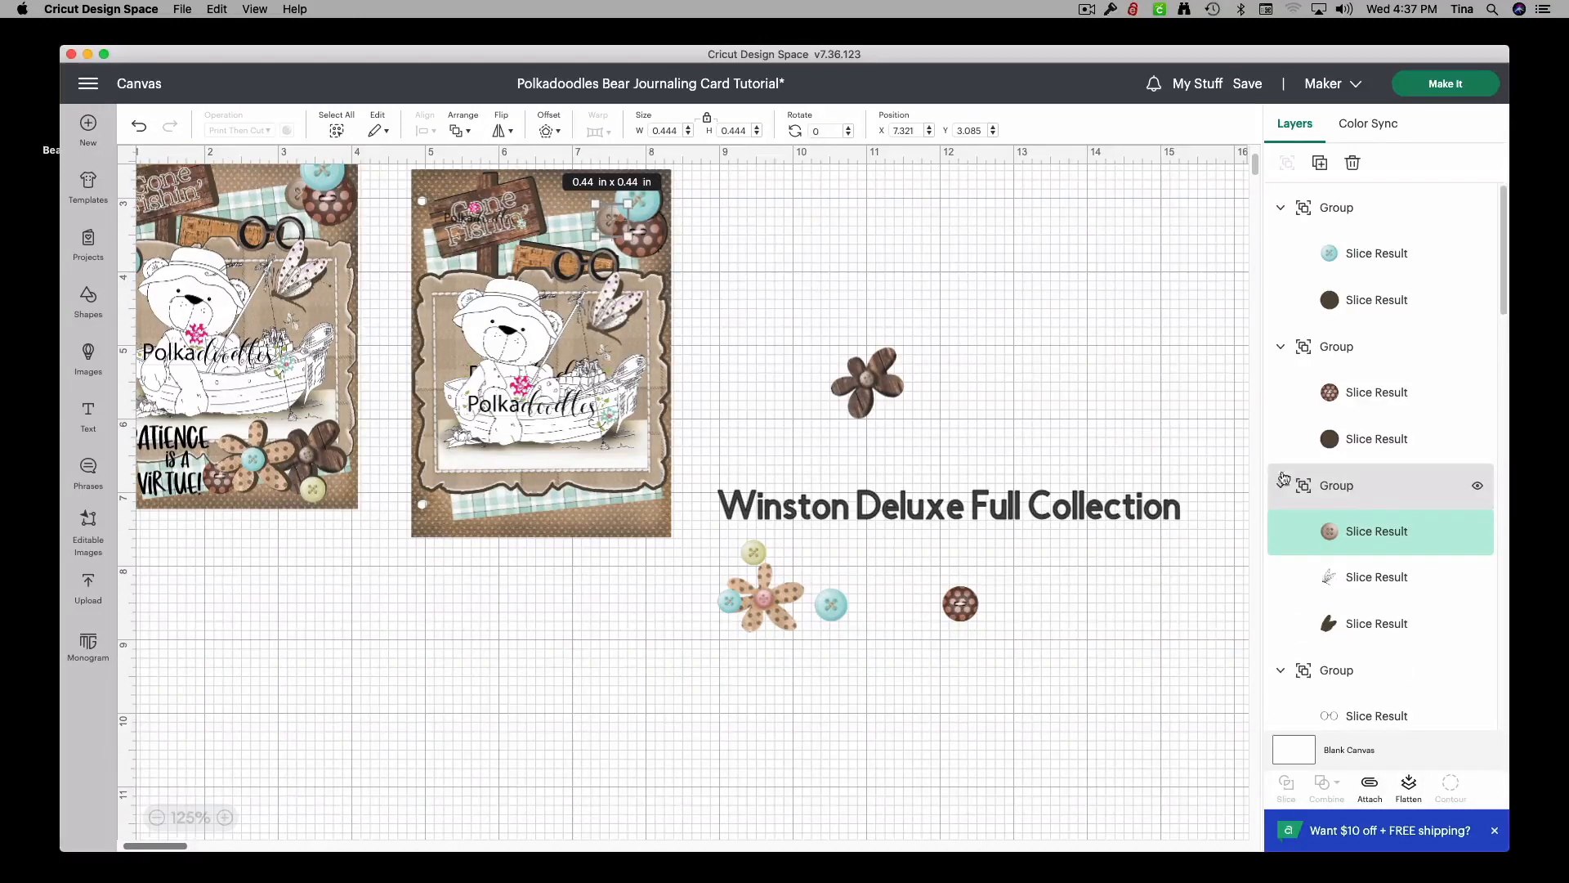
pyautogui.click(828, 274)
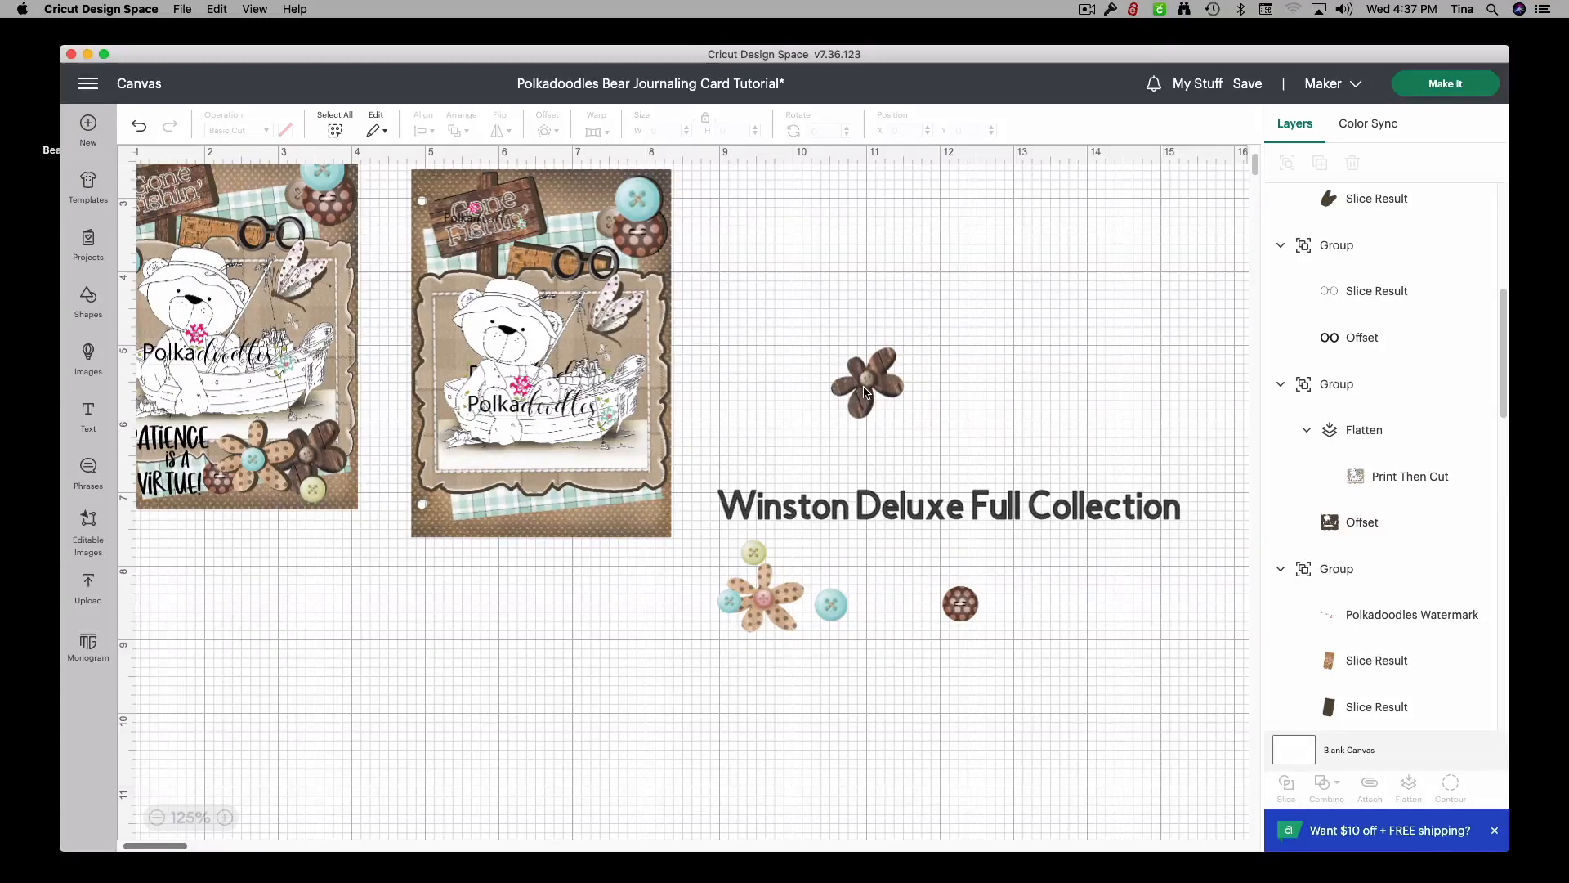
# Step: Bring the dark brown wood-grain flower to the front and place it in the card's lower right corner
pyautogui.moveTo(862, 393); pyautogui.dragTo(775, 462)
pyautogui.rightClick(775, 461)
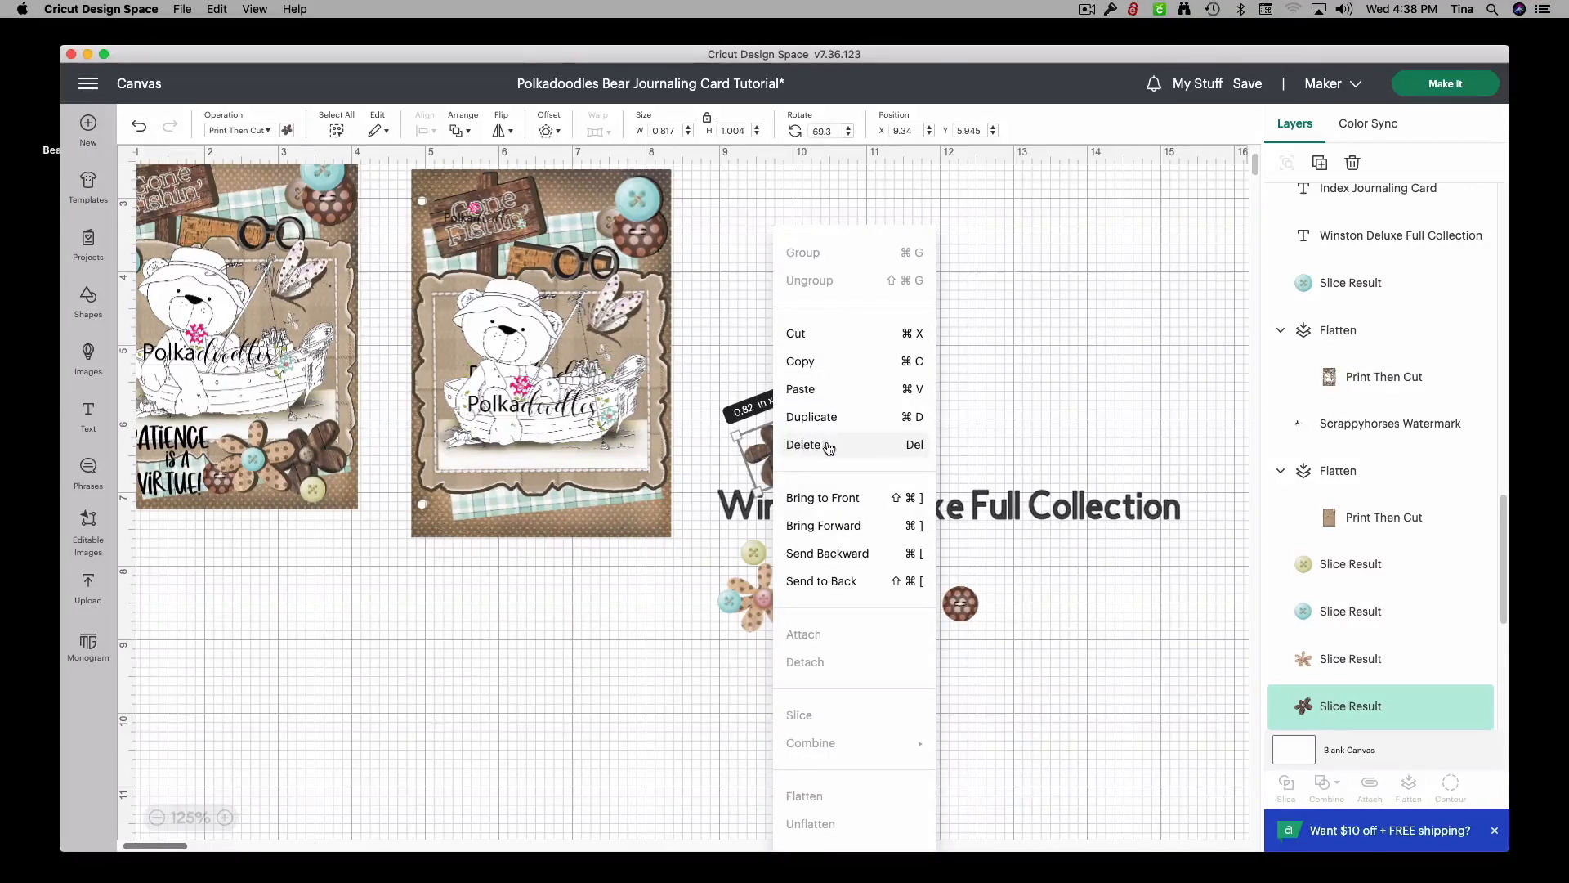
pyautogui.click(805, 498)
pyautogui.moveTo(780, 442); pyautogui.dragTo(628, 485)
pyautogui.moveTo(623, 480); pyautogui.dragTo(627, 482)
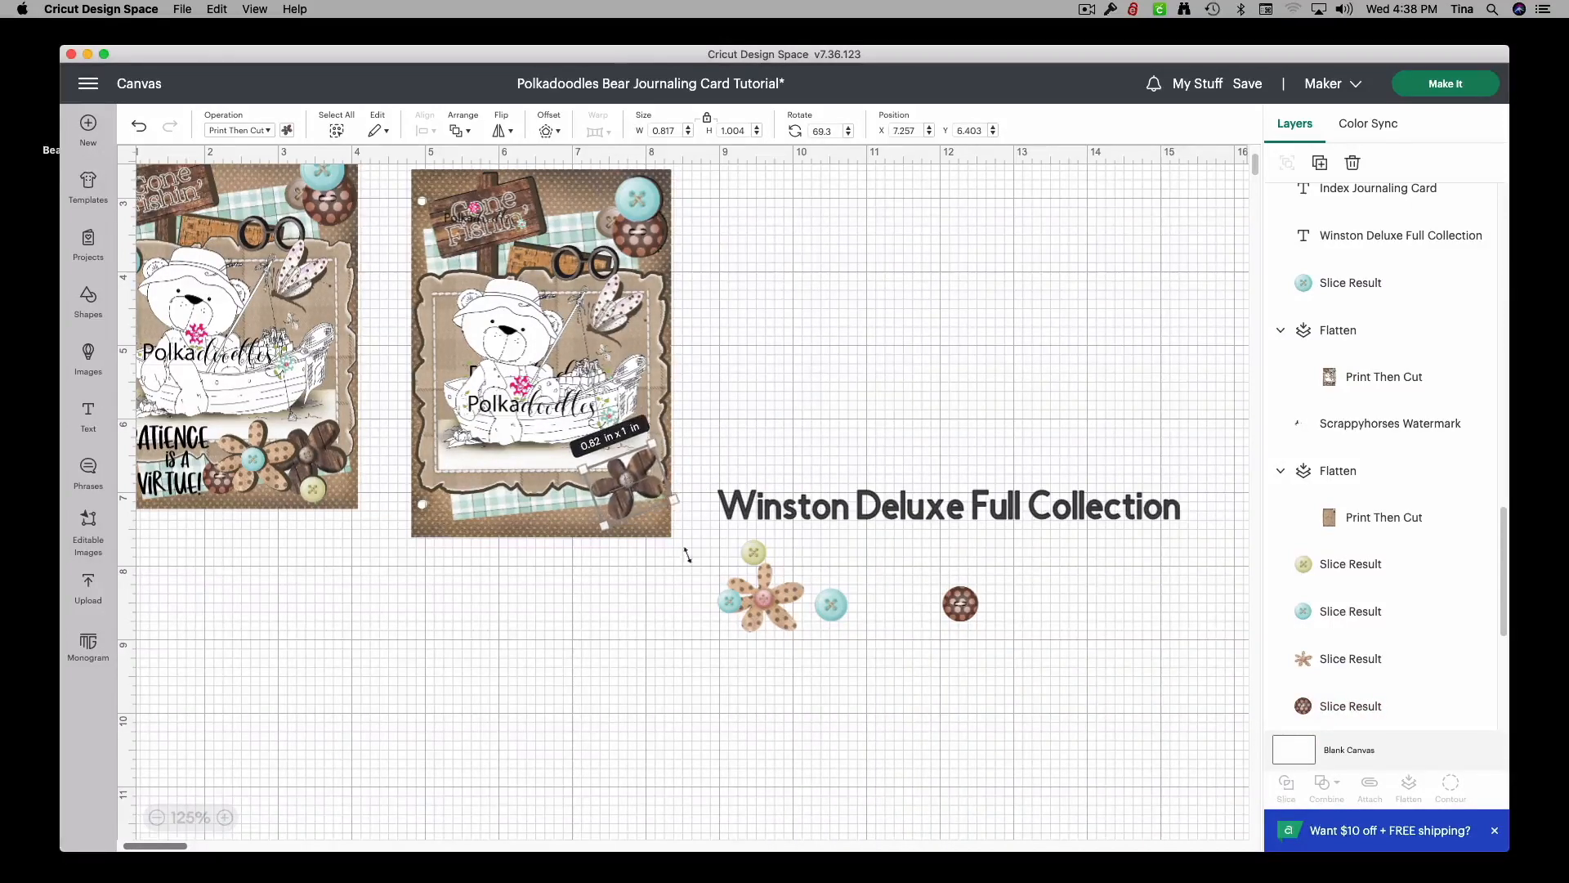
# Step: Bring the tan polka-dot flower to the front and place it just left of the dark brown flower, slightly overlapping it
pyautogui.moveTo(764, 601); pyautogui.dragTo(537, 582)
pyautogui.rightClick(537, 582)
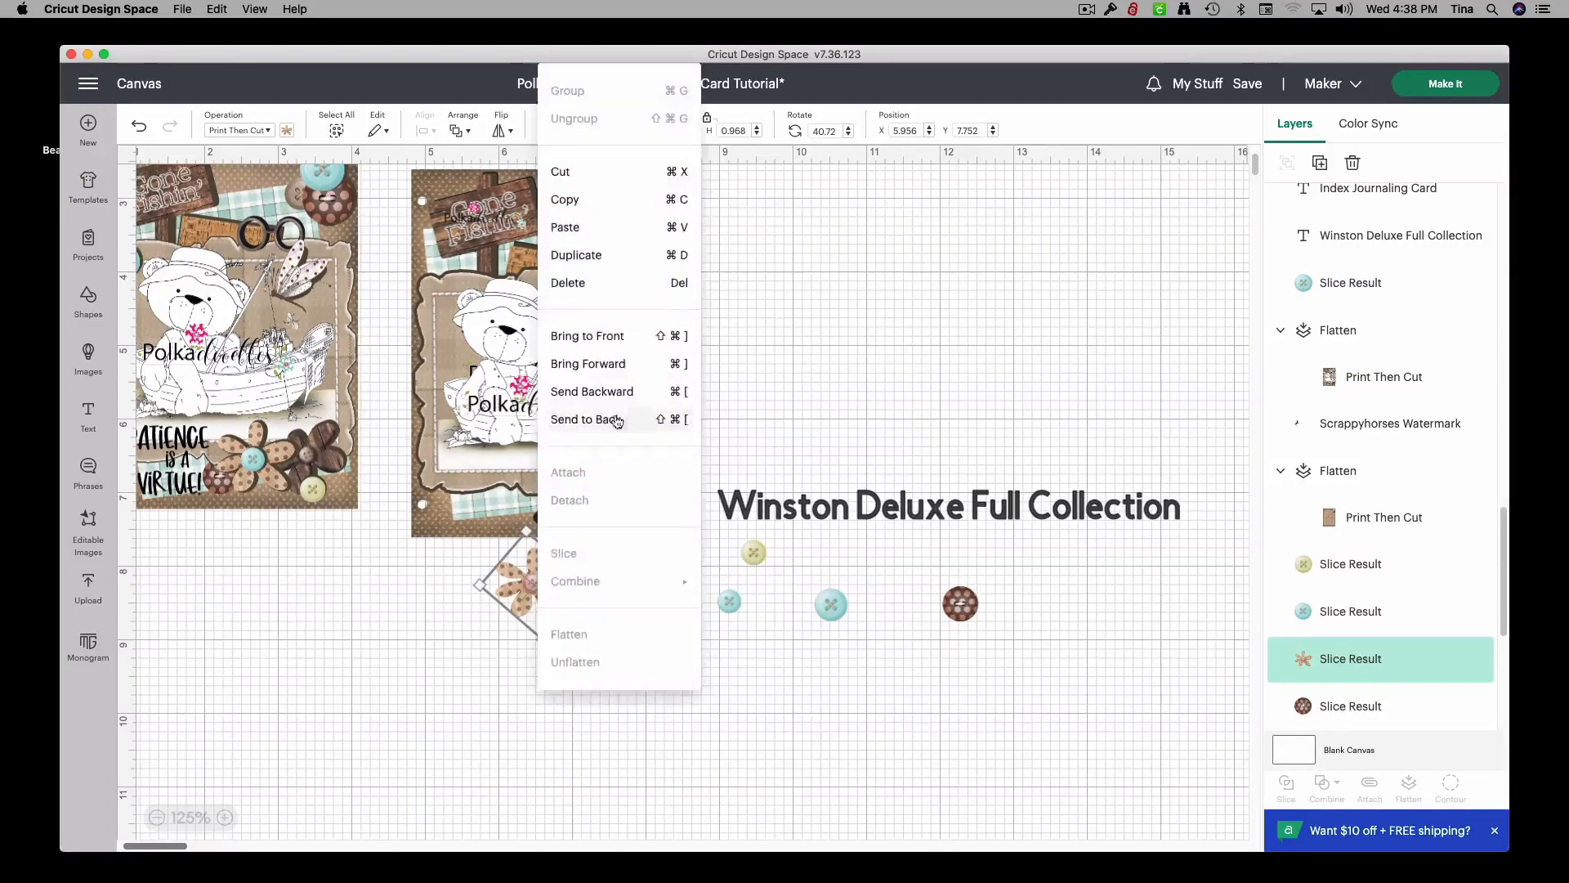
pyautogui.click(609, 362)
pyautogui.moveTo(547, 583); pyautogui.dragTo(654, 502)
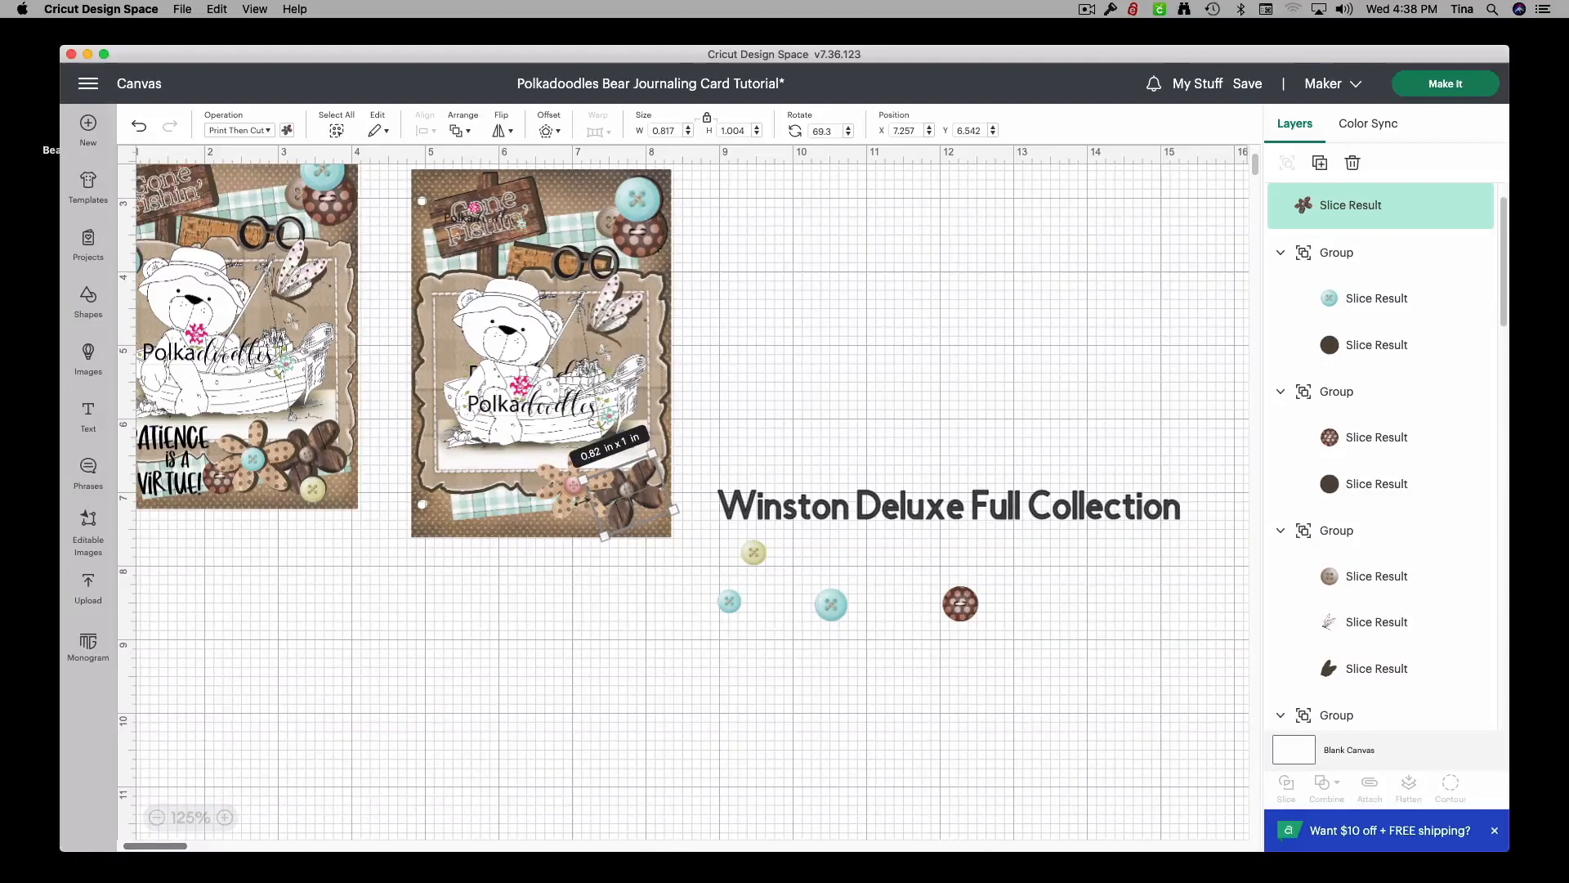
pyautogui.click(585, 624)
pyautogui.moveTo(575, 491); pyautogui.dragTo(581, 488)
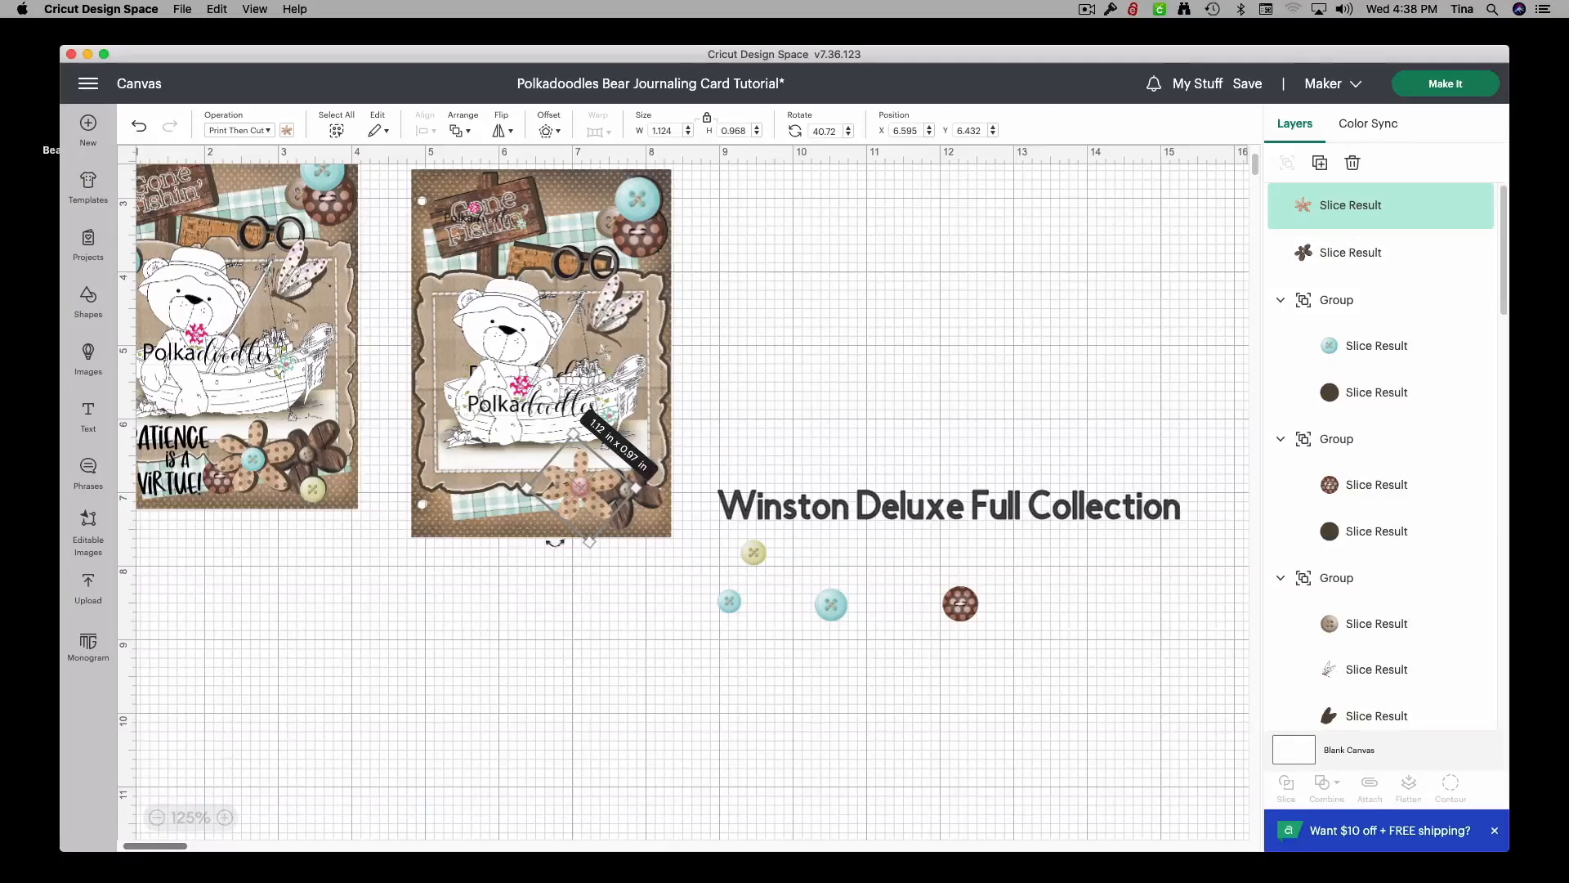
# Step: Bring the smallest teal button to the front and center it on the tan polka-dot flower
pyautogui.moveTo(723, 602); pyautogui.dragTo(654, 605)
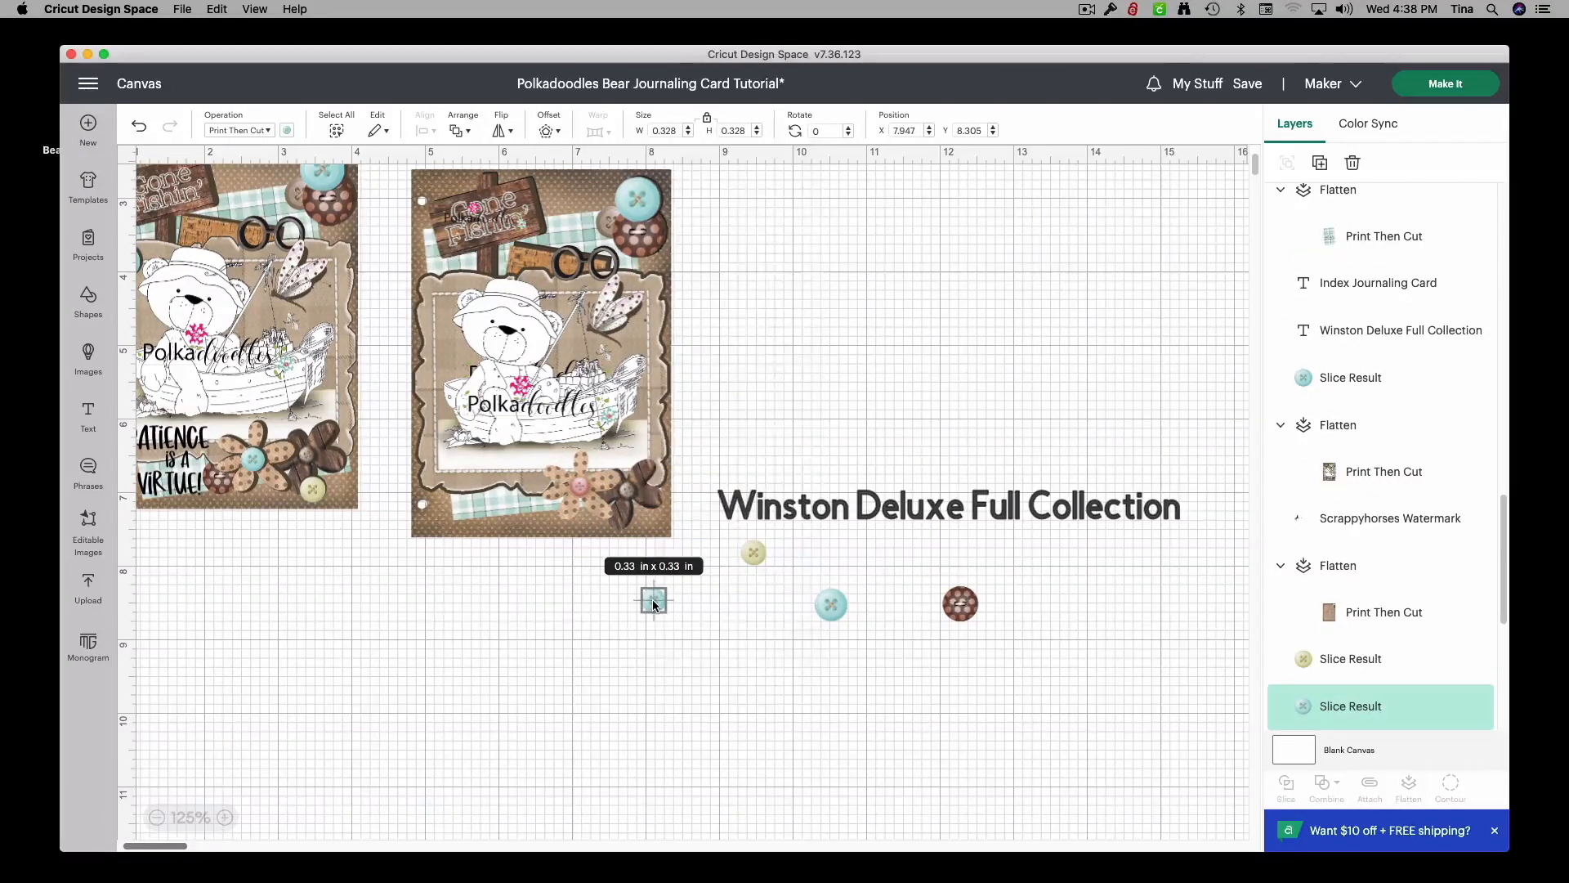
pyautogui.rightClick(654, 604)
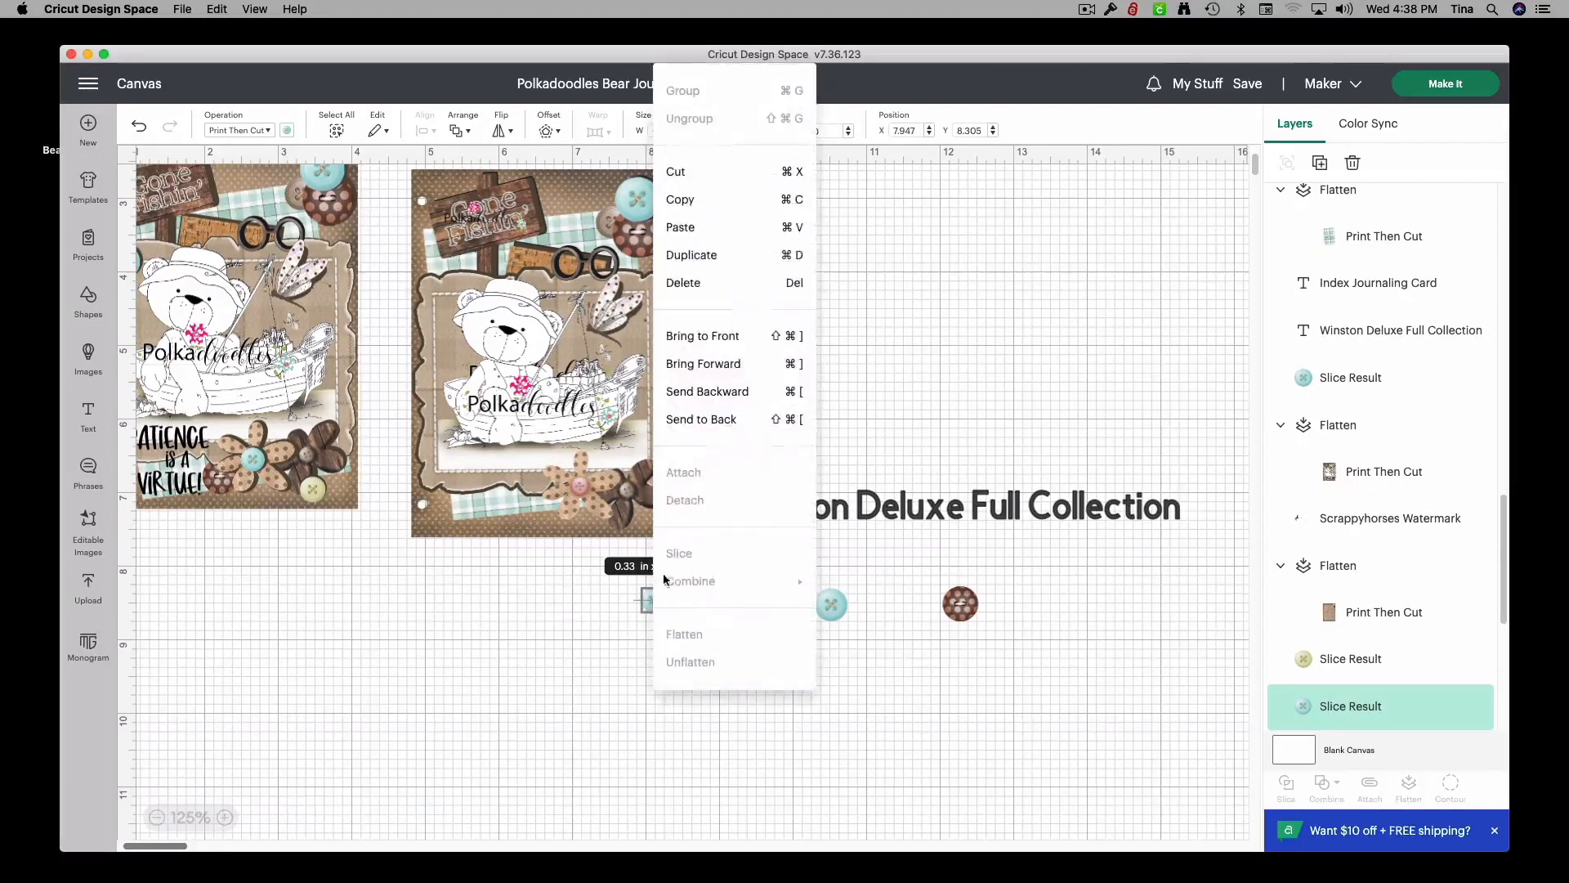
pyautogui.click(701, 337)
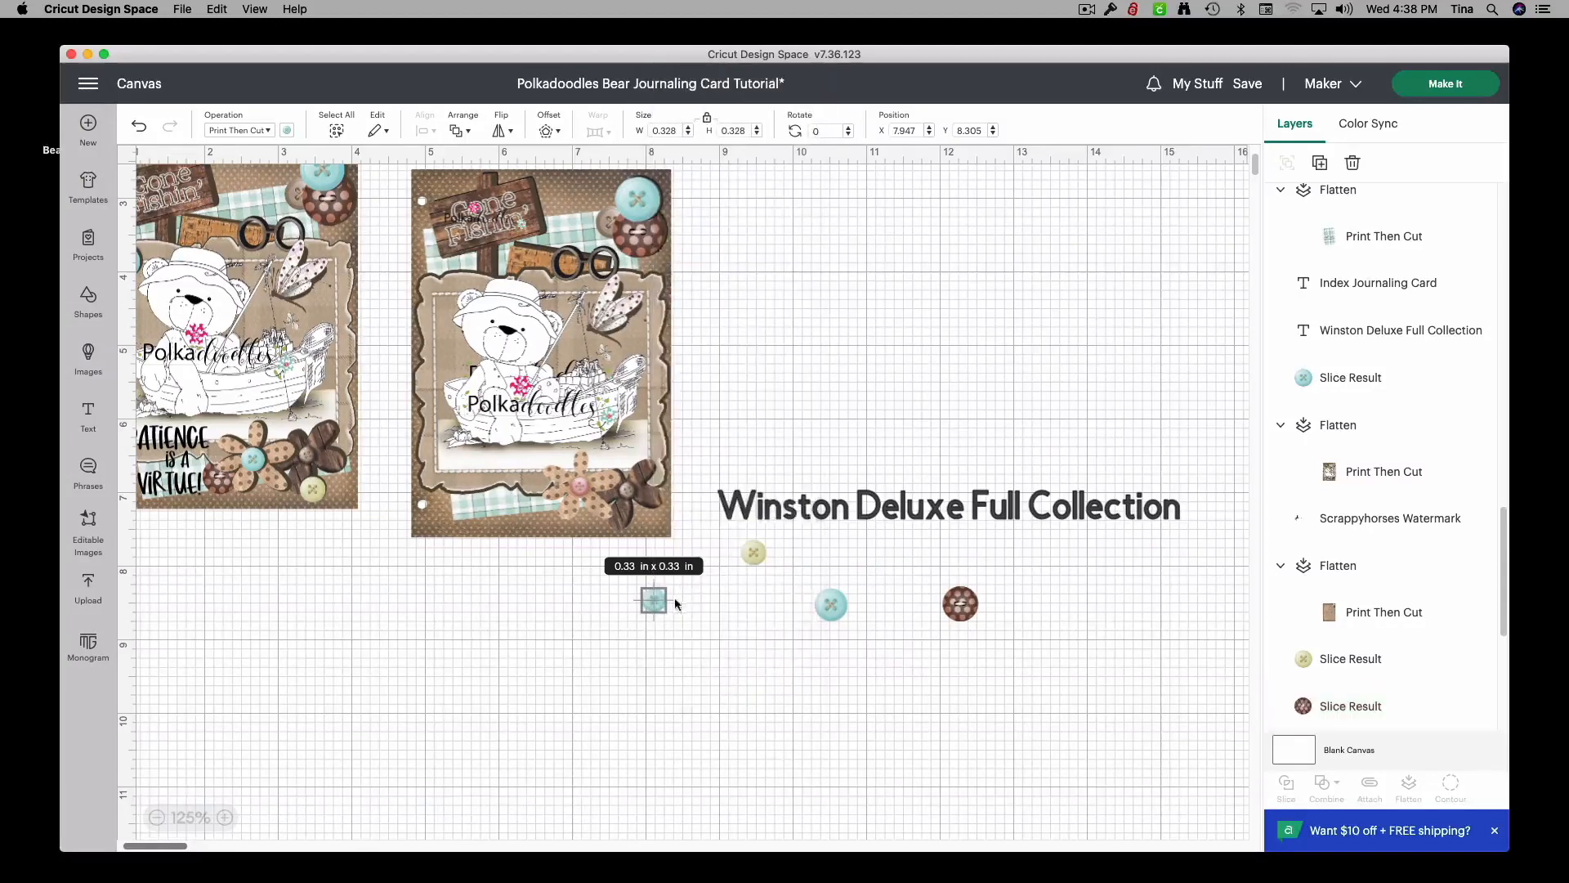
pyautogui.moveTo(650, 599); pyautogui.dragTo(575, 484)
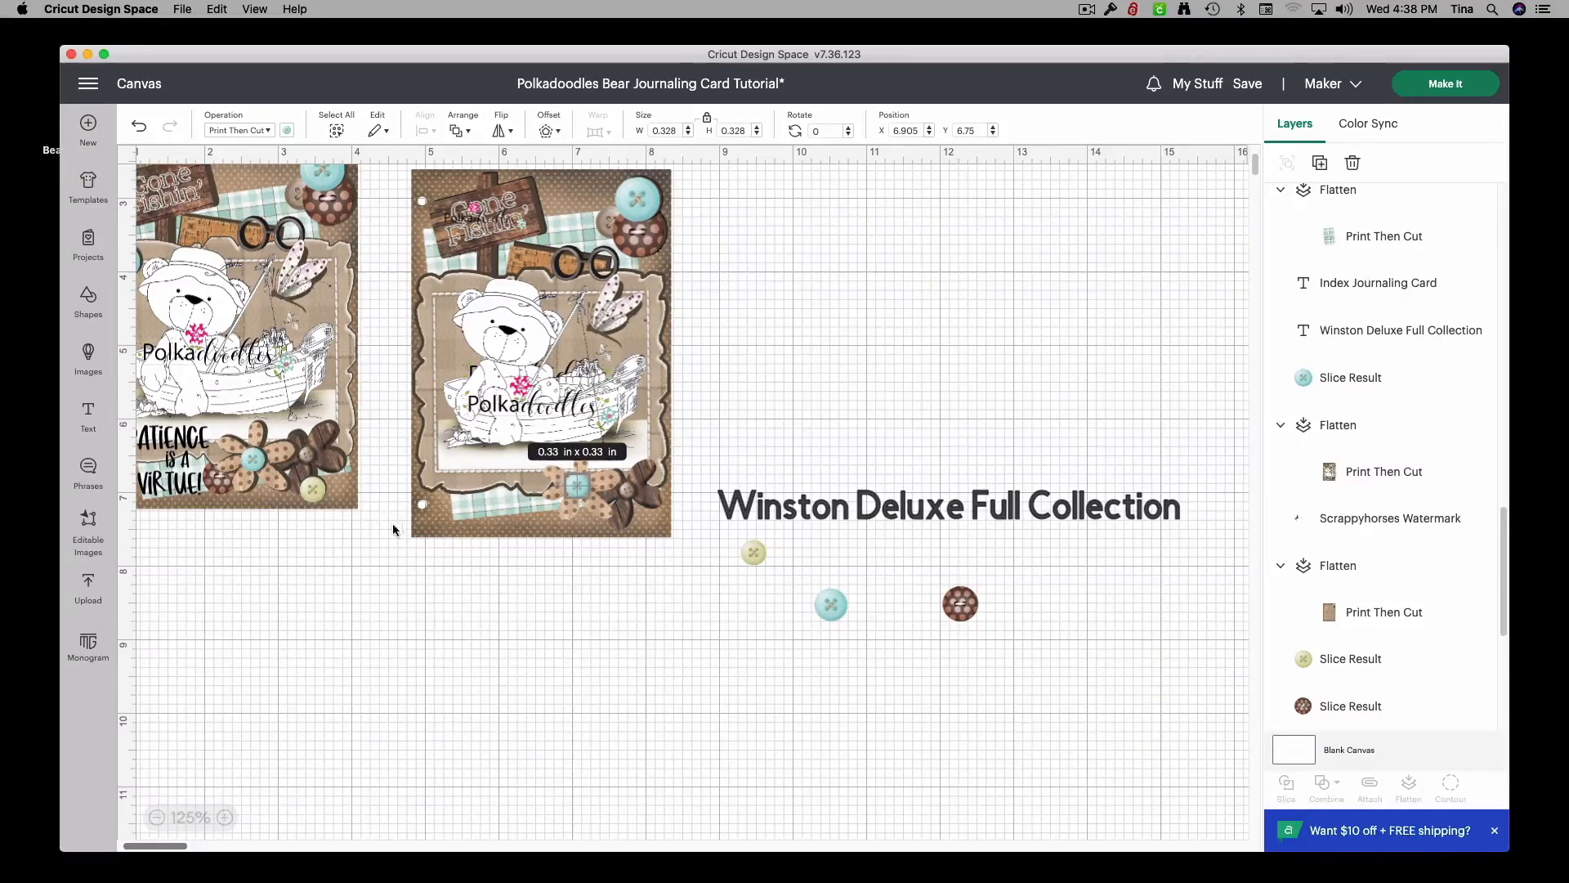
# Step: Bring the loose brown dotted button to the front and place it at the lower left of the tan flower
pyautogui.moveTo(969, 615); pyautogui.dragTo(552, 584)
pyautogui.rightClick(551, 580)
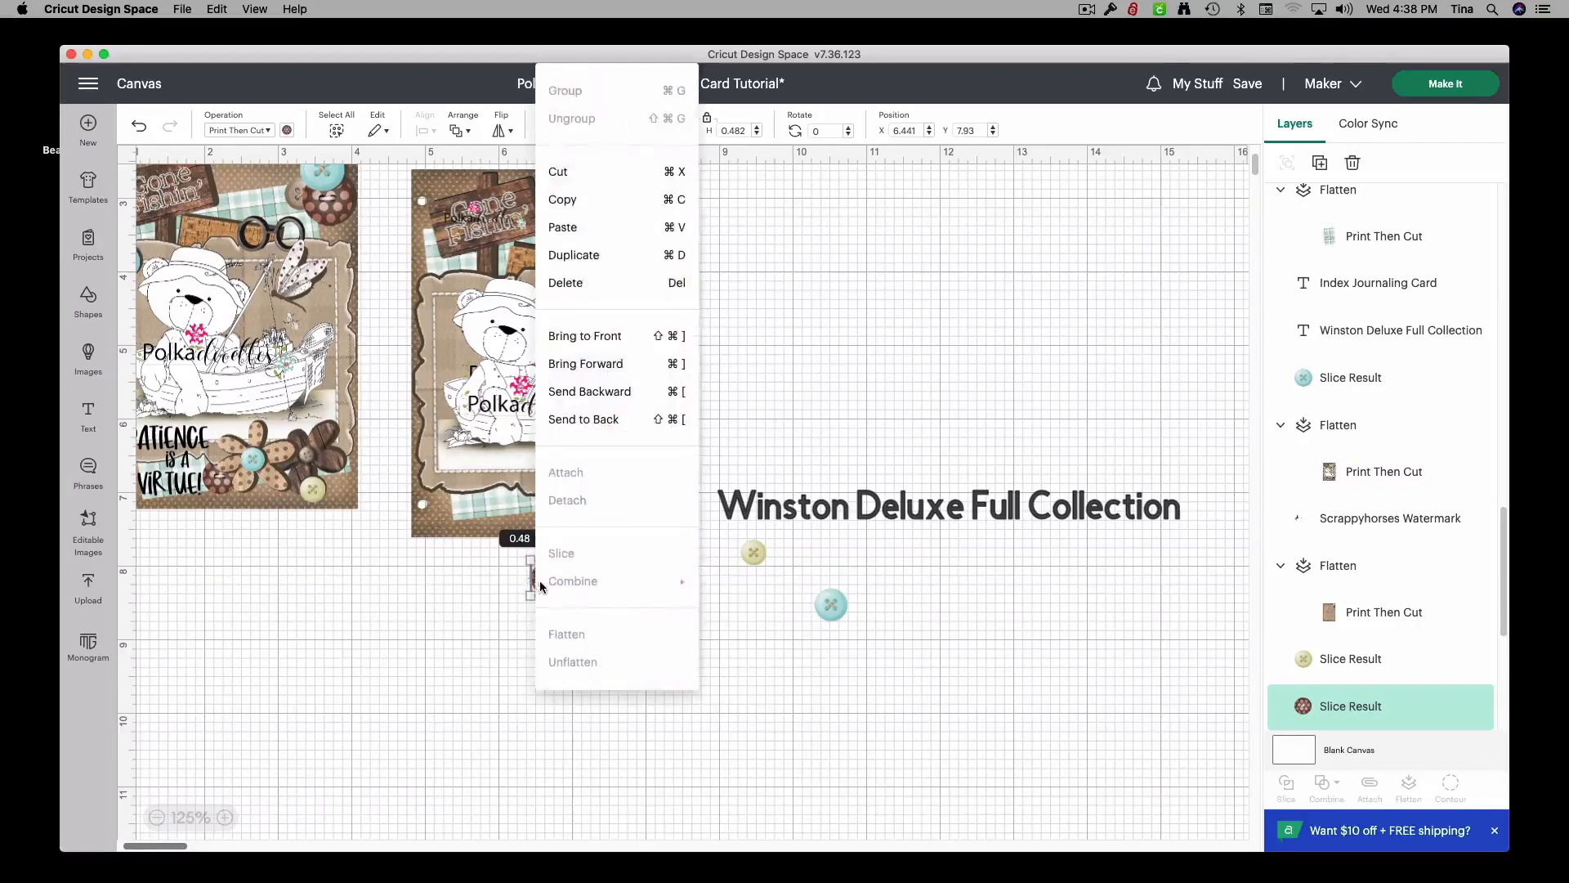
pyautogui.click(591, 340)
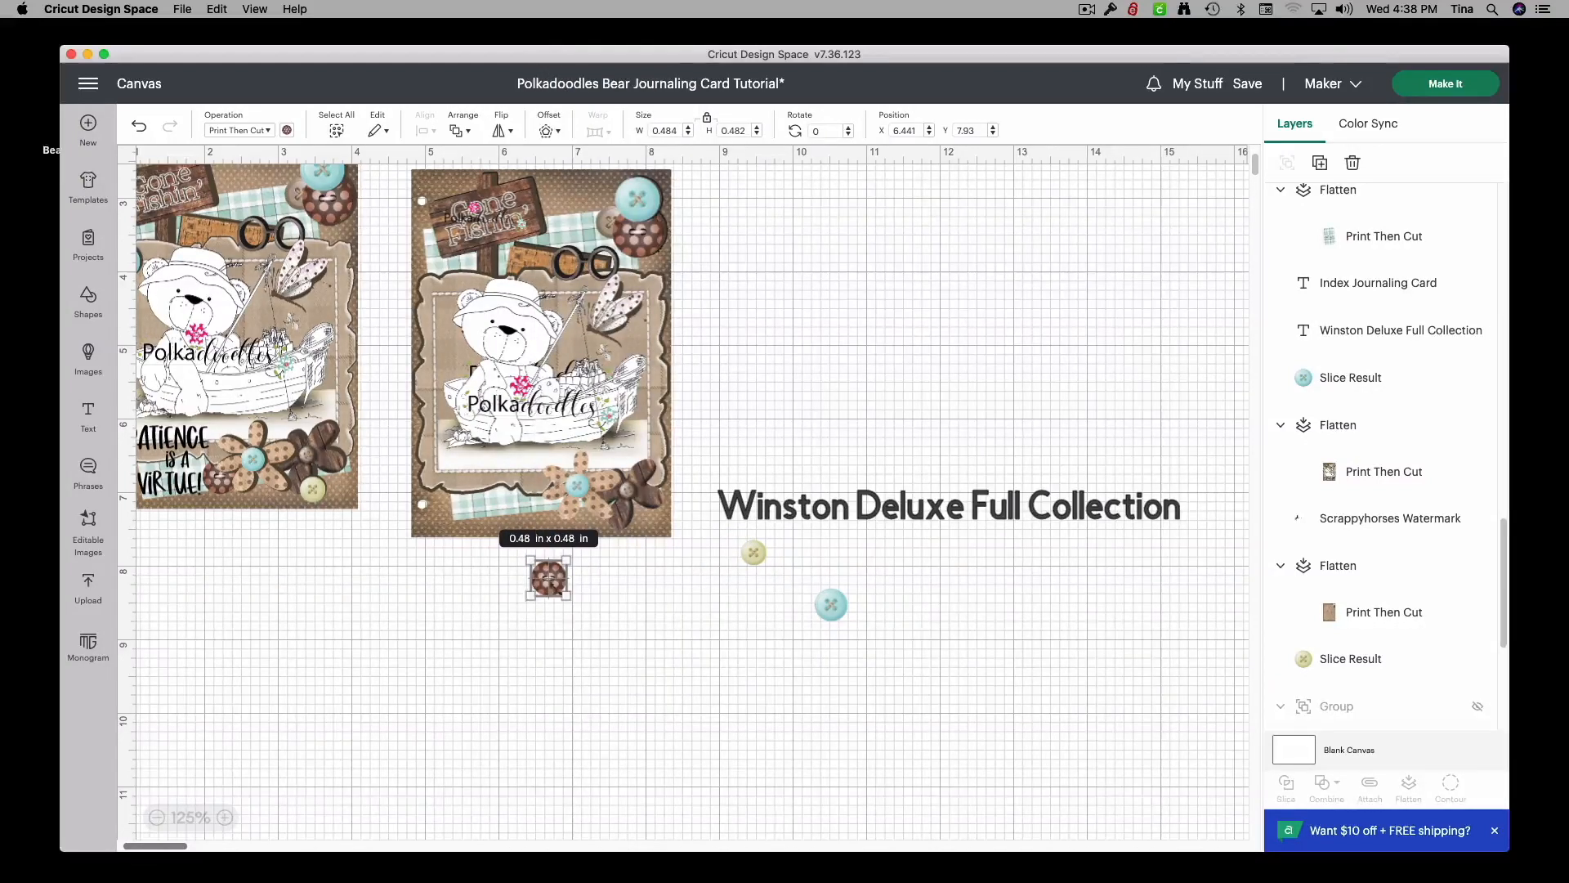
pyautogui.moveTo(551, 585); pyautogui.dragTo(559, 511)
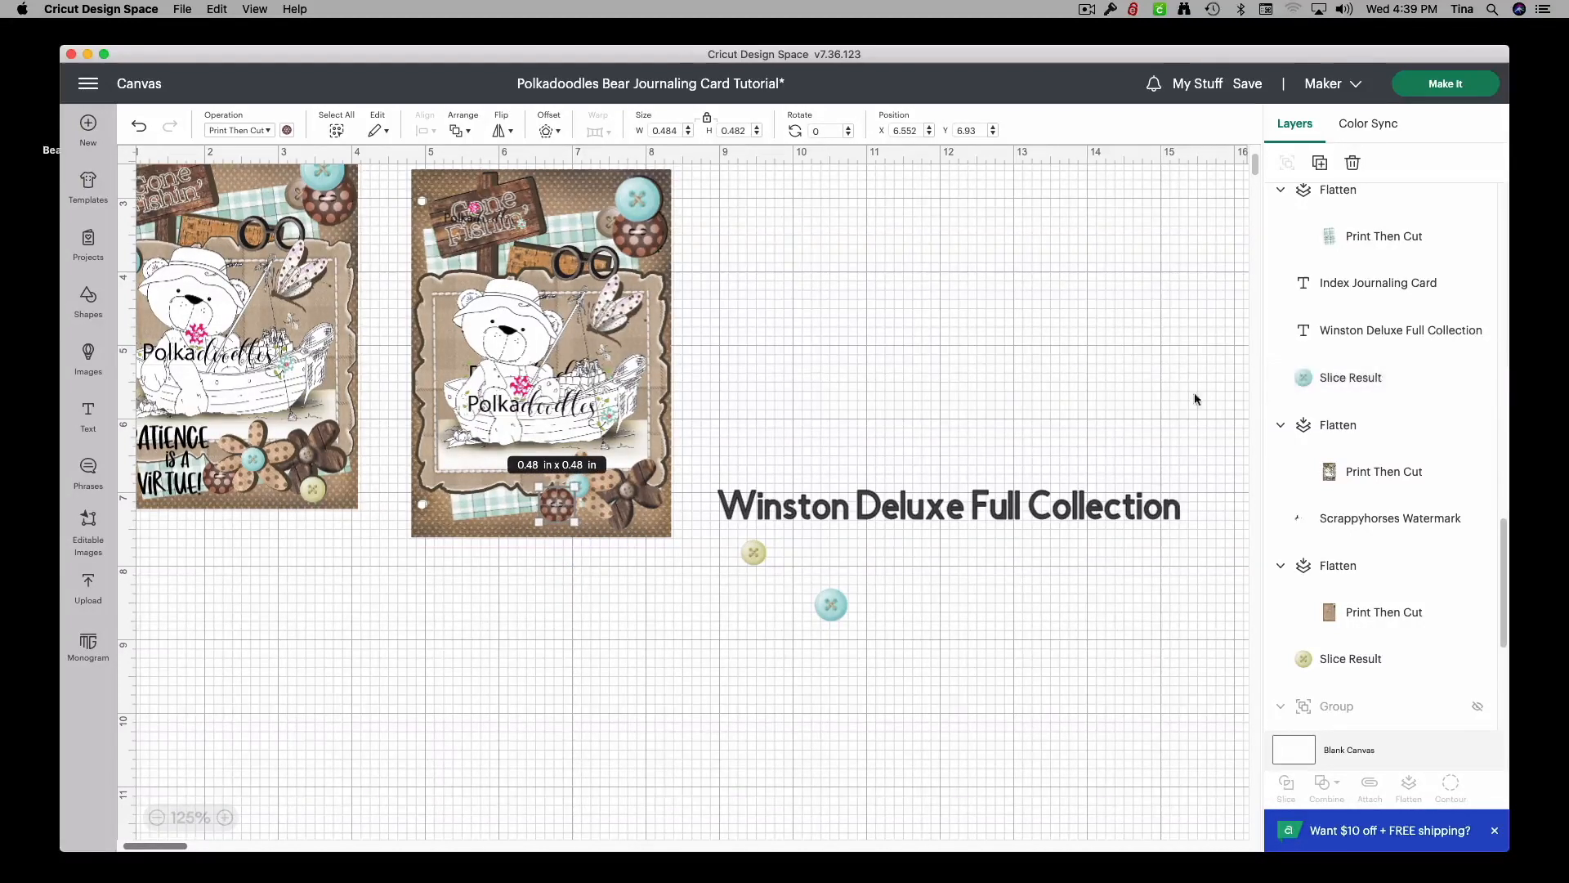
# Step: Move the brown dotted button's layer below the tan flower and nudge the button slightly down and left
pyautogui.scroll(2, 1373, 381)
pyautogui.scroll(10, 1373, 387)
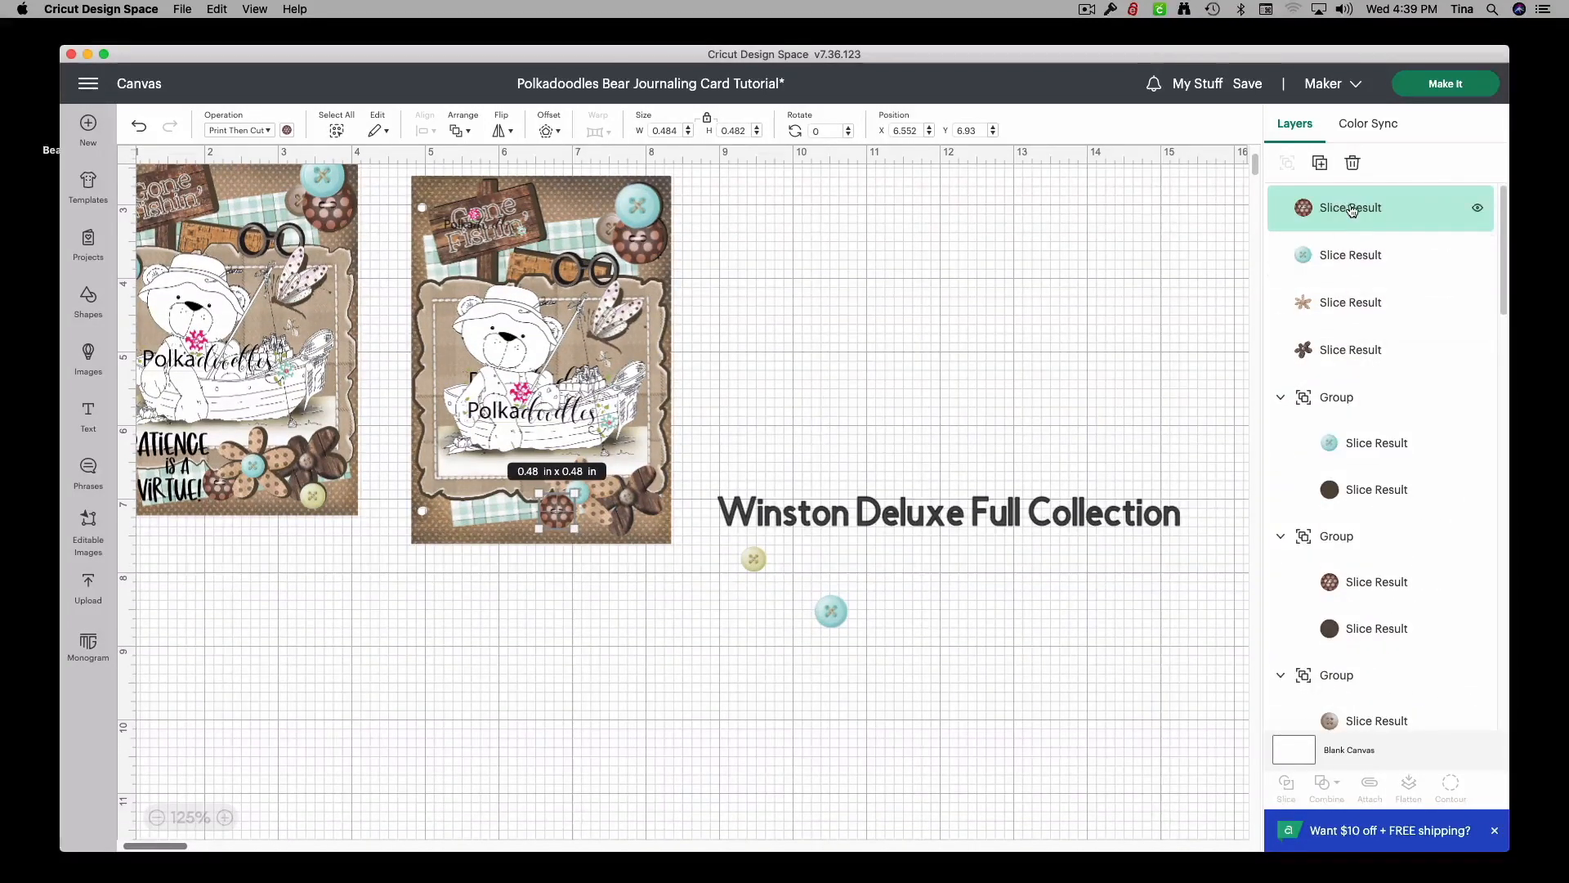
pyautogui.moveTo(1353, 211); pyautogui.dragTo(1360, 294)
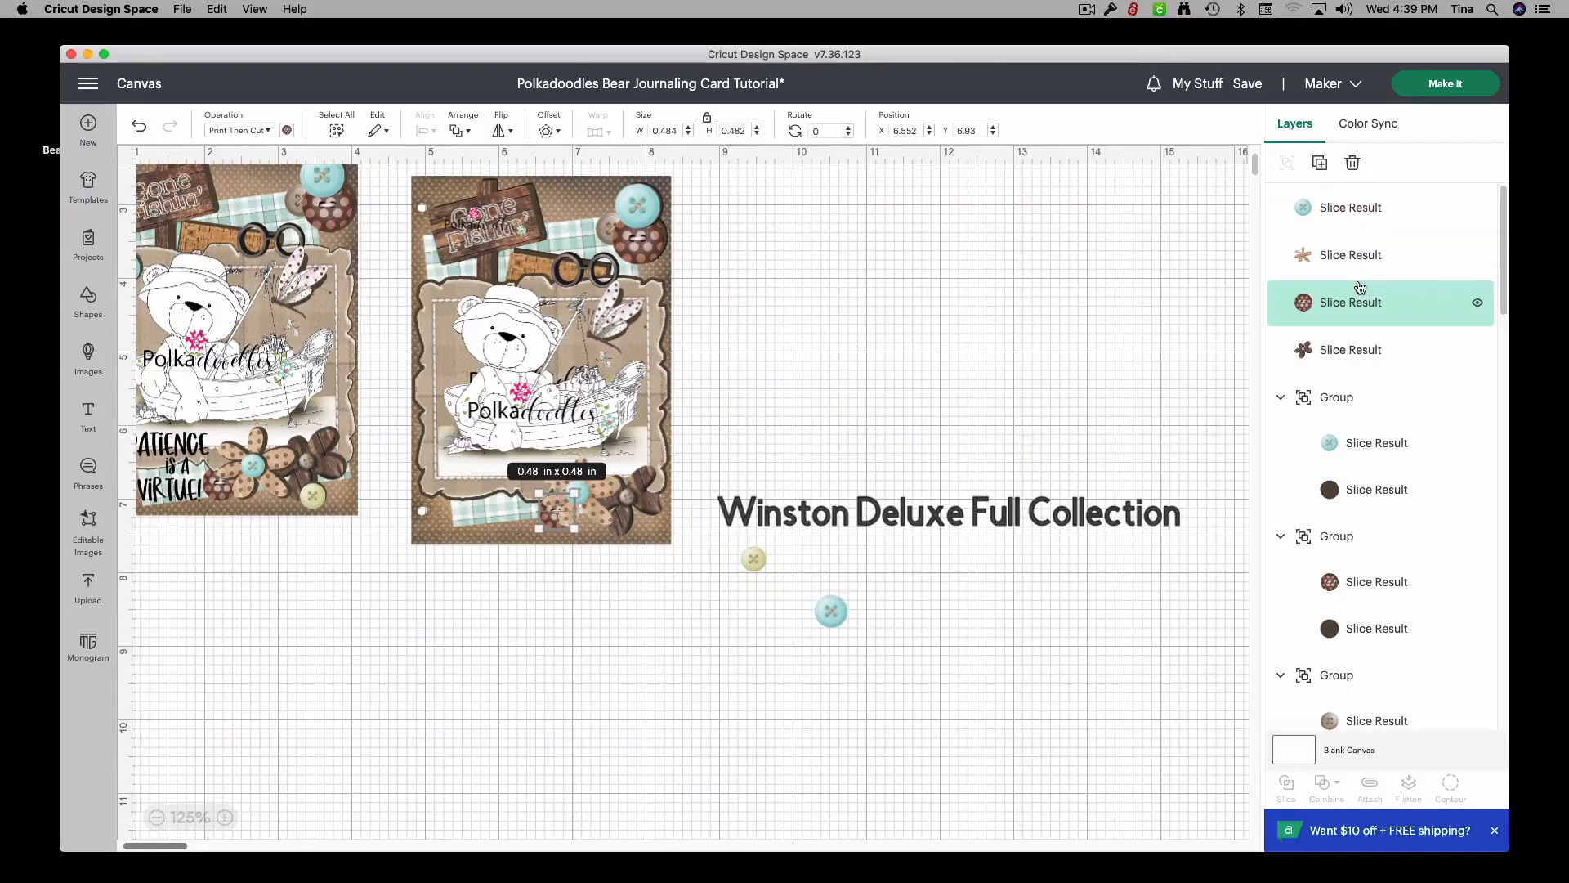
pyautogui.click(642, 594)
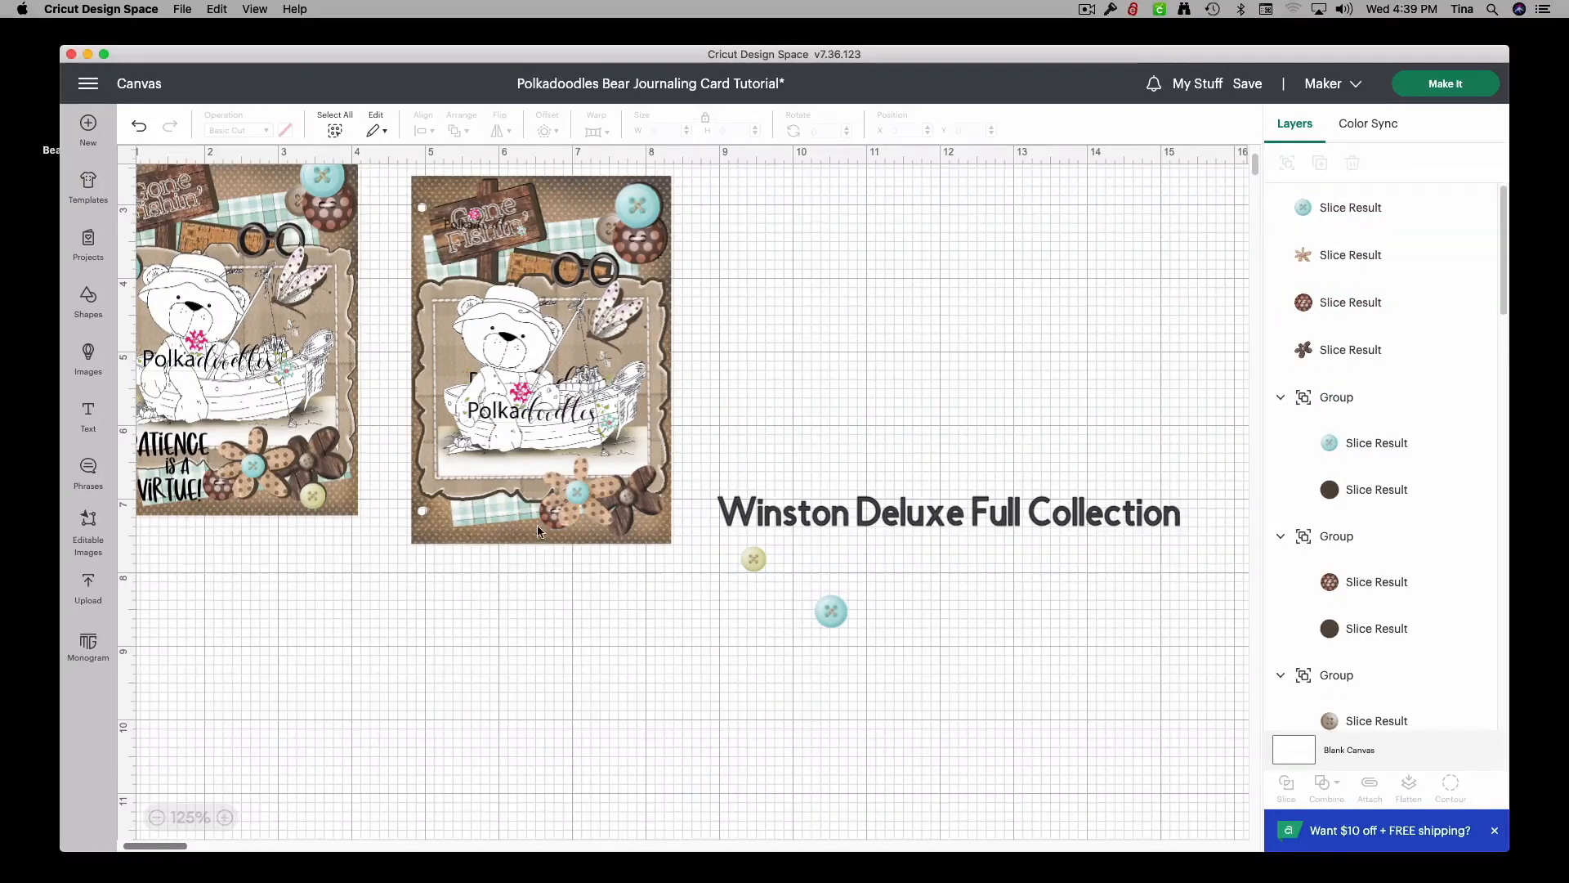
pyautogui.moveTo(546, 520); pyautogui.dragTo(538, 533)
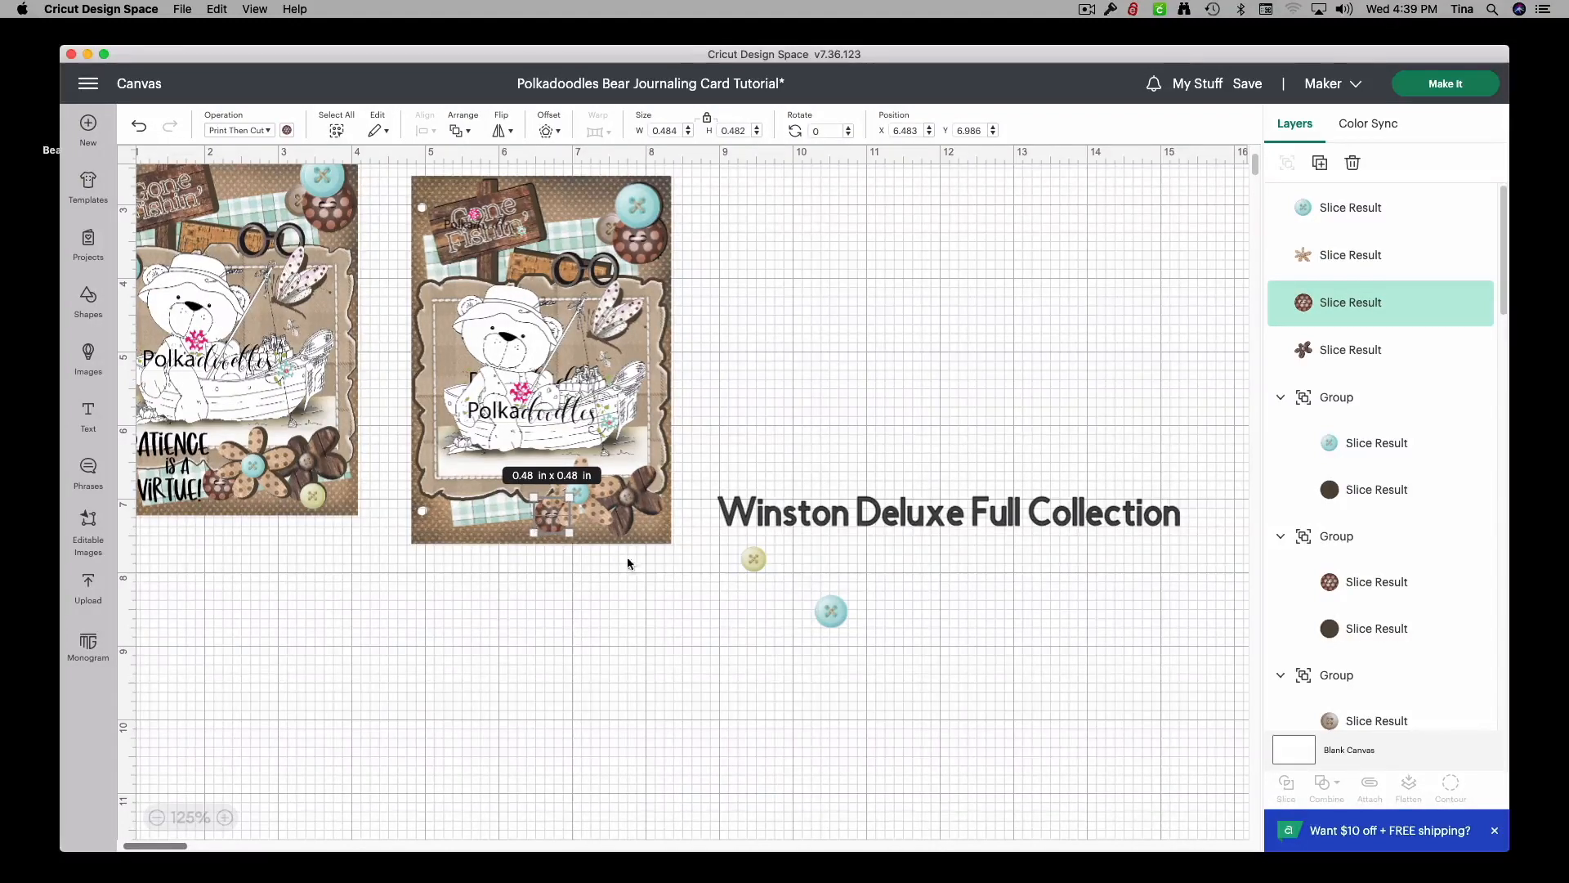
# Step: Bring the olive button to the front and place it below the dark brown flower in the card's lower right corner
pyautogui.click(756, 561)
pyautogui.rightClick(756, 558)
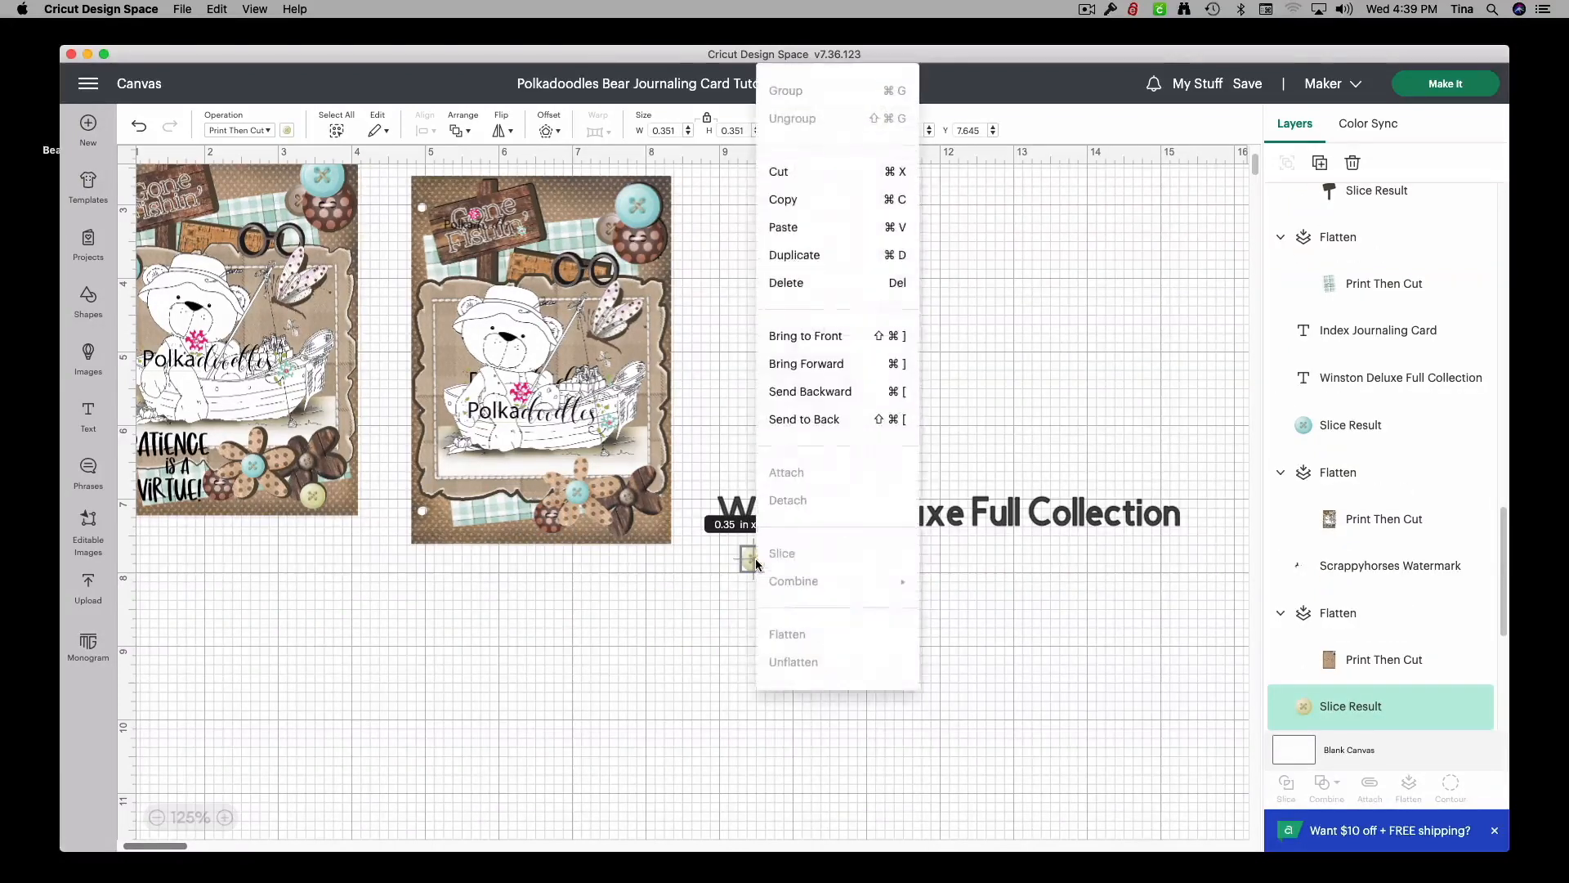
pyautogui.click(844, 338)
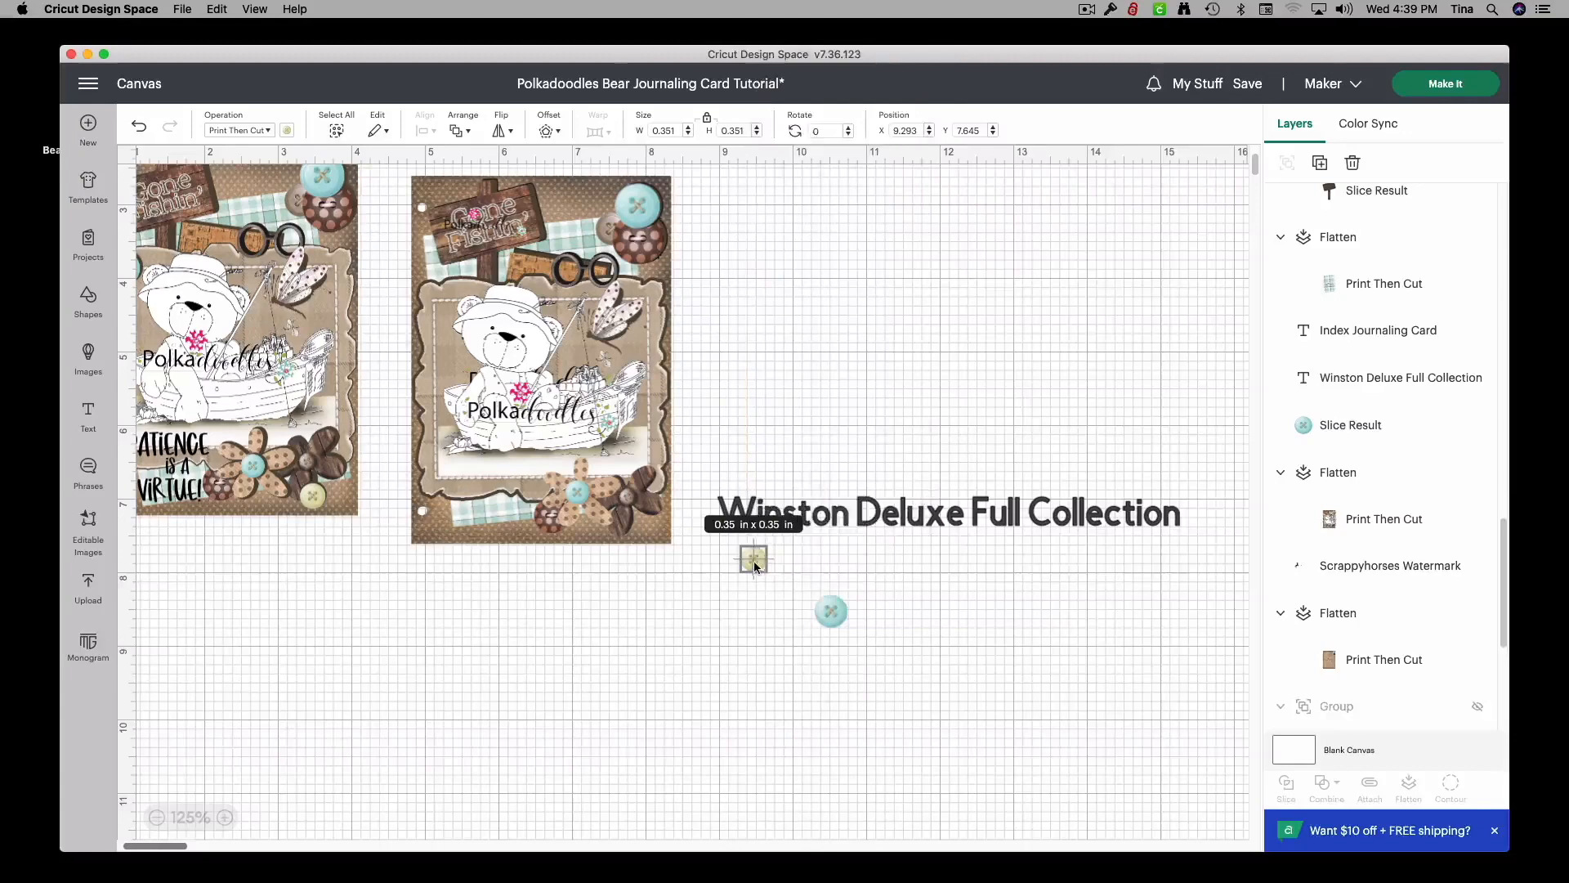
pyautogui.moveTo(757, 564); pyautogui.dragTo(635, 532)
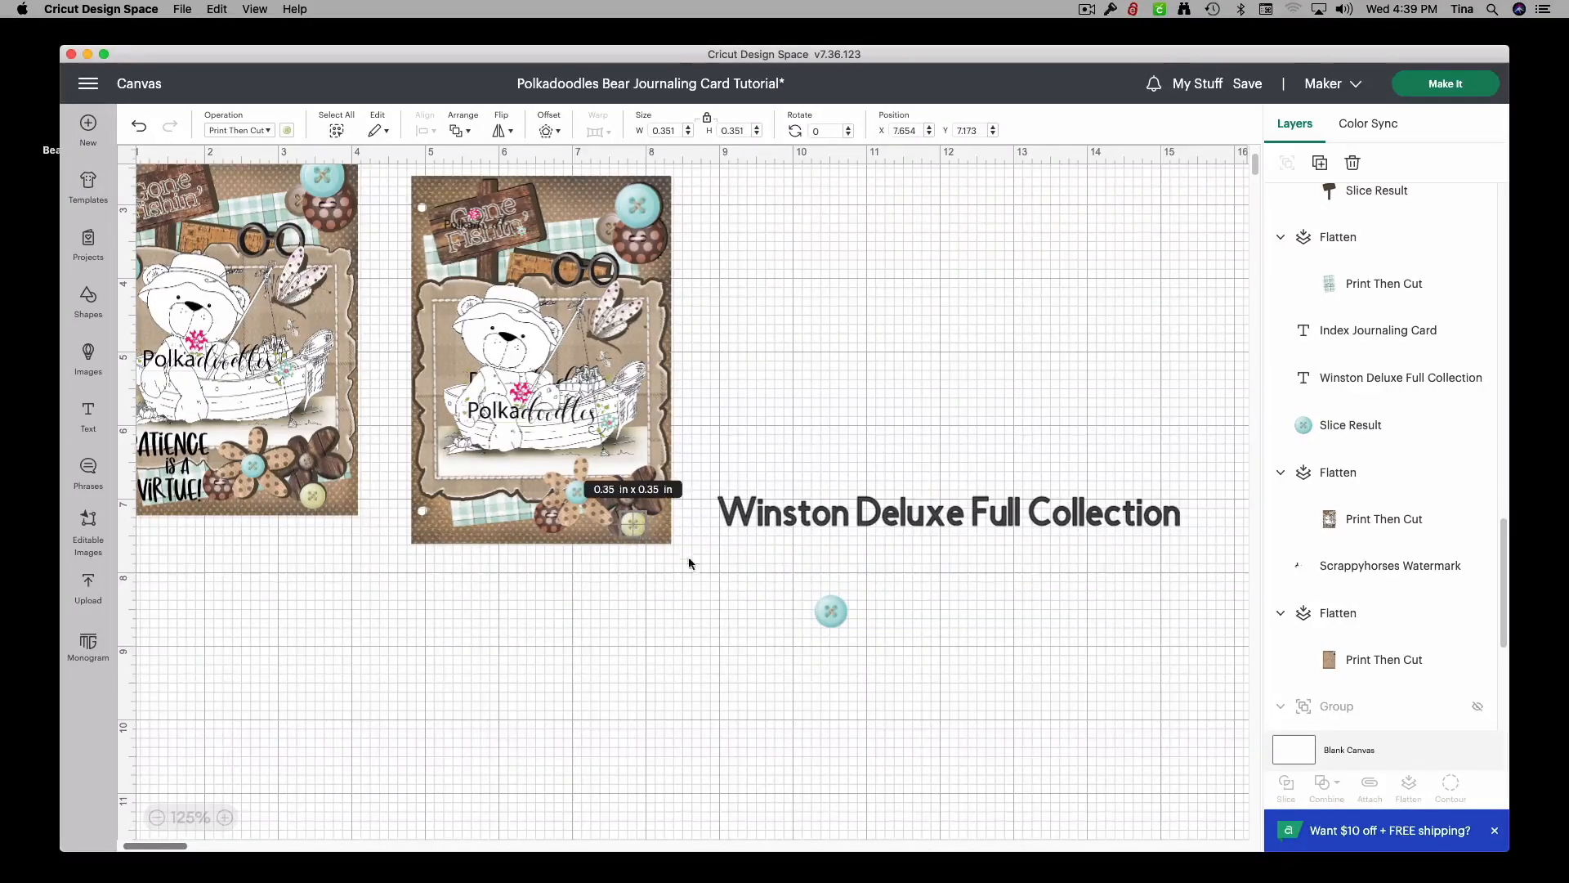
# Step: Bring the remaining loose teal button to the front and place it on the upper left corner of the card's scalloped frame
pyautogui.moveTo(834, 622); pyautogui.dragTo(745, 375)
pyautogui.rightClick(744, 375)
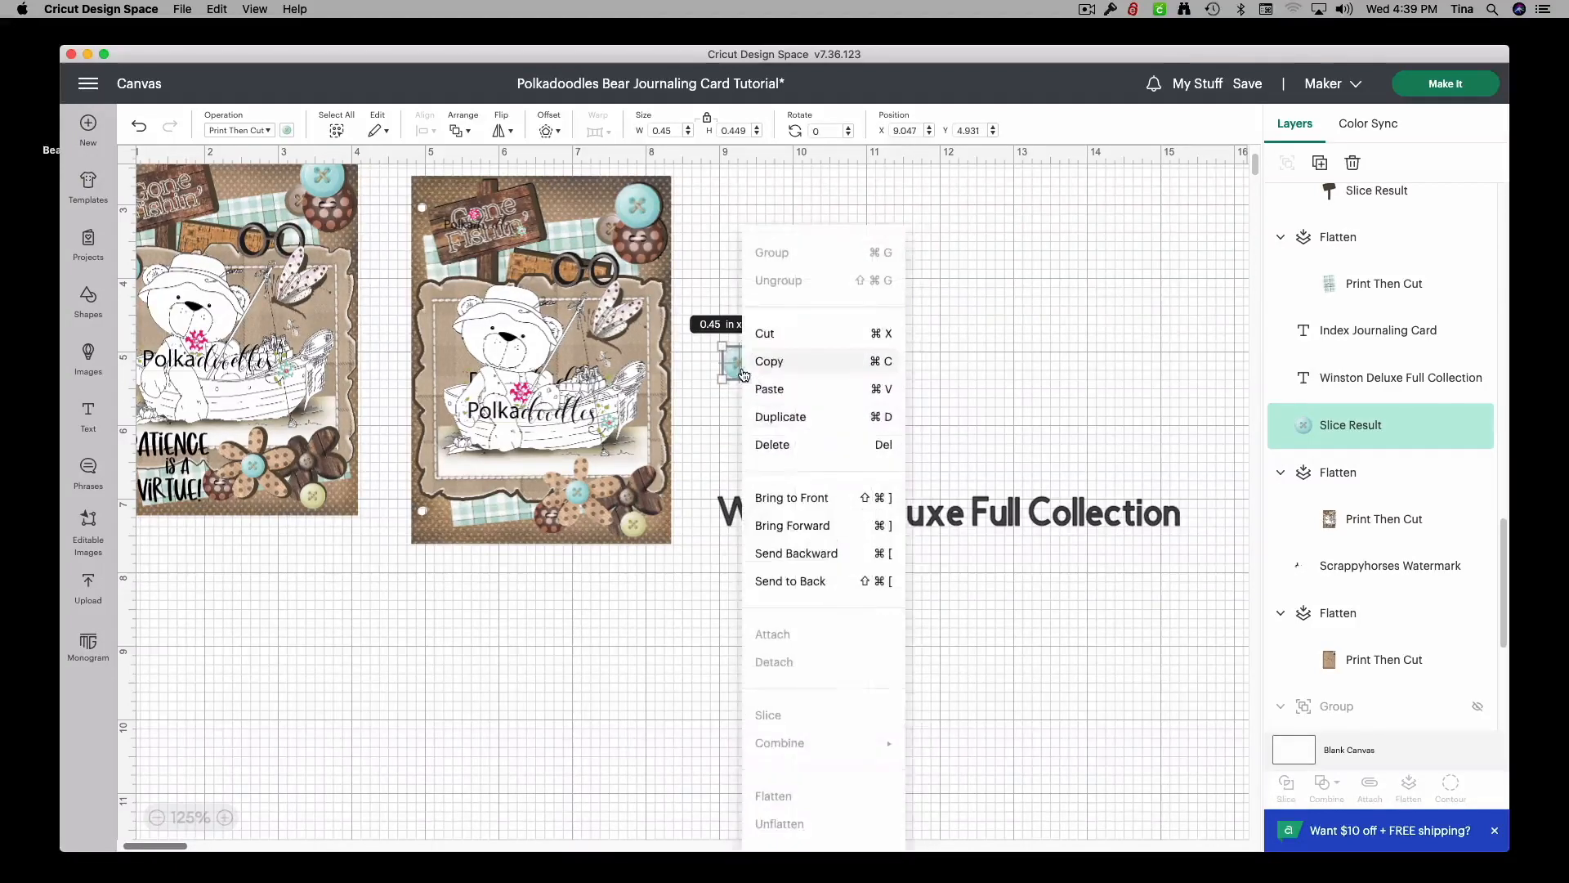
pyautogui.click(791, 497)
pyautogui.moveTo(740, 364); pyautogui.dragTo(440, 305)
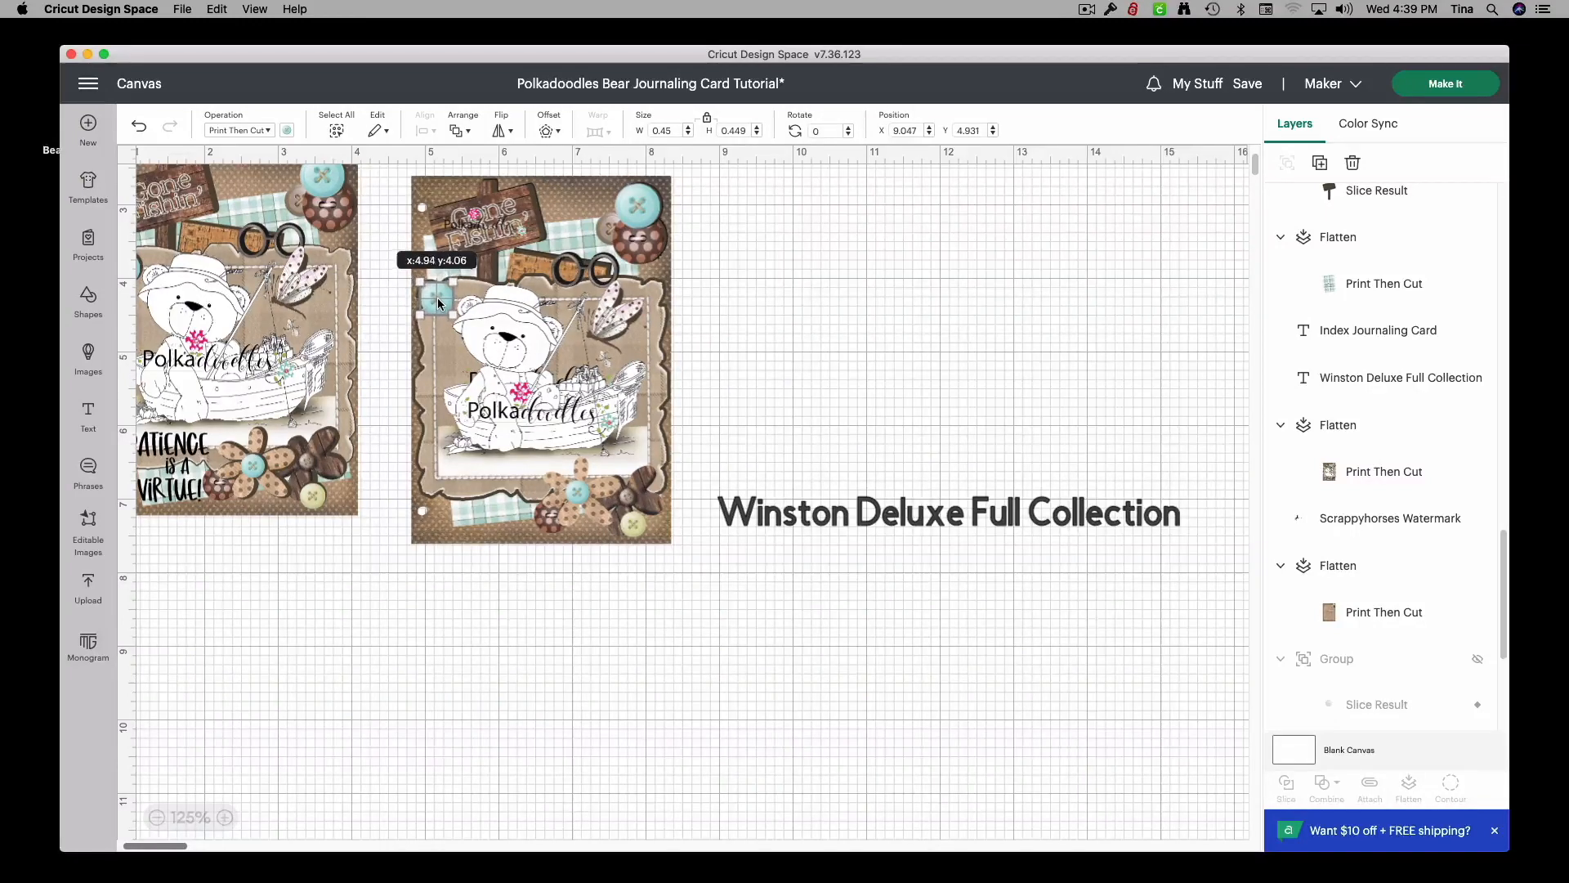
# Step: Add a three-line text reading "Patience", "is a" and "virtue!" in the DTC Honey Syrup font
pyautogui.moveTo(179, 848); pyautogui.dragTo(172, 848)
pyautogui.scroll(5, 831, 616)
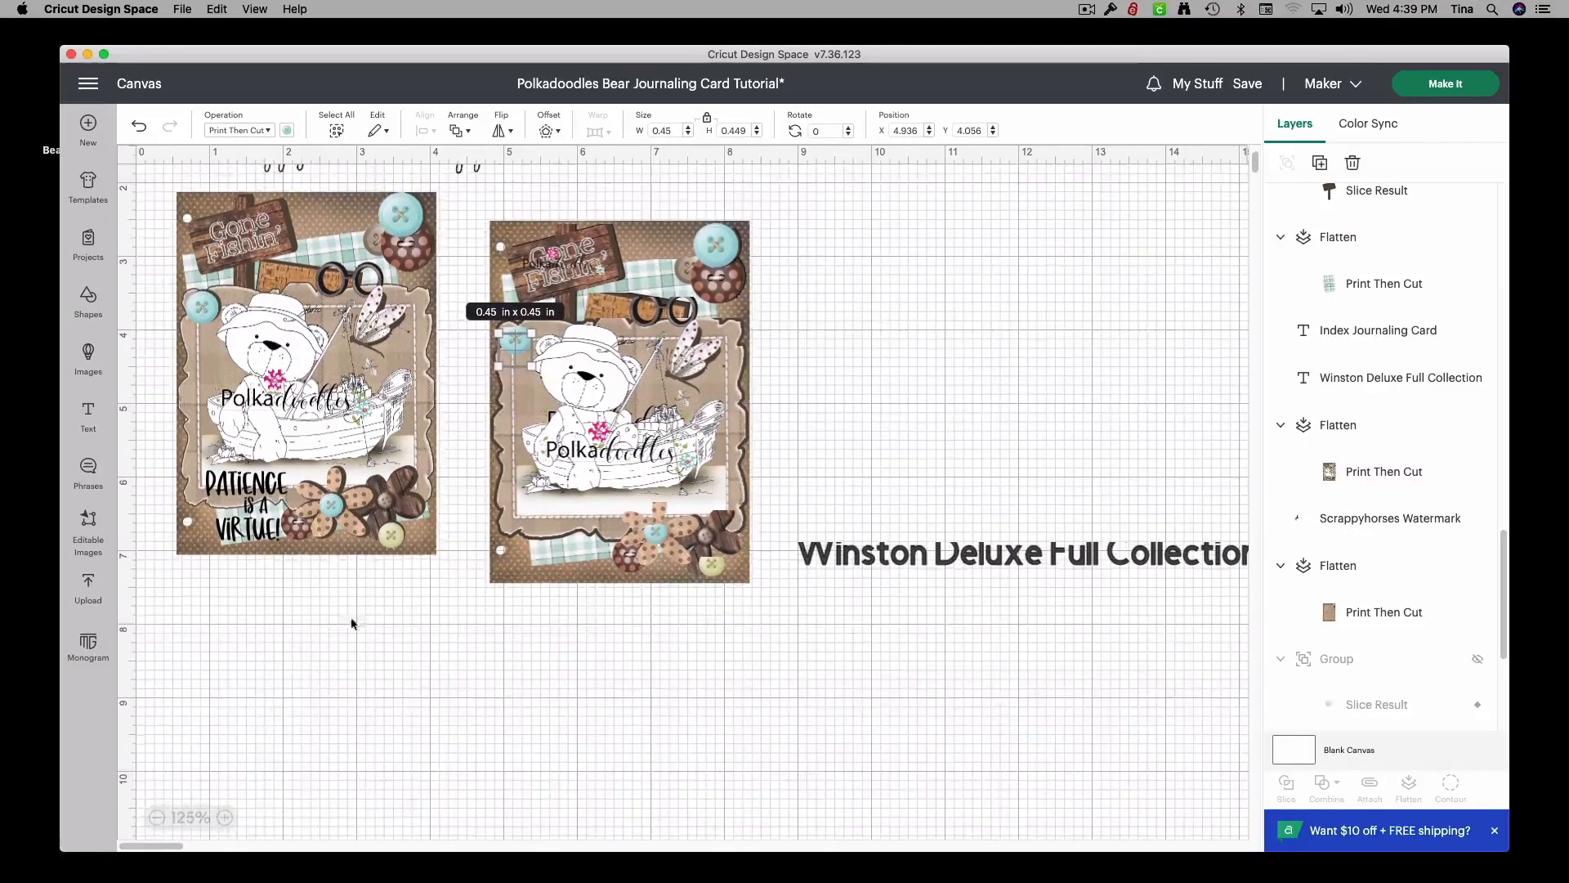
pyautogui.scroll(2, 247, 483)
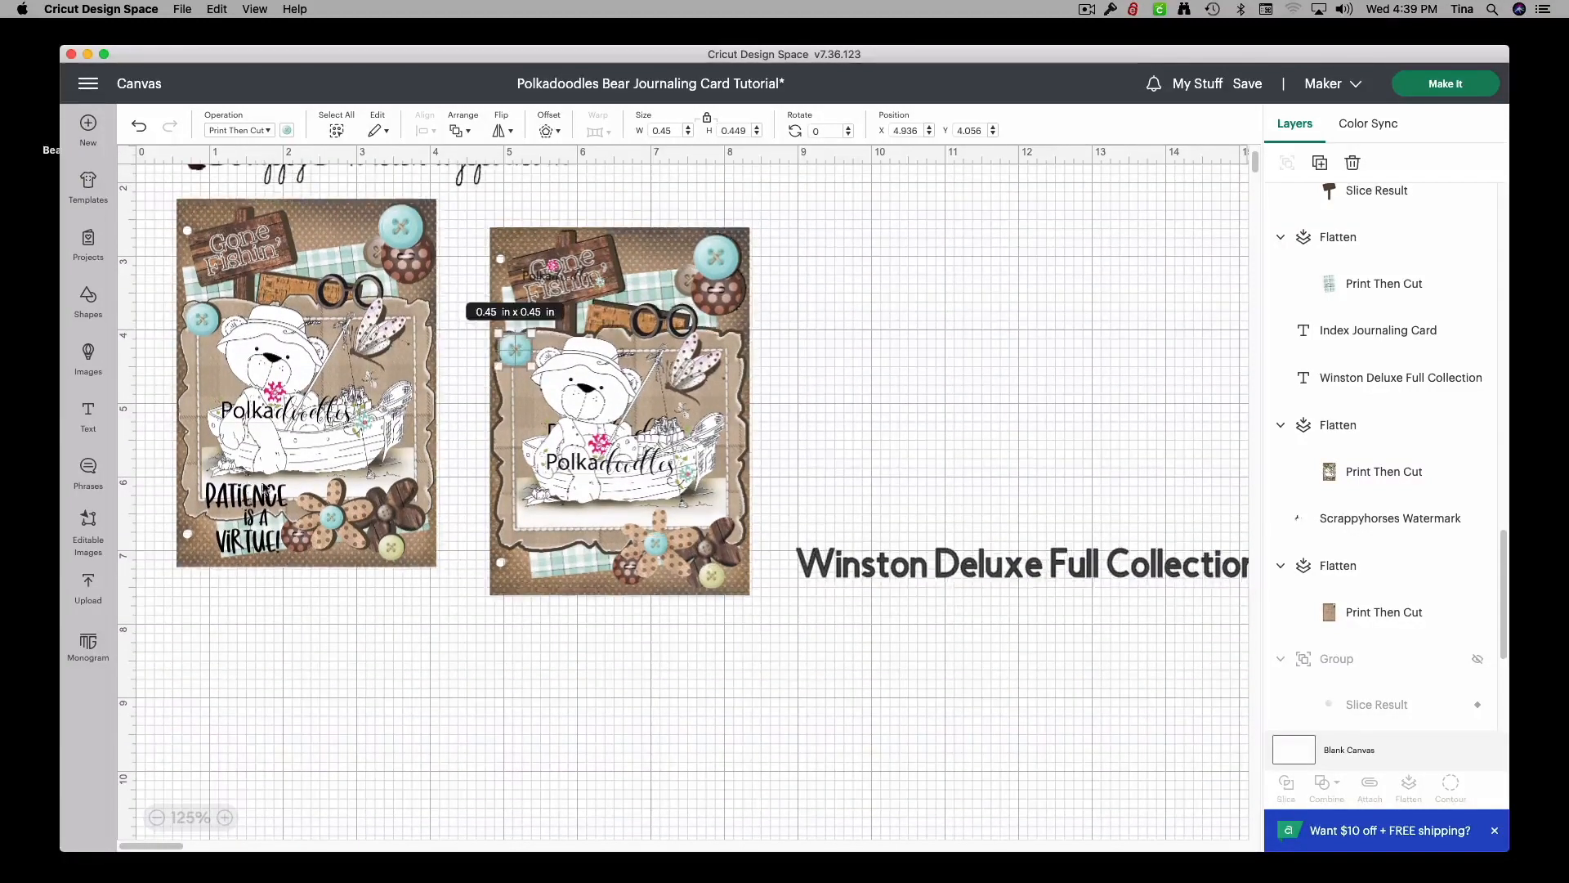
pyautogui.click(90, 421)
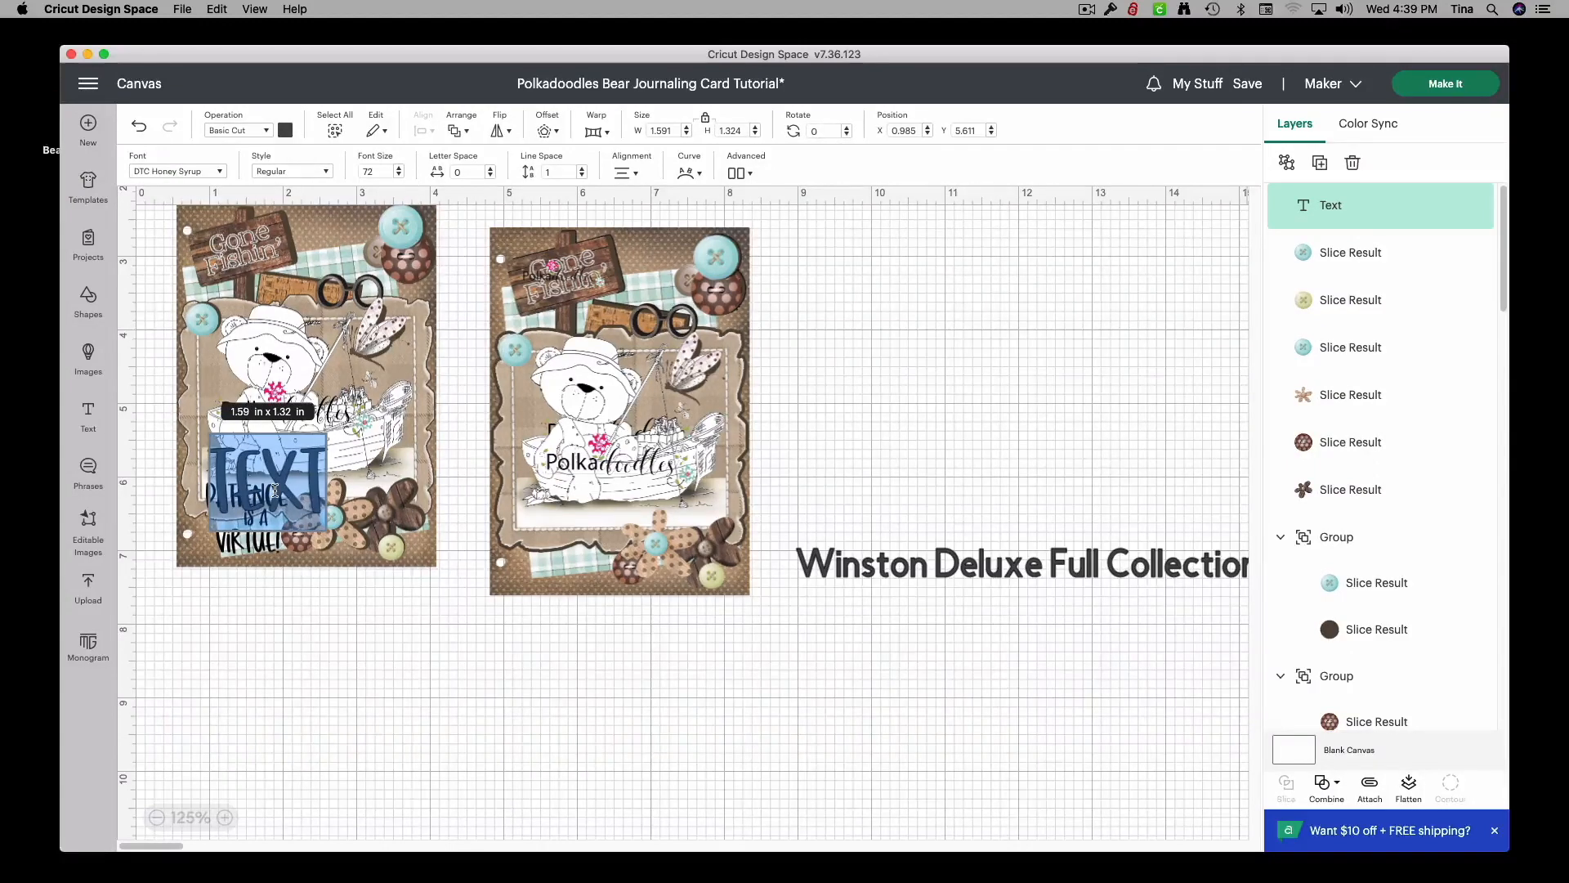
pyautogui.write('Pa')
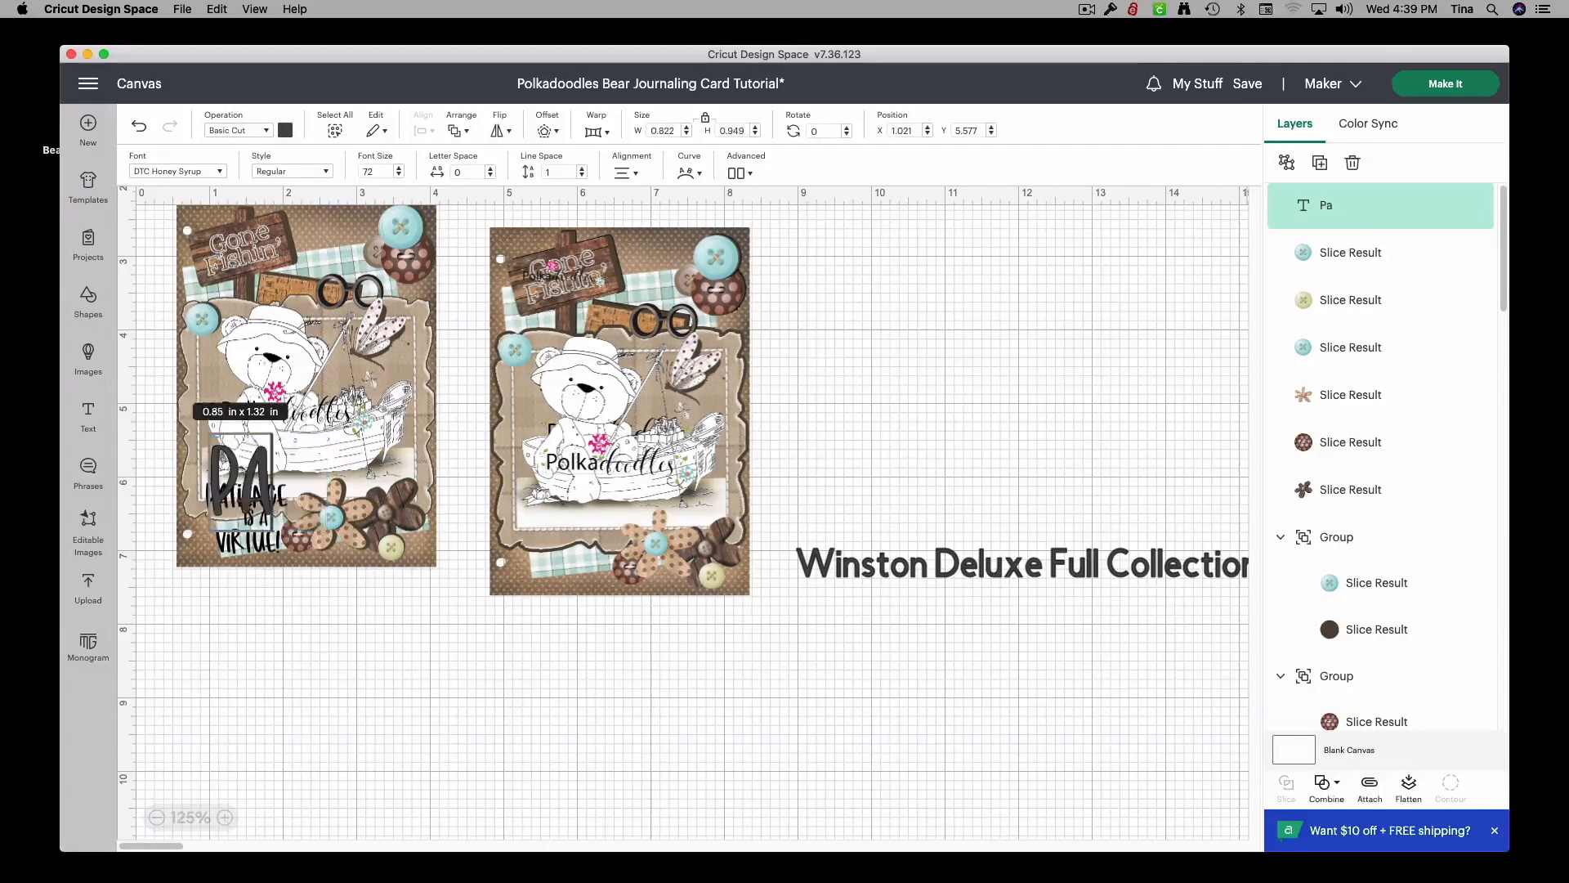
pyautogui.write('tie')
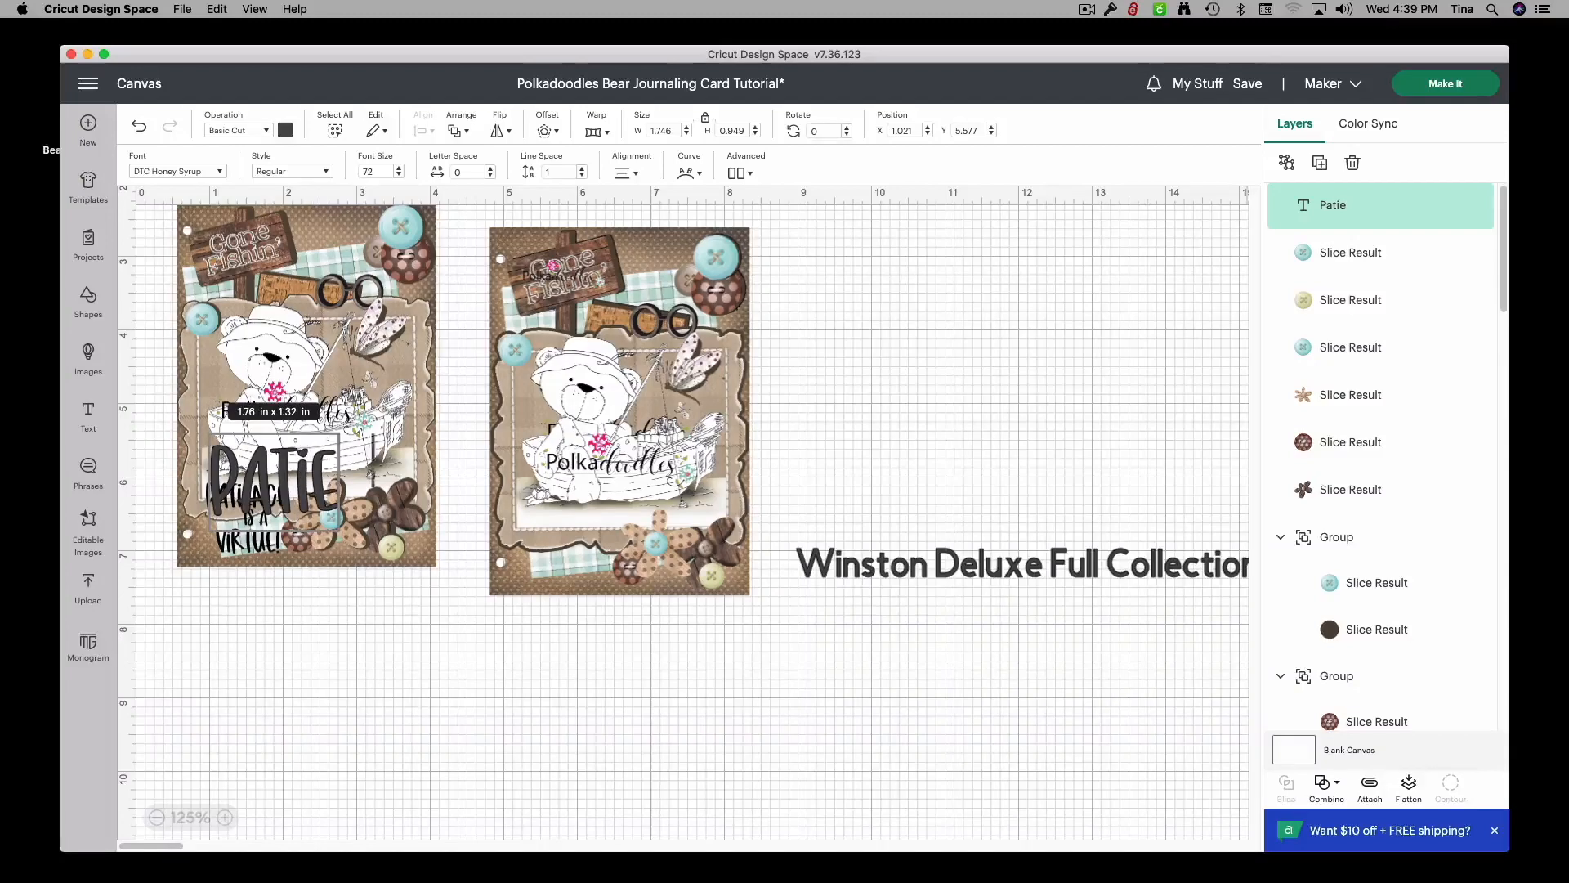
pyautogui.write('nce')
pyautogui.press('Return')
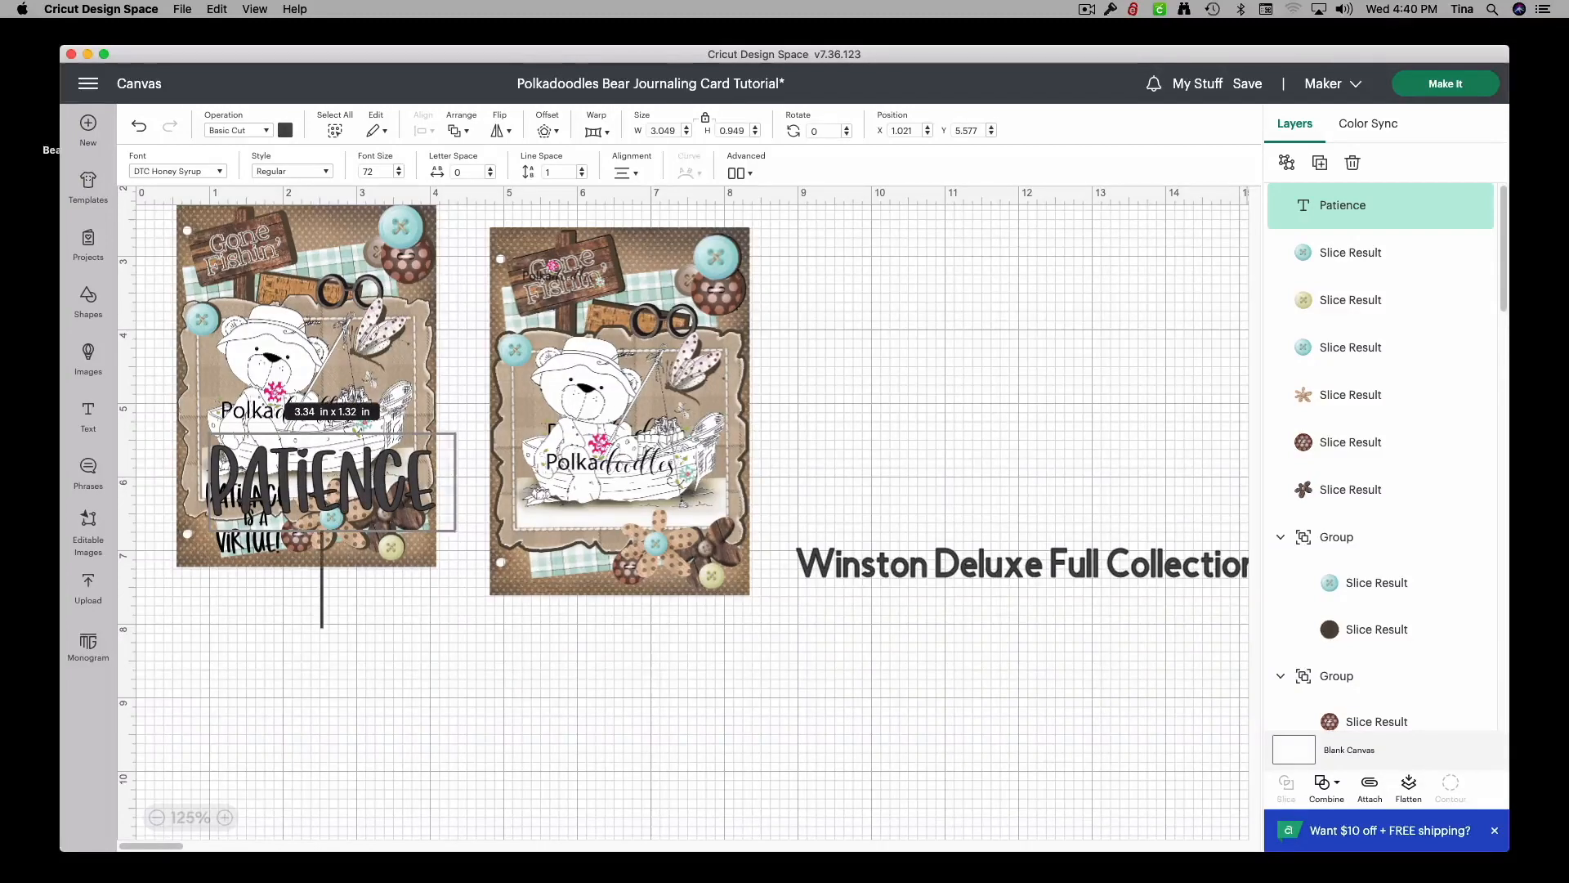
pyautogui.write('is a')
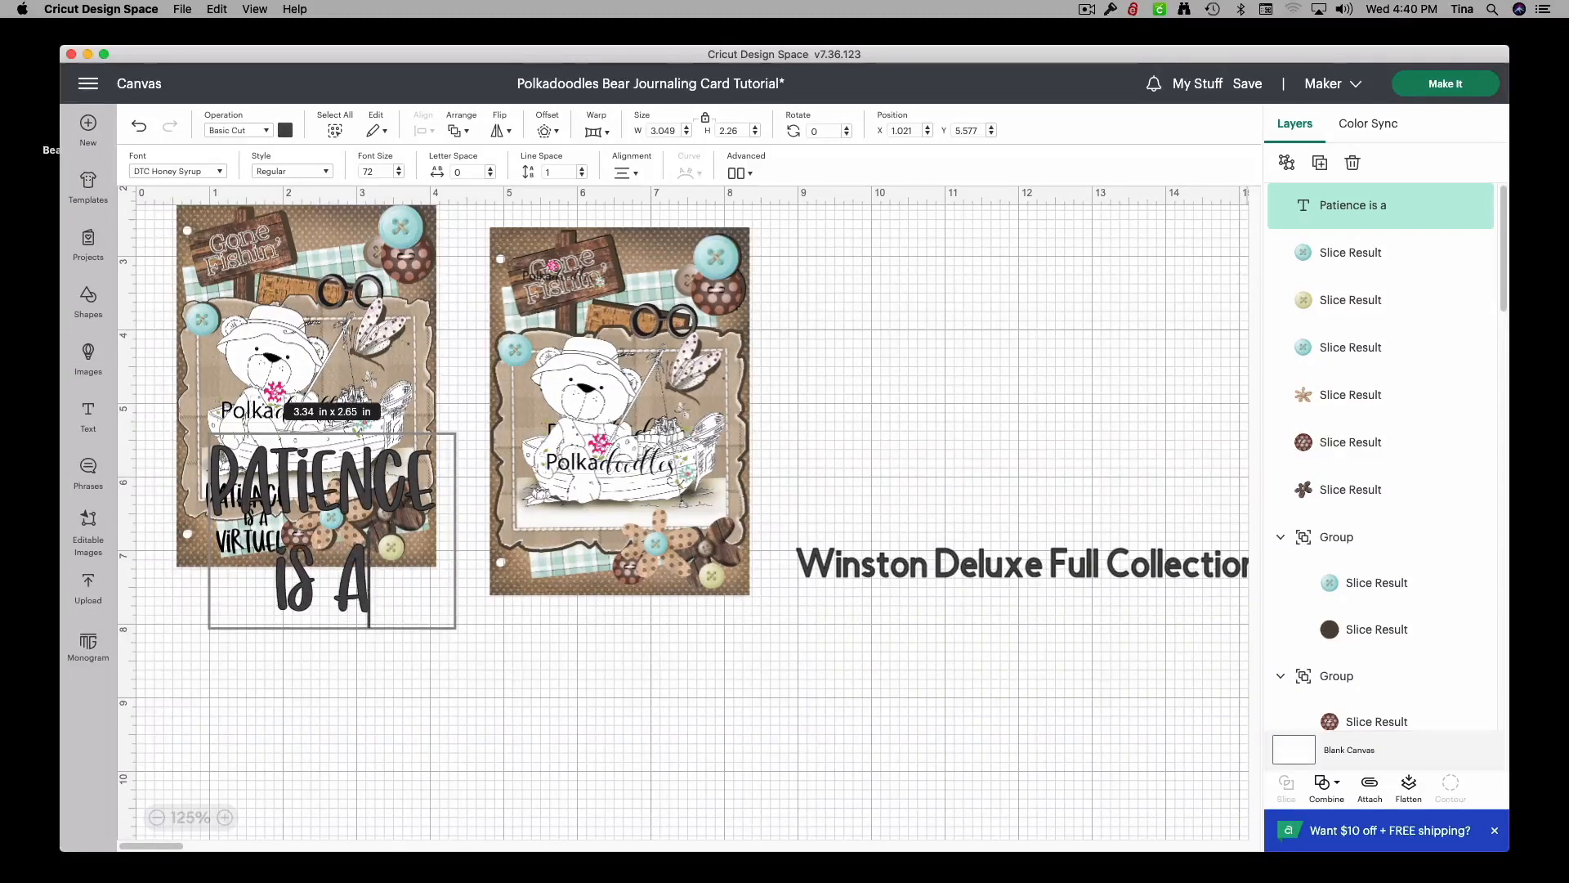
pyautogui.press('Return')
pyautogui.write('vi')
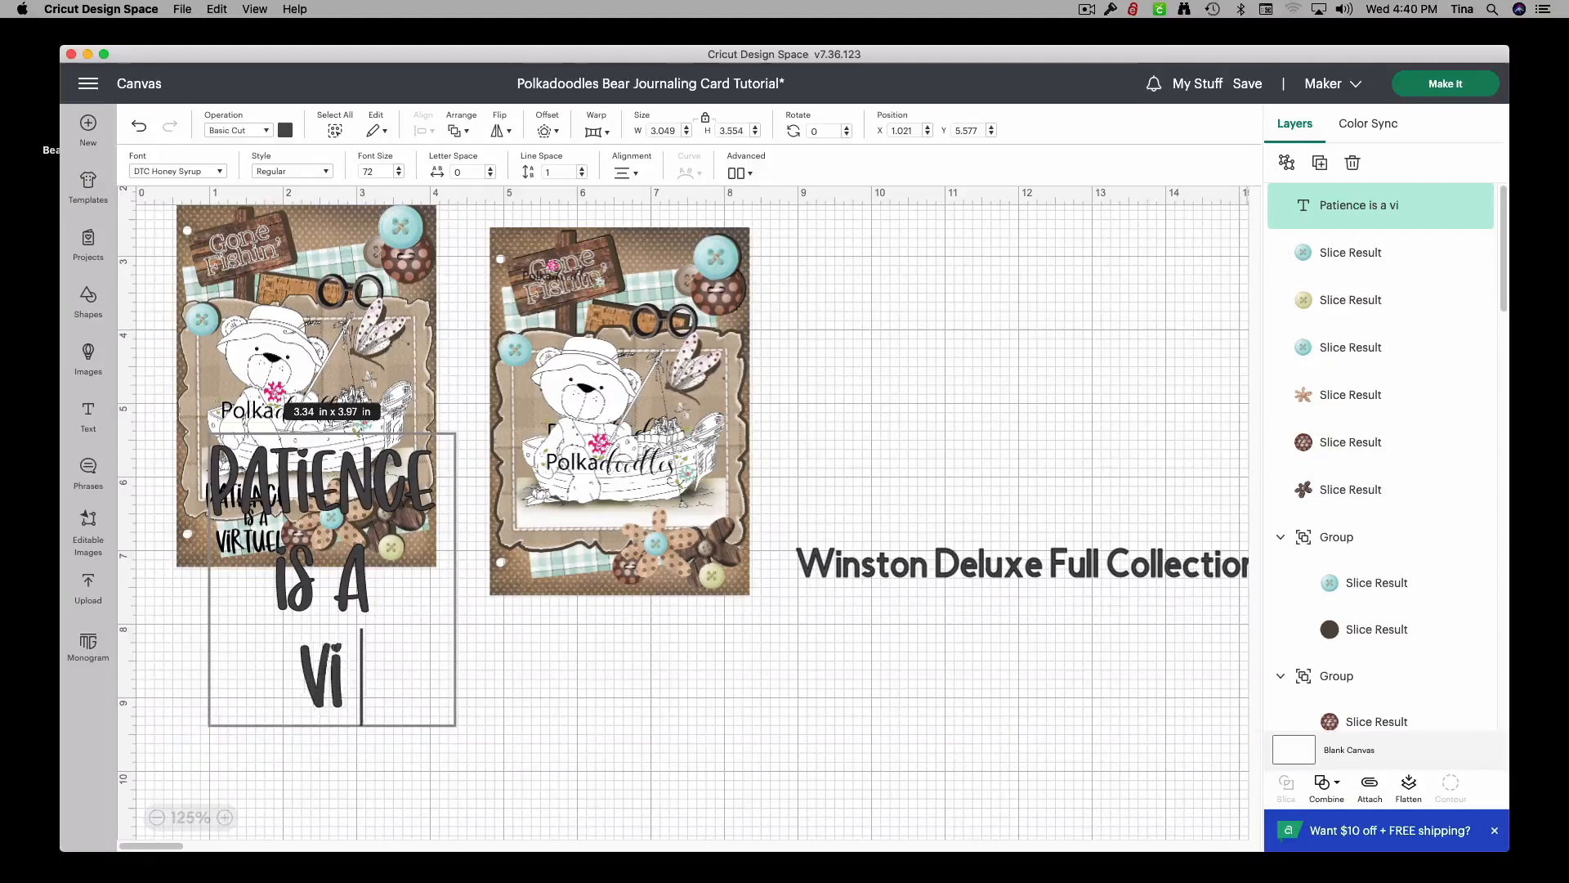
pyautogui.write('rtue')
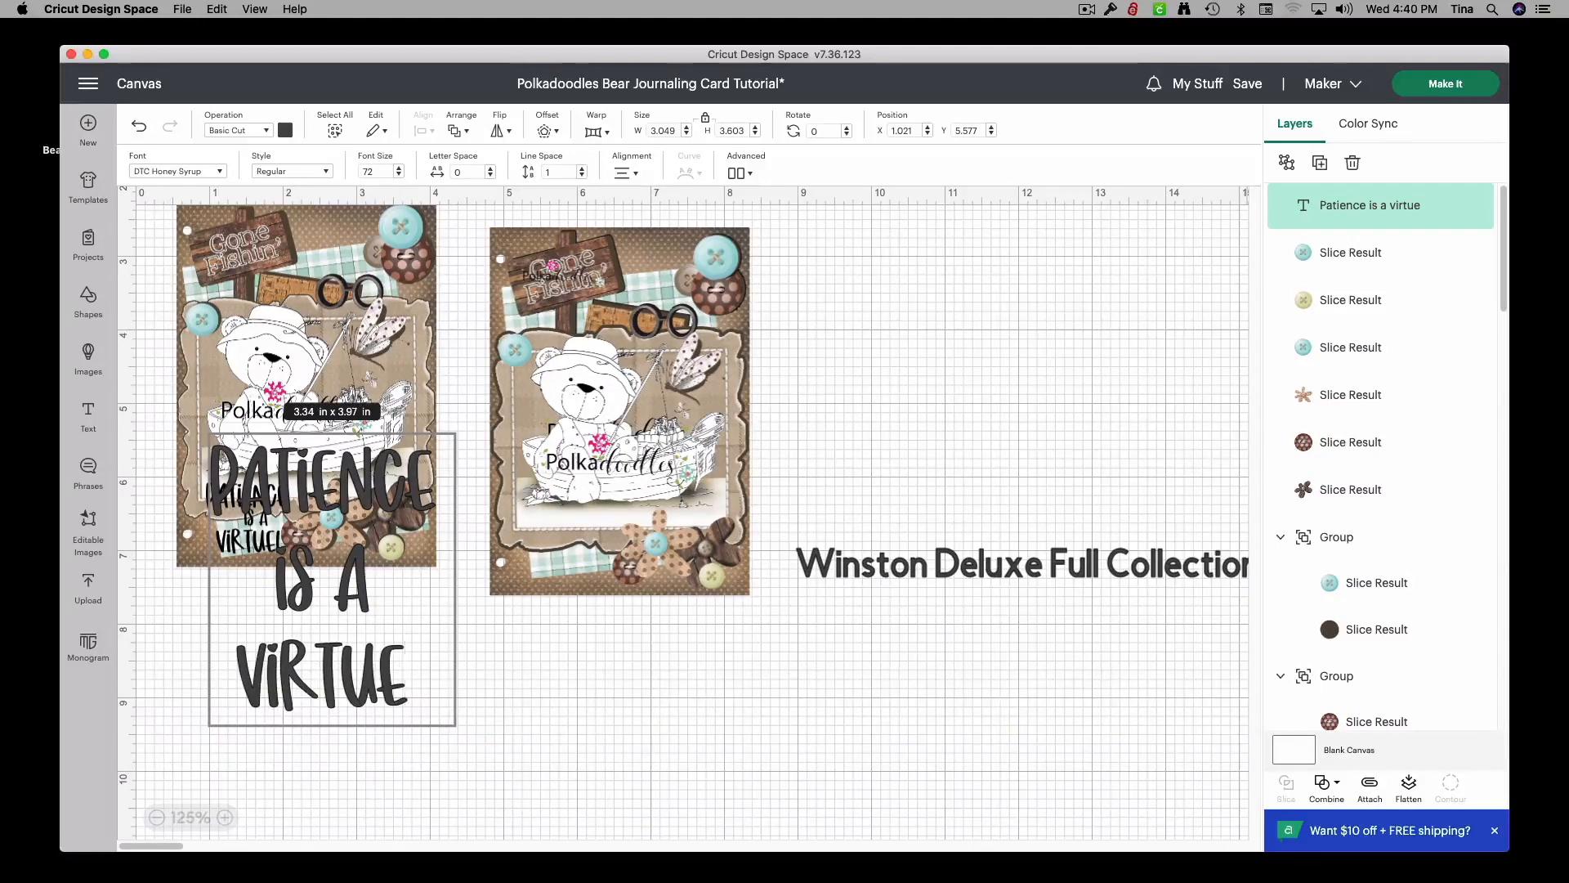
pyautogui.write('!')
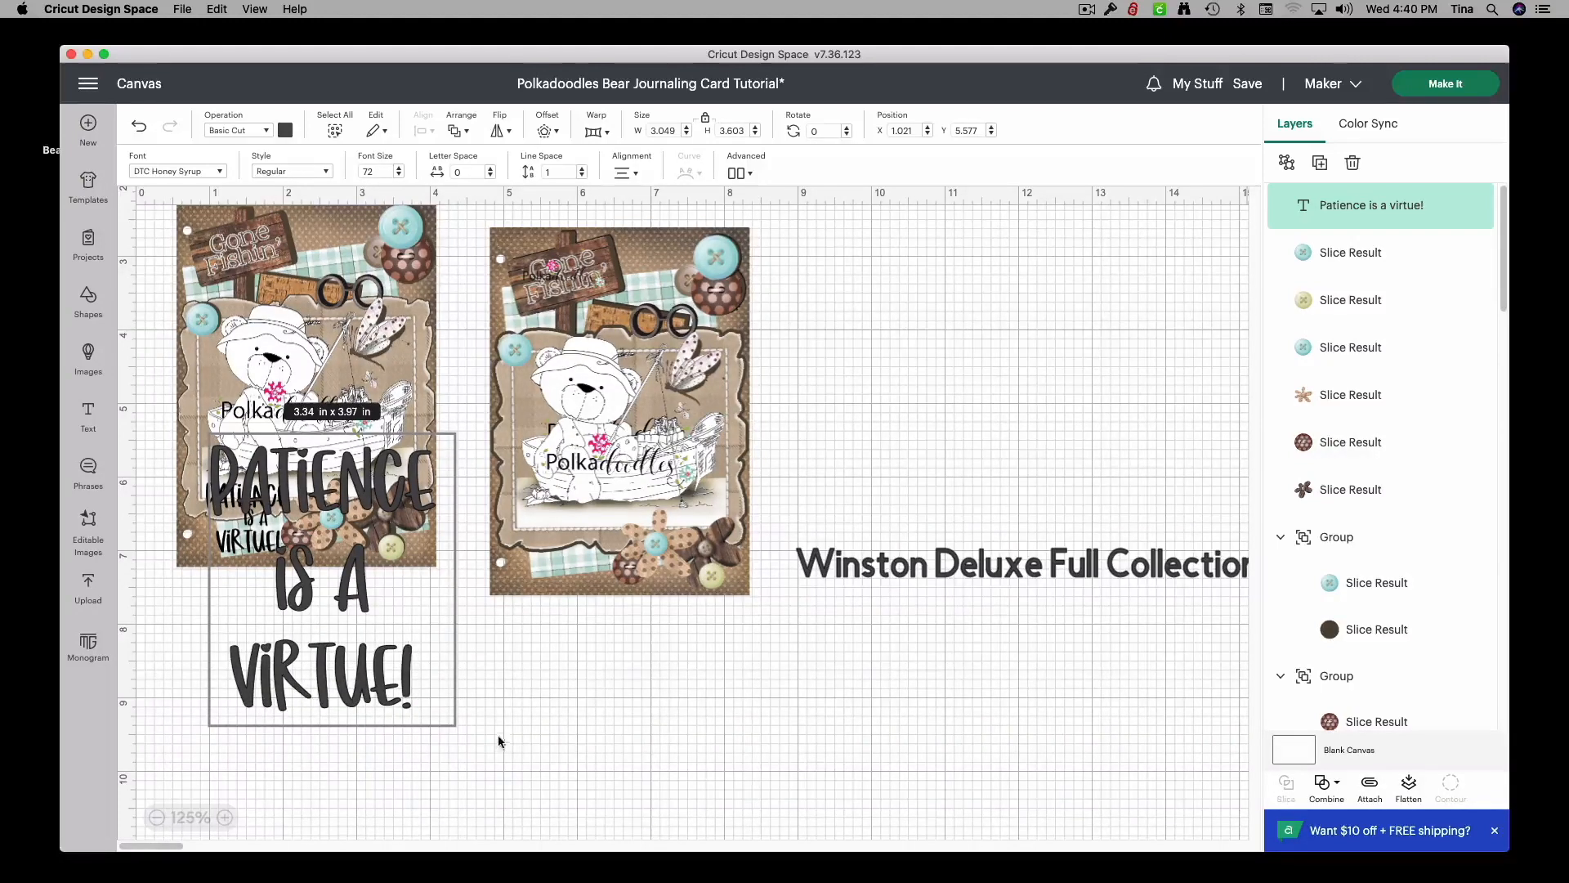
# Step: Recolour the caption black, scale it to about 1.13 × 1.33 in and place it at the new card's lower left
pyautogui.click(372, 674)
pyautogui.click(532, 731)
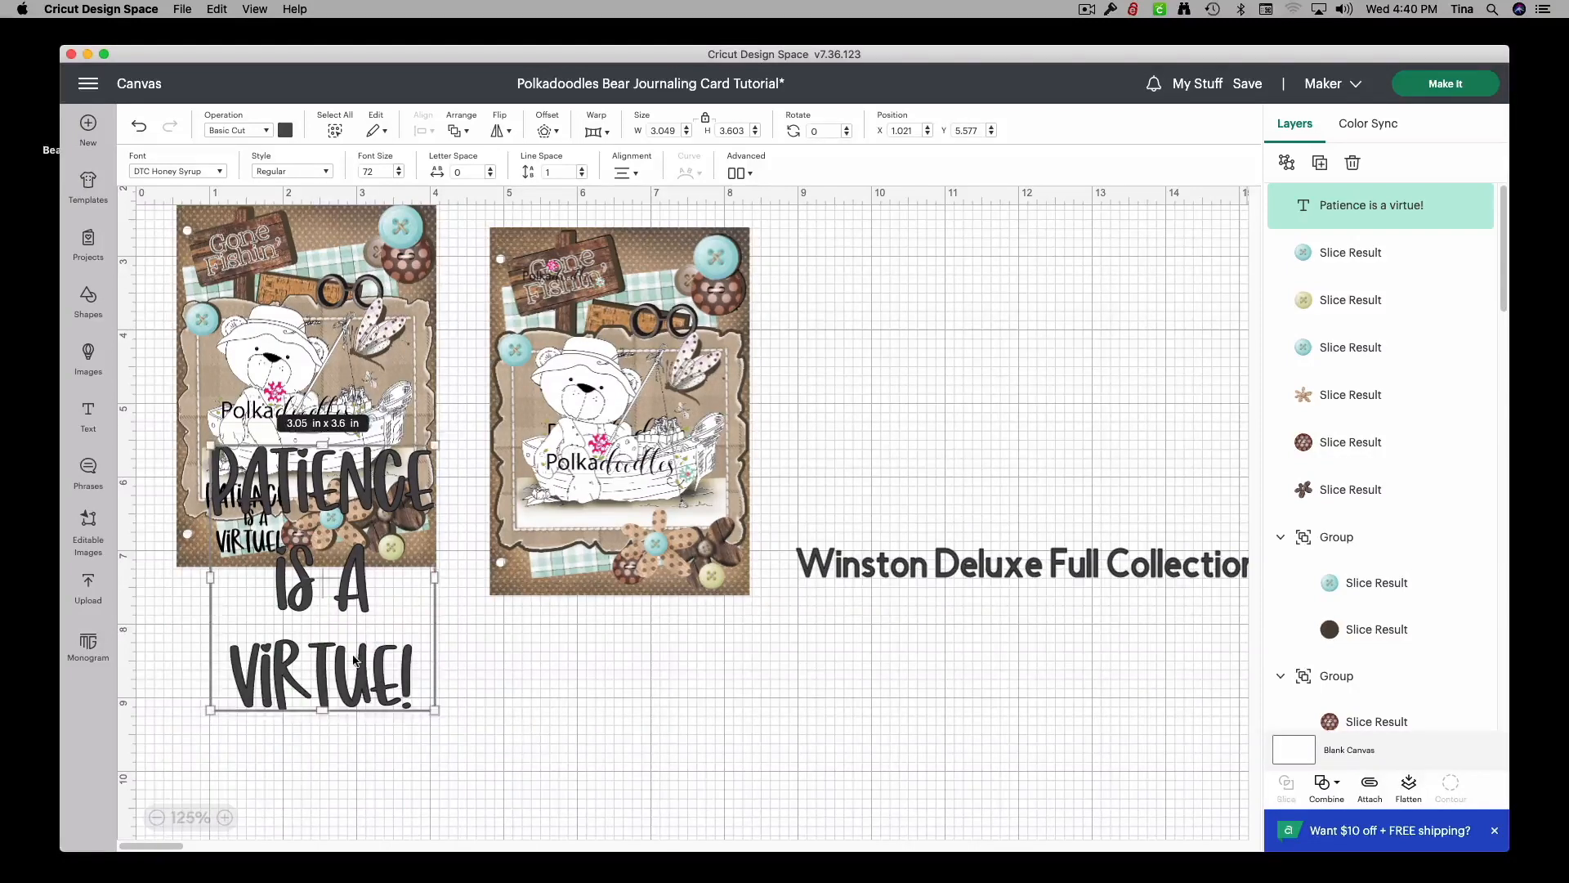
pyautogui.click(286, 131)
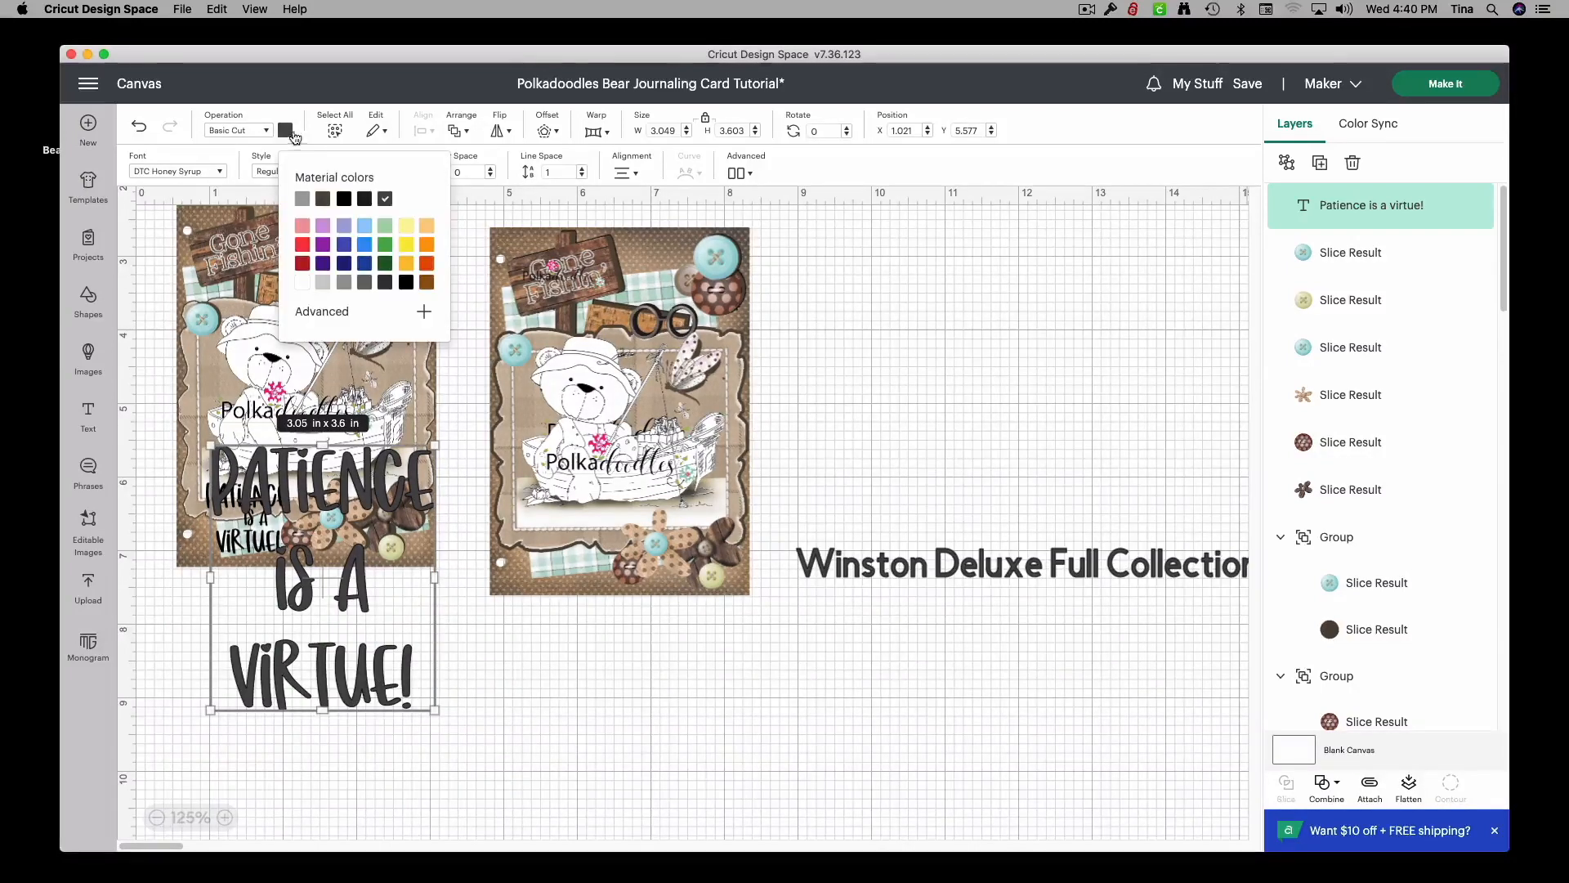
pyautogui.click(406, 283)
pyautogui.moveTo(432, 708); pyautogui.dragTo(293, 545)
pyautogui.moveTo(278, 461); pyautogui.dragTo(594, 527)
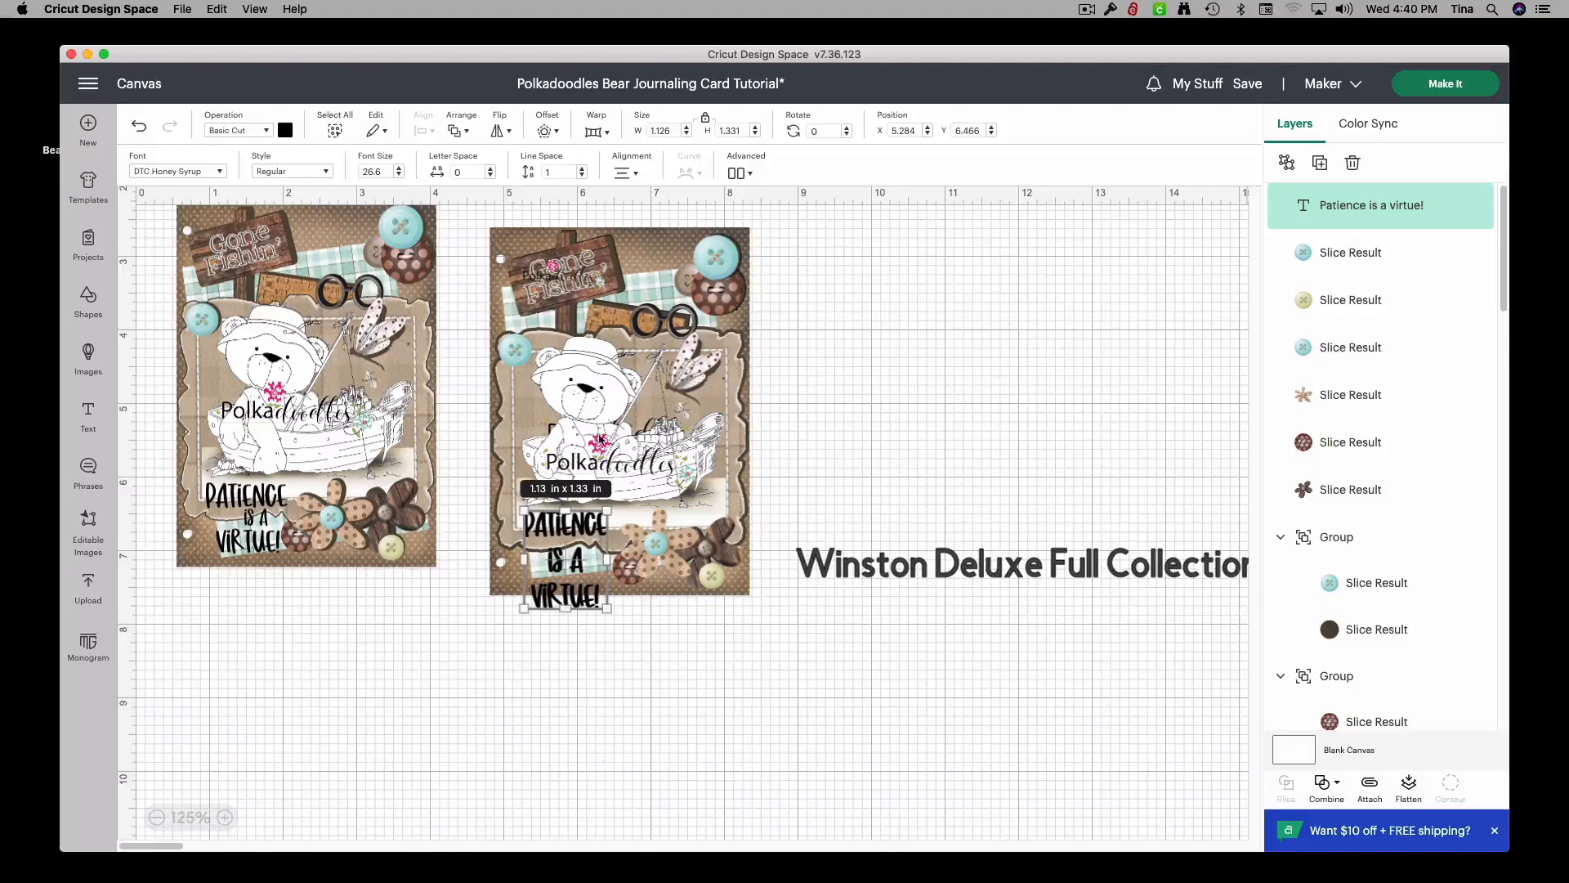
# Step: Ungroup the caption to lines and tighten the stack, shrinking "is a" to about 0.34 × 0.25 in and raising "virtue!" beneath it
pyautogui.click(746, 174)
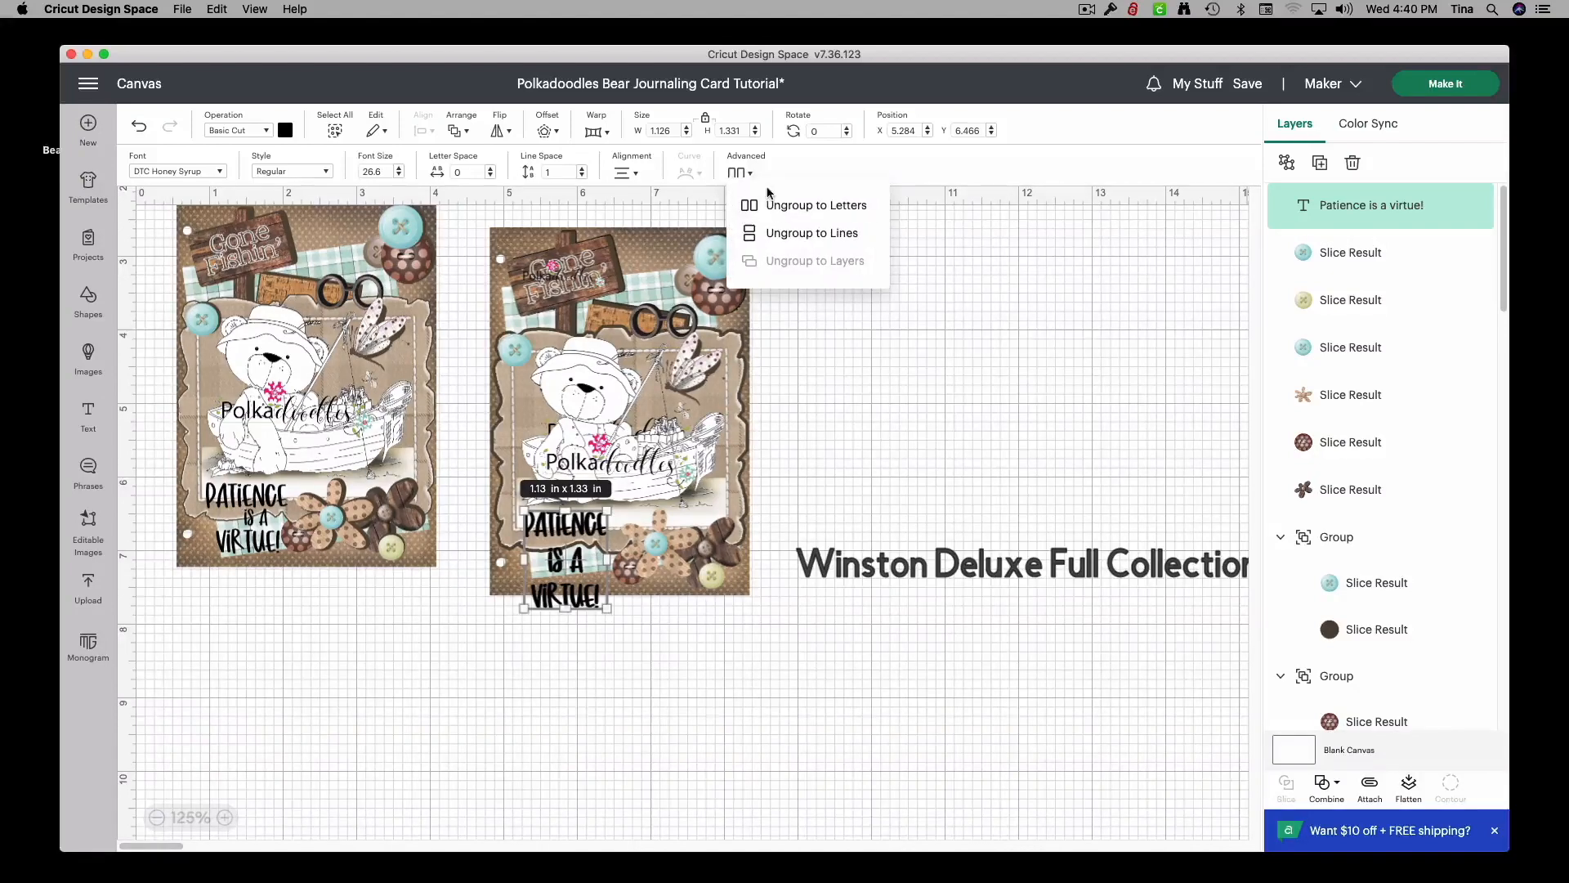
pyautogui.click(783, 235)
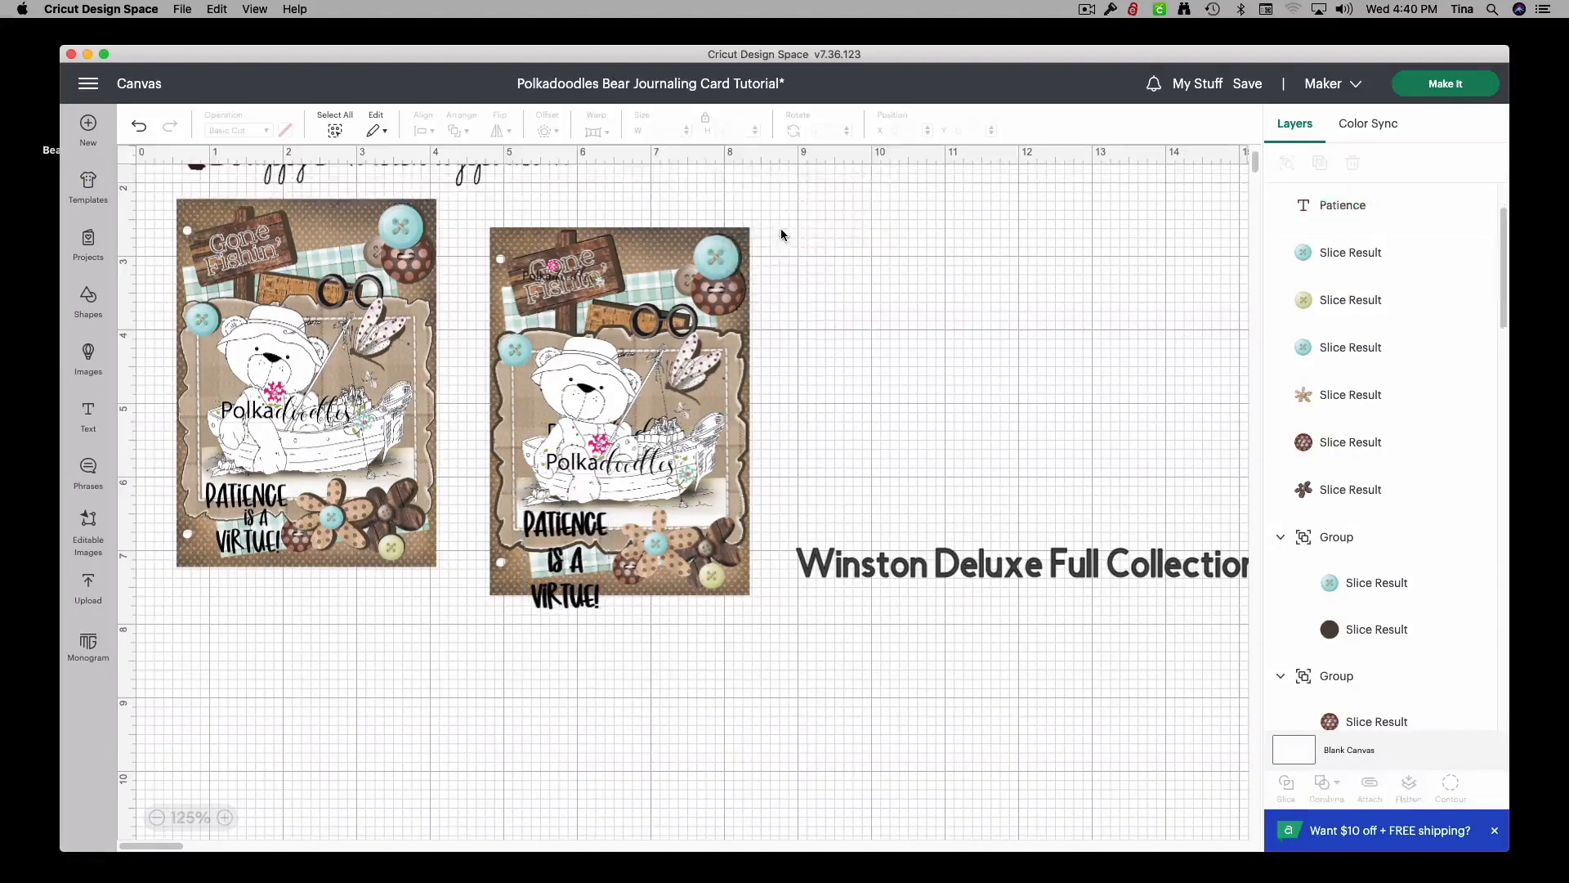
pyautogui.click(576, 564)
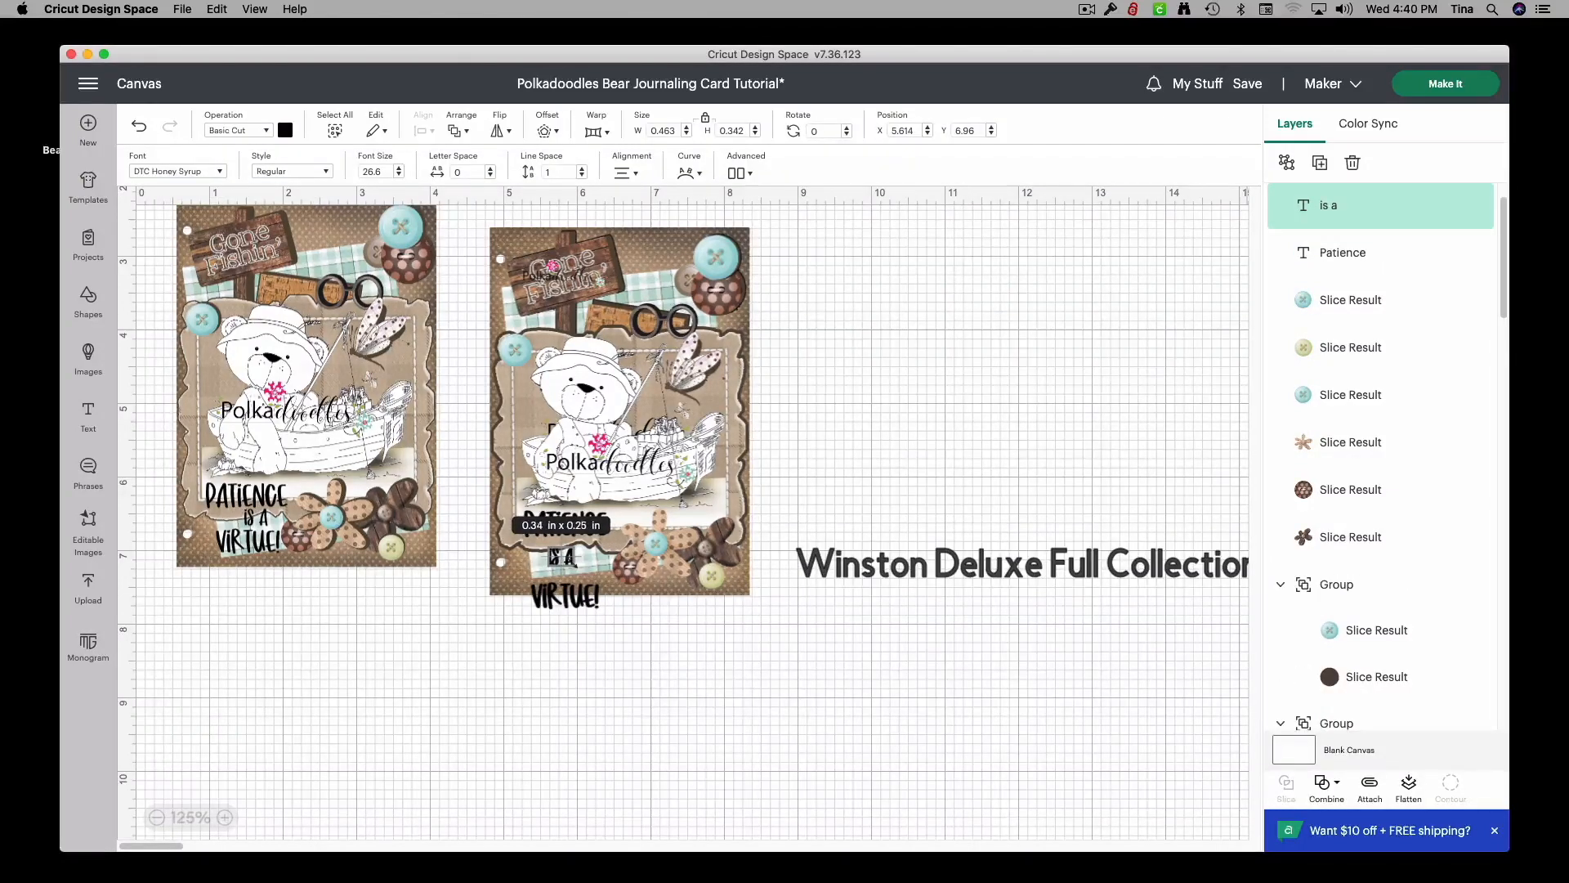
pyautogui.moveTo(582, 571)
pyautogui.mouseDown()
pyautogui.moveTo(577, 549)
pyautogui.moveTo(564, 595)
pyautogui.moveTo(564, 581)
pyautogui.mouseUp()
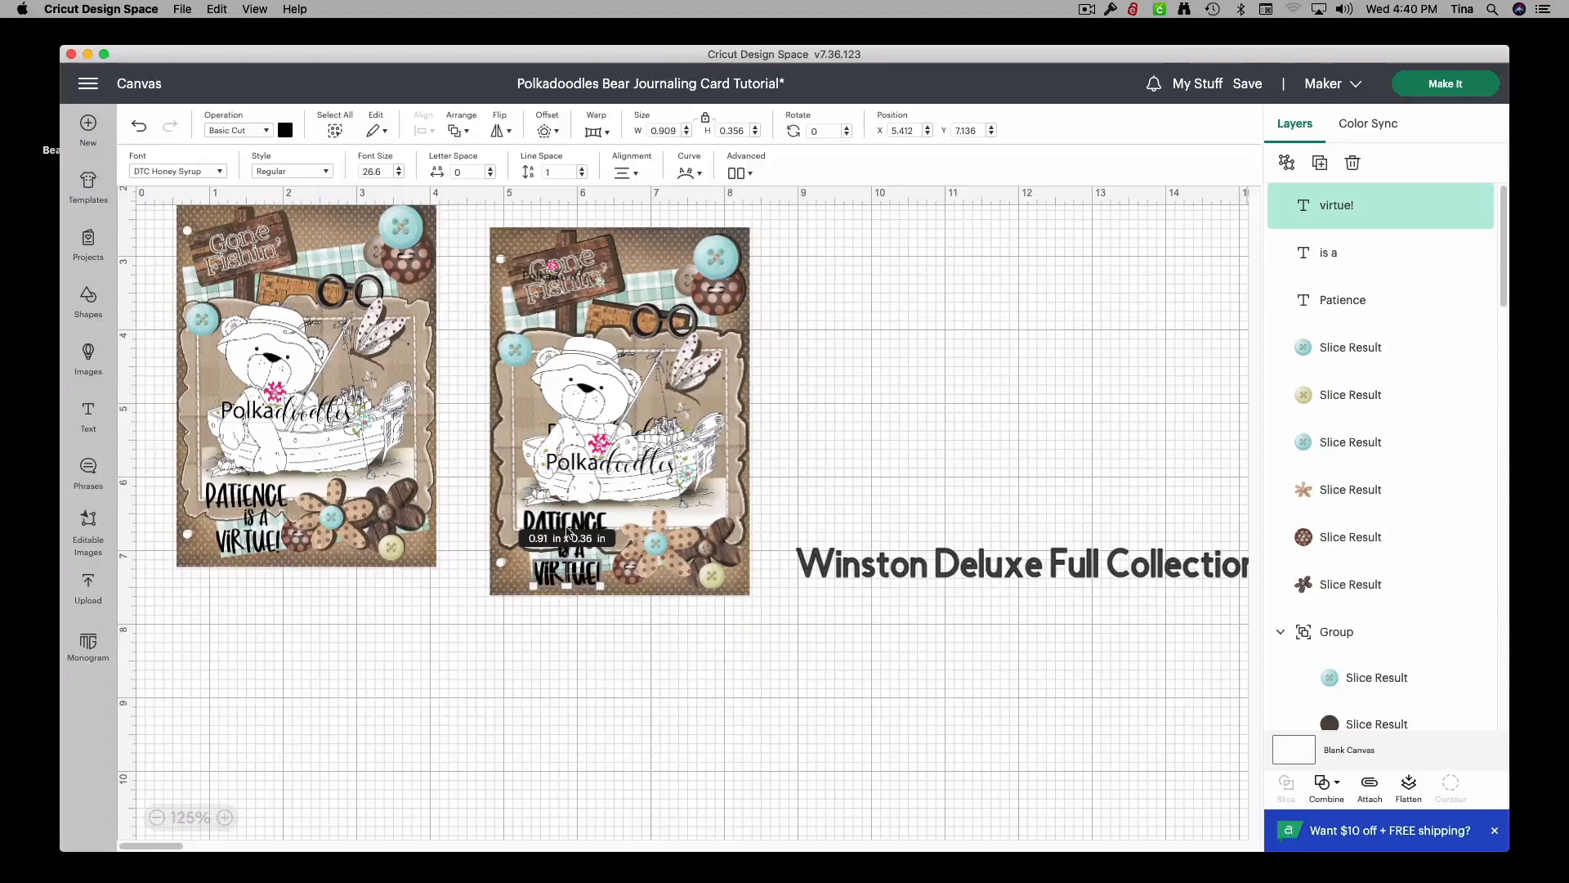
pyautogui.click(611, 651)
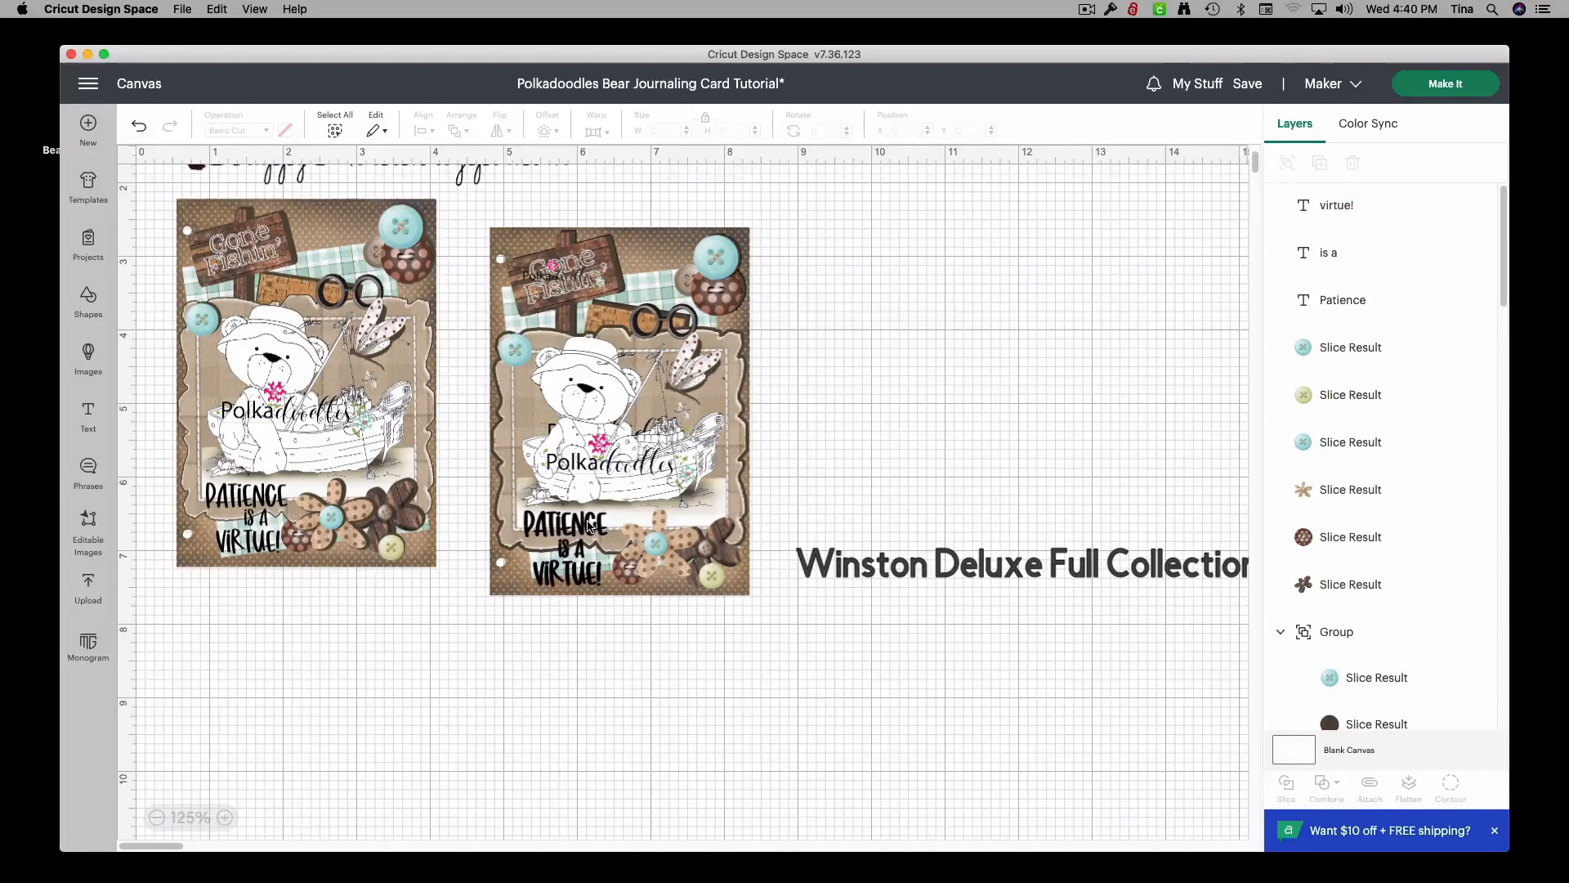
# Step: Nudge "Patience" slightly right, shrink "is a" to about 0.31 × 0.23 in and pull "virtue!" closer under it
pyautogui.click(590, 524)
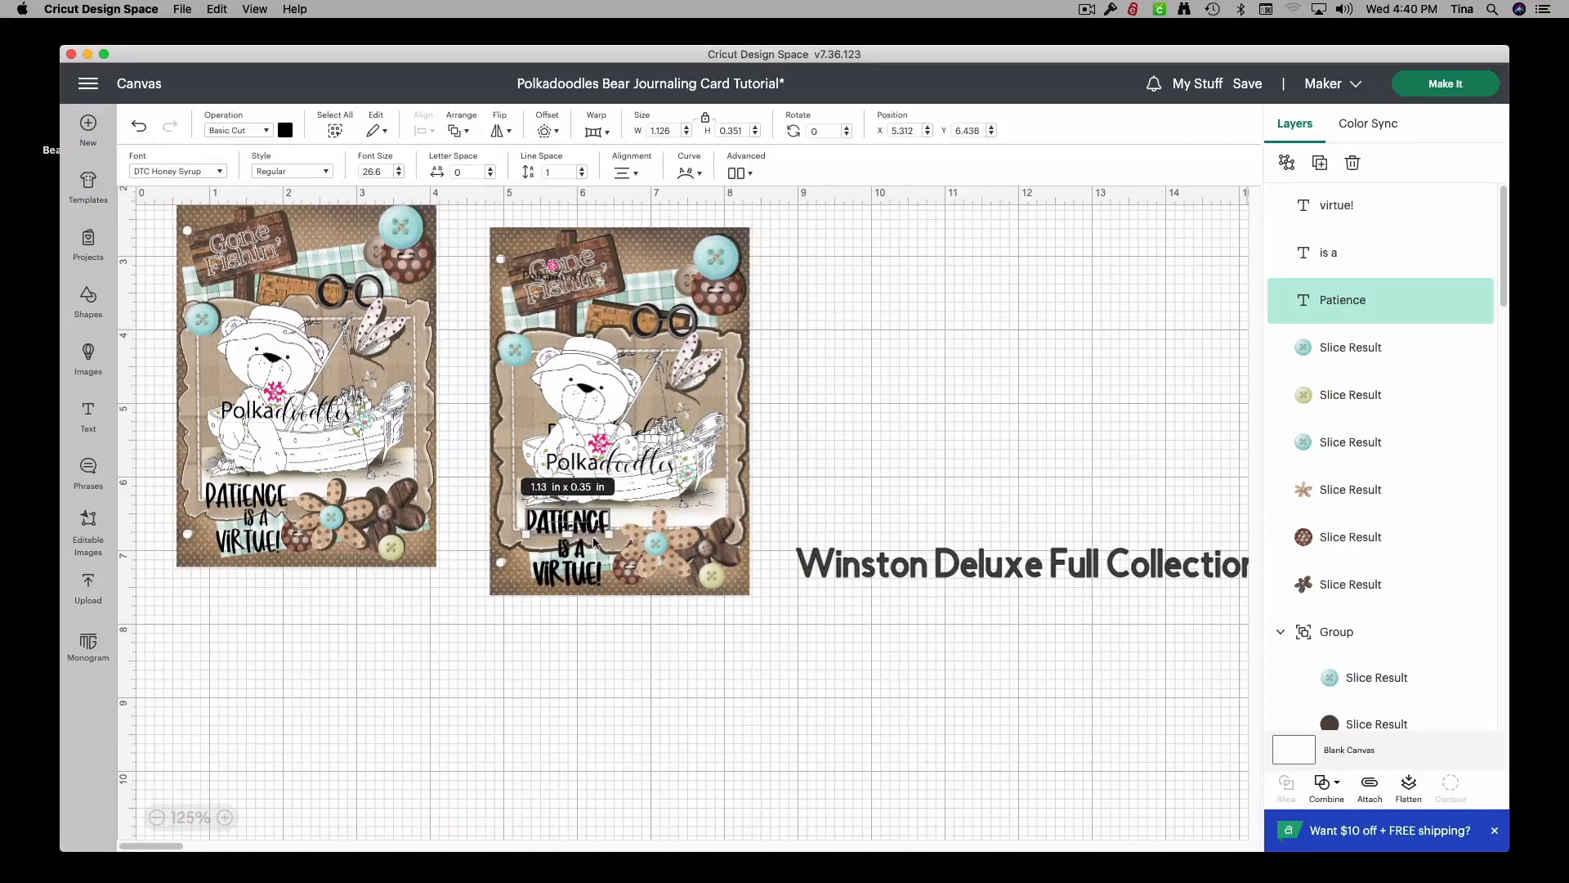
pyautogui.click(583, 550)
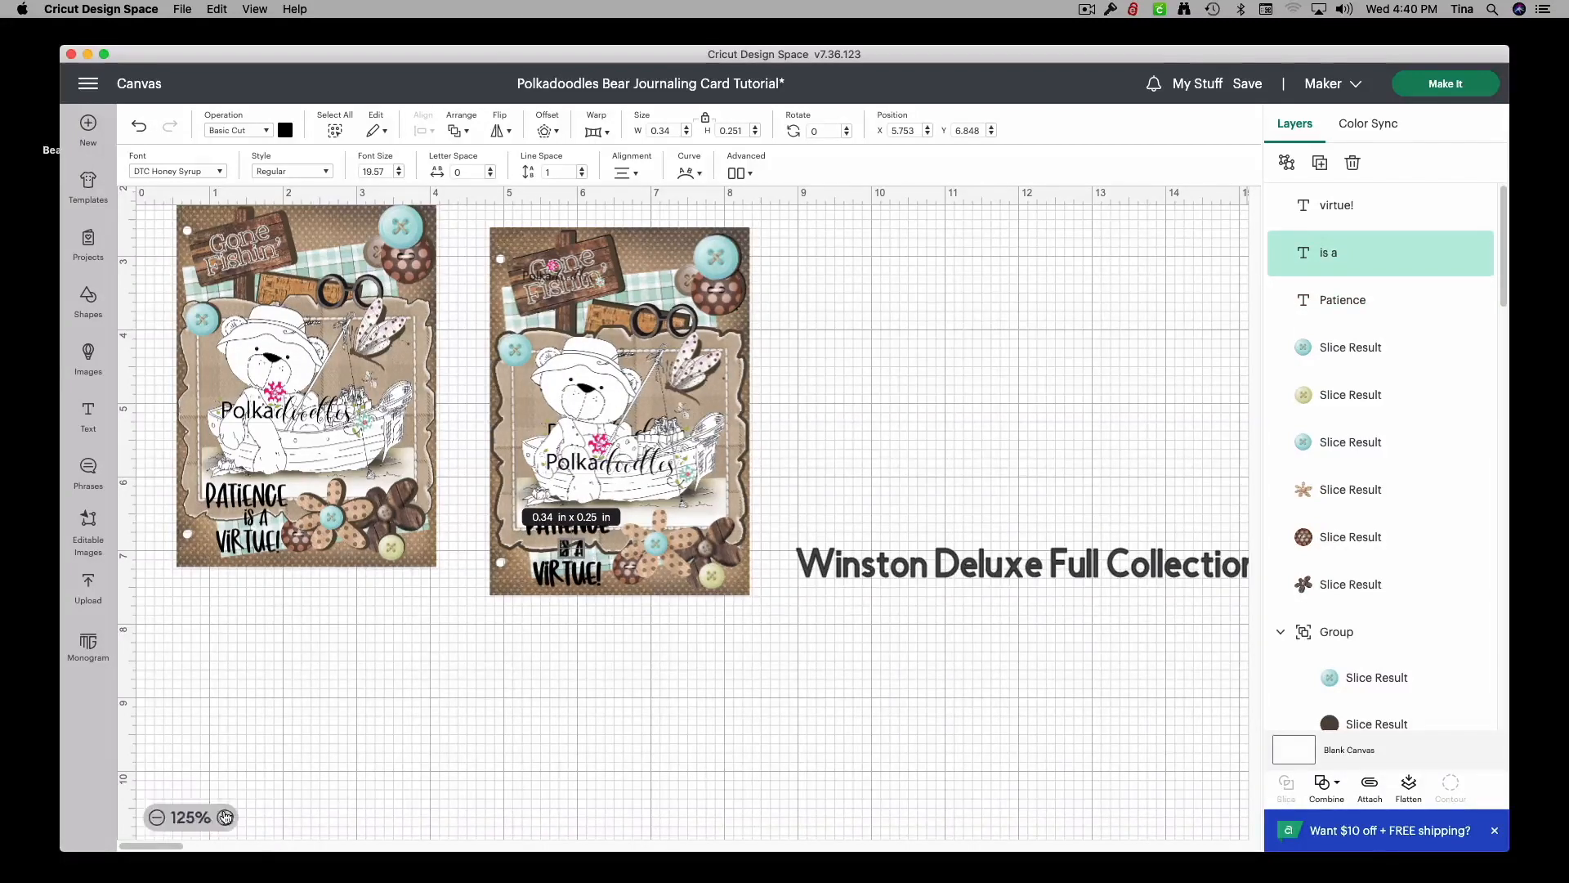
pyautogui.click(225, 818)
pyautogui.click(225, 818)
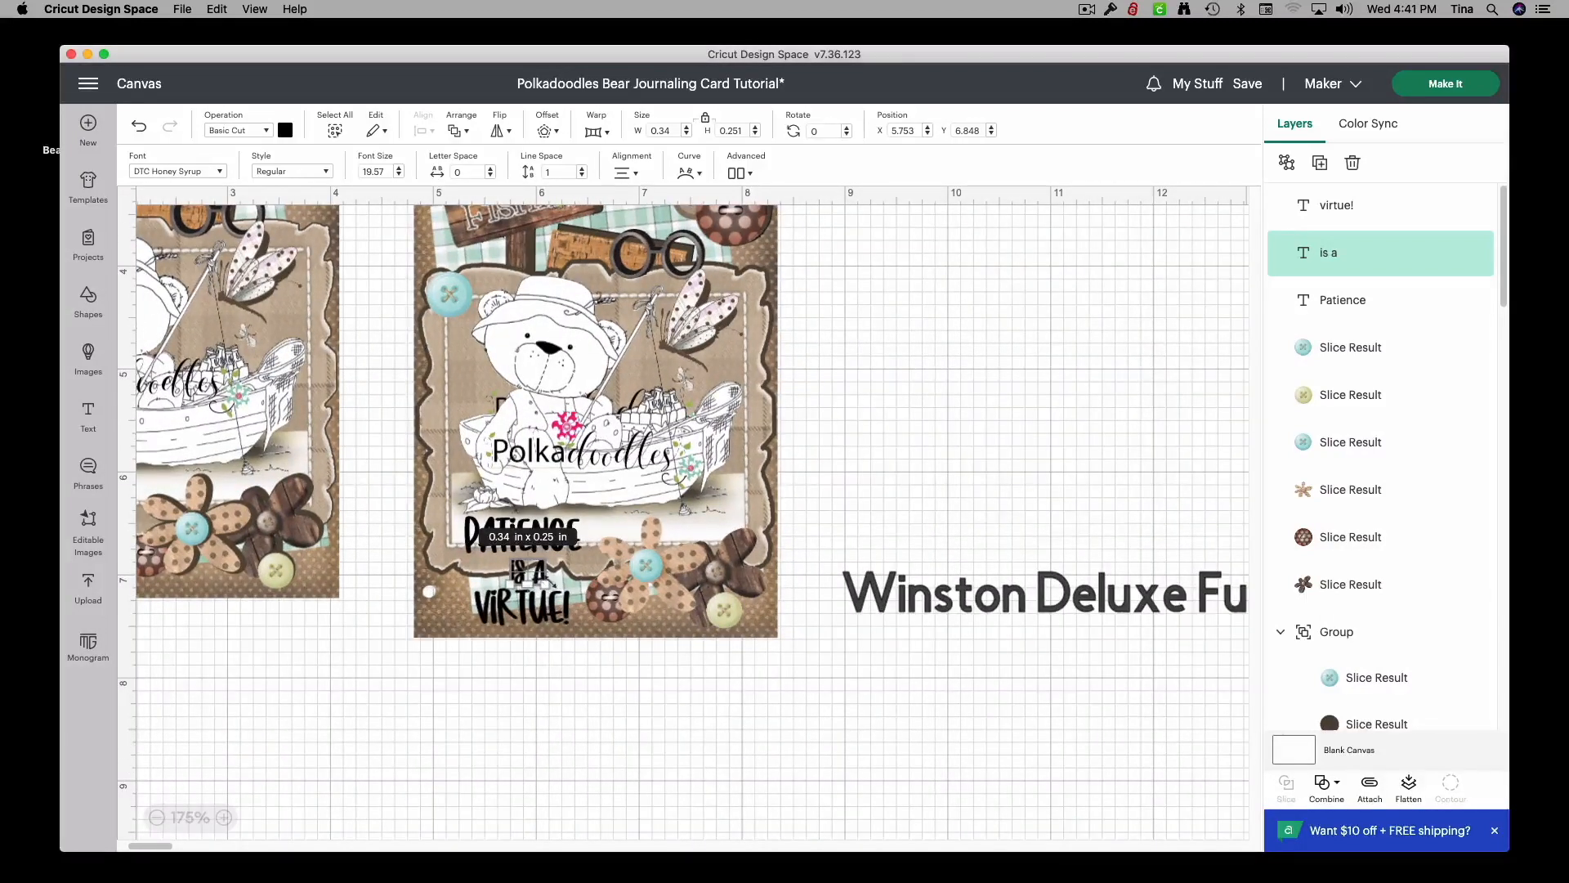
pyautogui.moveTo(546, 583); pyautogui.dragTo(545, 608)
pyautogui.click(634, 761)
# Step: Shift the "virtue!" line slightly left and down to about X 5.356, Y 7.067
pyautogui.click(154, 818)
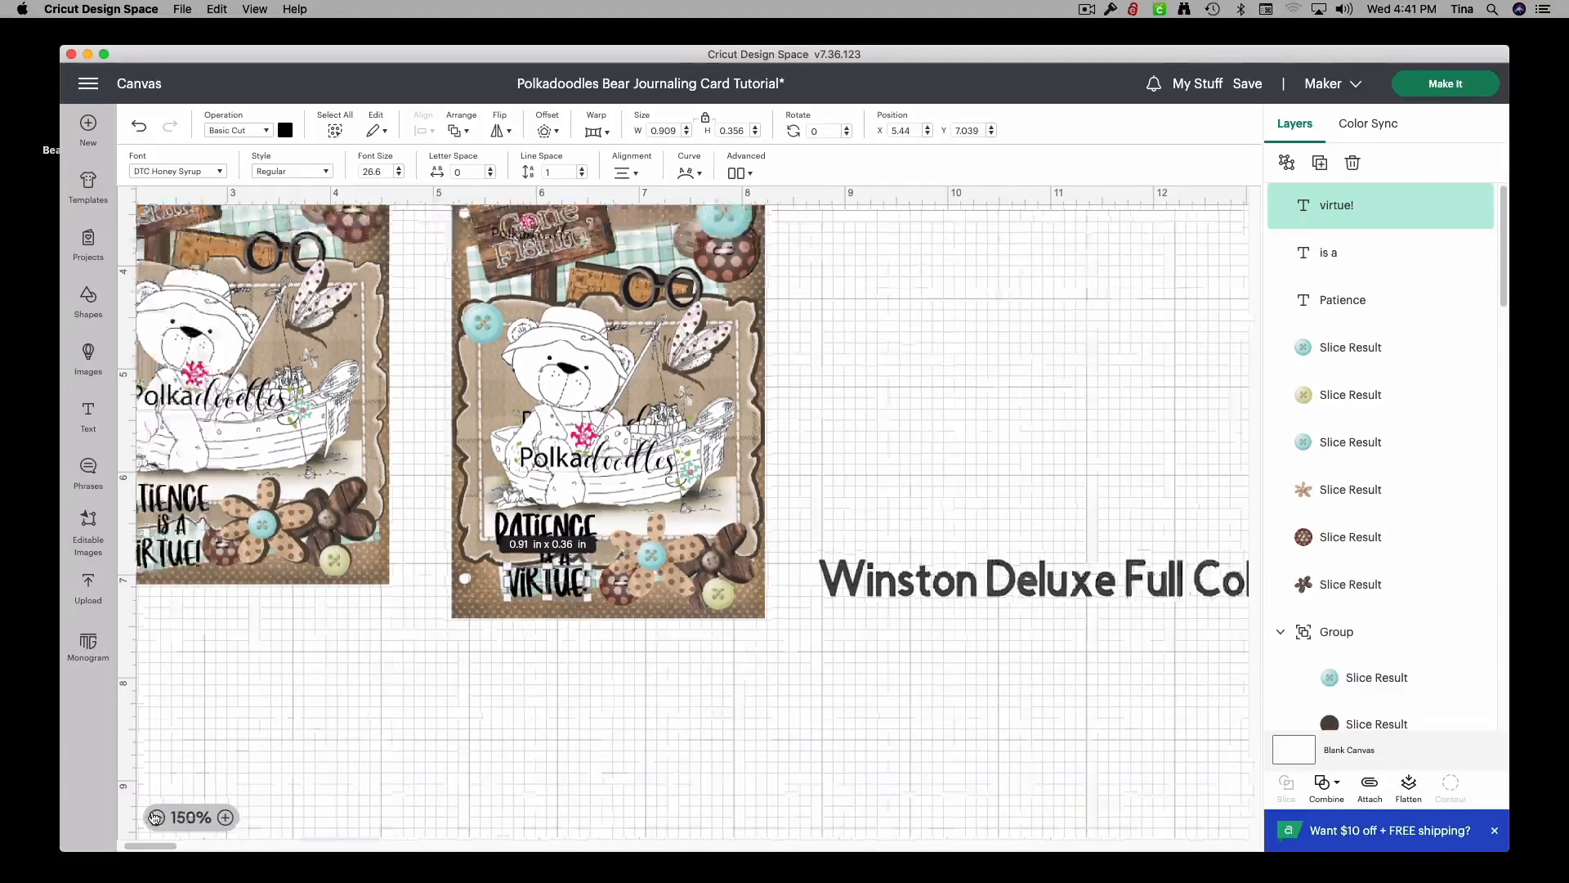
pyautogui.click(155, 817)
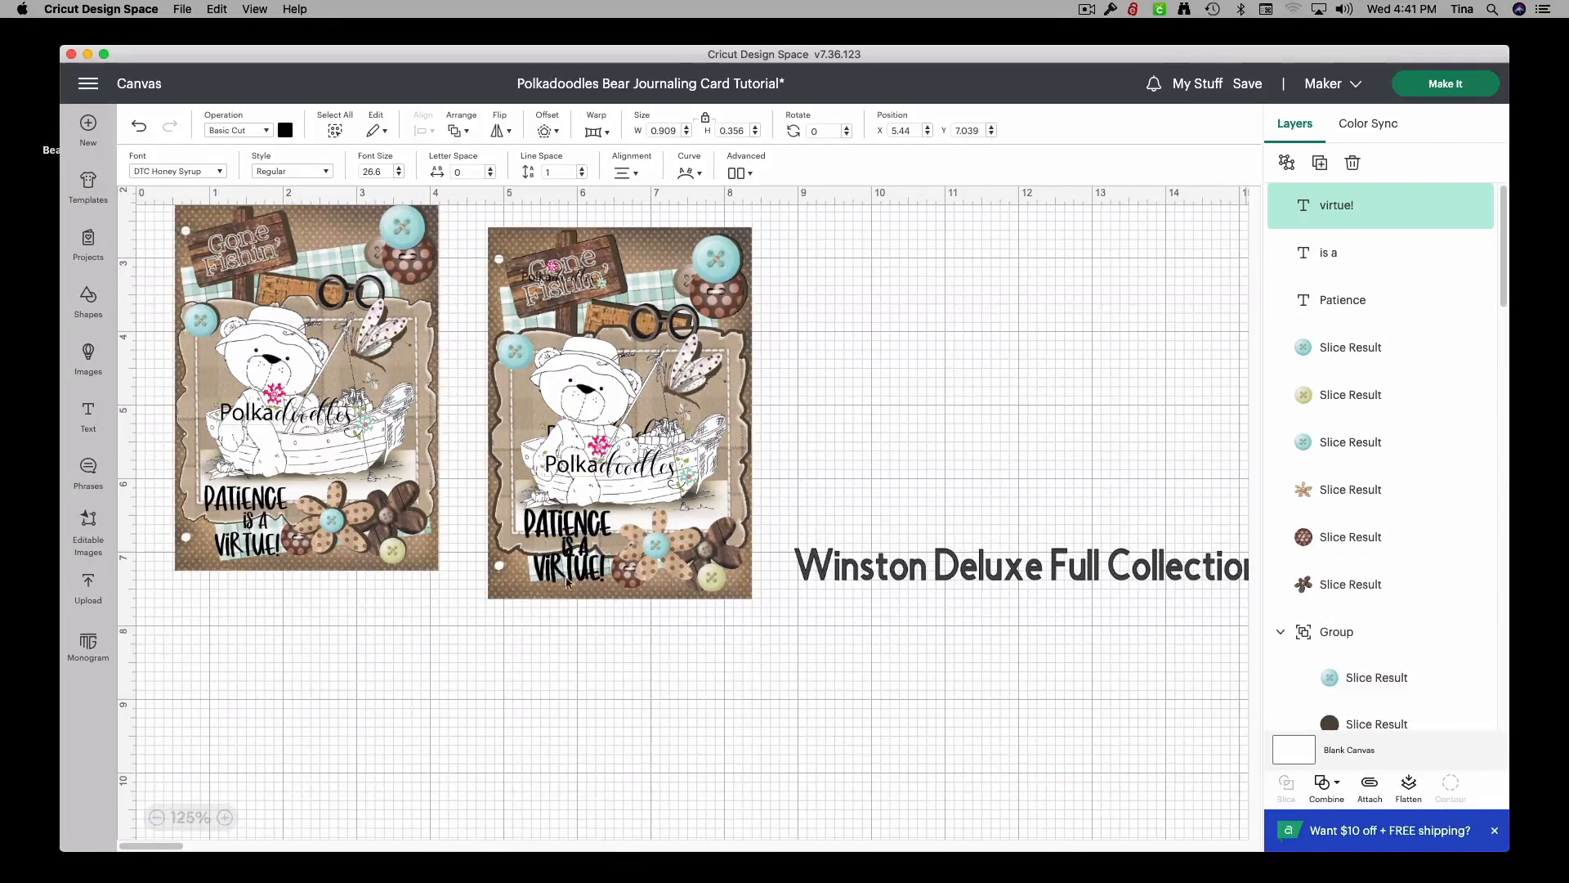
pyautogui.click(571, 675)
pyautogui.moveTo(575, 572); pyautogui.dragTo(570, 575)
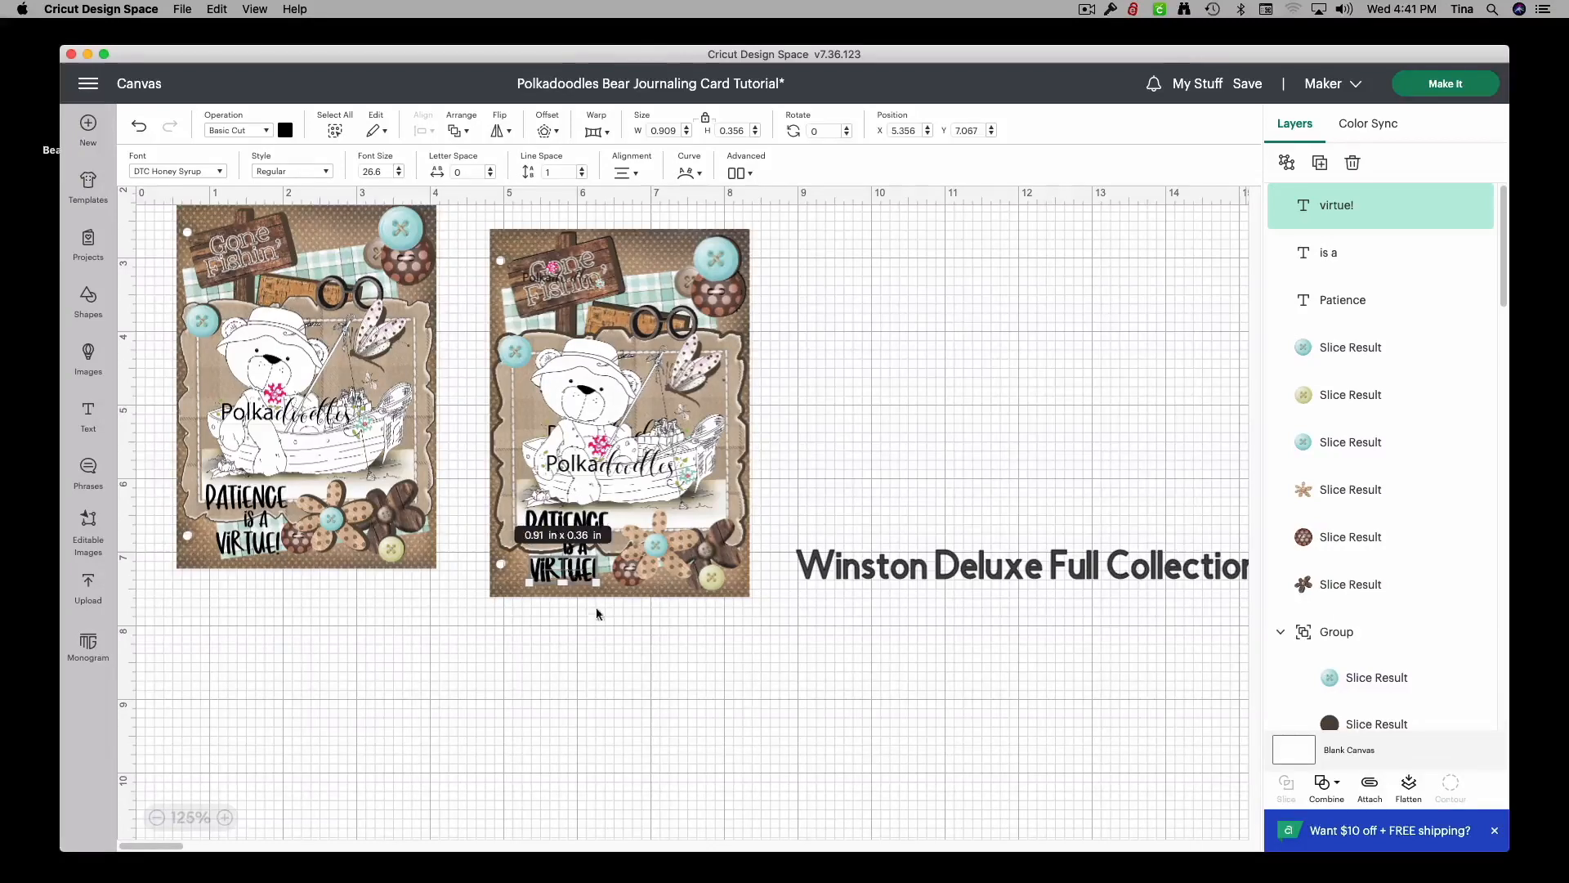
pyautogui.click(595, 614)
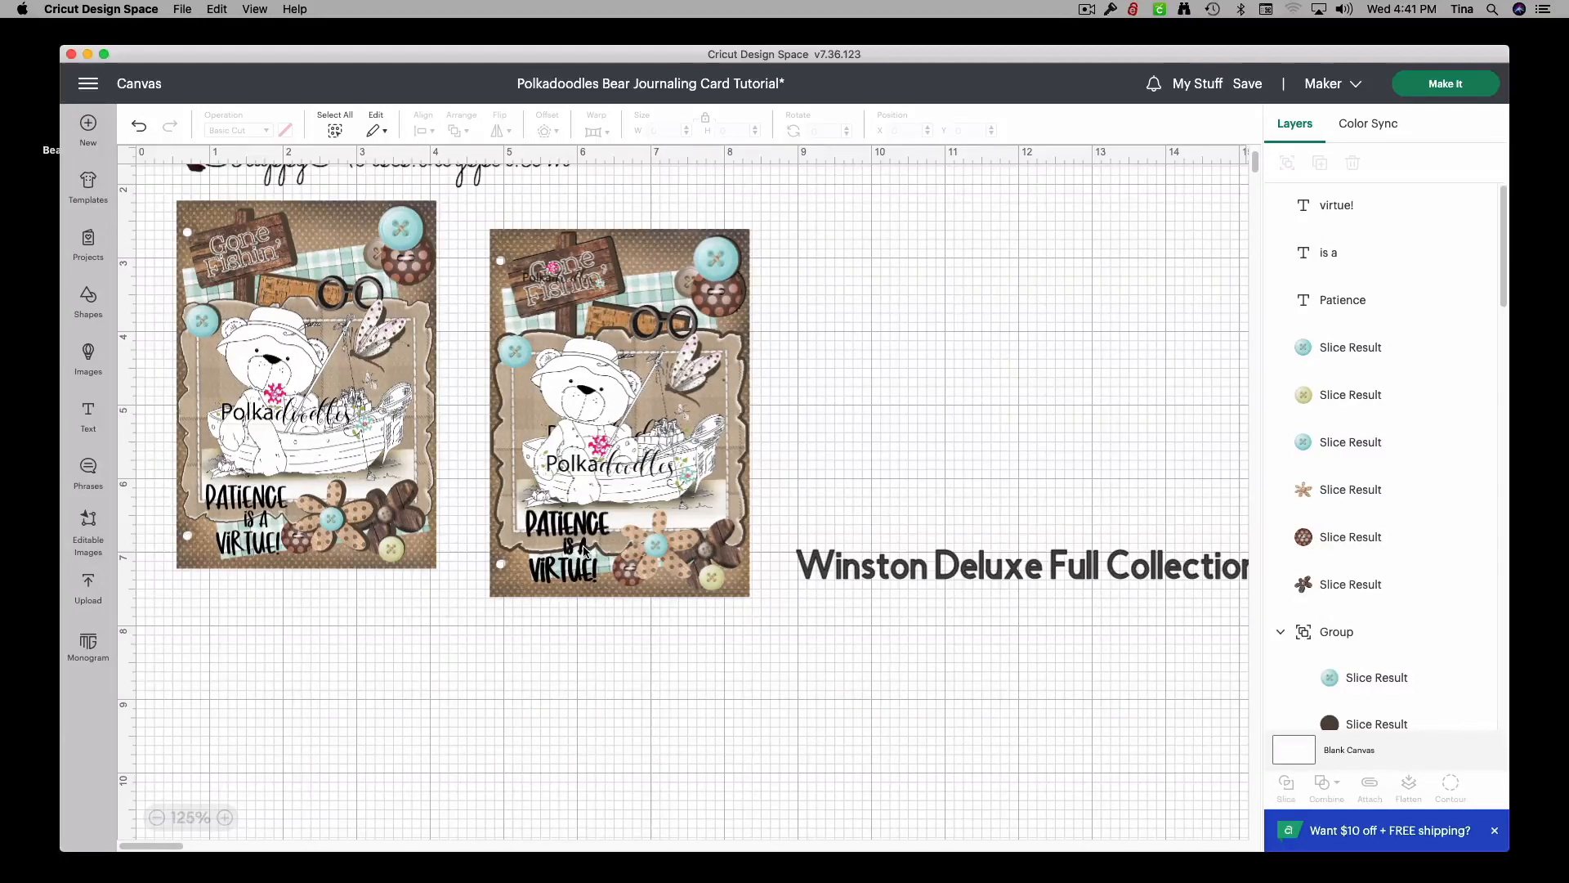
# Step: Nudge the "is a" line to about Y 6.862 and the flattened plaid paper down to about Y 3.256
pyautogui.moveTo(585, 552); pyautogui.dragTo(585, 556)
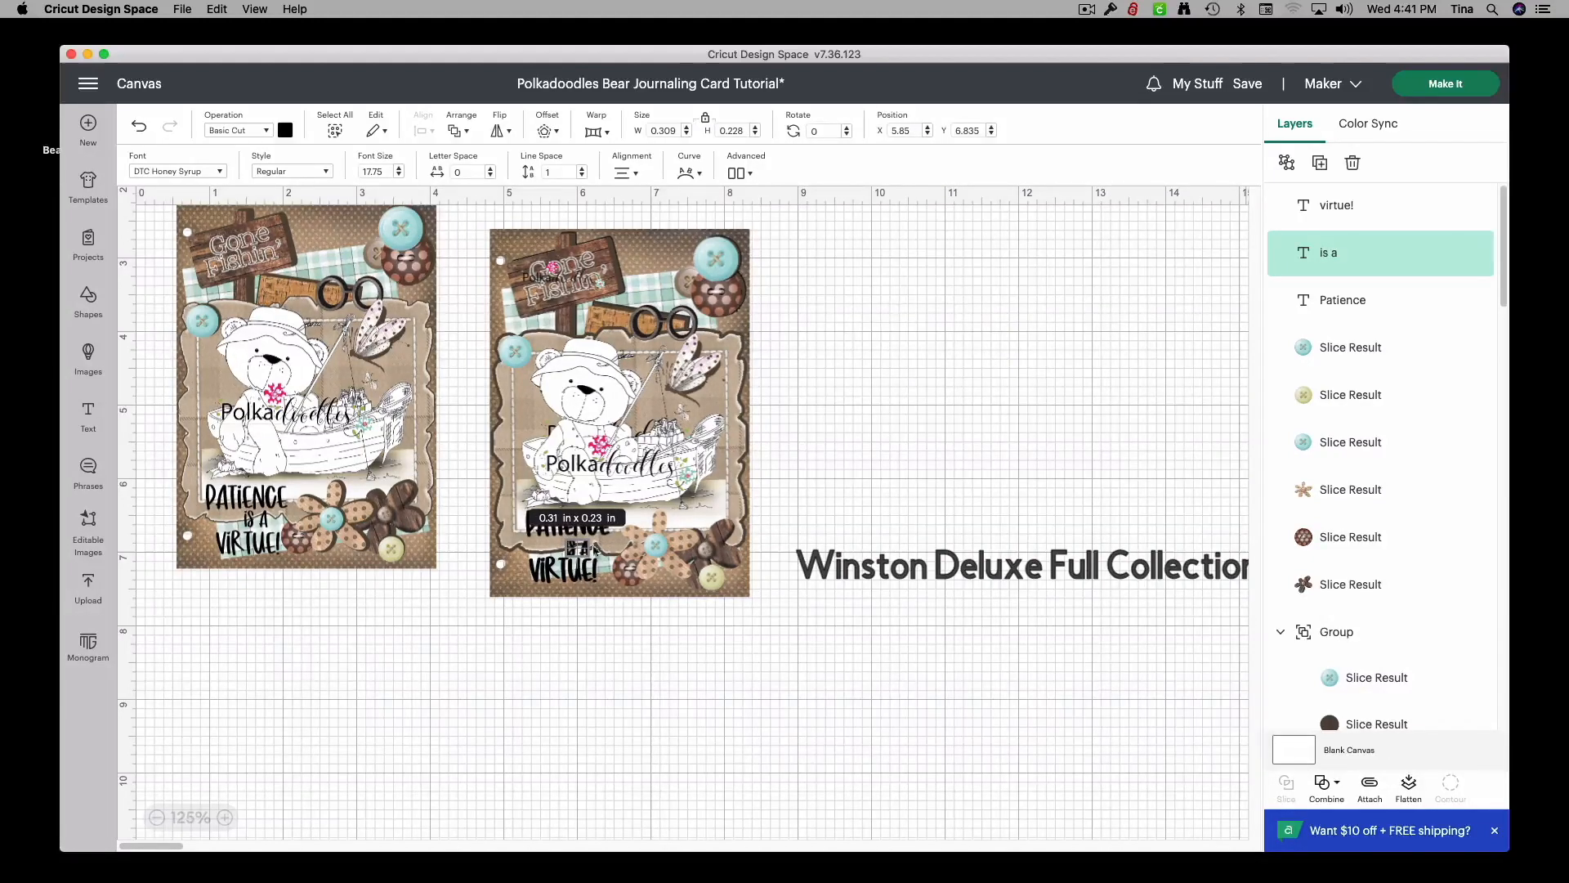
pyautogui.moveTo(649, 288); pyautogui.dragTo(651, 299)
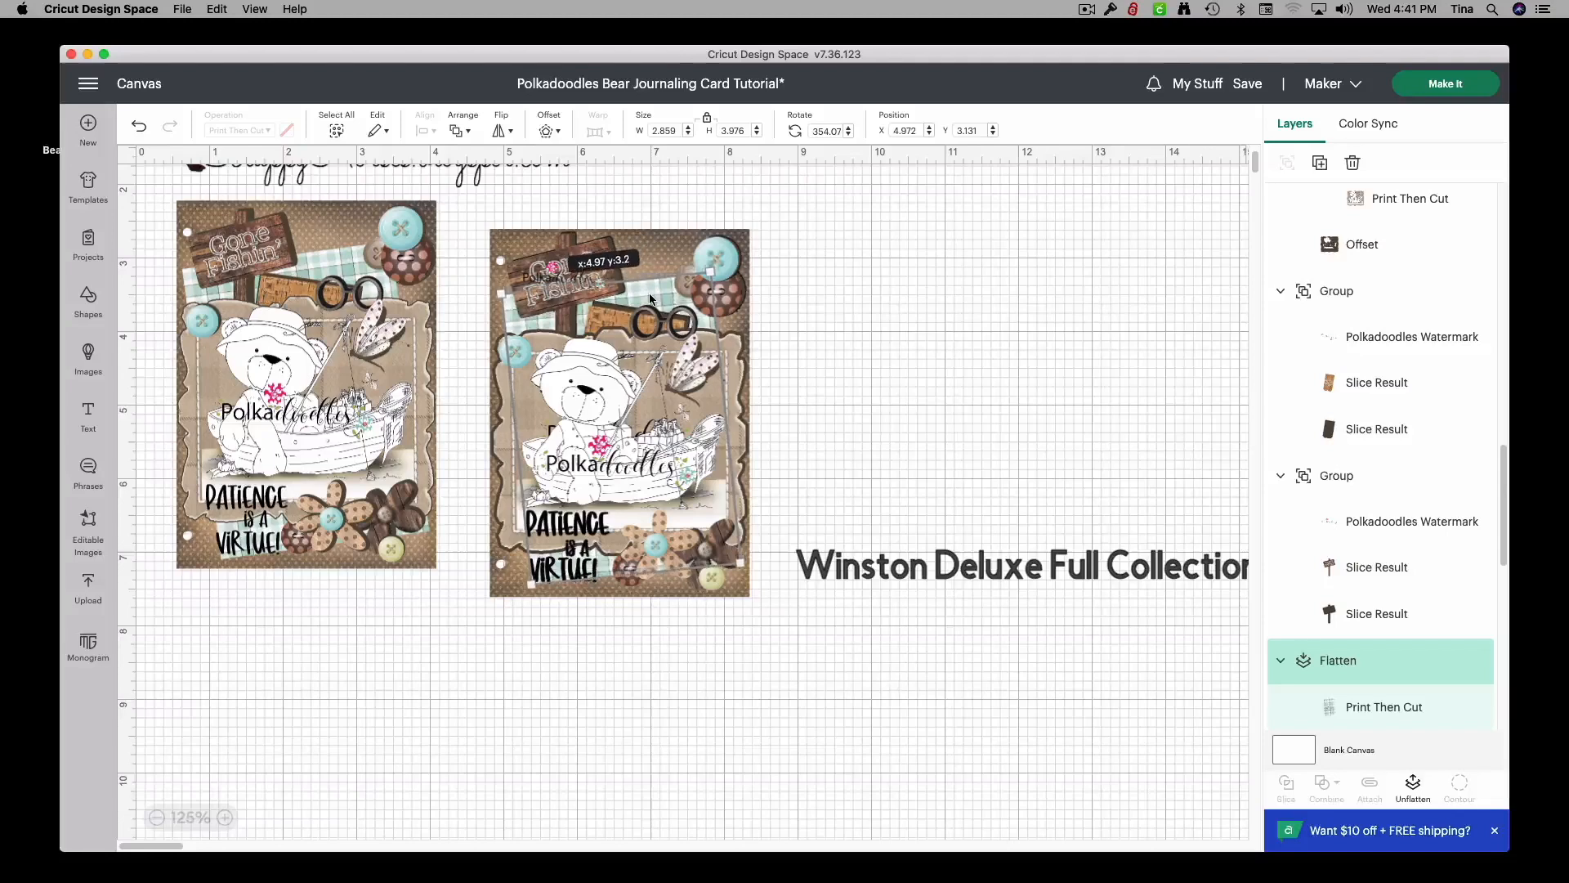
pyautogui.click(610, 691)
pyautogui.moveTo(580, 575); pyautogui.dragTo(589, 557)
pyautogui.click(602, 683)
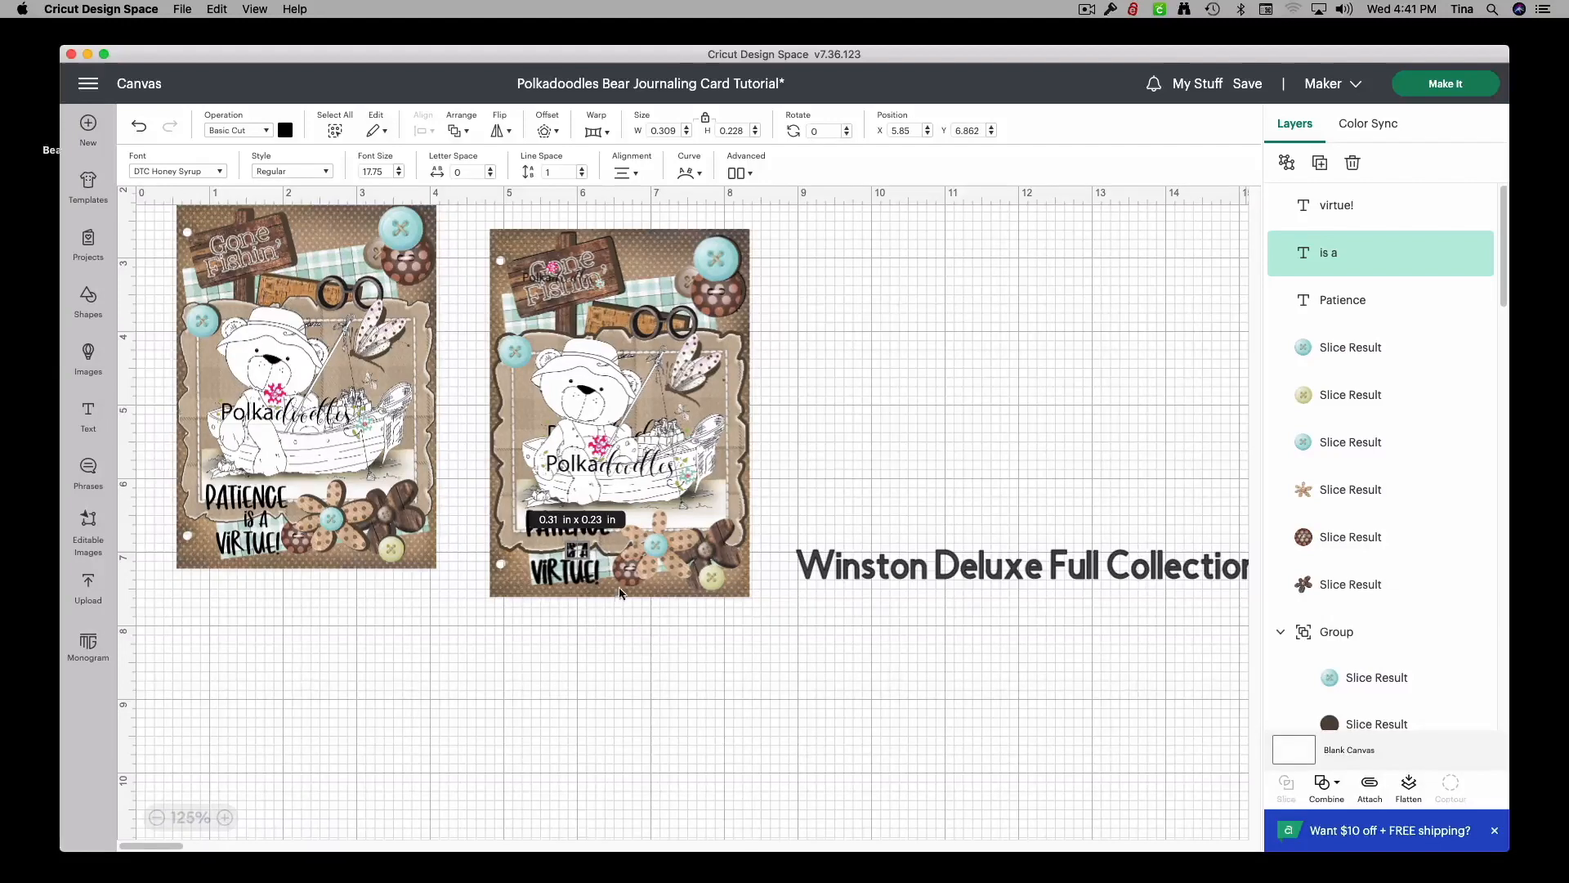
pyautogui.click(641, 282)
pyautogui.moveTo(641, 285); pyautogui.dragTo(640, 287)
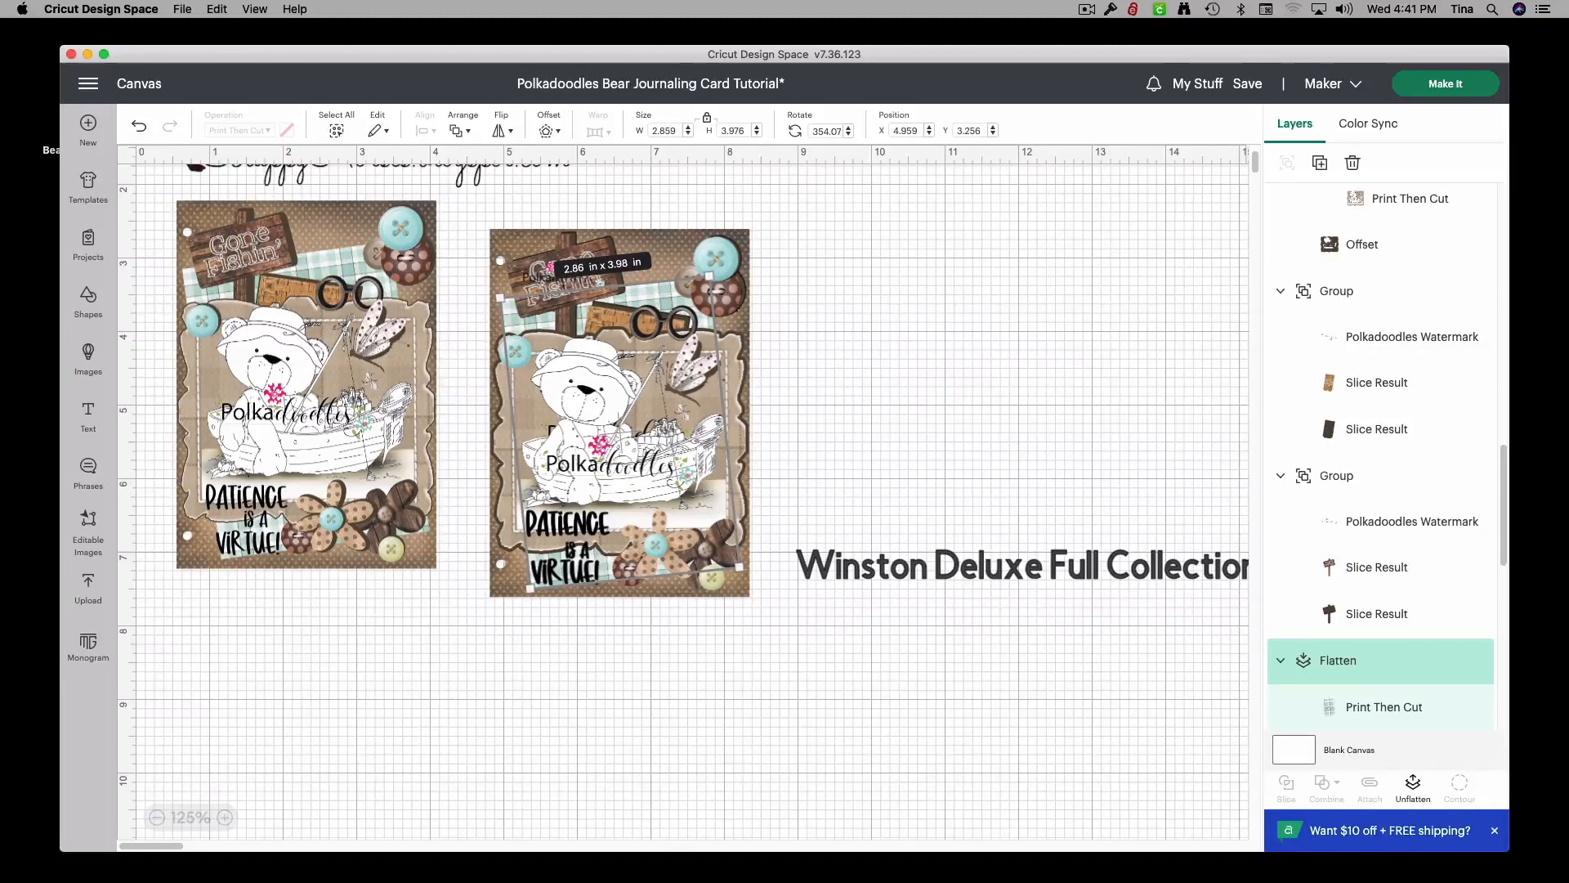
pyautogui.click(935, 297)
# Step: Adjust the ruler group's position to about X 5.72, Y 3.55 and nudge the eyeglasses slightly right above the bear
pyautogui.moveTo(584, 287); pyautogui.dragTo(598, 316)
pyautogui.click(964, 325)
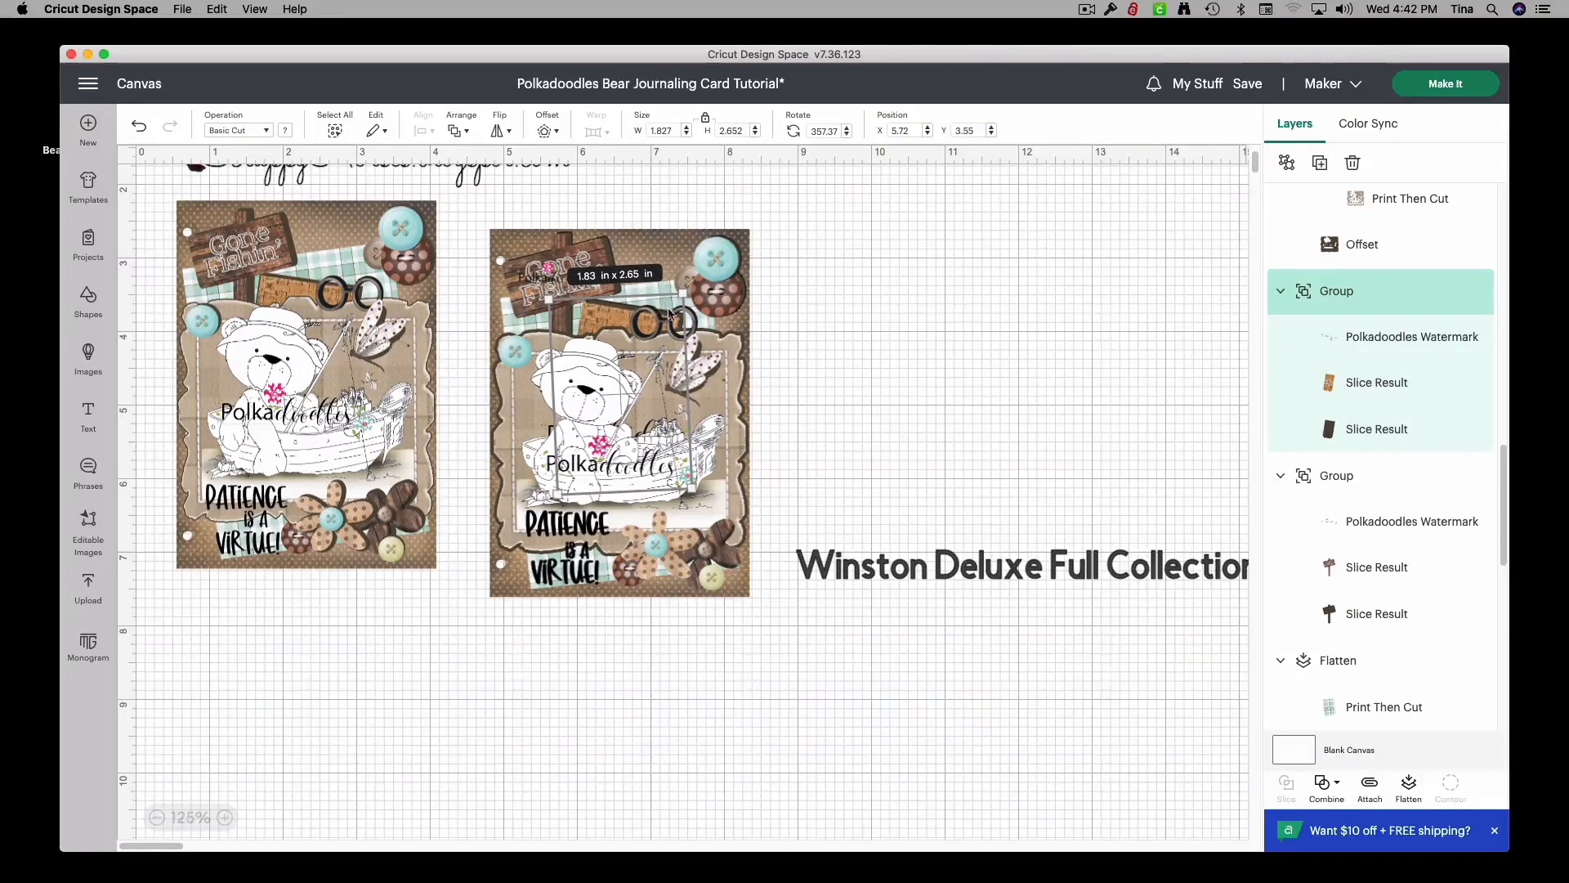
pyautogui.click(1067, 340)
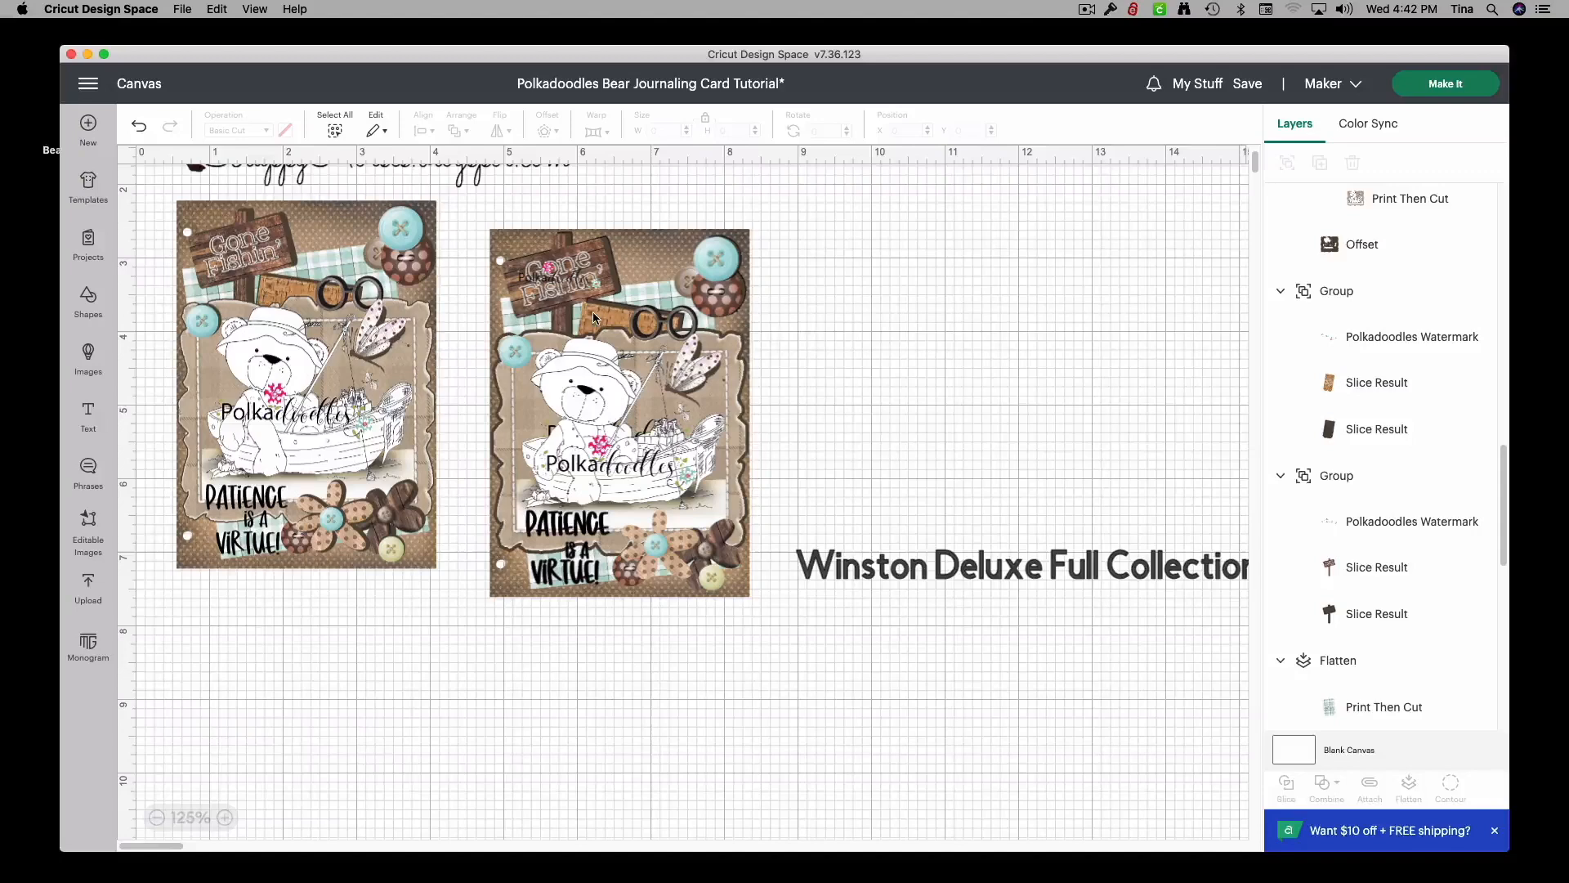
pyautogui.click(672, 334)
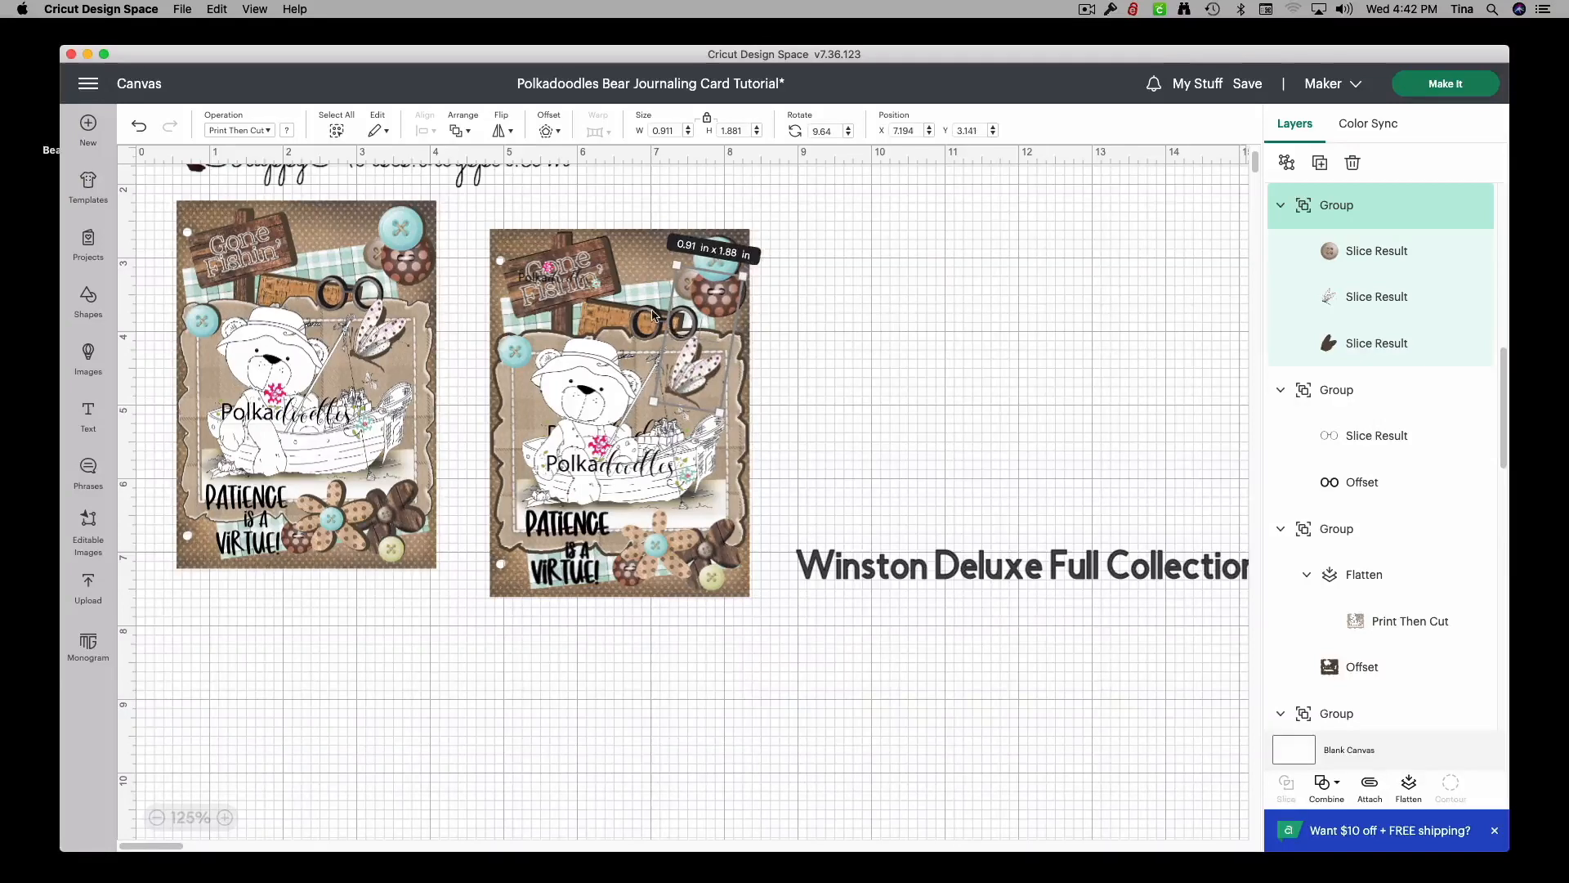
pyautogui.click(659, 316)
pyautogui.moveTo(659, 315); pyautogui.dragTo(658, 315)
pyautogui.click(935, 392)
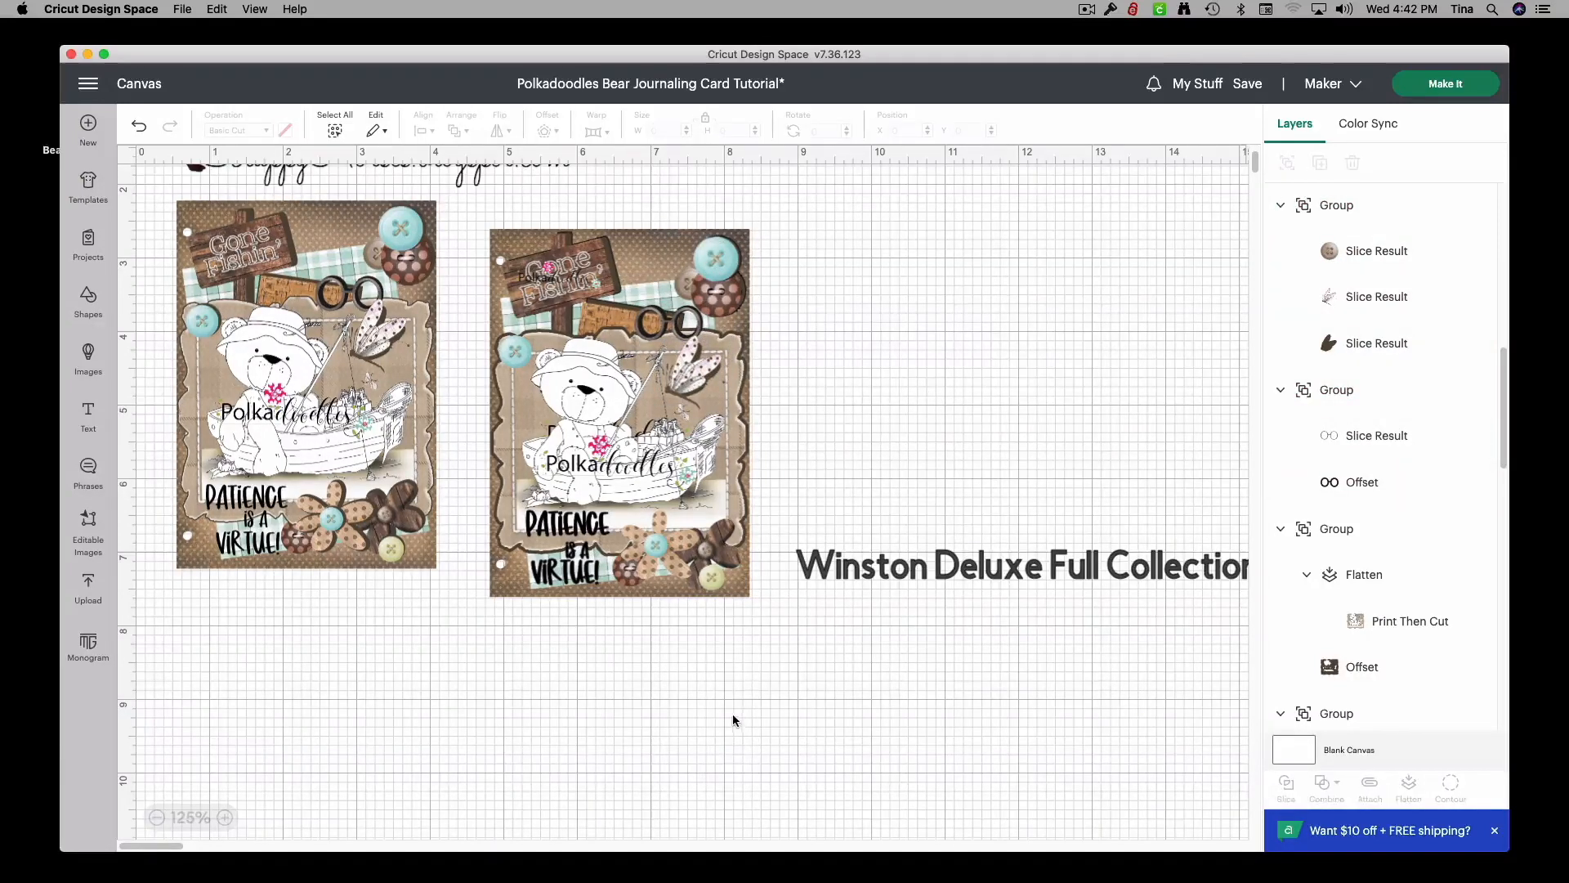
# Step: Flatten all the layers of the new card, including its caption, into one printable image
pyautogui.moveTo(761, 693); pyautogui.dragTo(481, 210)
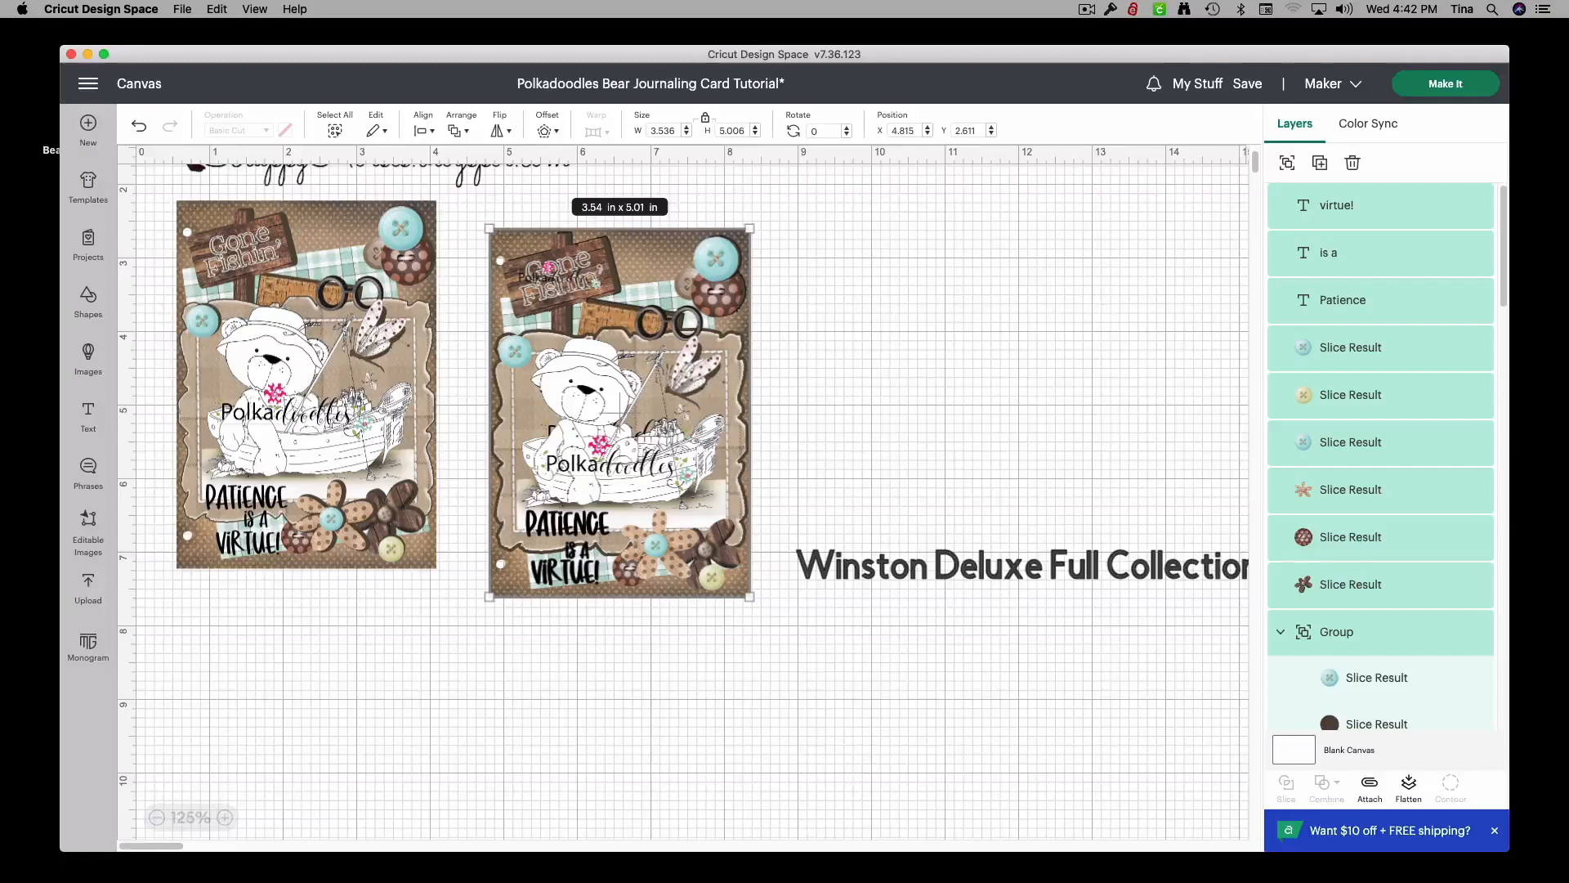
pyautogui.click(1408, 801)
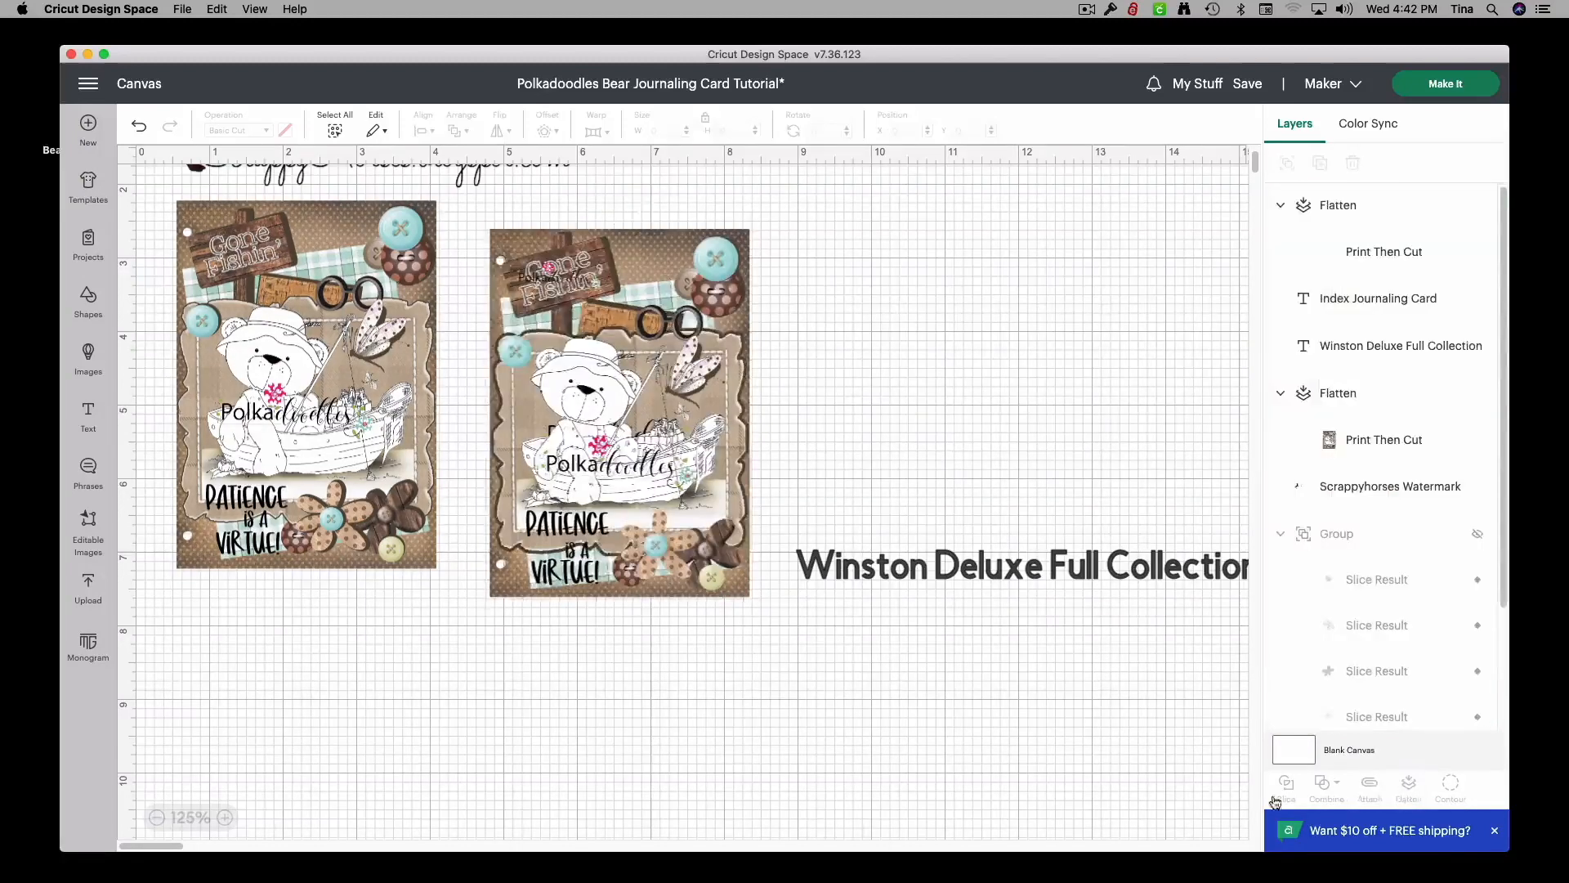